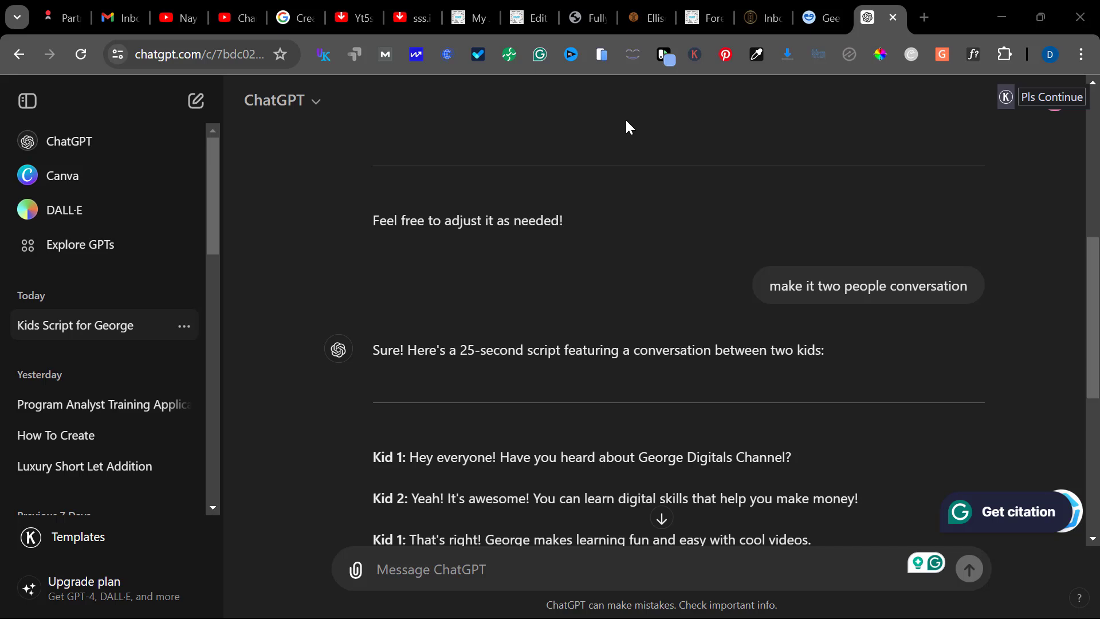
Send the conversation's original prompt for a 25-second kids script promoting George Digitals Channel again and review the reply.
{"action": "scroll", "coordinate": [599, 252], "scroll_direction": "up", "scroll_amount": 5}
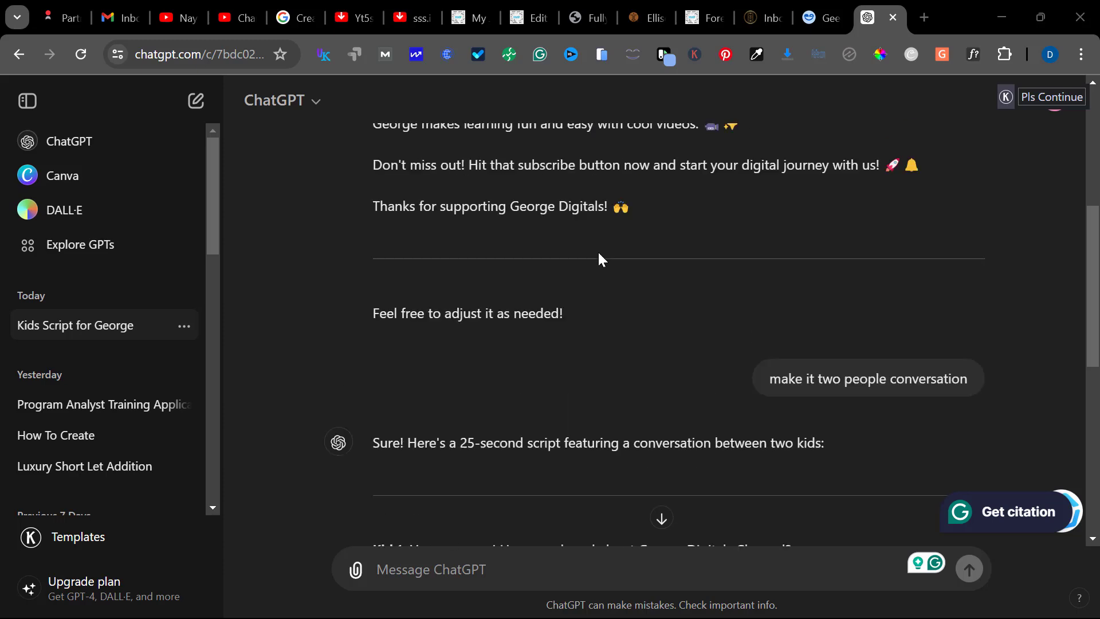
{"action": "scroll", "coordinate": [599, 252], "scroll_direction": "up", "scroll_amount": 3}
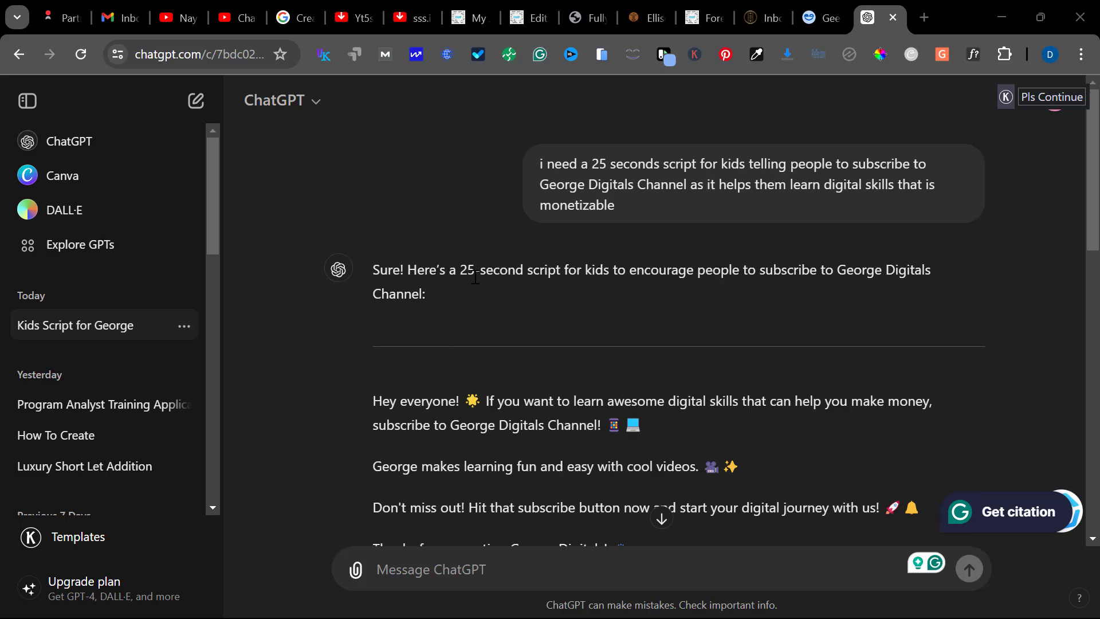
{"action": "left_click_drag", "start_coordinate": [645, 209], "coordinate": [539, 165]}
{"action": "key", "text": "ctrl+c"}
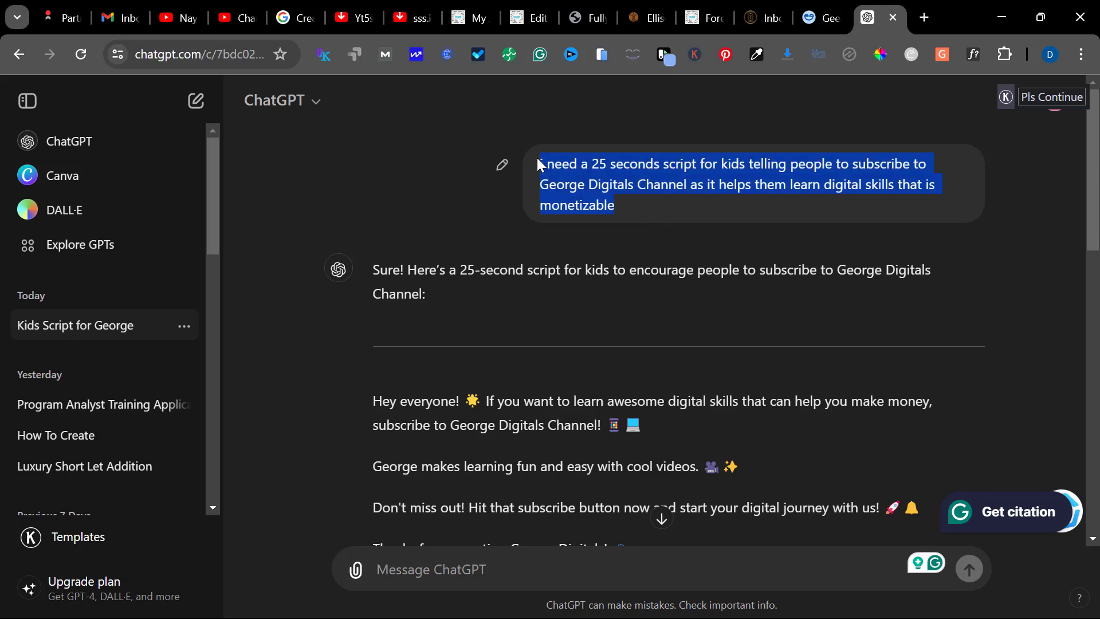
{"action": "left_click", "coordinate": [522, 553]}
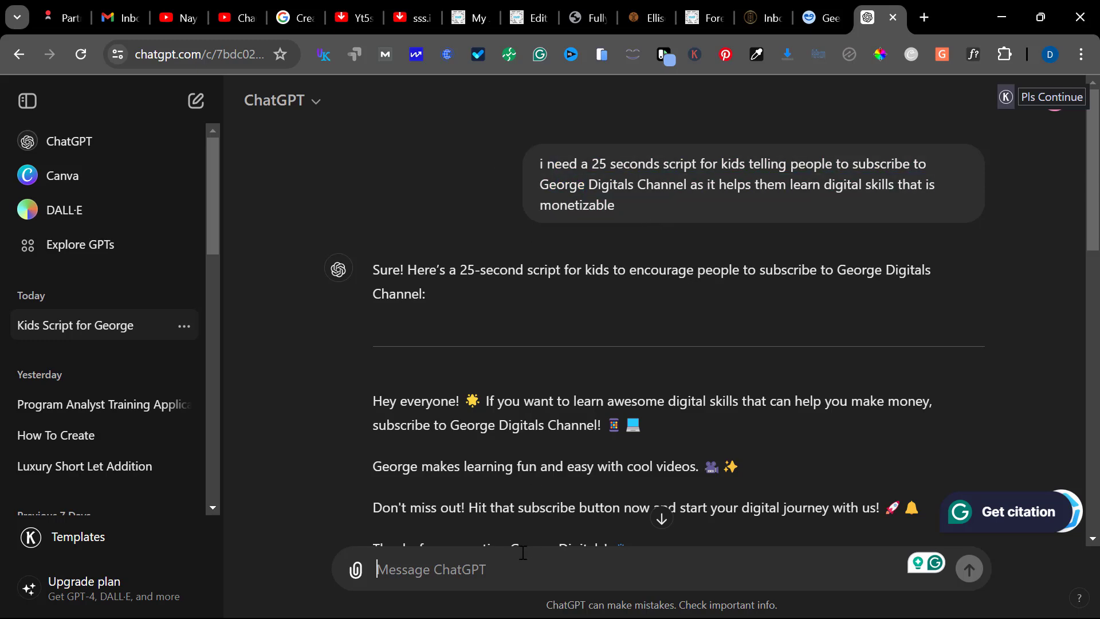
{"action": "key", "text": "ctrl+v"}
{"action": "key", "text": "Return"}
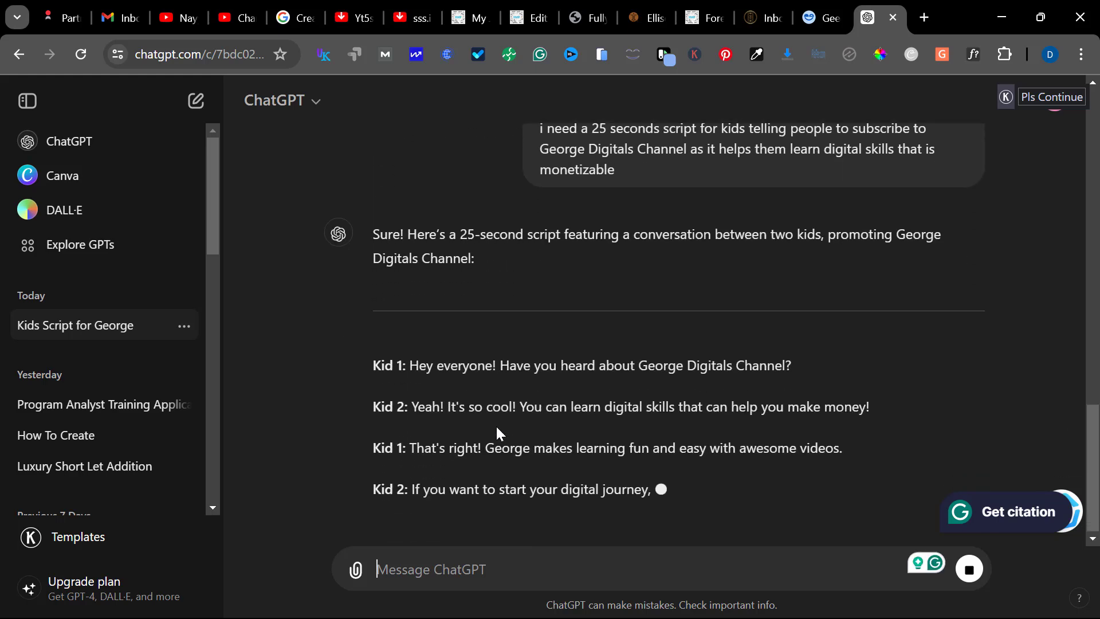
{"action": "scroll", "coordinate": [496, 426], "scroll_direction": "up", "scroll_amount": 3}
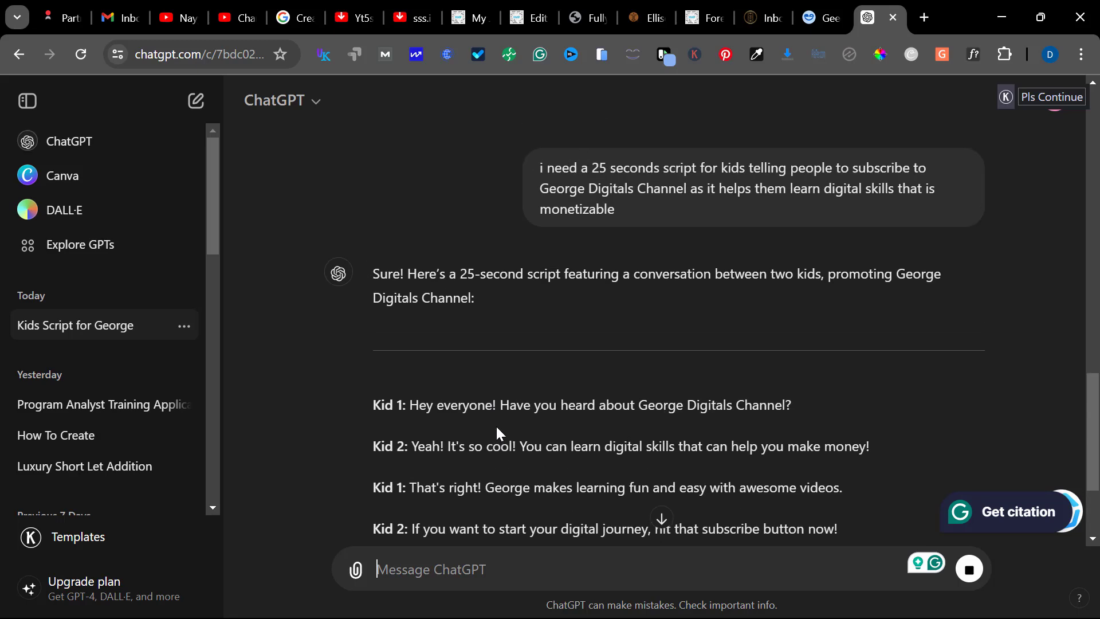
{"action": "scroll", "coordinate": [496, 427], "scroll_direction": "down", "scroll_amount": 2}
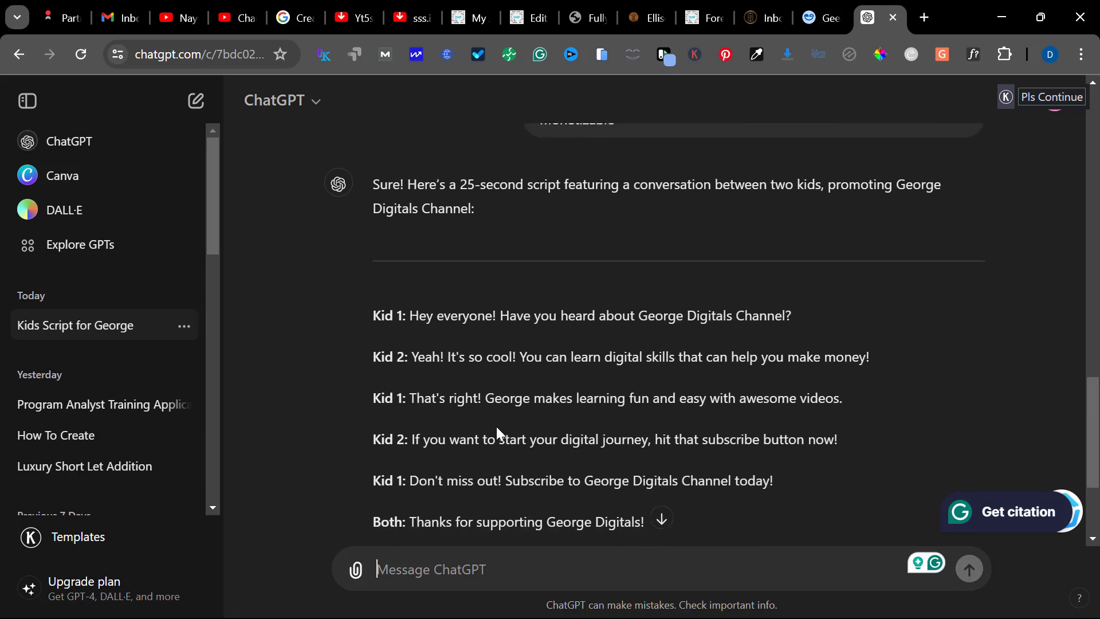
{"action": "scroll", "coordinate": [496, 425], "scroll_direction": "down", "scroll_amount": 1}
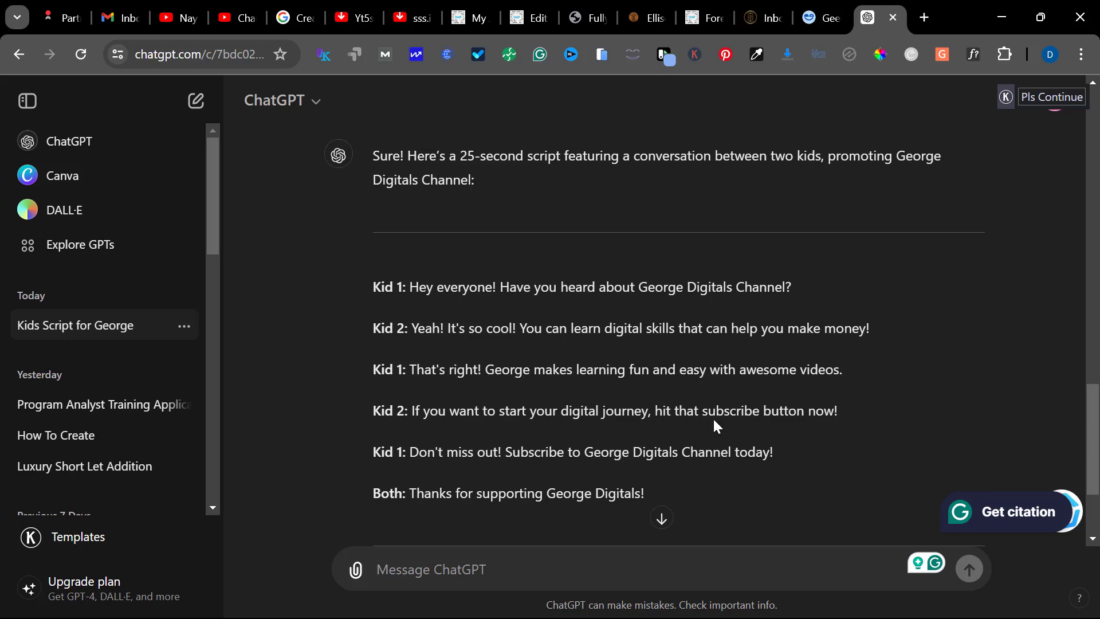
Open elevenlabs.io in a new browser tab and enter its speech synthesis app through the free start option.
{"action": "left_click", "coordinate": [925, 19]}
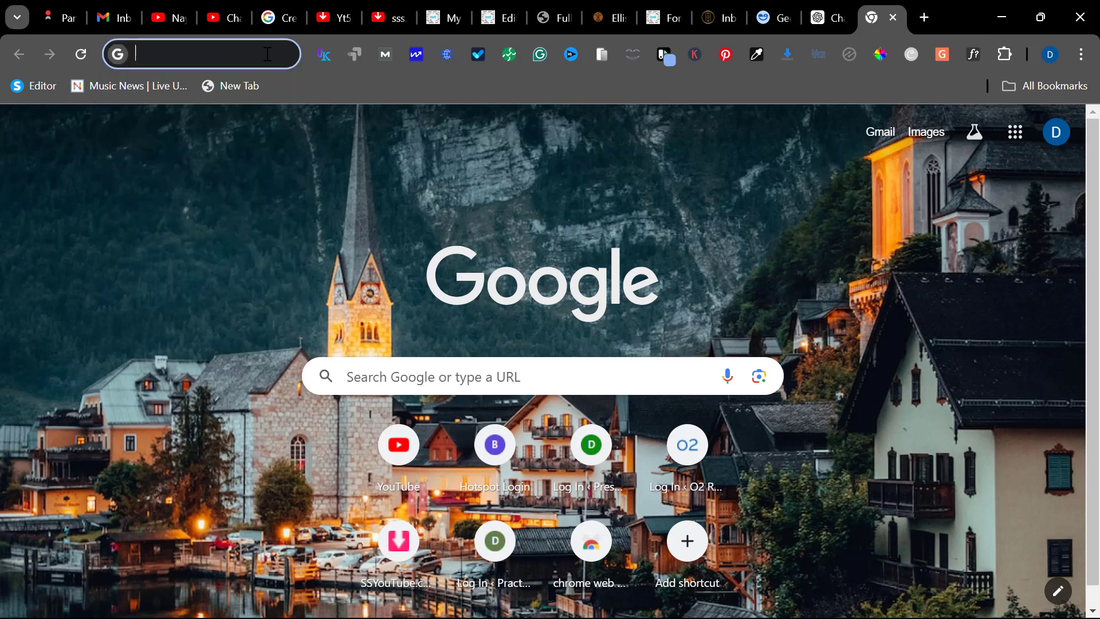
{"action": "type", "text": "elevenlabs.io"}
{"action": "key", "text": "Return"}
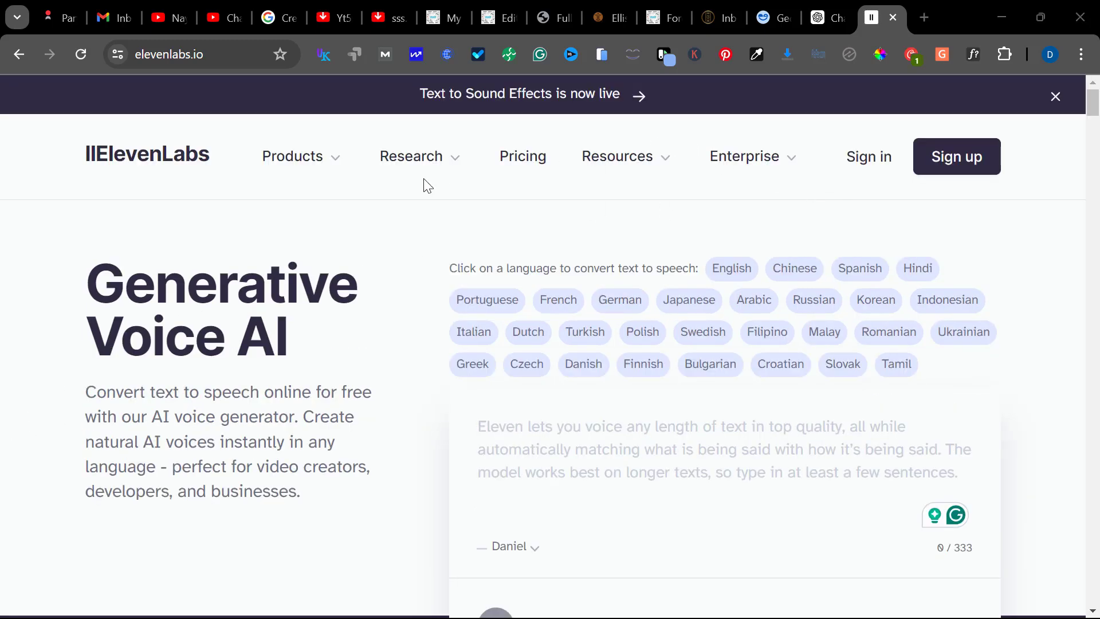
{"action": "scroll", "coordinate": [862, 215], "scroll_direction": "down", "scroll_amount": 1}
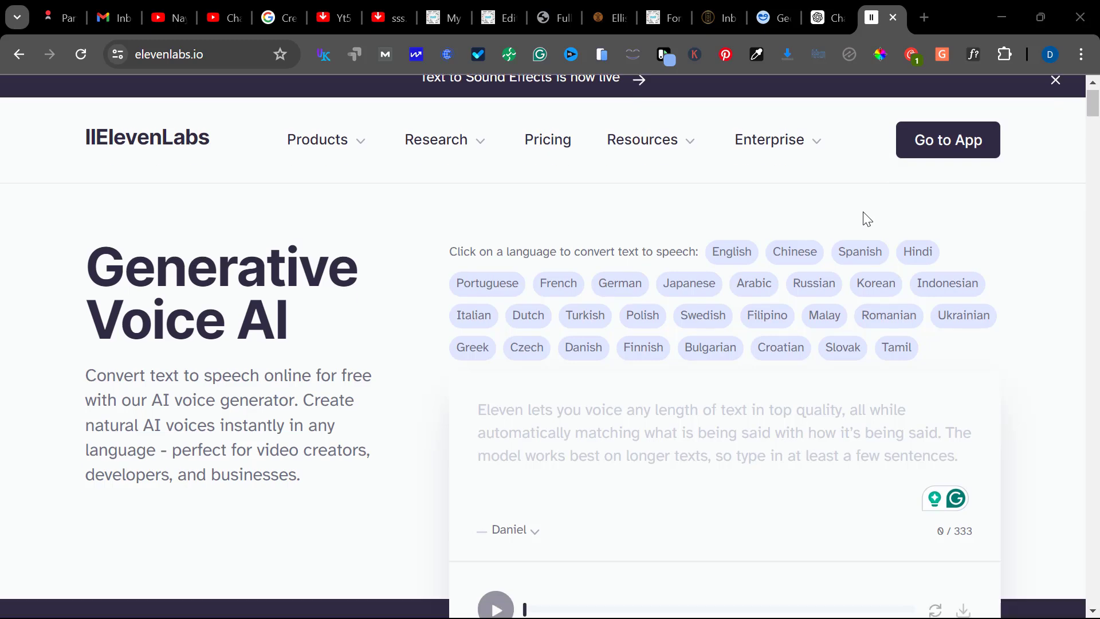
{"action": "scroll", "coordinate": [896, 98], "scroll_direction": "down", "scroll_amount": 2}
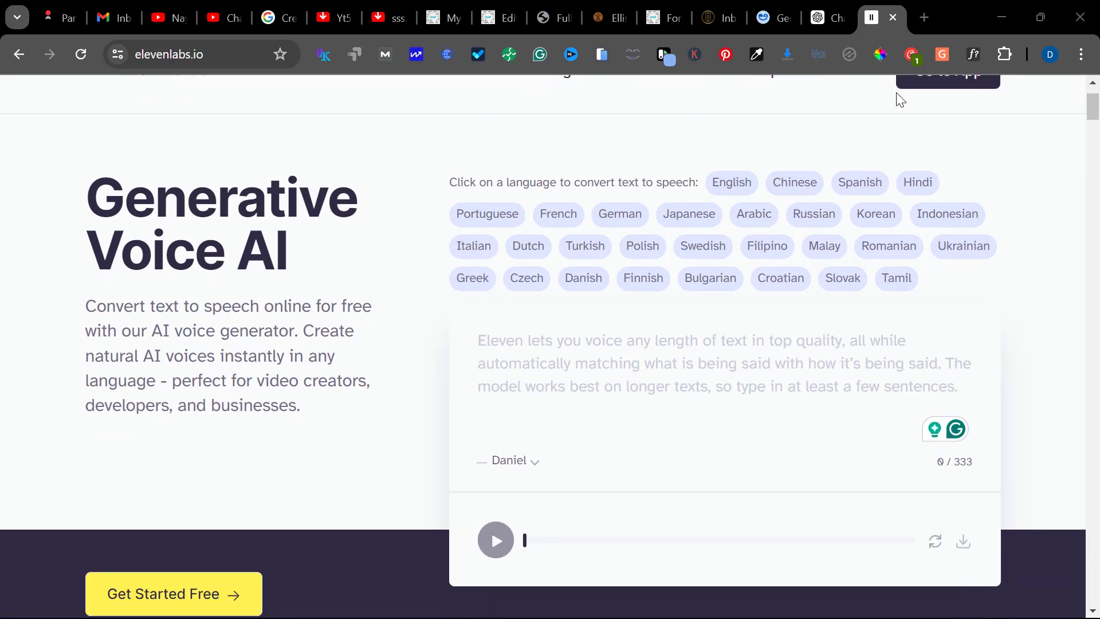
{"action": "scroll", "coordinate": [897, 96], "scroll_direction": "up", "scroll_amount": 2}
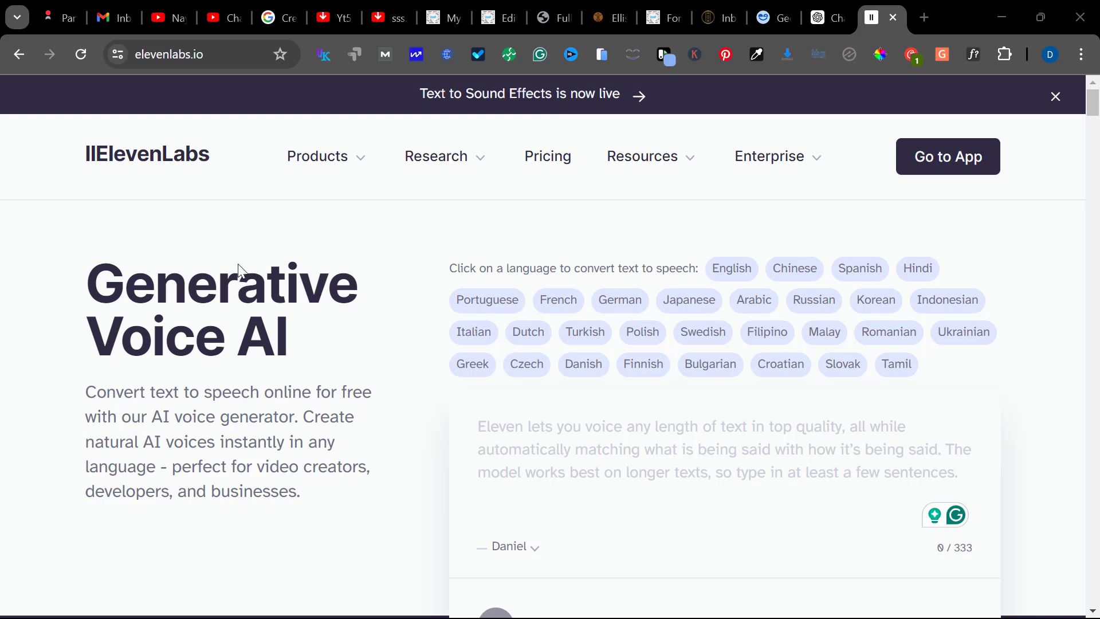
{"action": "scroll", "coordinate": [516, 262], "scroll_direction": "down", "scroll_amount": 7}
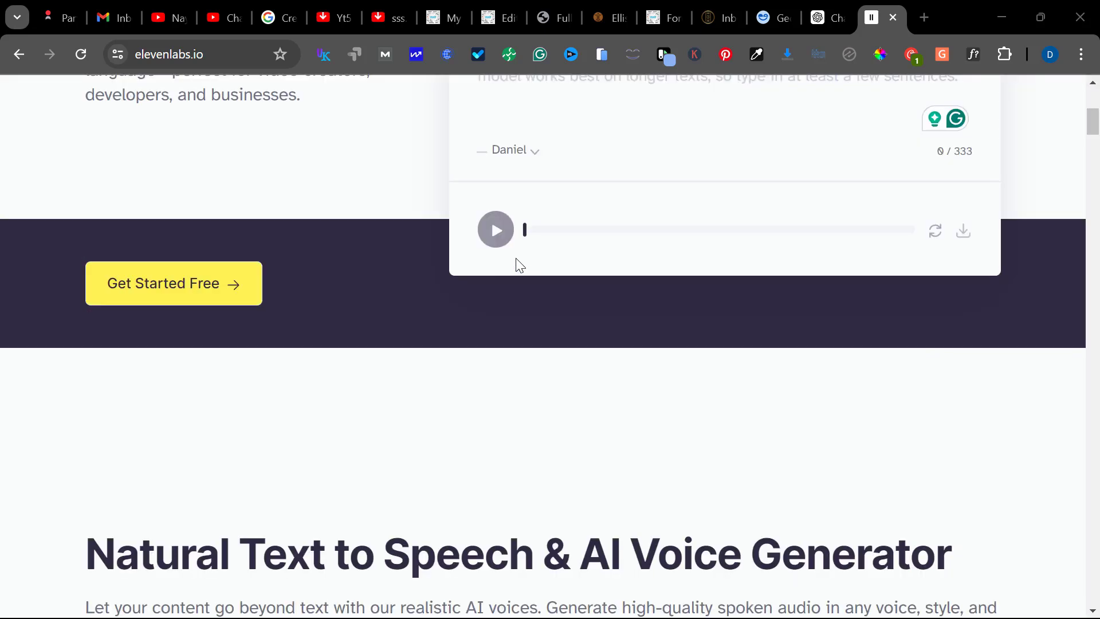
{"action": "left_click", "coordinate": [110, 286]}
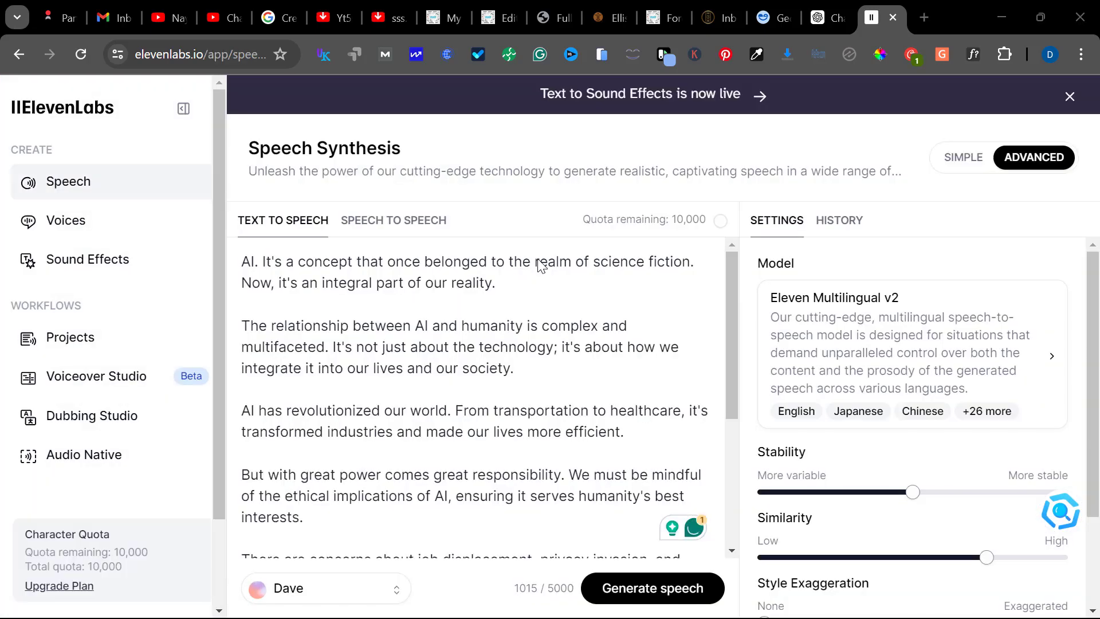
Start creating a new generative voice with Voice Design.
{"action": "left_click", "coordinate": [99, 225]}
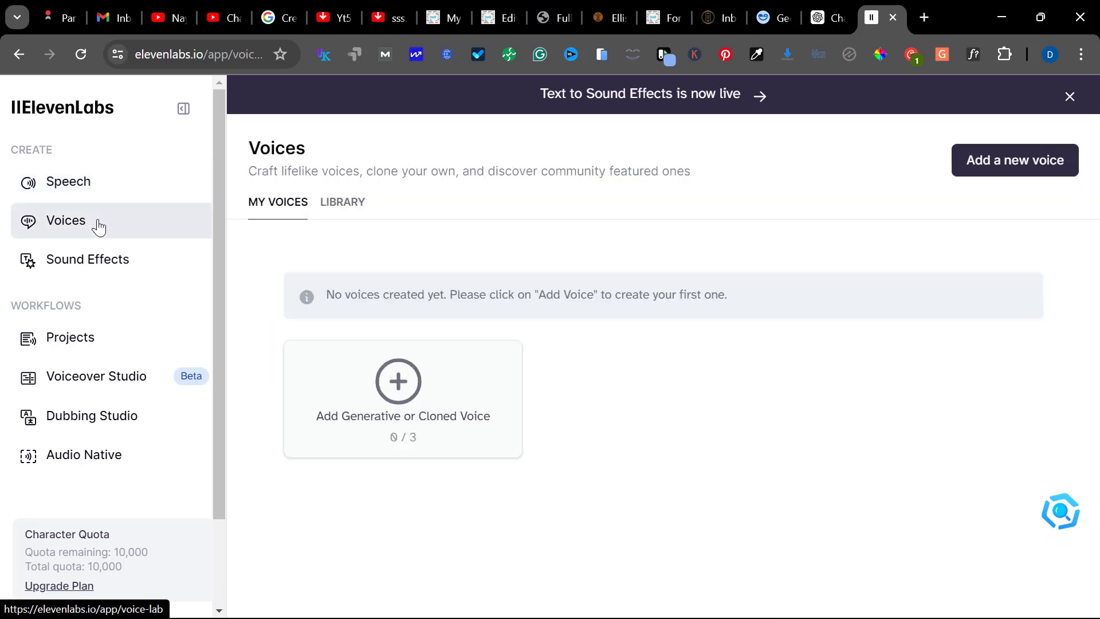
{"action": "left_click", "coordinate": [393, 418]}
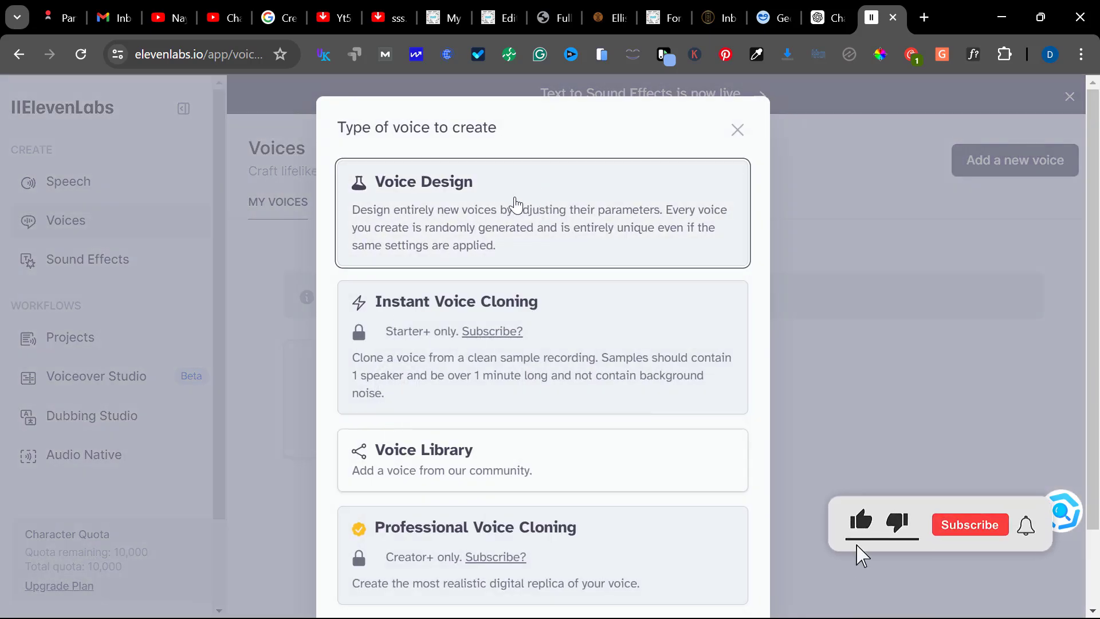
{"action": "left_click", "coordinate": [516, 203]}
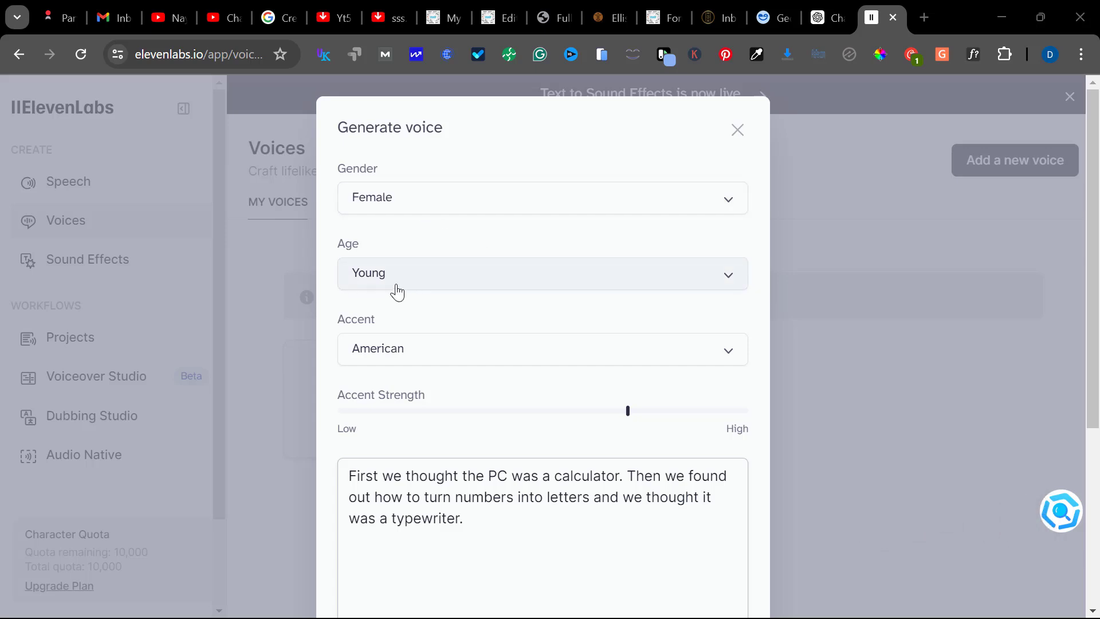
Set the voice's accent to African and its accent strength to the highest value.
{"action": "left_click", "coordinate": [453, 363]}
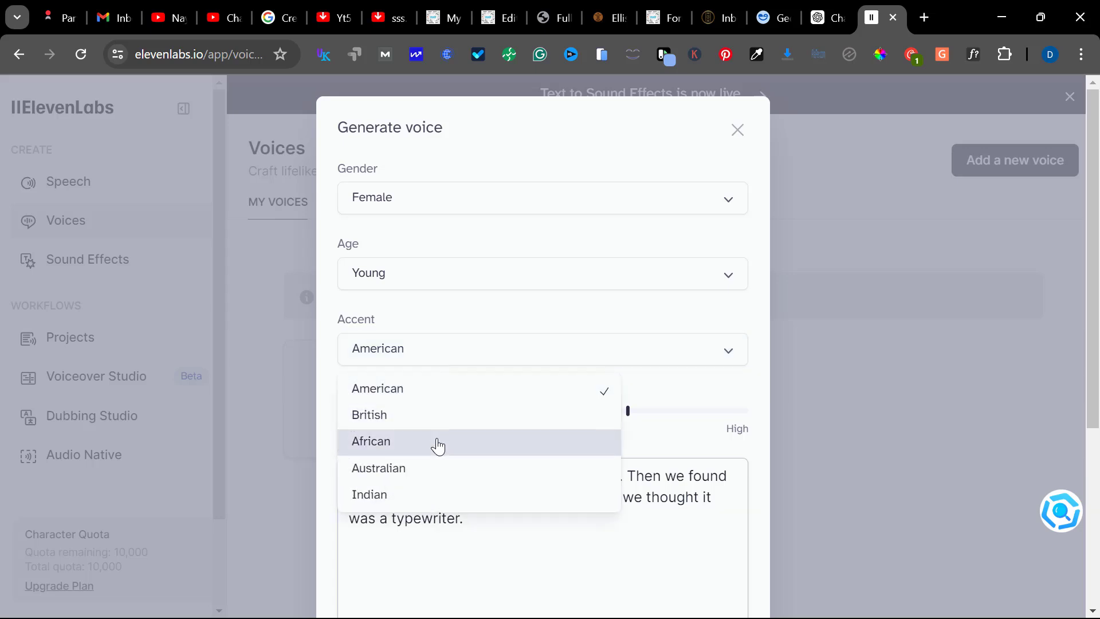
{"action": "left_click", "coordinate": [438, 445]}
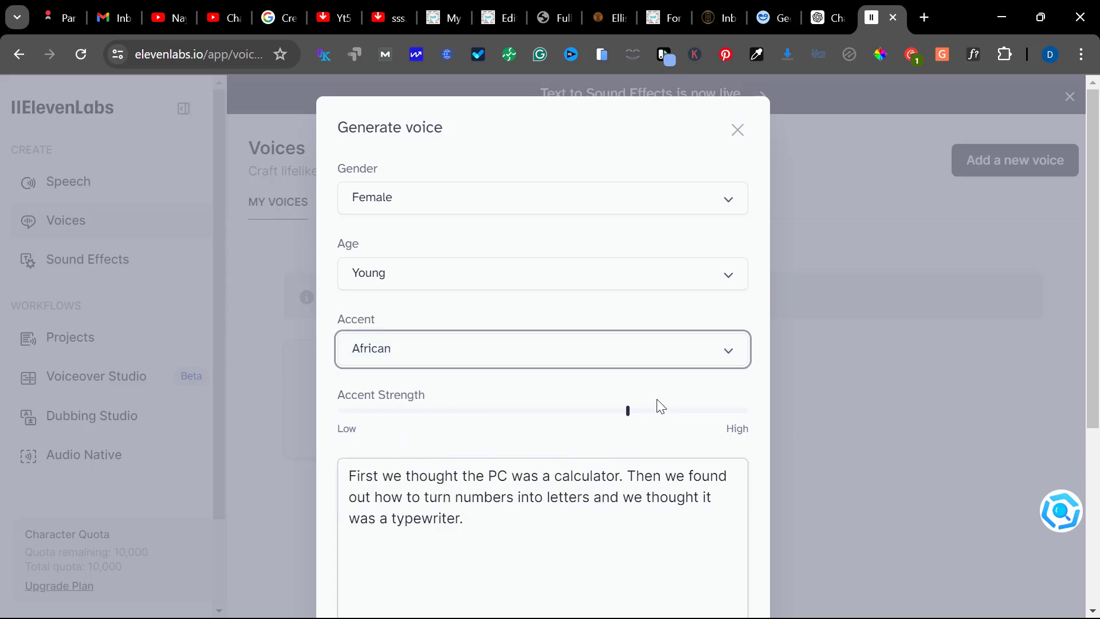
{"action": "mouse_move", "coordinate": [629, 418]}
{"action": "left_click_drag", "start_coordinate": [629, 419], "coordinate": [750, 419]}
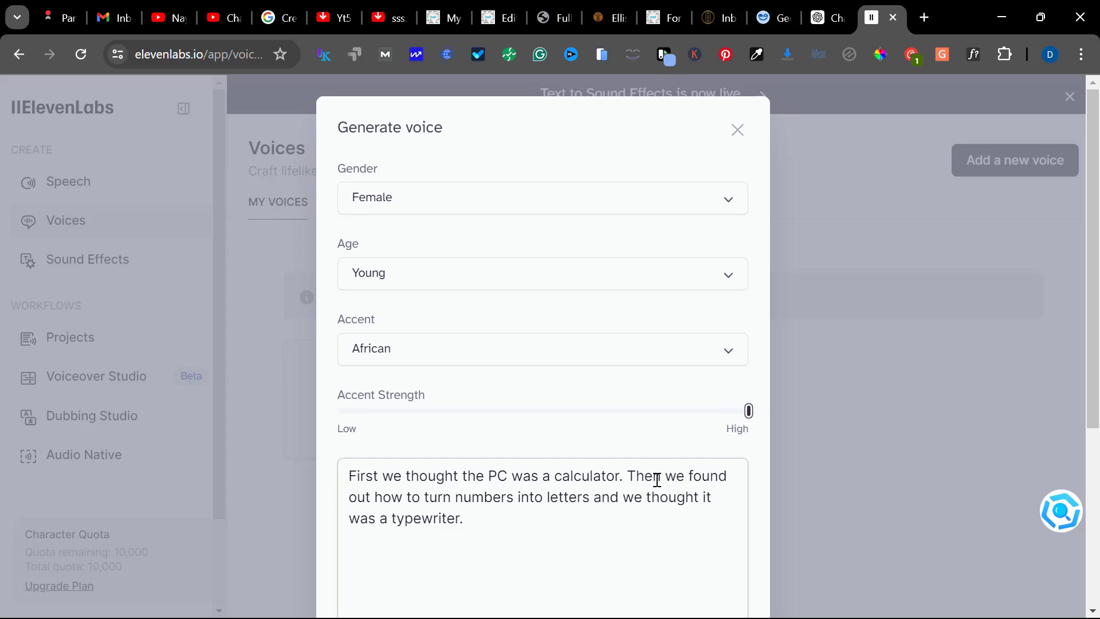
Replace the sample voice text with Kid 1's first line from the ChatGPT script, "Hey everyone! Have you heard about George Digitals Channel?".
{"action": "left_click", "coordinate": [472, 551]}
{"action": "key", "text": "ctrl+a"}
{"action": "key", "text": "BackSpace"}
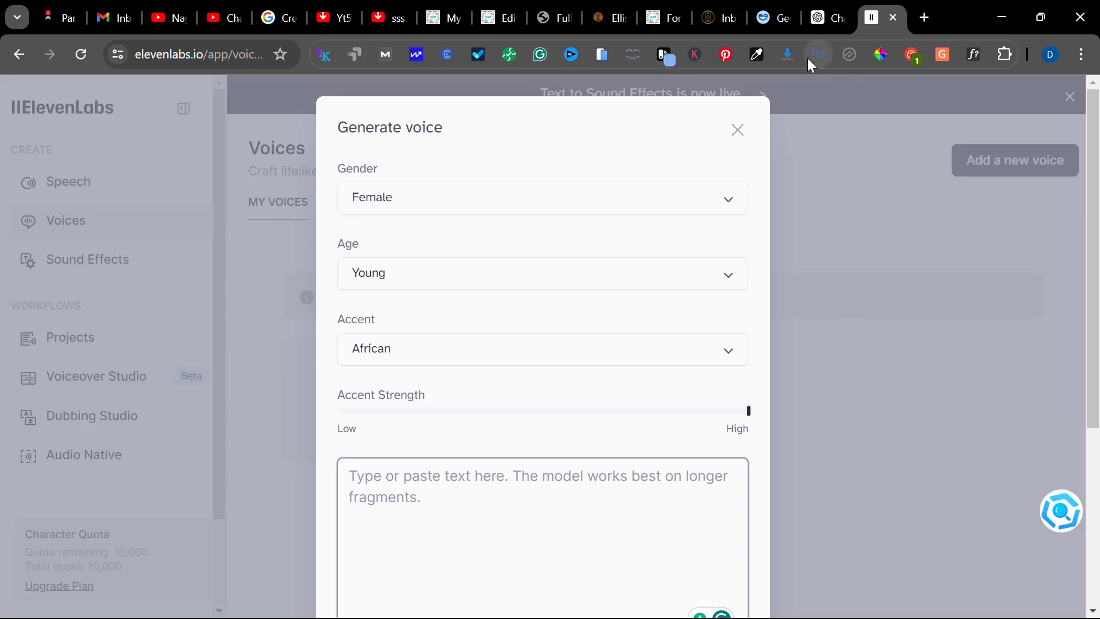
{"action": "left_click", "coordinate": [820, 21]}
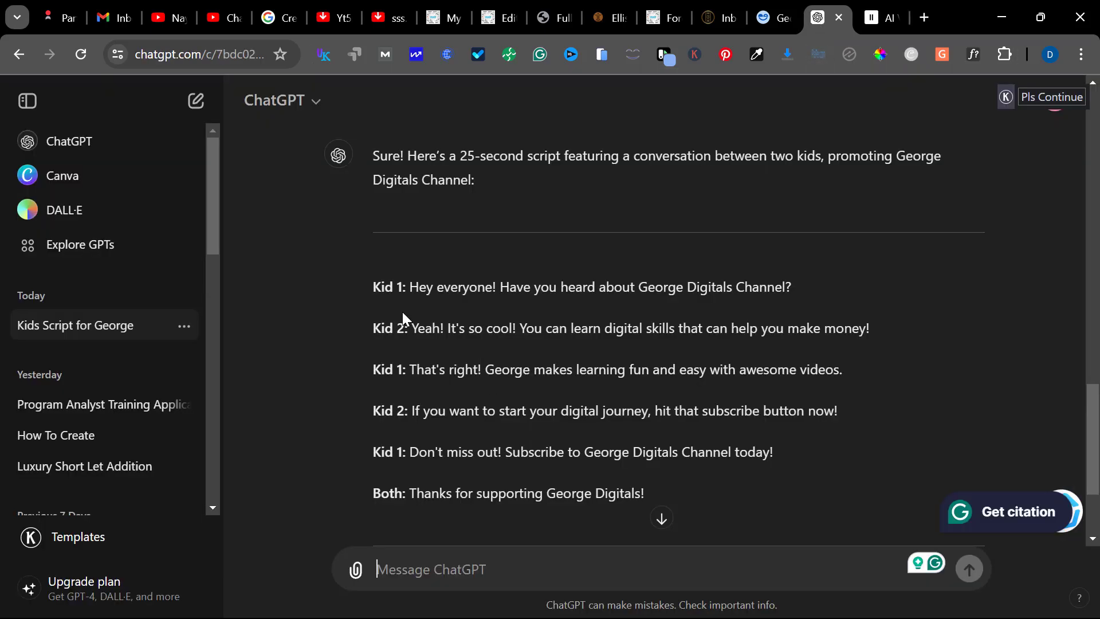
{"action": "left_click_drag", "start_coordinate": [411, 286], "coordinate": [797, 277]}
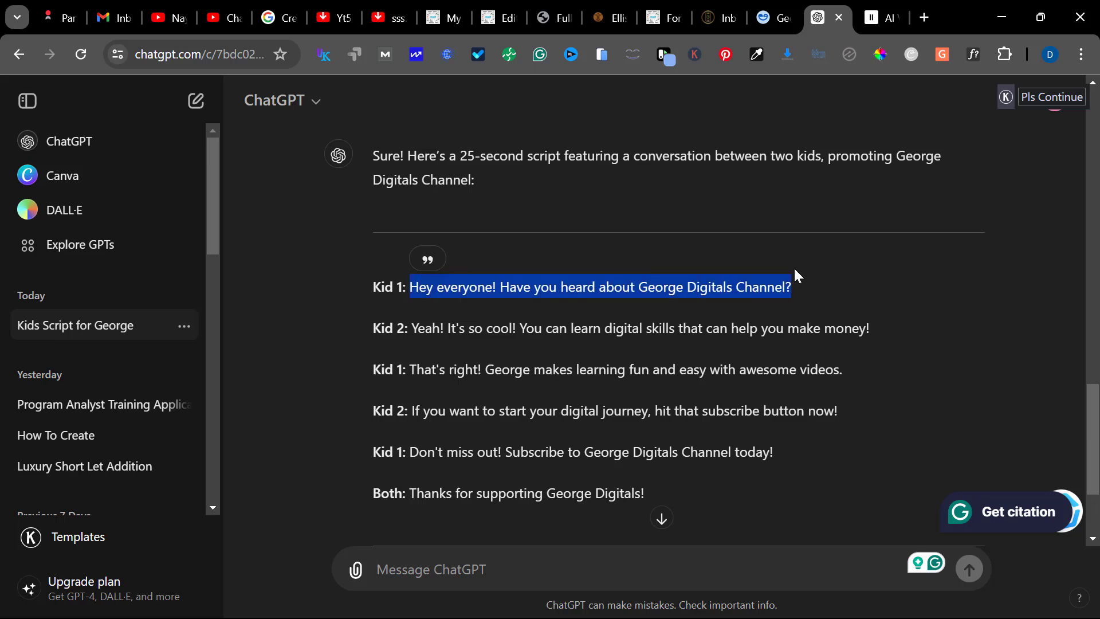
{"action": "left_click", "coordinate": [882, 17]}
{"action": "left_click", "coordinate": [553, 463]}
{"action": "type", "text": "Hey everyone! Have you heard about George Digitals Channel?"}
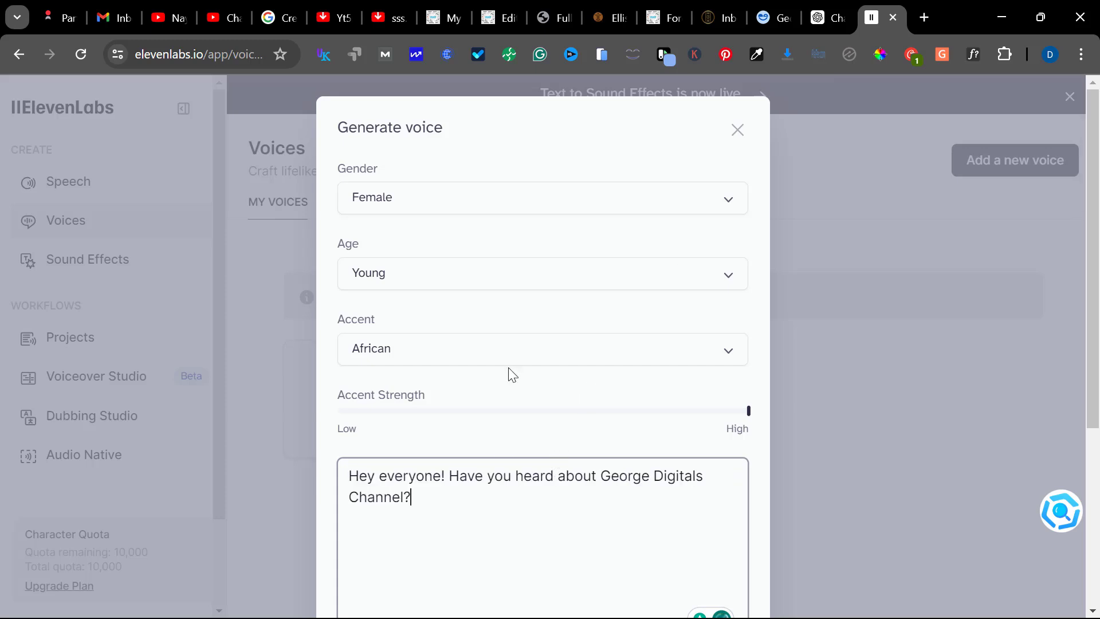
Append Kid 1's second line from the ChatGPT script, "That's right! George makes learning fun and easy with awesome videos.", to the ElevenLabs voice text.
{"action": "left_click", "coordinate": [817, 20]}
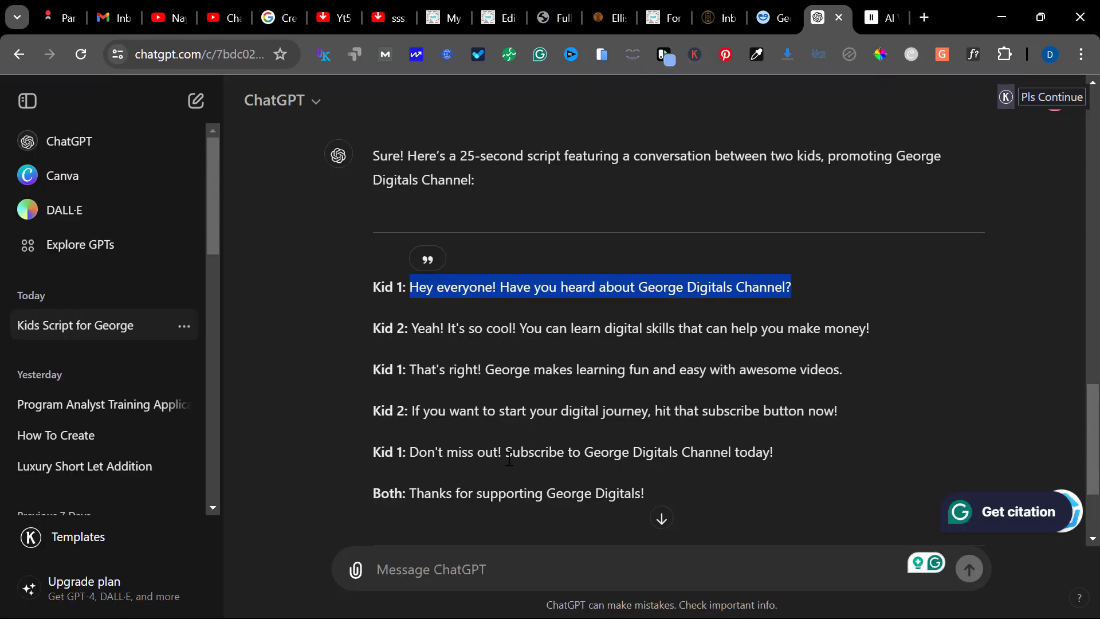
{"action": "left_click_drag", "start_coordinate": [410, 370], "coordinate": [857, 372]}
{"action": "key", "text": "ctrl+c"}
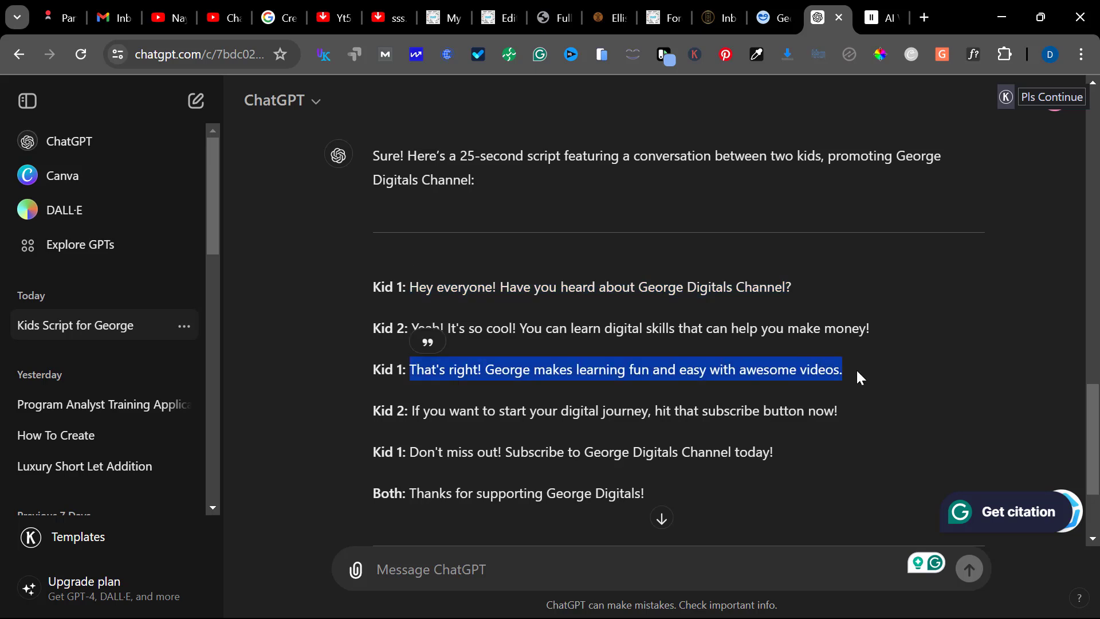
{"action": "left_click", "coordinate": [888, 19]}
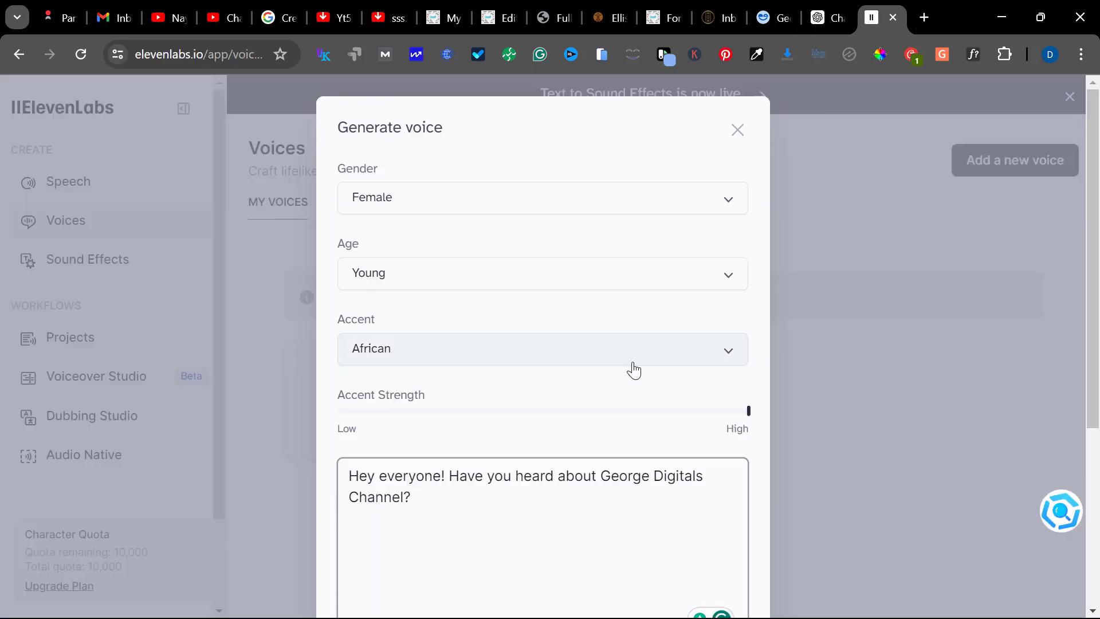
{"action": "key", "text": "ctrl+v"}
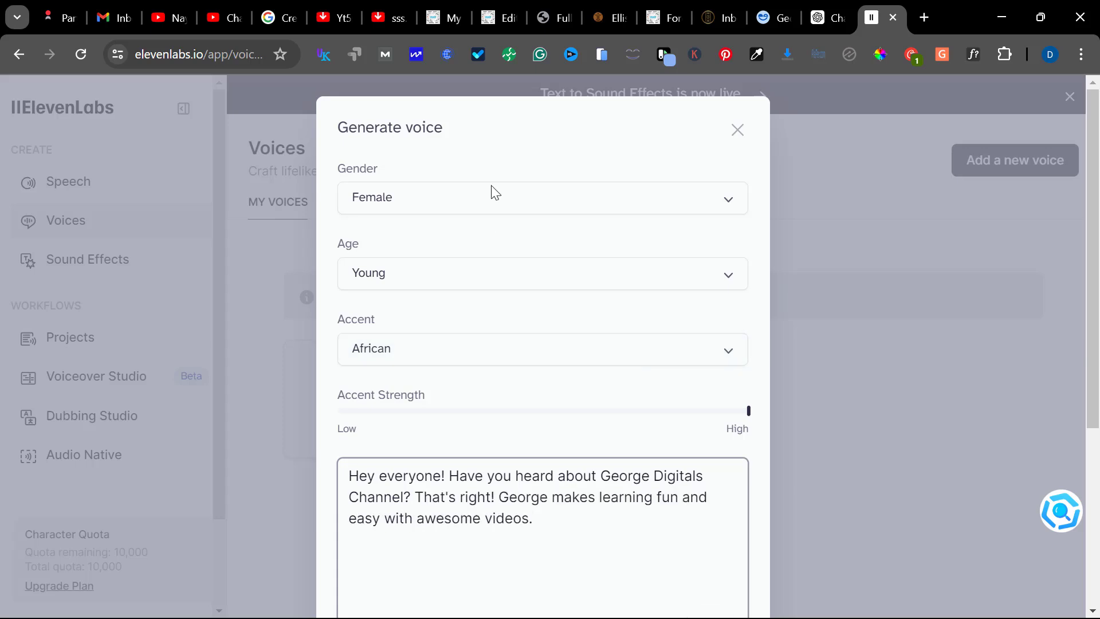
Append Kid 1's third line from the ChatGPT script, "Don't miss out! Subscribe to George Digitals Channel today!", to the ElevenLabs voice text.
{"action": "left_click", "coordinate": [824, 5]}
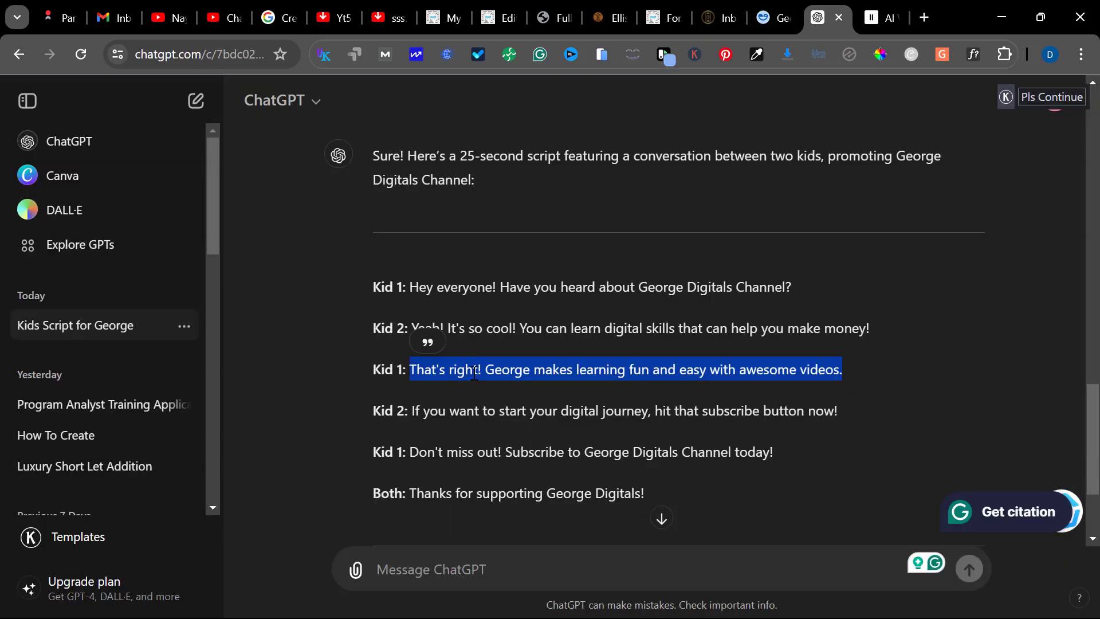
{"action": "left_click_drag", "start_coordinate": [410, 450], "coordinate": [598, 444]}
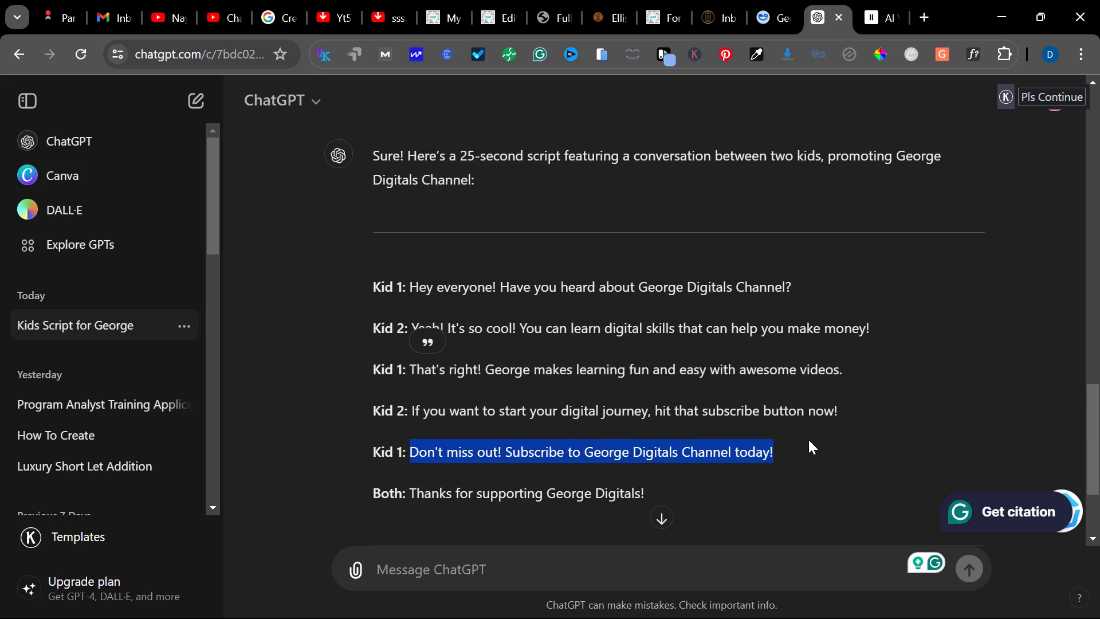
{"action": "left_click", "coordinate": [880, 27]}
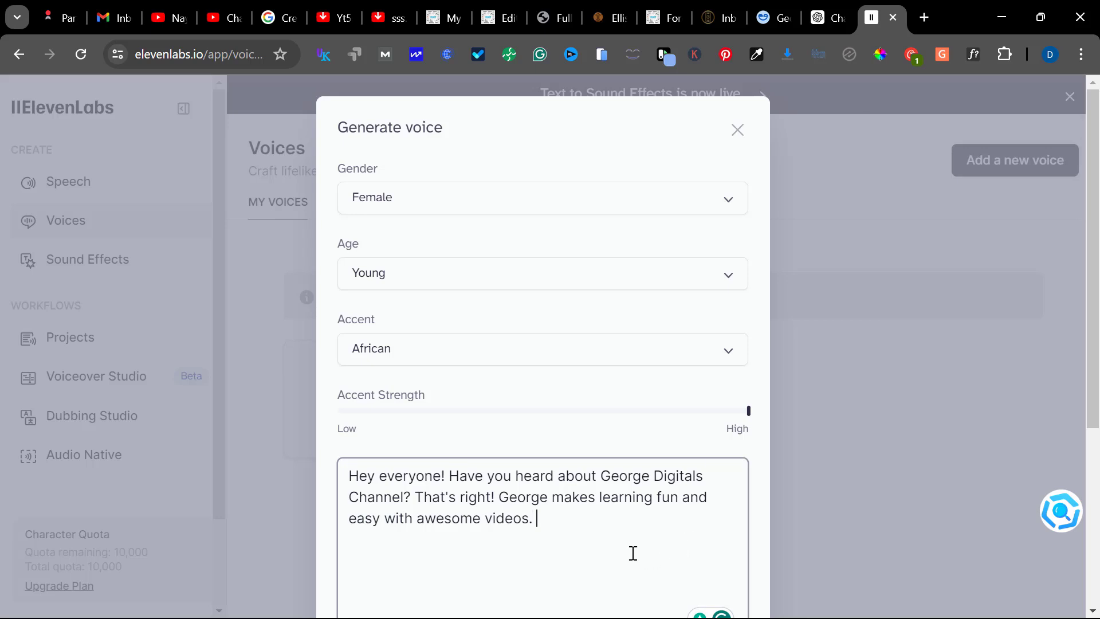
{"action": "type", "text": "Don't miss out! Subscribe to George Digitals Channel today!"}
Append the script's shared closing line from ChatGPT, "Thanks for supporting George Digitals!", to the ElevenLabs voice text.
{"action": "left_click", "coordinate": [810, 3]}
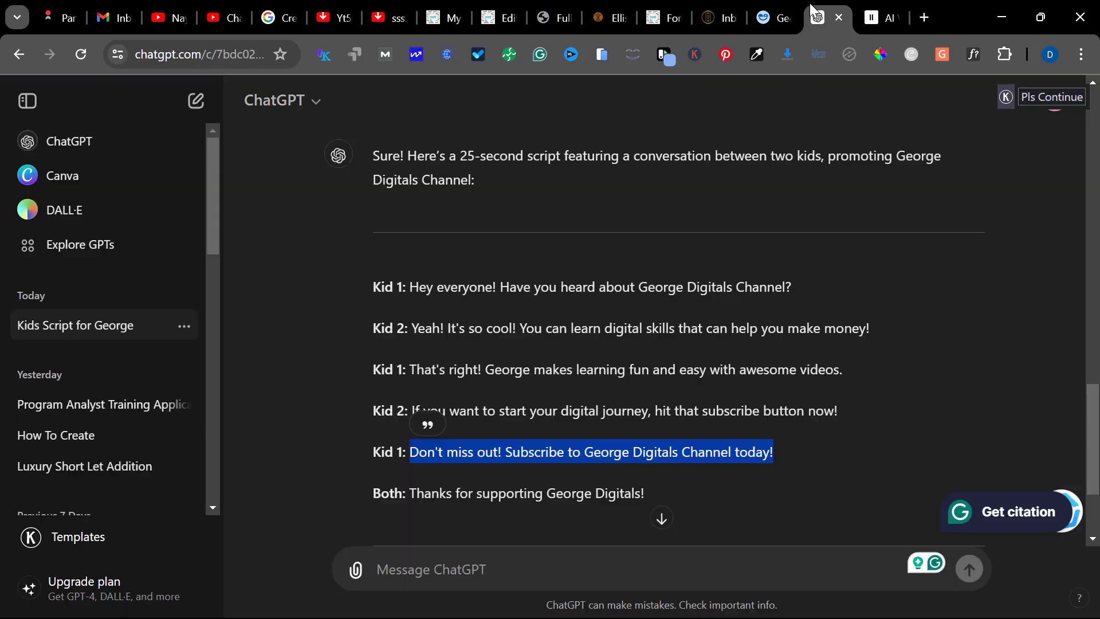
{"action": "left_click_drag", "start_coordinate": [646, 493], "coordinate": [412, 494]}
{"action": "key", "text": "ctrl+c"}
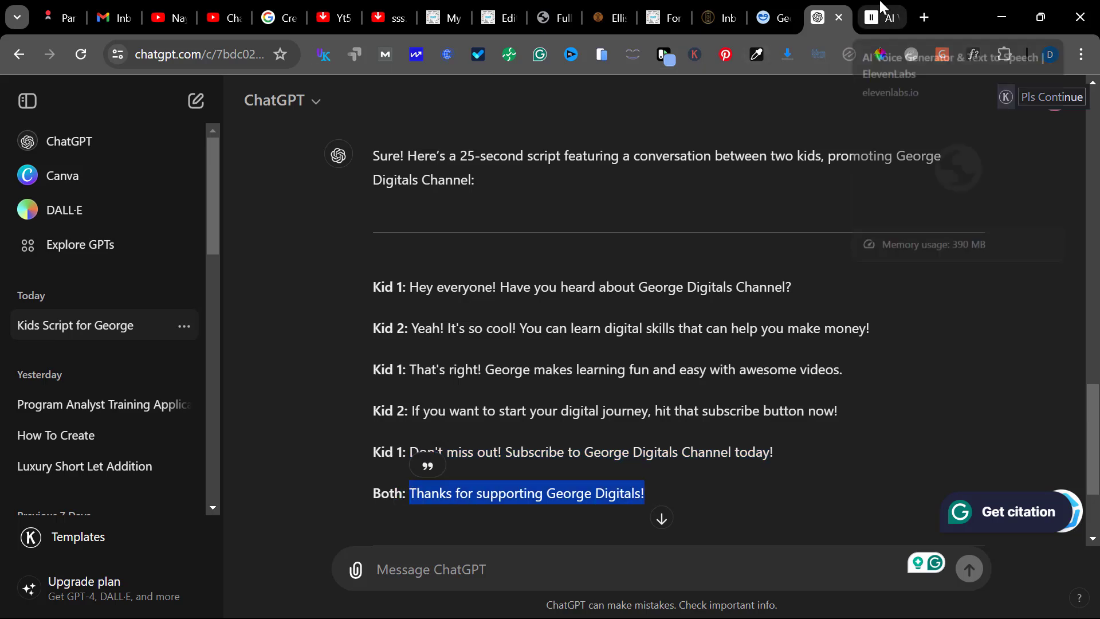
{"action": "left_click", "coordinate": [869, 23]}
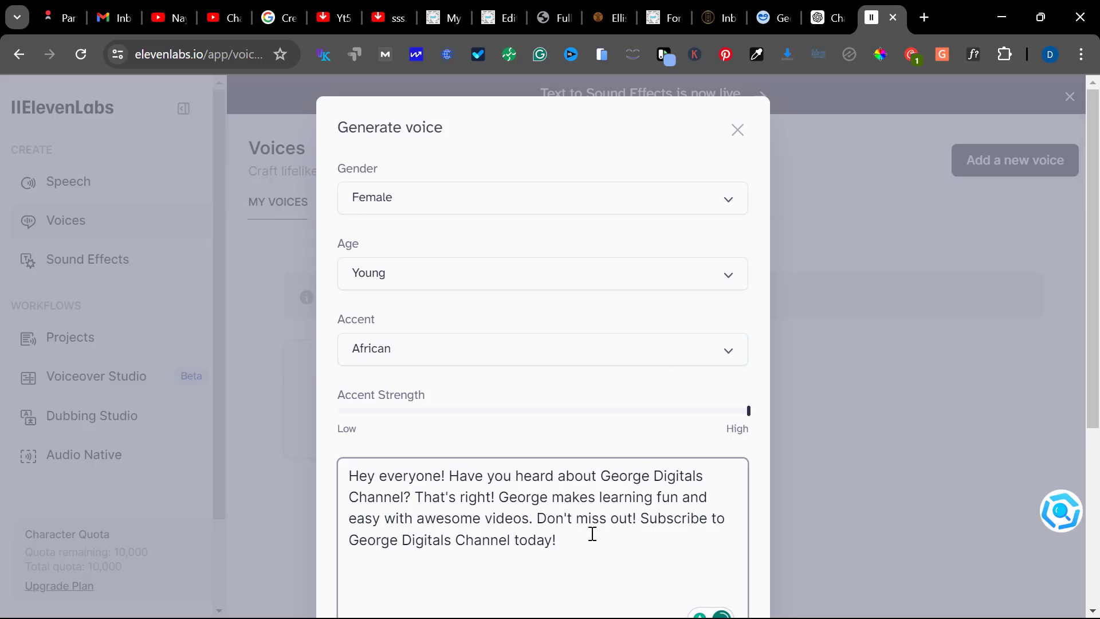
{"action": "key", "text": "ctrl+v"}
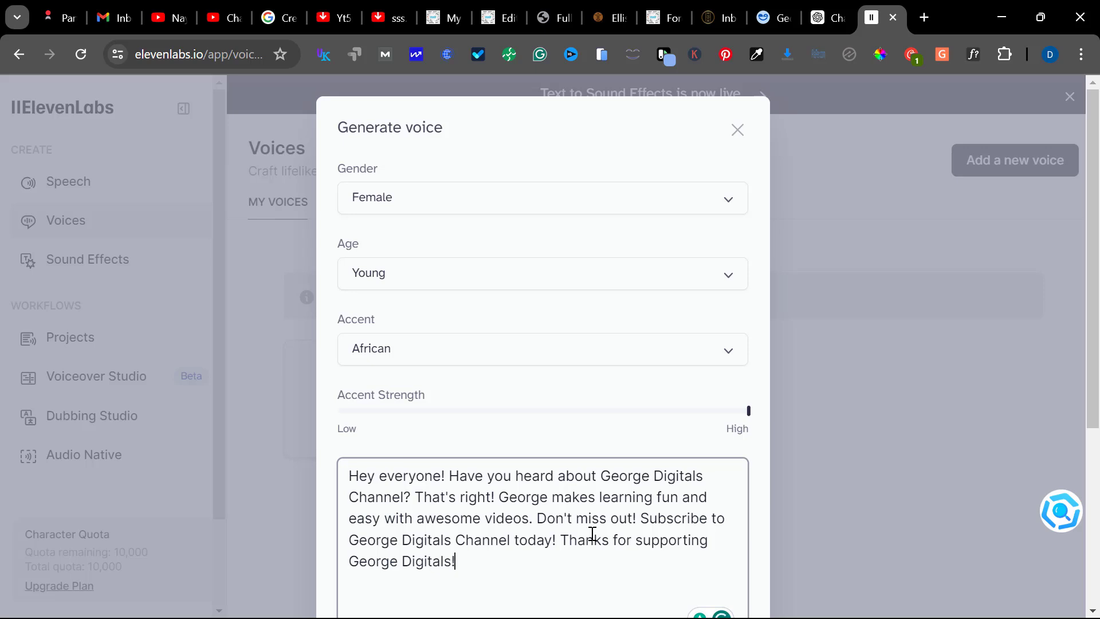
Generate Kid 1's voice from the assembled text and download the generated audio.
{"action": "scroll", "coordinate": [590, 533], "scroll_direction": "down", "scroll_amount": 2}
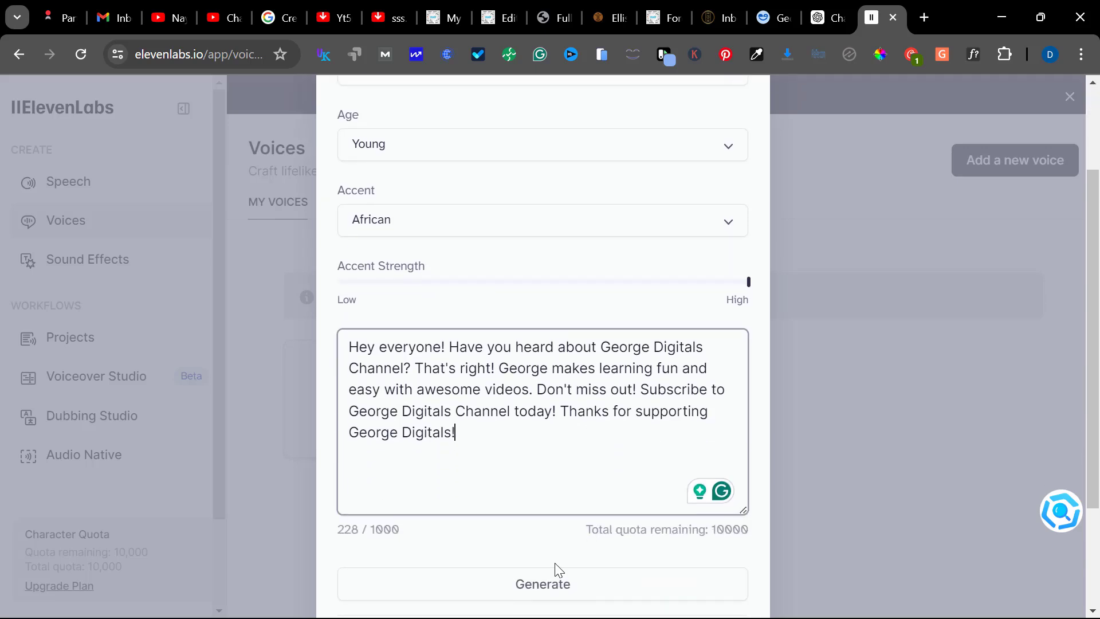
{"action": "scroll", "coordinate": [559, 570], "scroll_direction": "down", "scroll_amount": 2}
{"action": "left_click", "coordinate": [503, 496]}
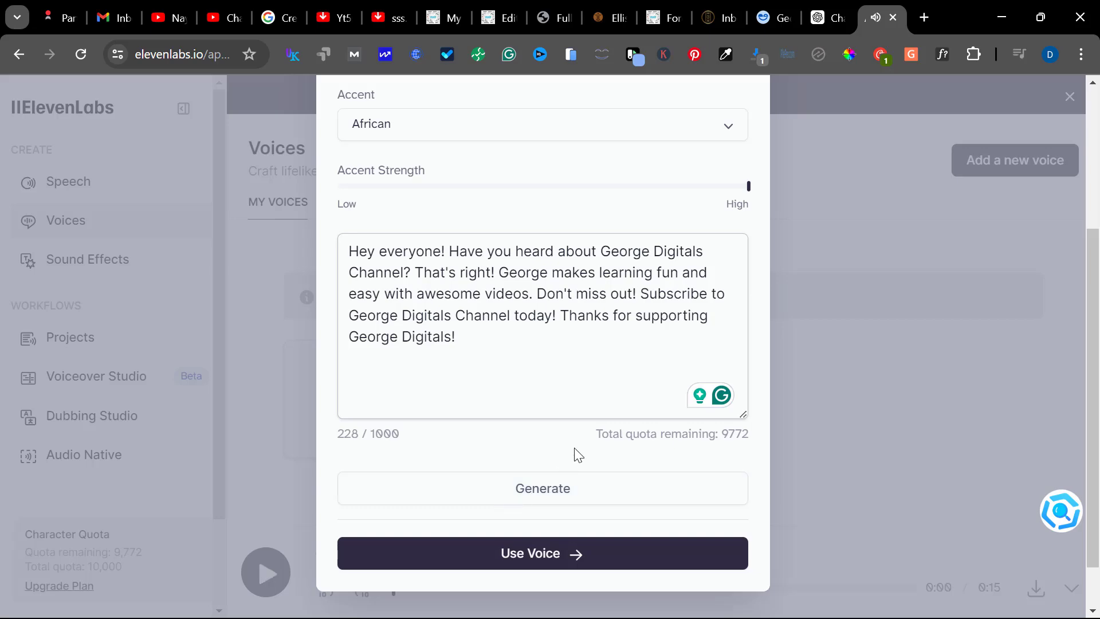
{"action": "key", "text": "Escape"}
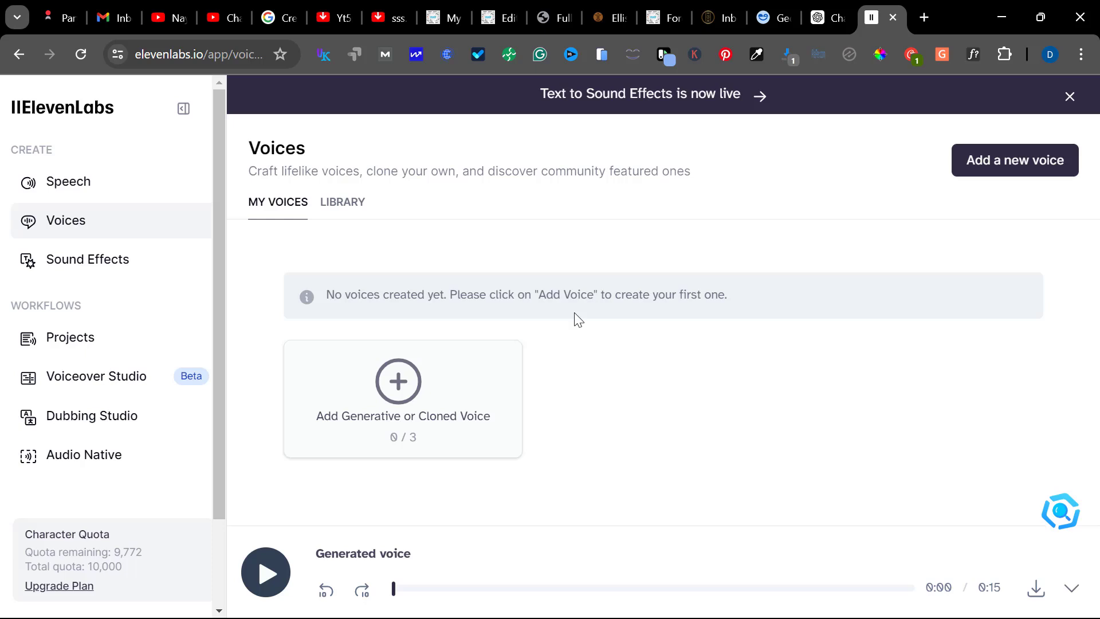
{"action": "left_click", "coordinate": [1037, 596]}
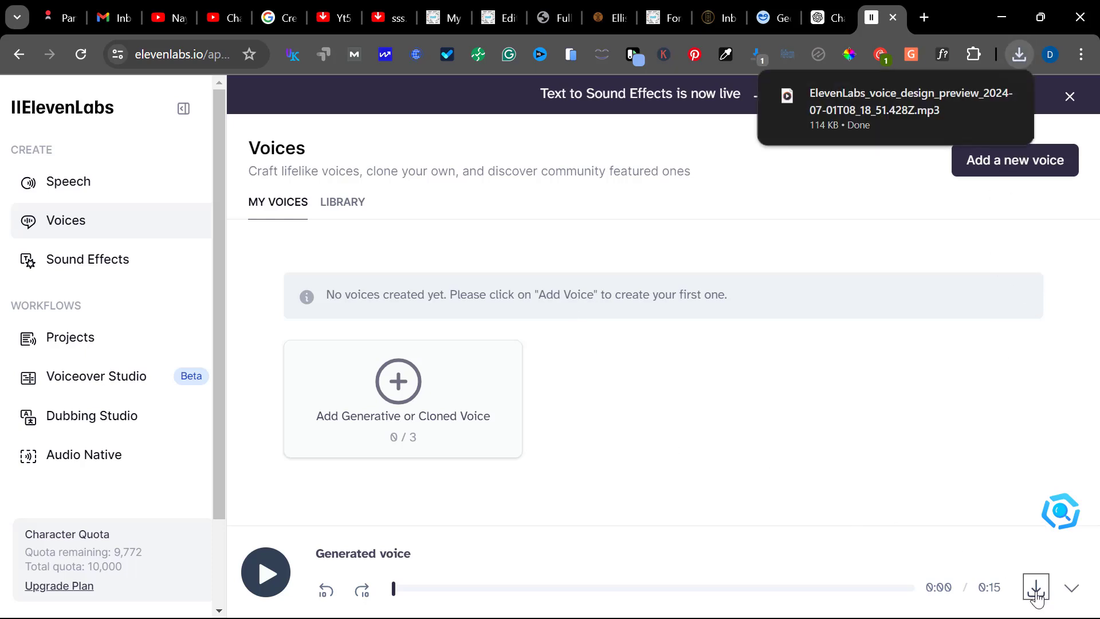
Set up another Voice Design voice with Male gender, an empty text and the highest accent strength.
{"action": "left_click", "coordinate": [396, 379]}
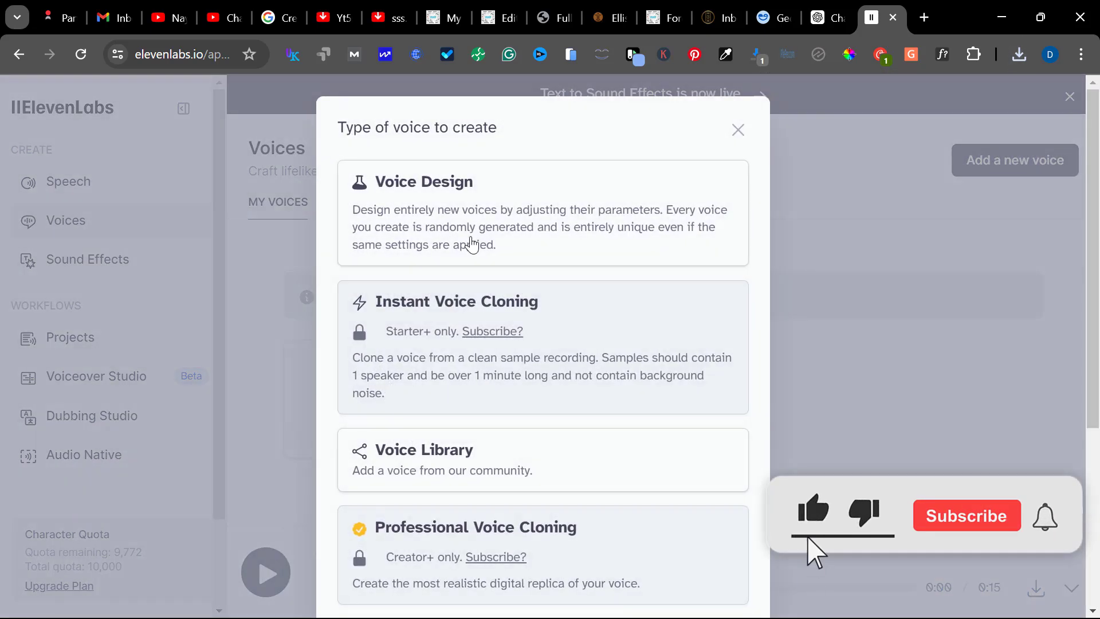
{"action": "left_click", "coordinate": [472, 245]}
{"action": "left_click", "coordinate": [480, 198]}
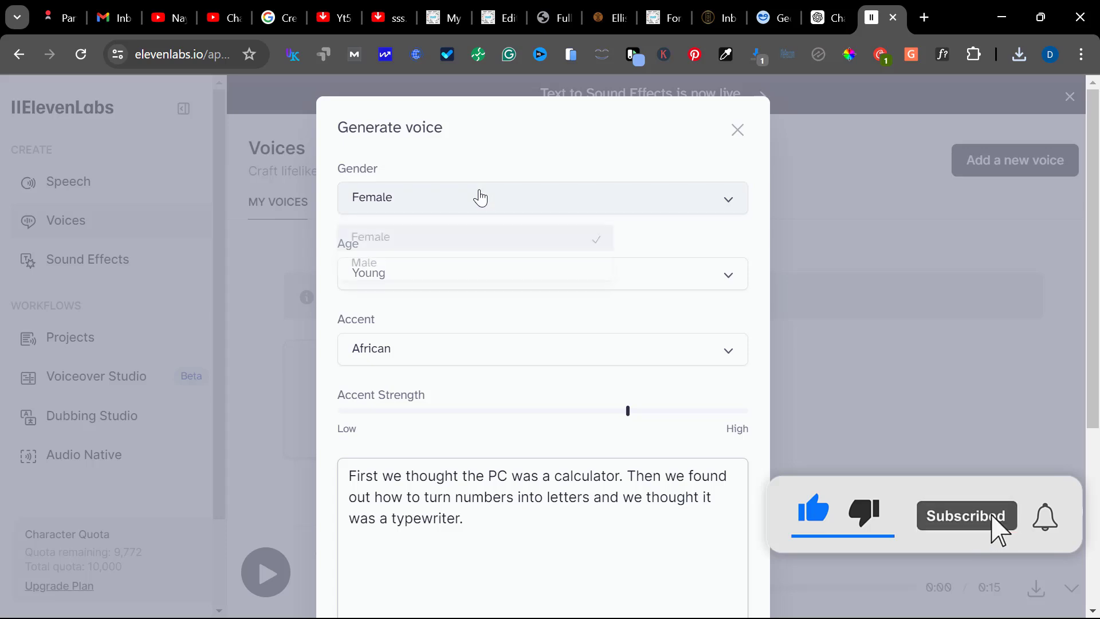
{"action": "left_click", "coordinate": [473, 263]}
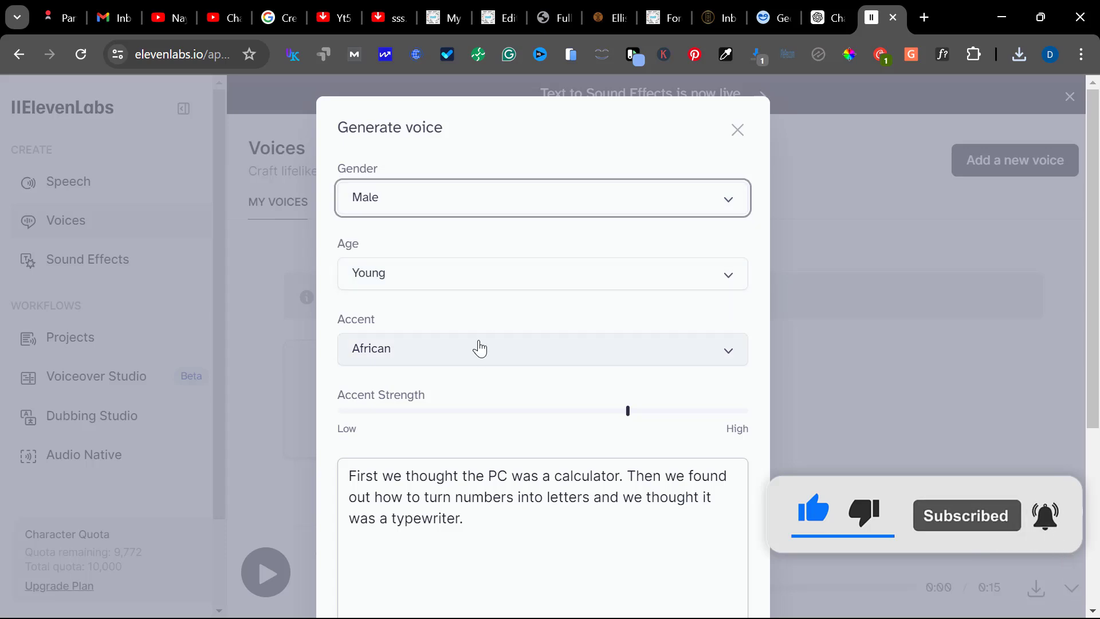
{"action": "triple_click", "coordinate": [466, 486]}
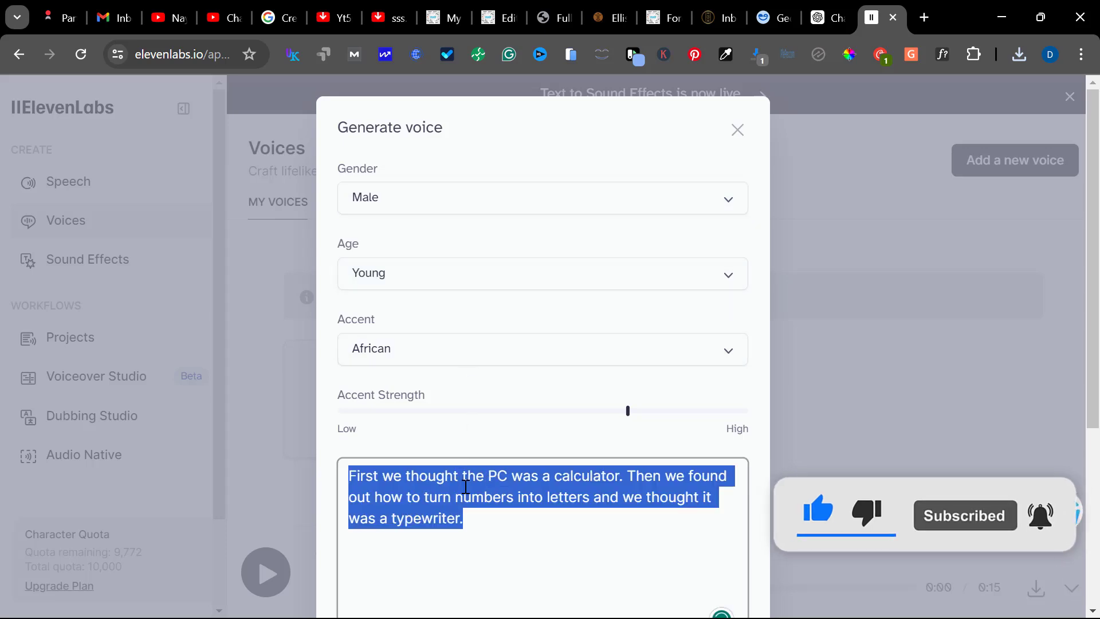
{"action": "key", "text": "BackSpace"}
{"action": "left_click_drag", "start_coordinate": [627, 412], "coordinate": [742, 410]}
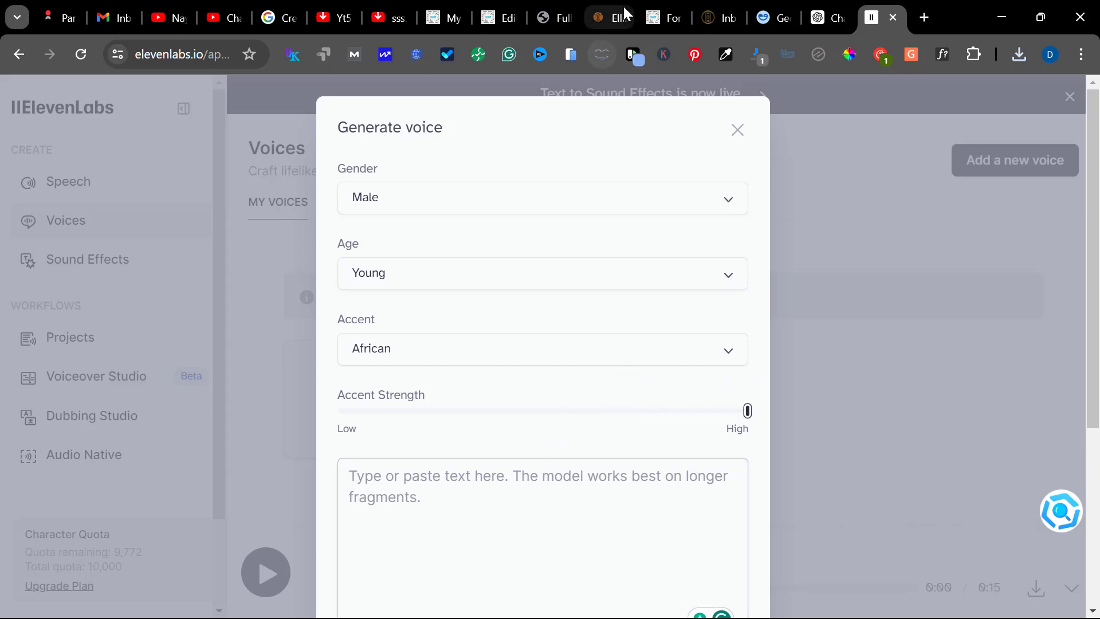
Copy Kid 2's first line from the ChatGPT script, "Yeah! It's so cool! You can learn digital skills that can help you make money!", into the ElevenLabs voice text.
{"action": "key", "text": "ctrl+shift+Tab"}
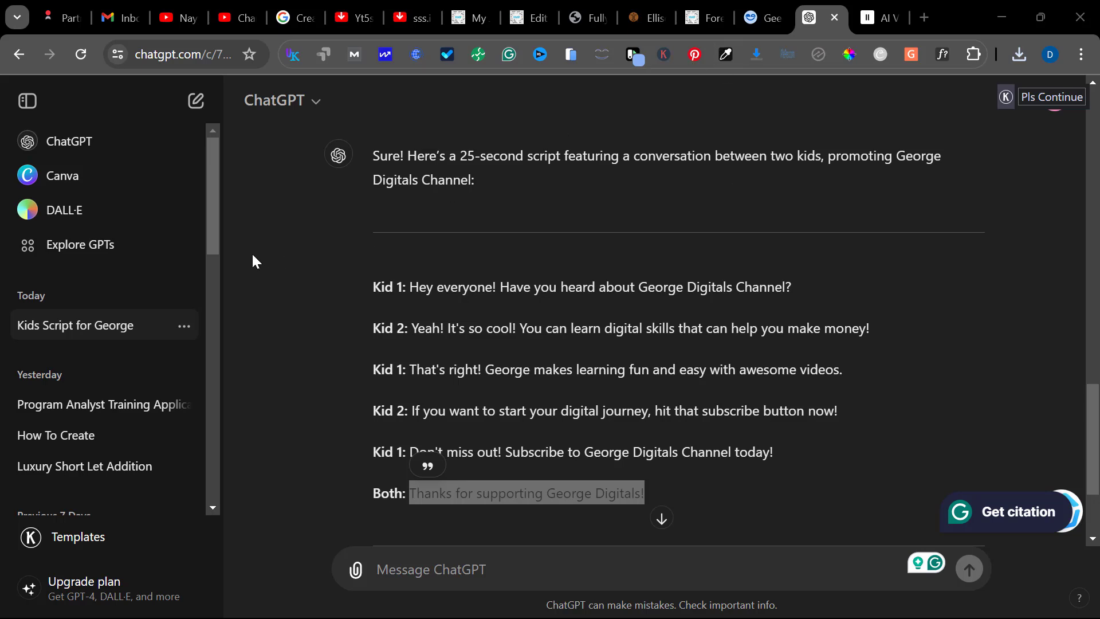
{"action": "scroll", "coordinate": [458, 341], "scroll_direction": "up", "scroll_amount": 1}
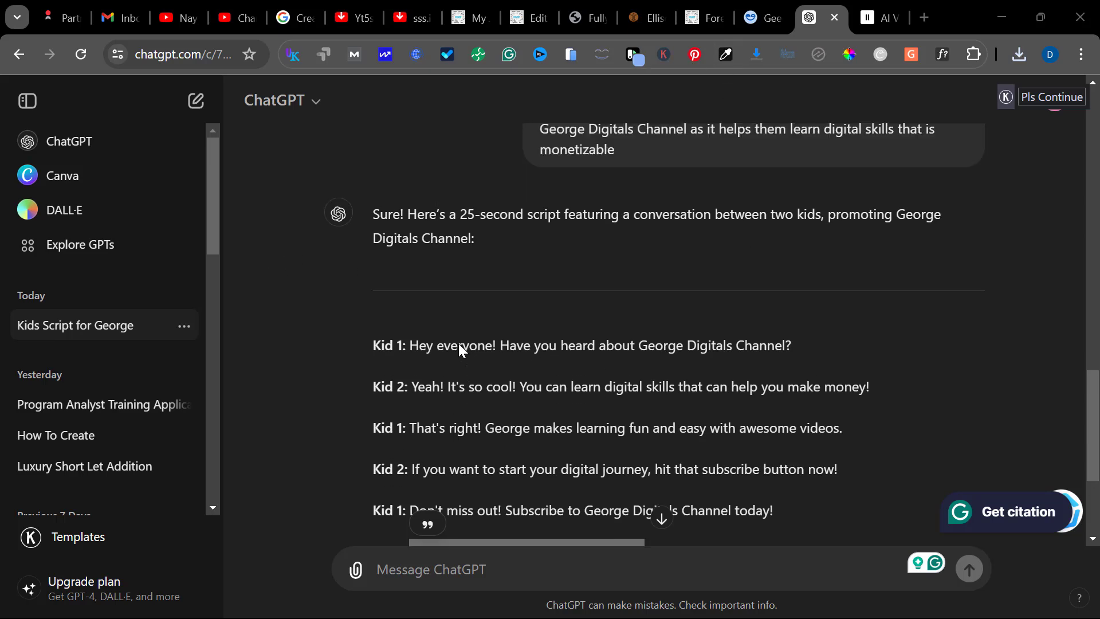
{"action": "left_click_drag", "start_coordinate": [411, 387], "coordinate": [602, 387]}
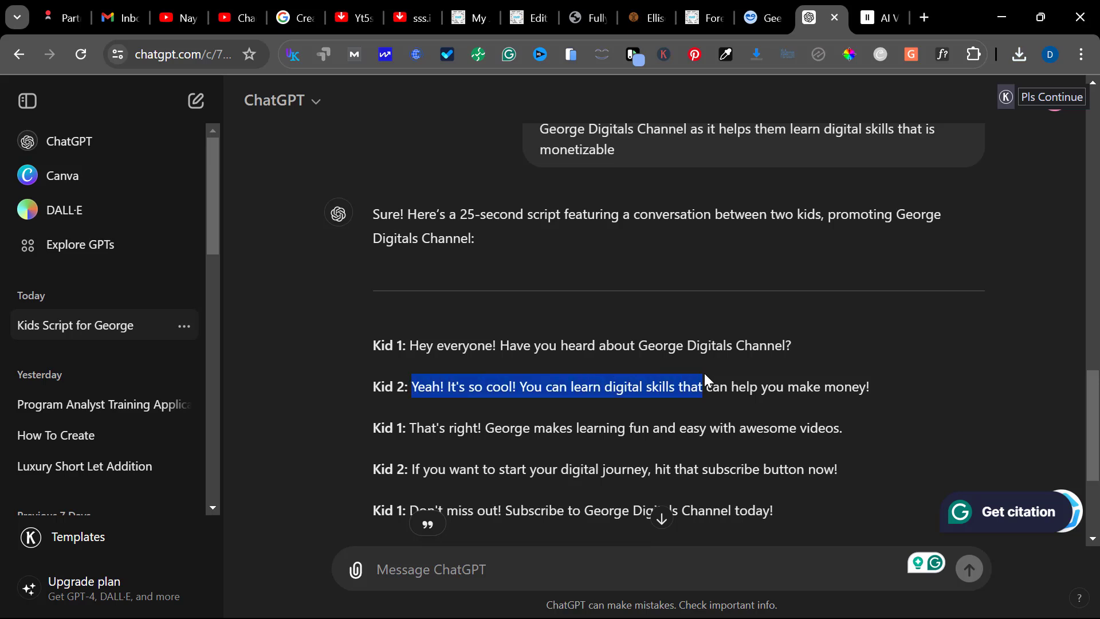
{"action": "left_click_drag", "start_coordinate": [747, 385], "coordinate": [877, 388]}
{"action": "key", "text": "ctrl+c"}
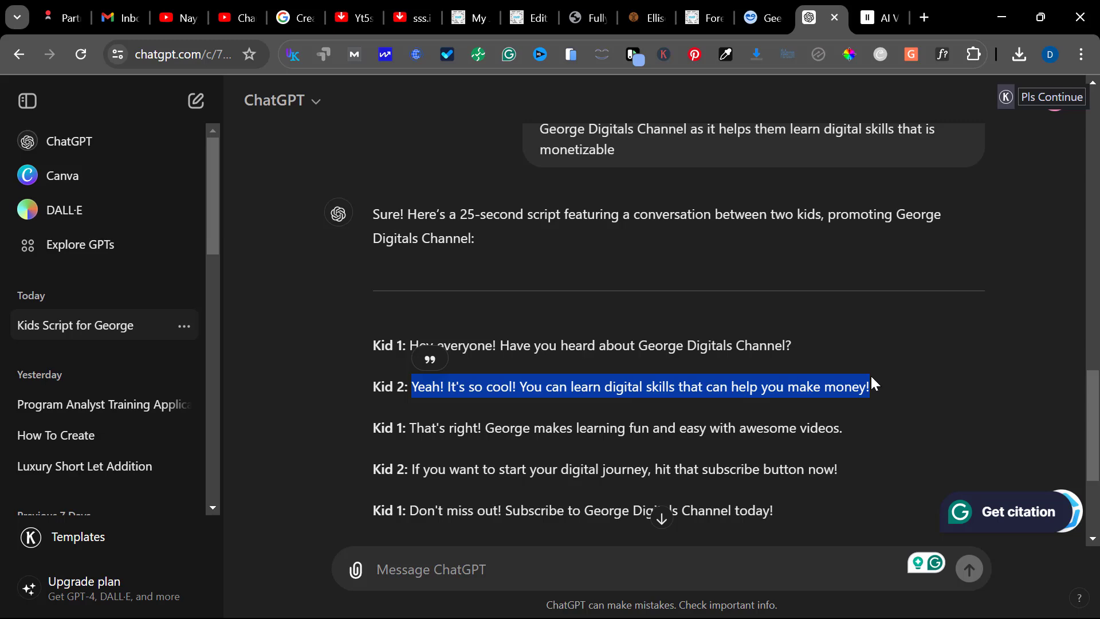
{"action": "left_click", "coordinate": [866, 20]}
{"action": "left_click", "coordinate": [521, 500]}
{"action": "key", "text": "ctrl+a"}
{"action": "key", "text": "ctrl+v"}
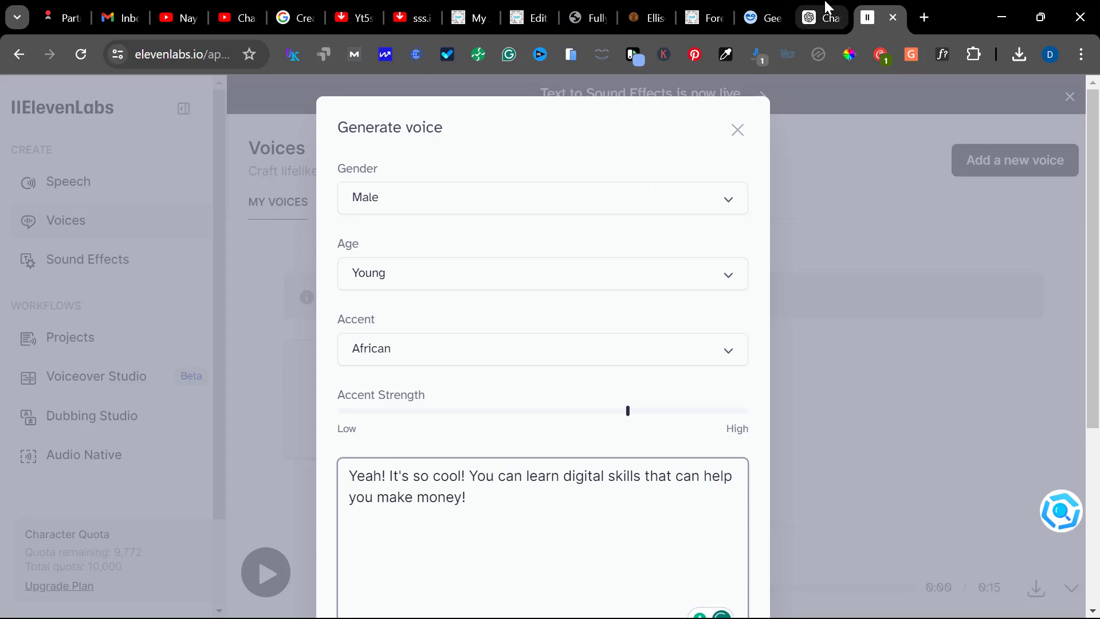
Append Kid 2's second line from the ChatGPT script, "If you want to start your digital journey, hit that subscribe button now!", to the ElevenLabs voice text.
{"action": "left_click", "coordinate": [821, 17]}
{"action": "triple_click", "coordinate": [494, 465]}
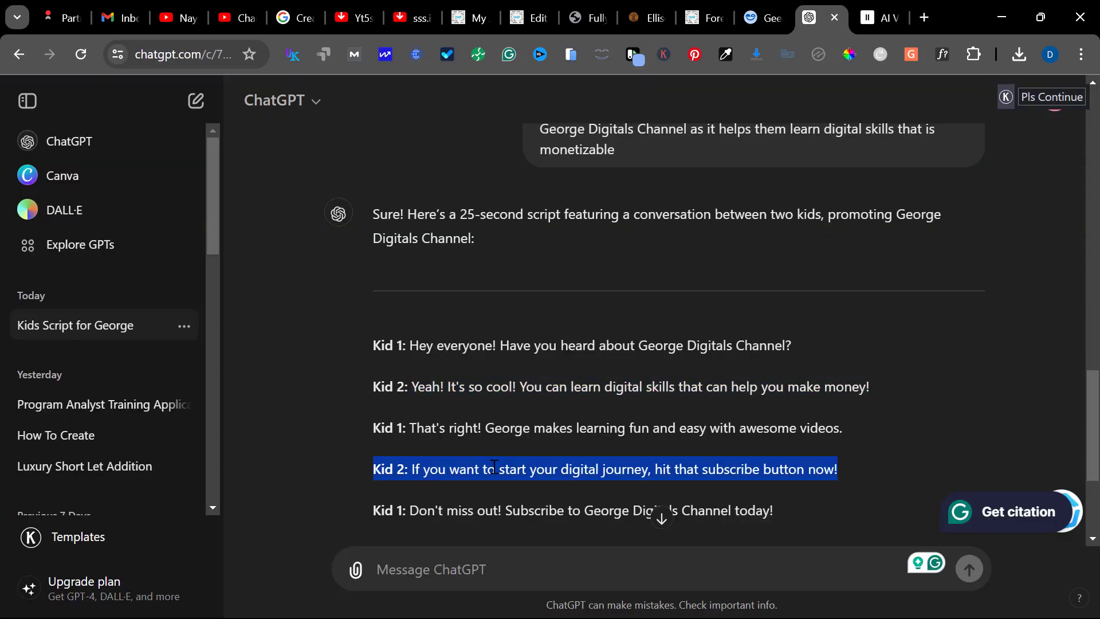
{"action": "left_click", "coordinate": [410, 476]}
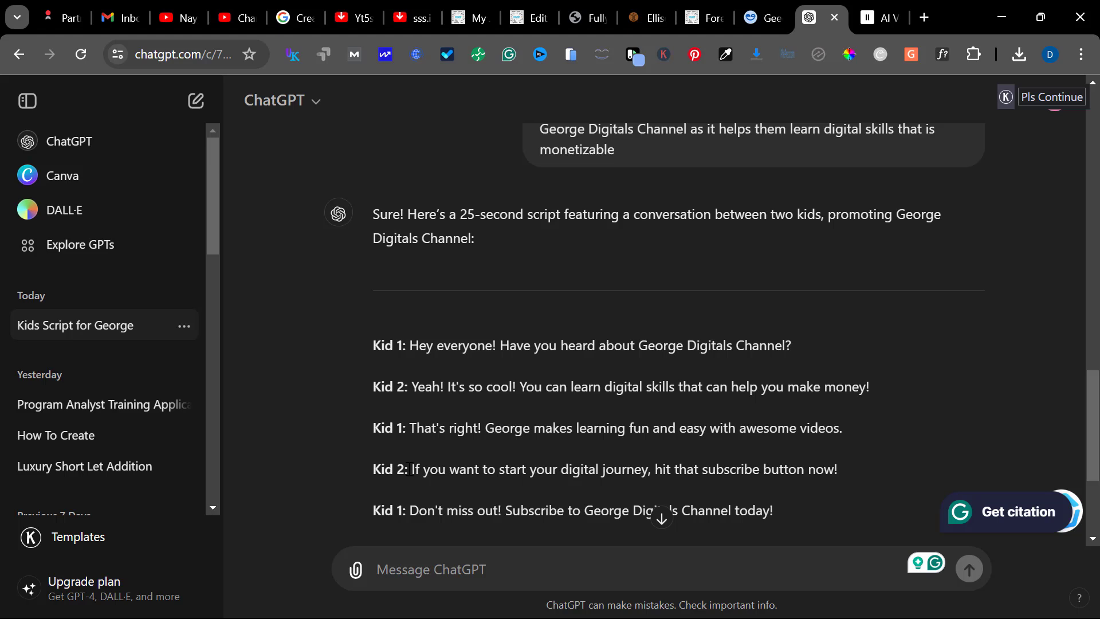
{"action": "left_click_drag", "start_coordinate": [410, 469], "coordinate": [852, 470]}
{"action": "key", "text": "ctrl+c"}
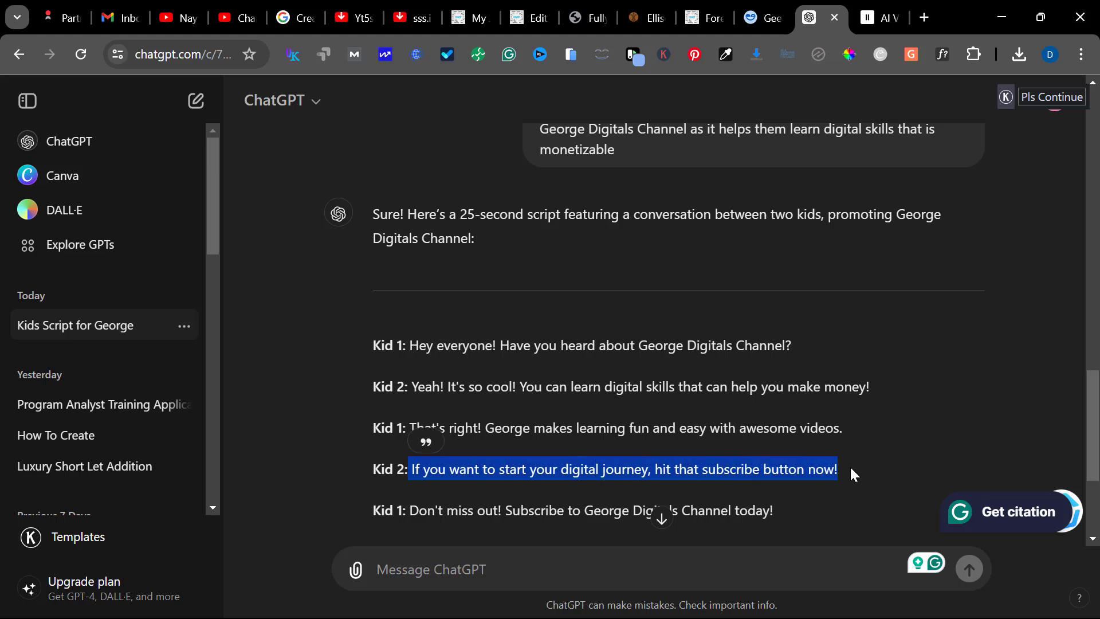
{"action": "left_click", "coordinate": [863, 17]}
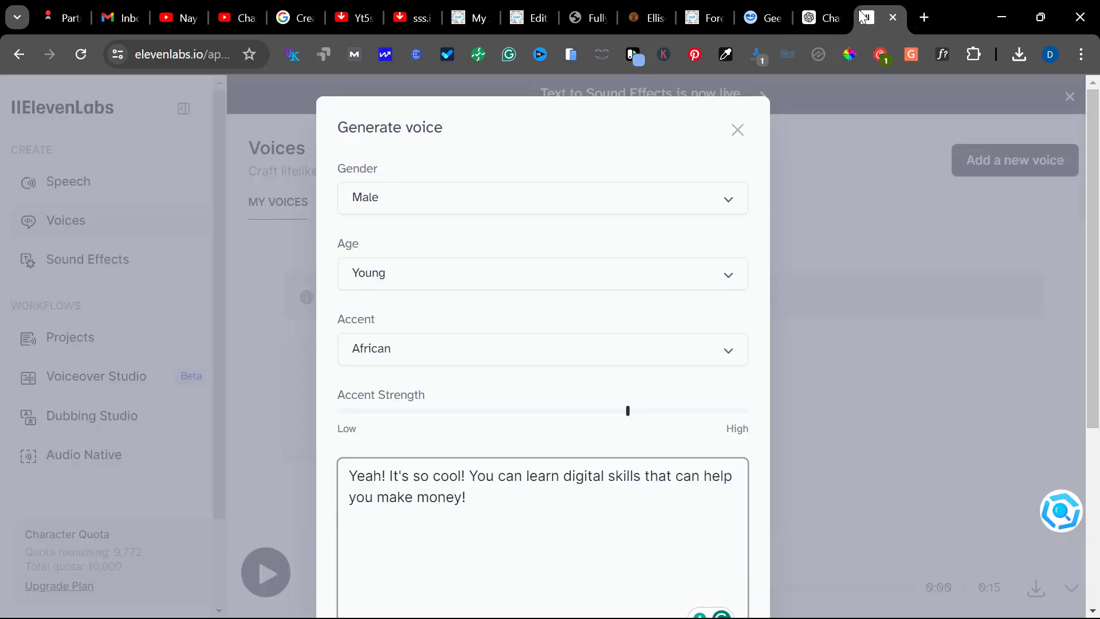
{"action": "key", "text": "ctrl+v"}
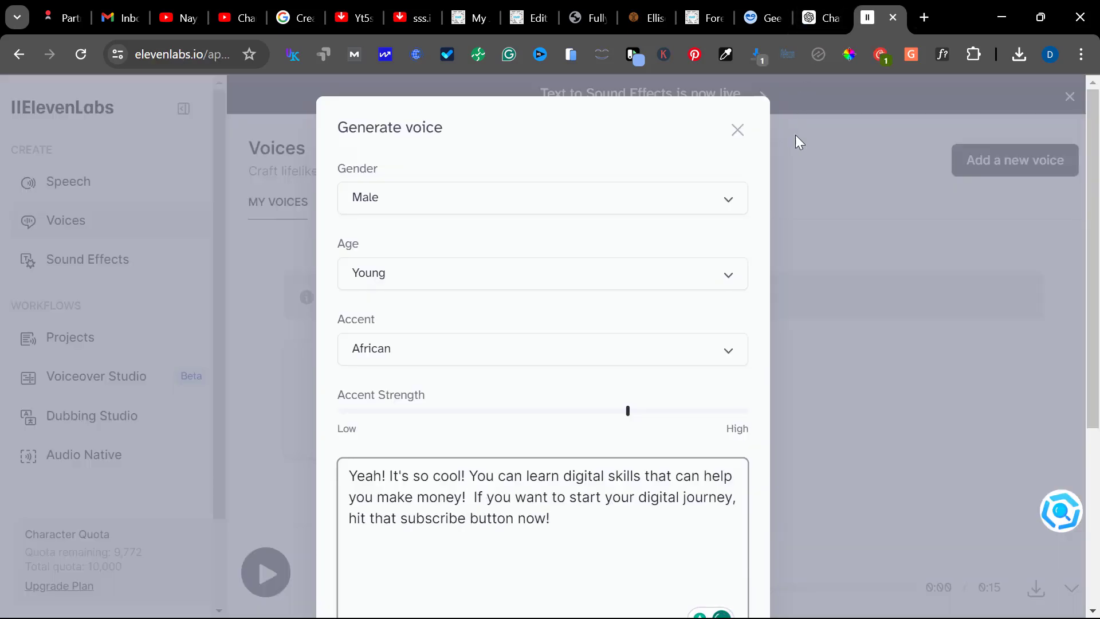
Append the closing line for both kids, "Thanks for supporting George Digitals!", from ChatGPT to Kid 2's text in ElevenLabs.
{"action": "left_click", "coordinate": [819, 18]}
{"action": "scroll", "coordinate": [564, 474], "scroll_direction": "down", "scroll_amount": 1}
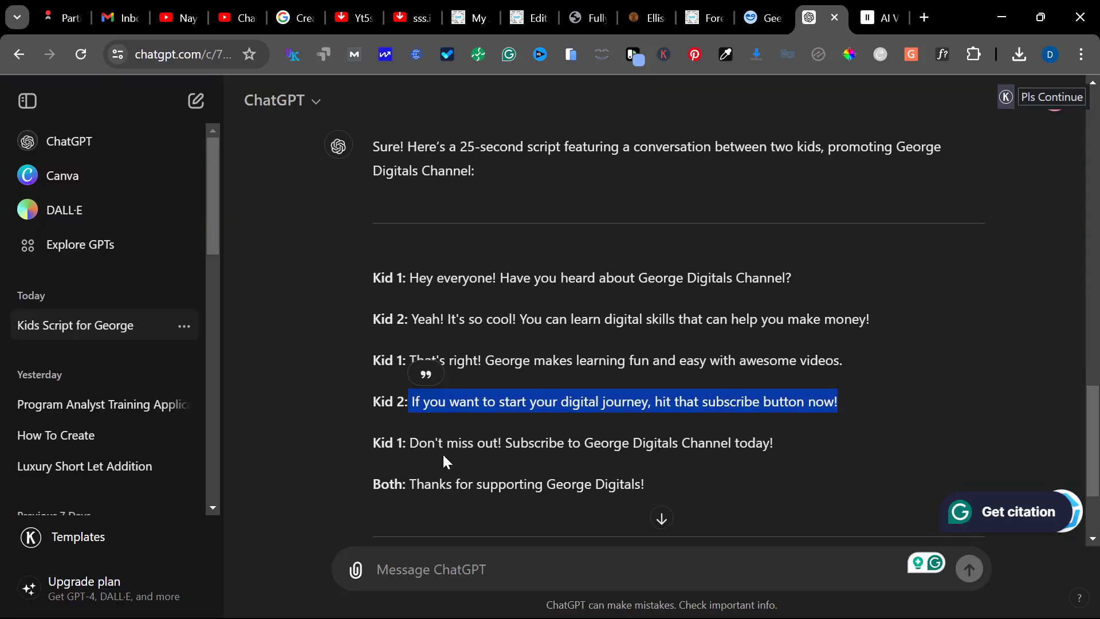
{"action": "left_click_drag", "start_coordinate": [412, 488], "coordinate": [665, 484]}
{"action": "key", "text": "ctrl+c"}
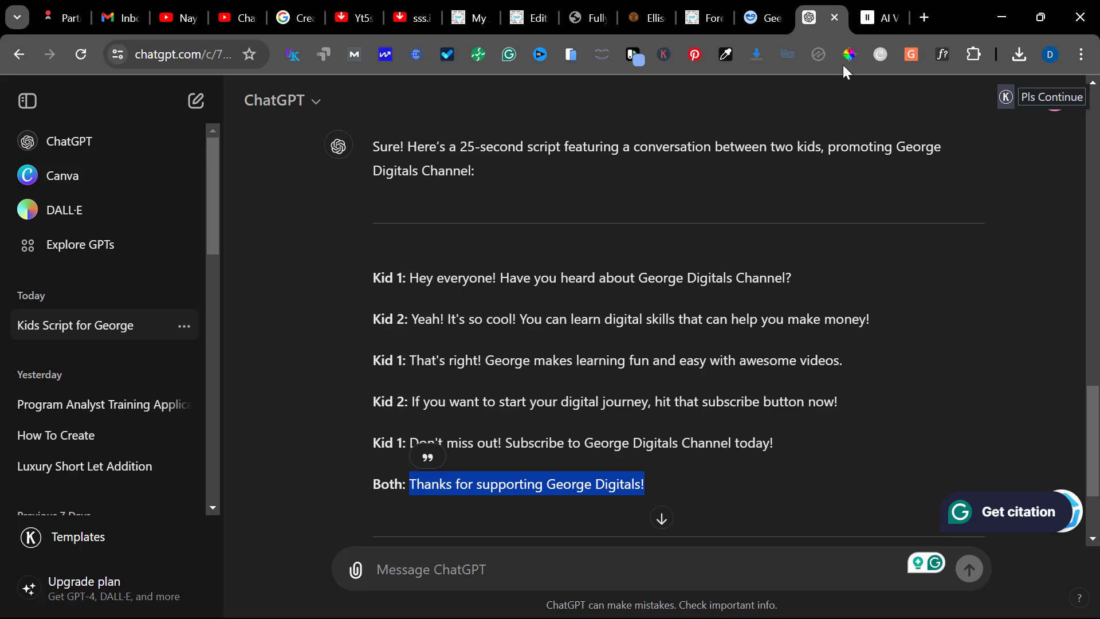
{"action": "left_click", "coordinate": [868, 22]}
{"action": "key", "text": "ctrl+v"}
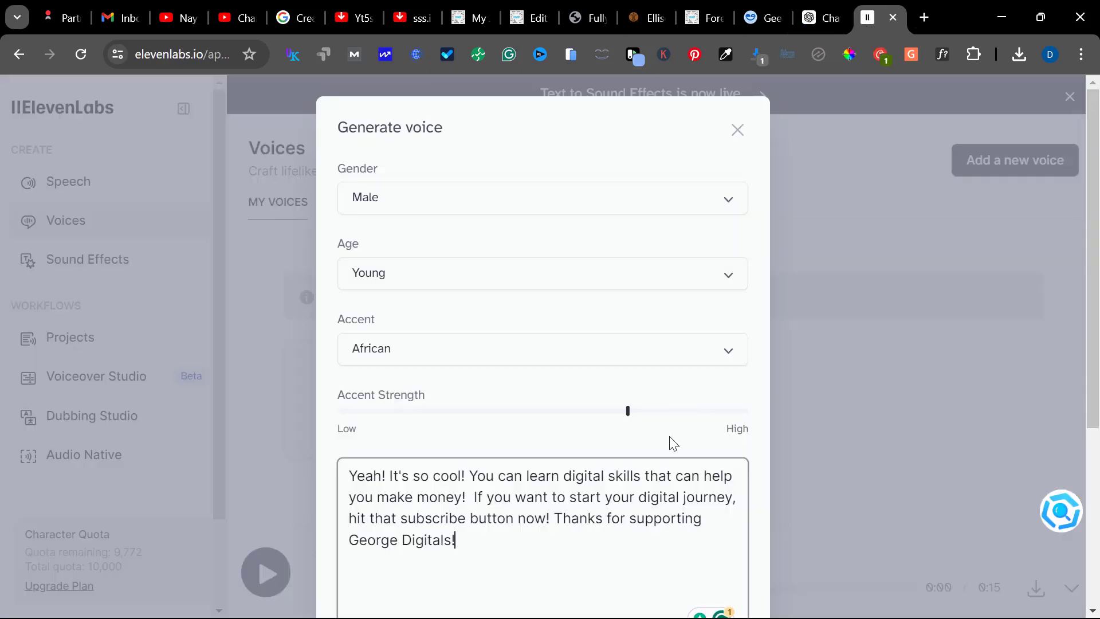
Set the accent strength to 200% and generate Kid 2's voice.
{"action": "scroll", "coordinate": [514, 523], "scroll_direction": "down", "scroll_amount": 5}
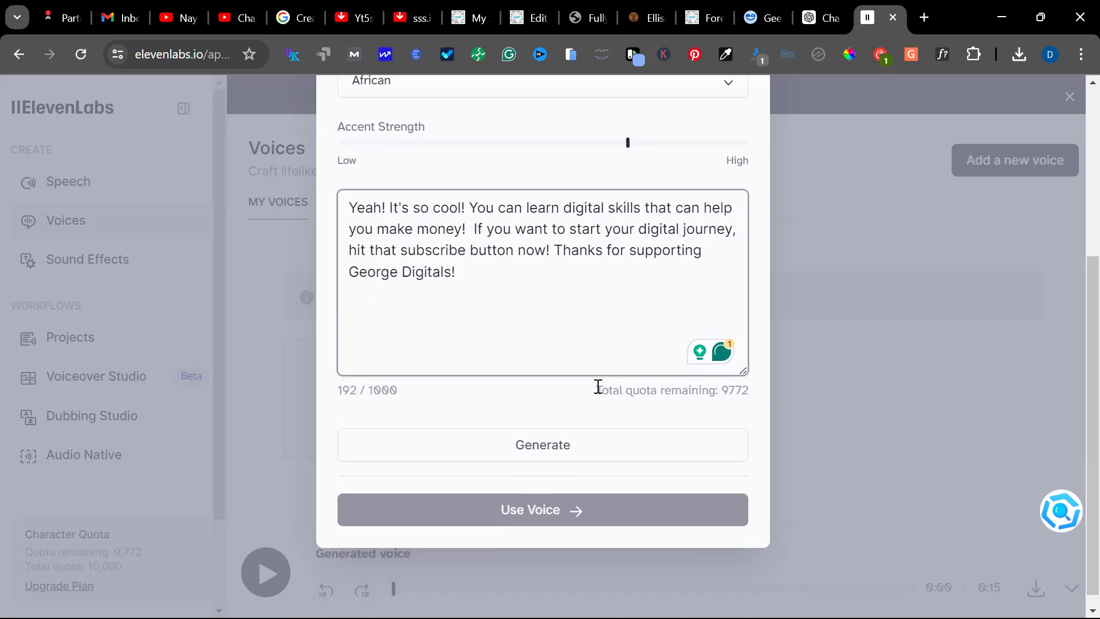
{"action": "left_click_drag", "start_coordinate": [629, 141], "coordinate": [758, 141]}
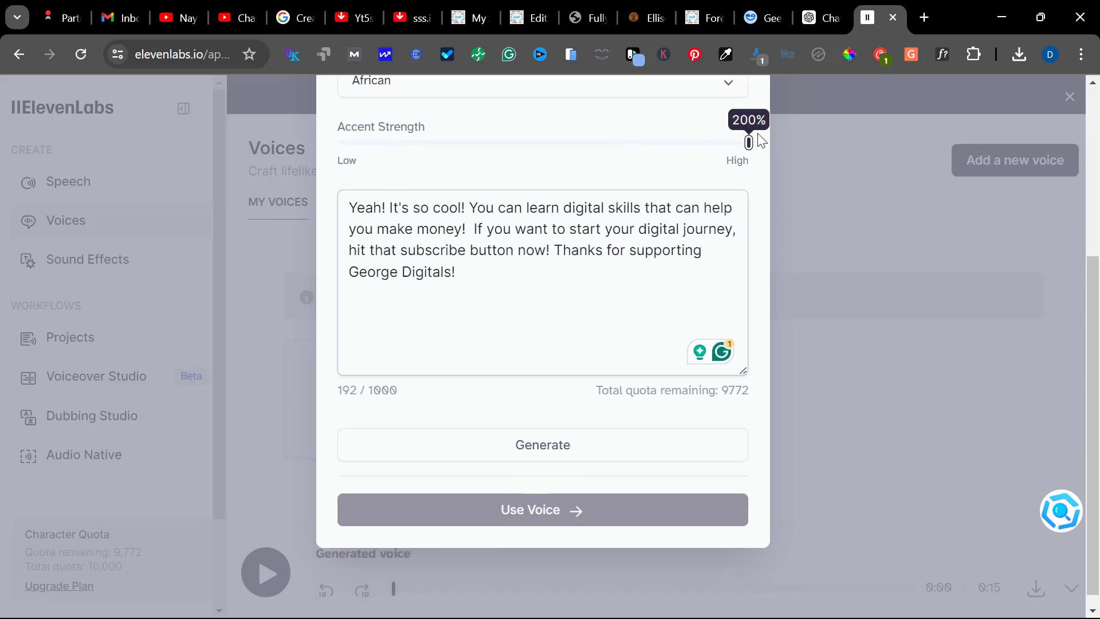
{"action": "left_click", "coordinate": [594, 462]}
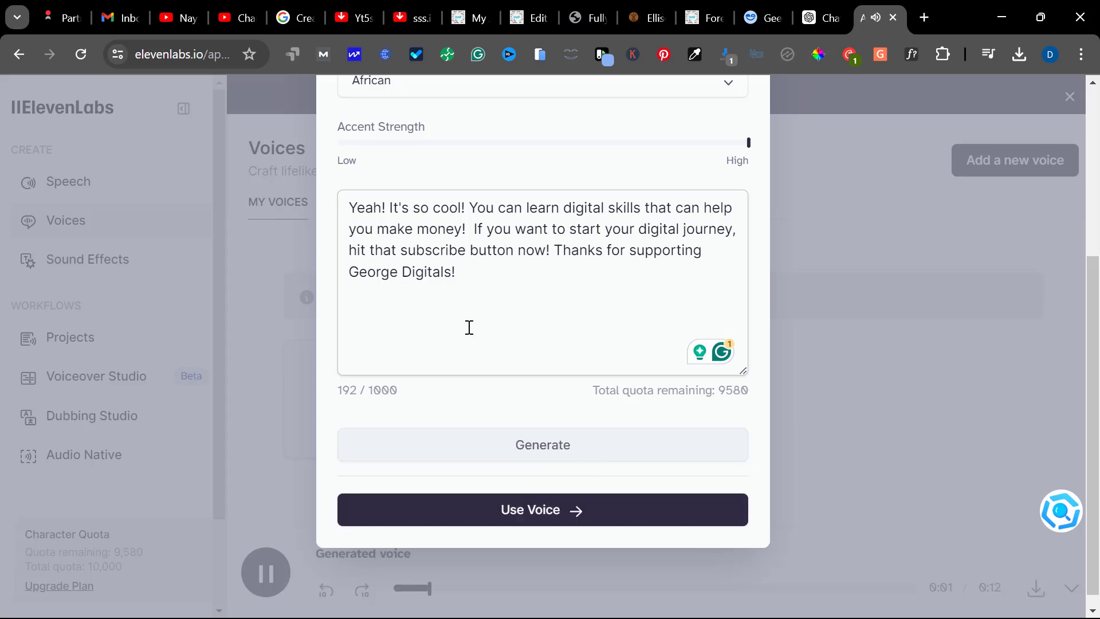
Close the voice generation dialog and download Kid 2's generated audio.
{"action": "scroll", "coordinate": [565, 248], "scroll_direction": "up", "scroll_amount": 1}
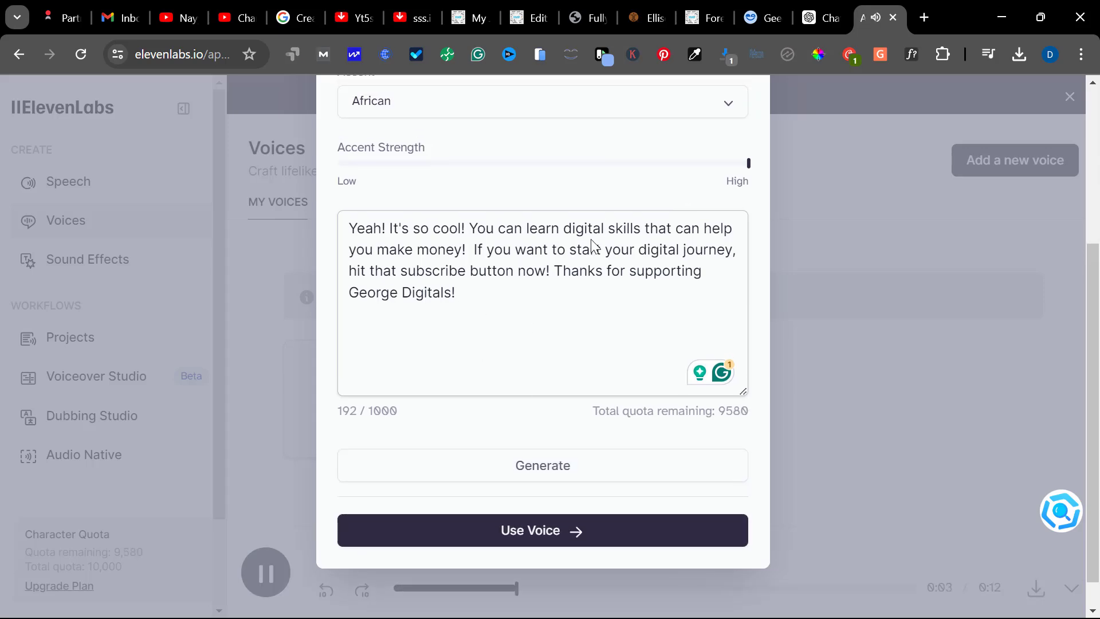
{"action": "scroll", "coordinate": [752, 203], "scroll_direction": "up", "scroll_amount": 1}
{"action": "scroll", "coordinate": [751, 203], "scroll_direction": "up", "scroll_amount": 3}
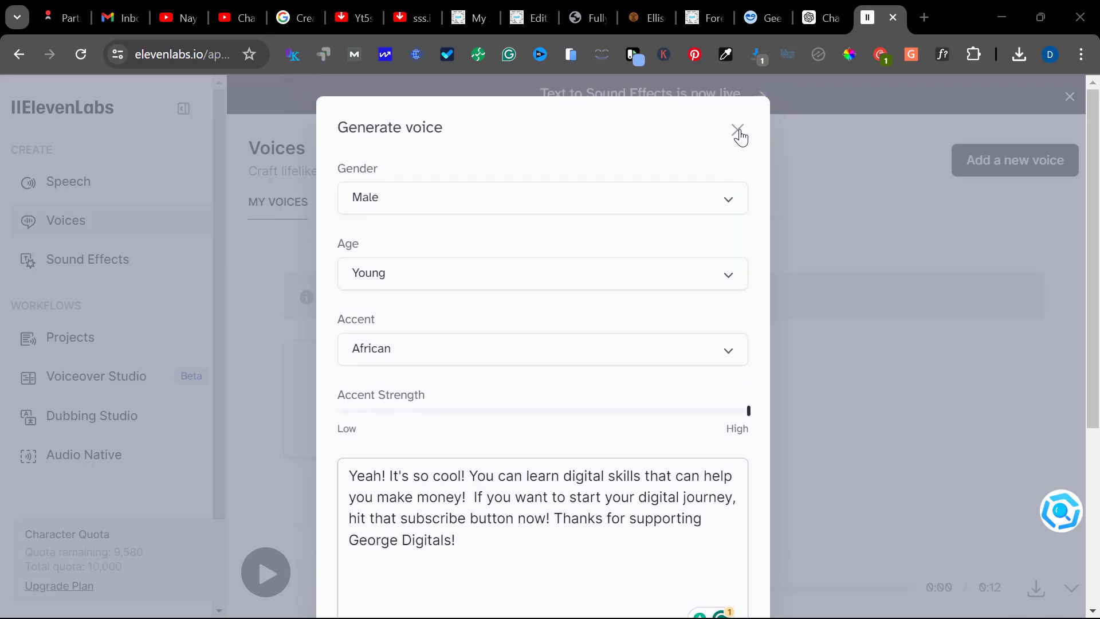
{"action": "left_click", "coordinate": [738, 132]}
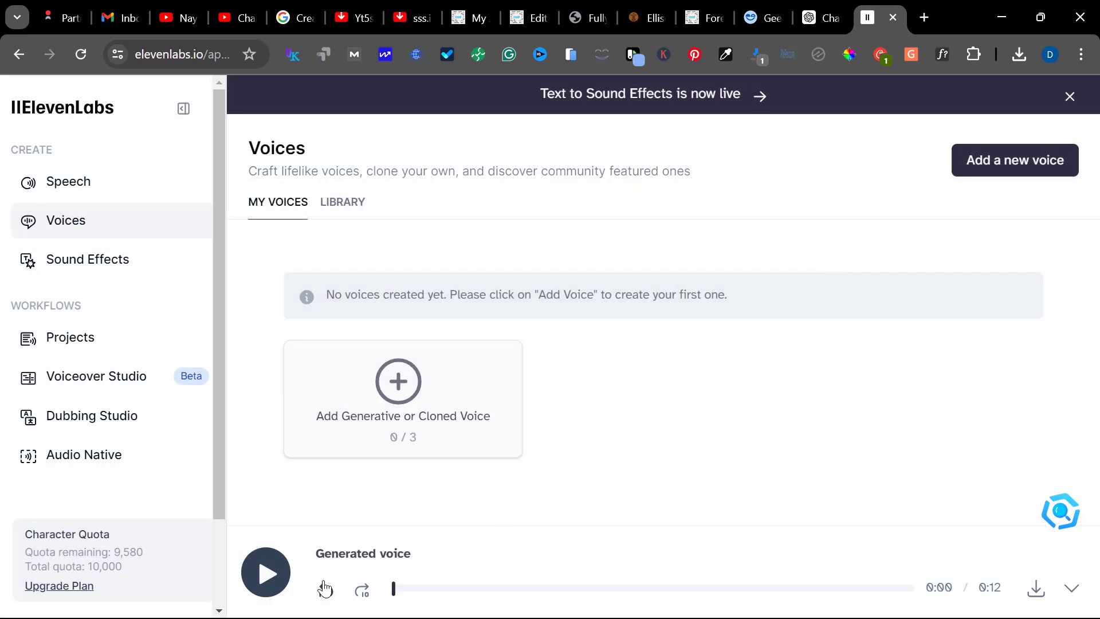
{"action": "left_click", "coordinate": [1036, 587]}
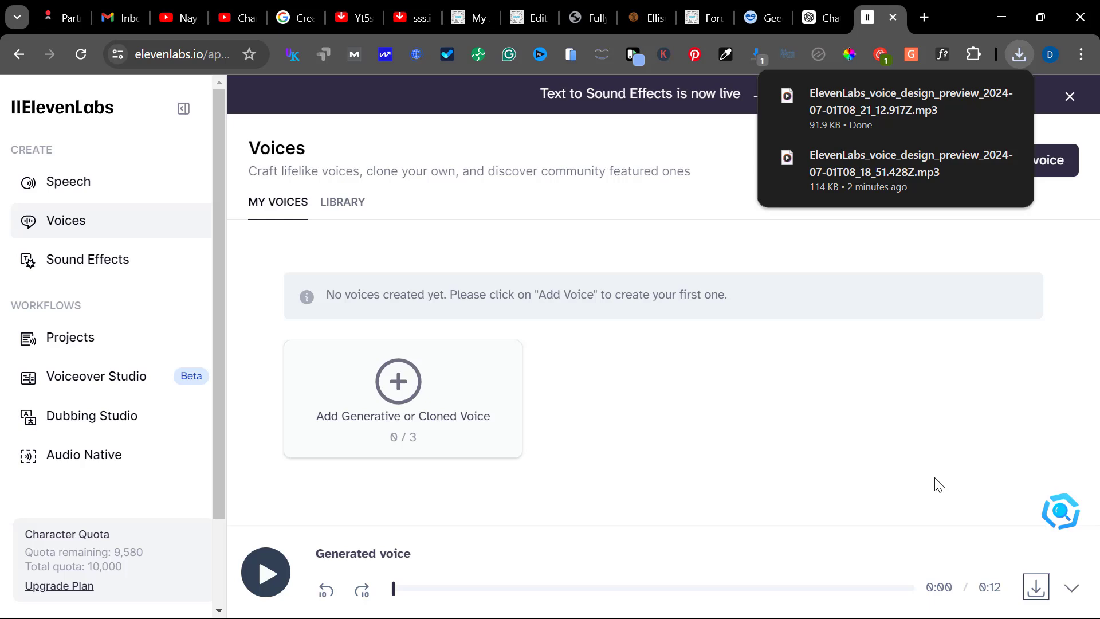
Search Google for "audio to animation" in a new browser tab.
{"action": "left_click", "coordinate": [924, 18]}
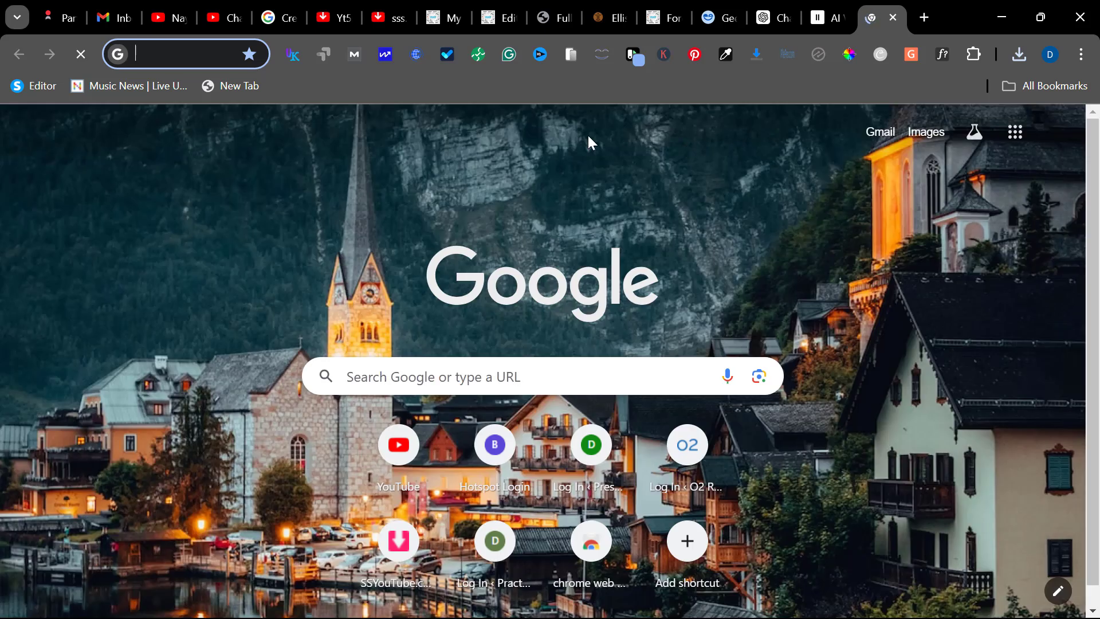
{"action": "type", "text": "audio"}
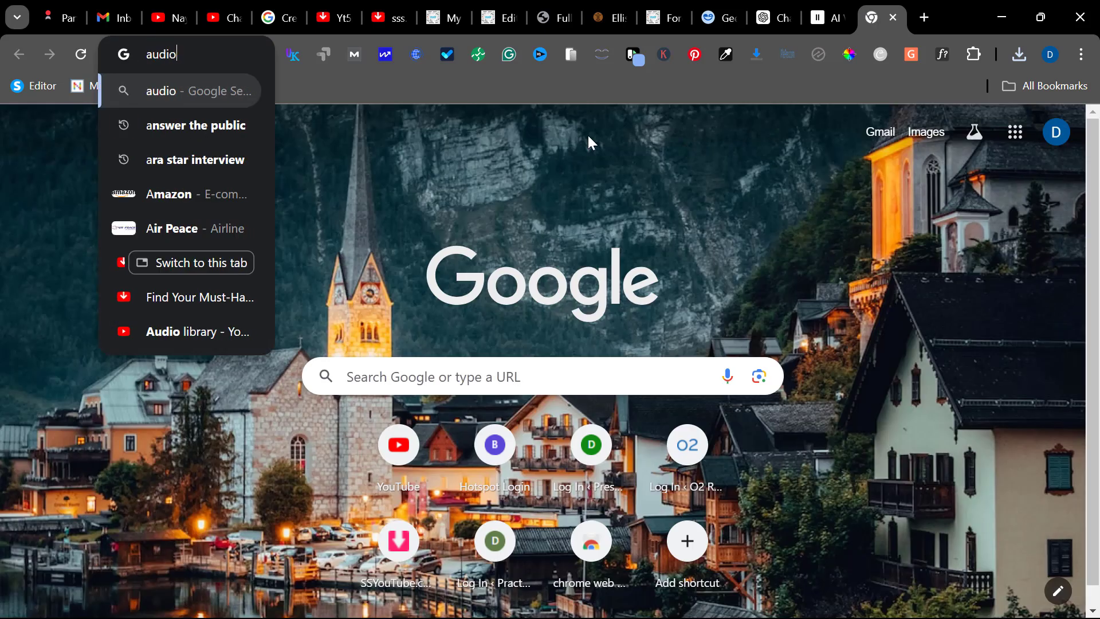
{"action": "type", "text": " to"}
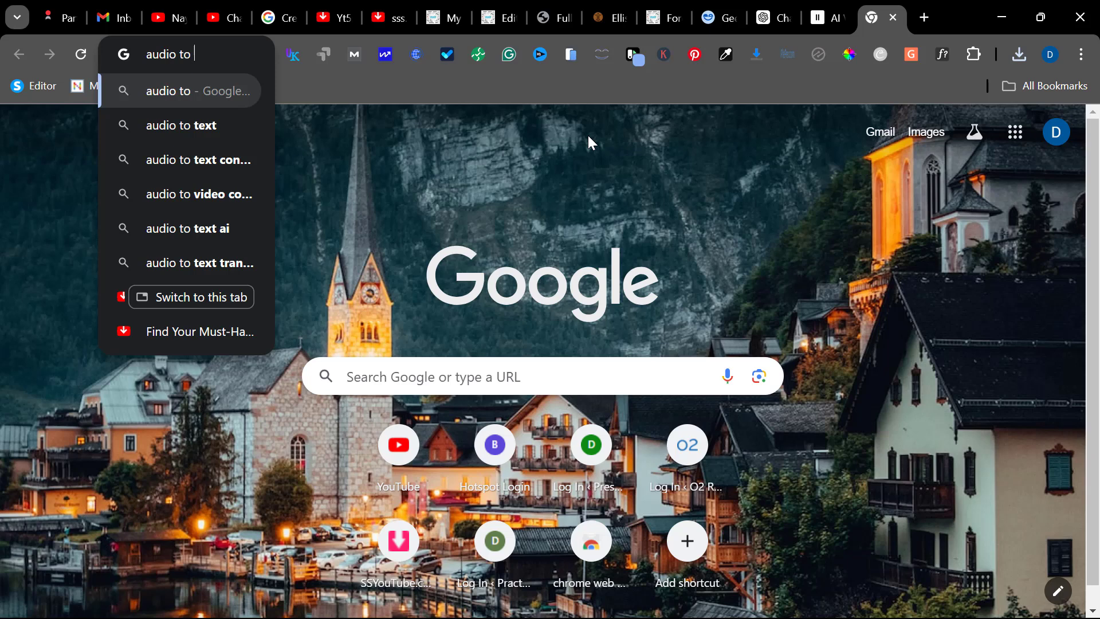
{"action": "type", "text": " animation"}
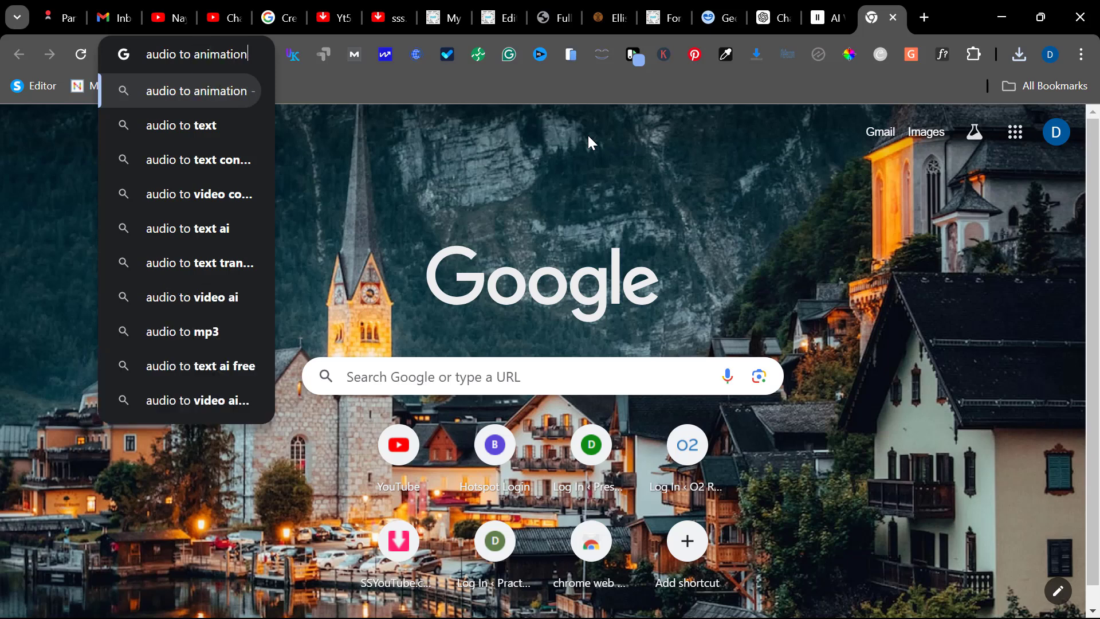
{"action": "key", "text": "Return"}
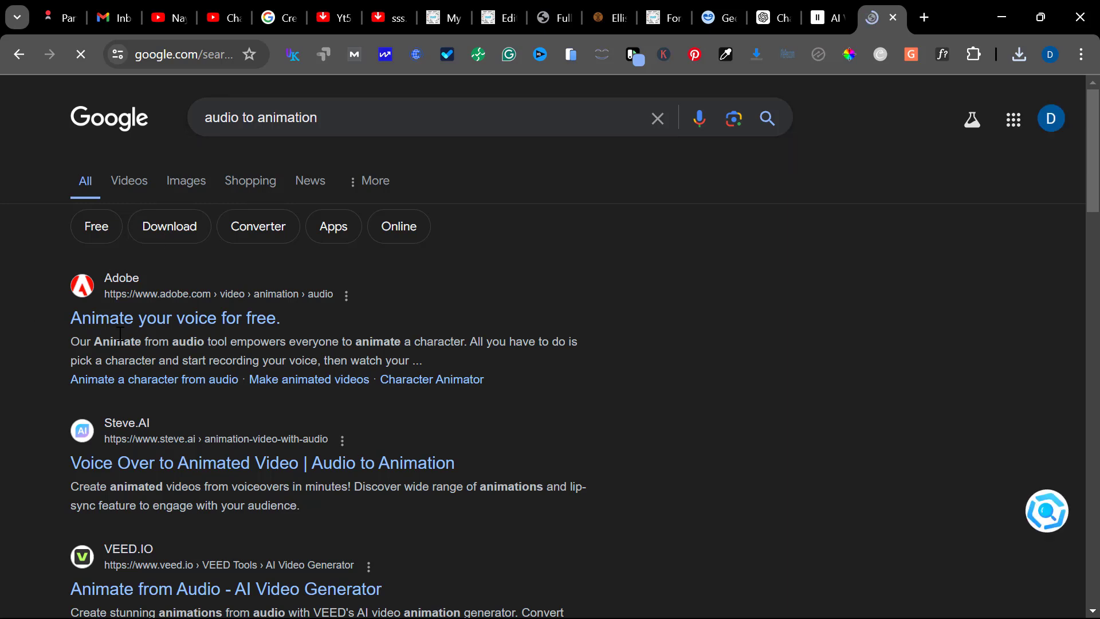
Open Adobe's "Animate your voice for free" tool from the search results, signing in with the previously used Google account.
{"action": "left_click", "coordinate": [132, 334]}
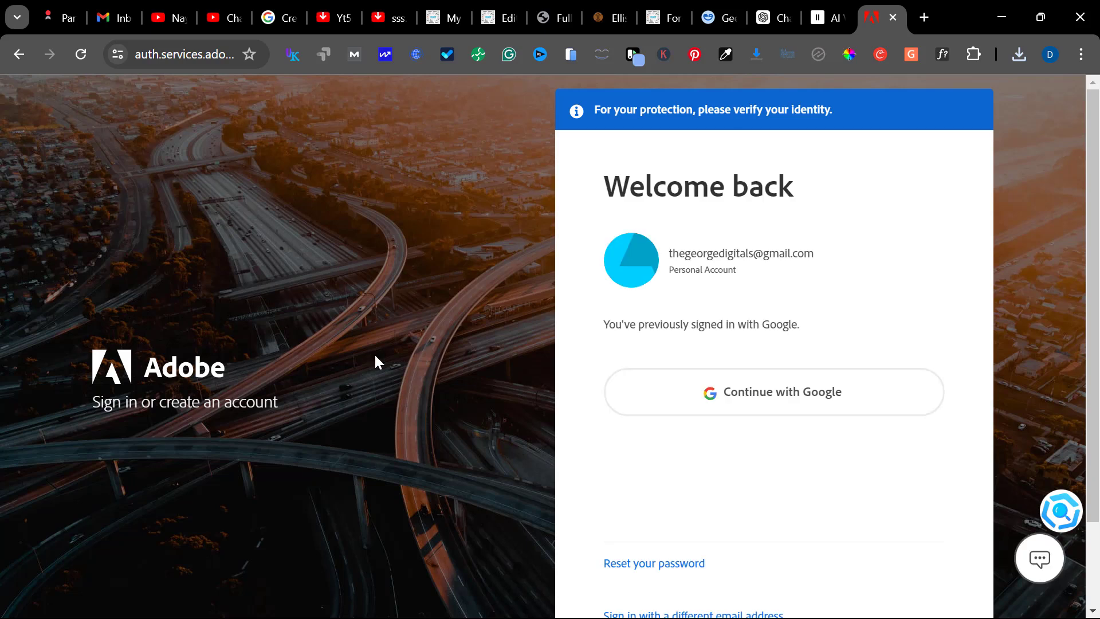
{"action": "left_click", "coordinate": [705, 406]}
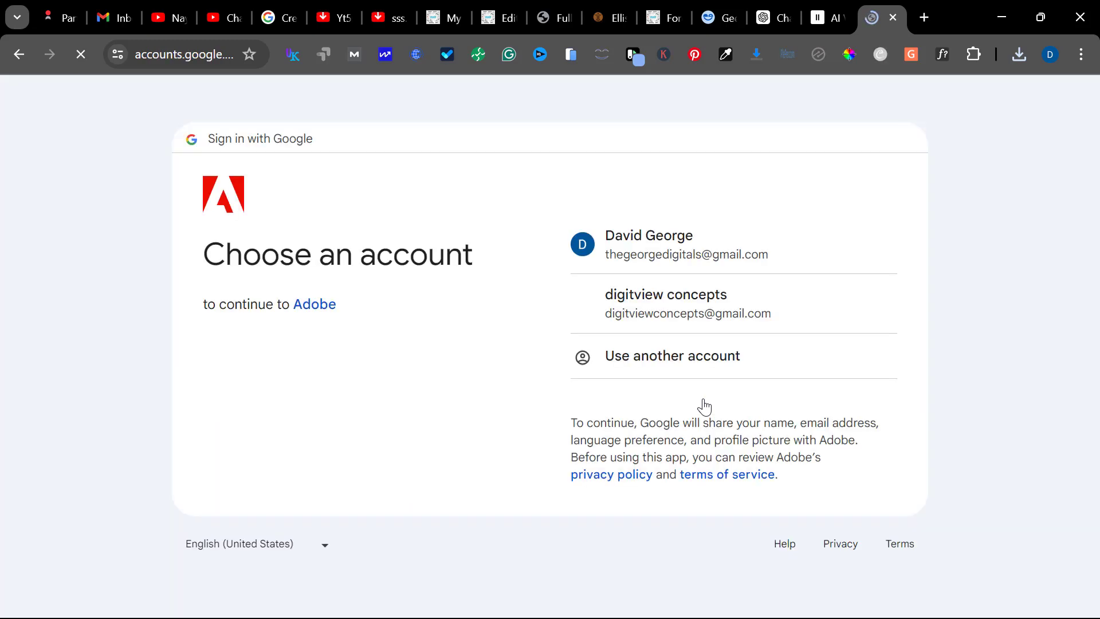
{"action": "left_click", "coordinate": [745, 262]}
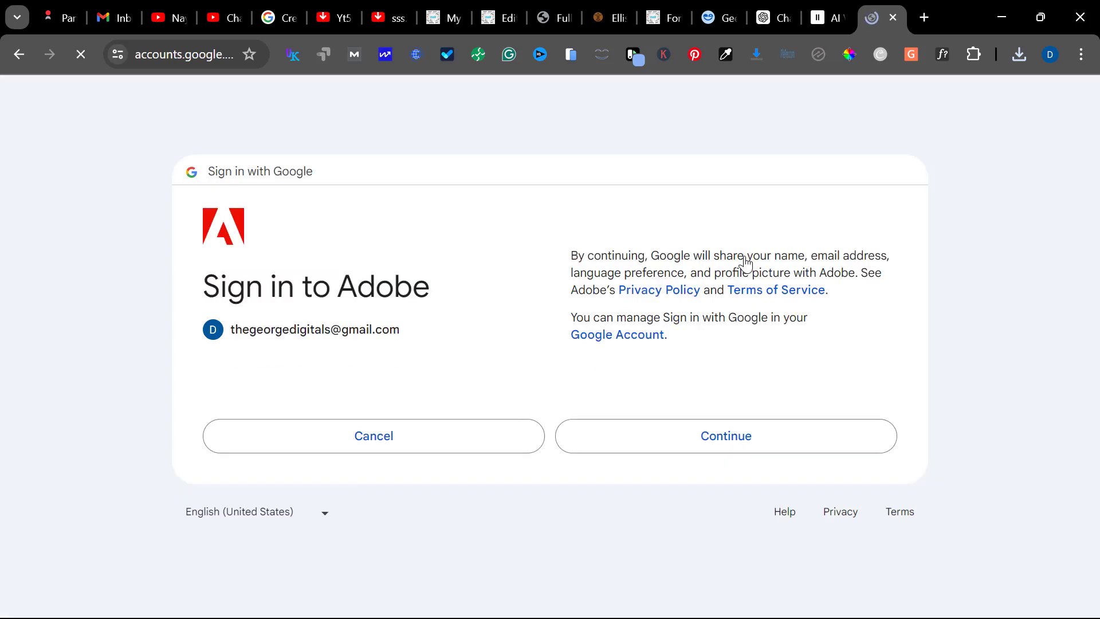
{"action": "left_click", "coordinate": [726, 446]}
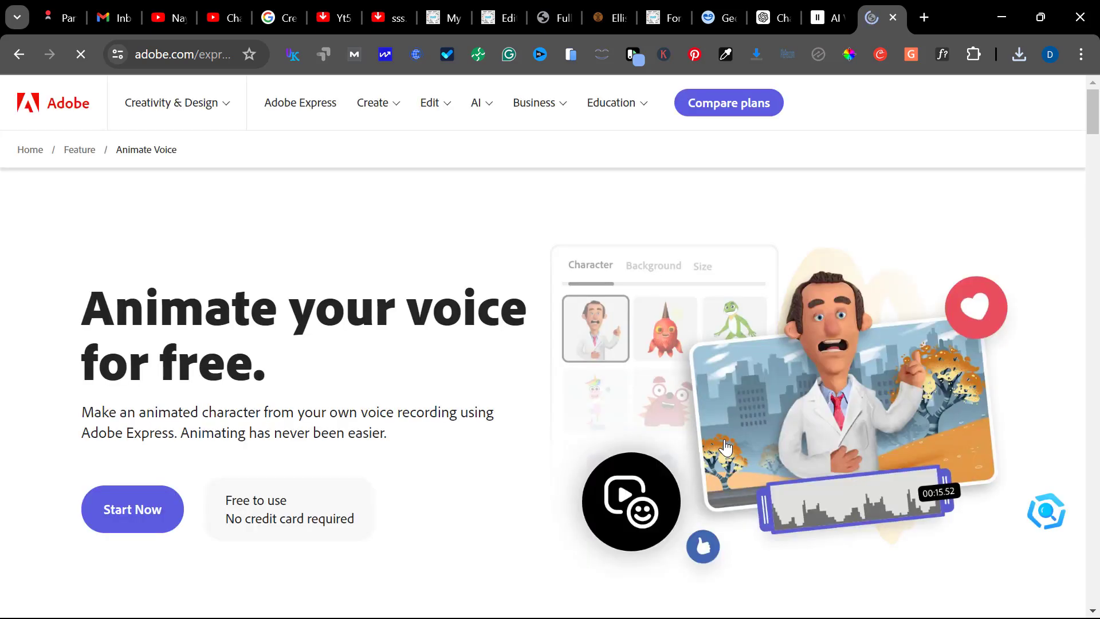
{"action": "left_click", "coordinate": [158, 506]}
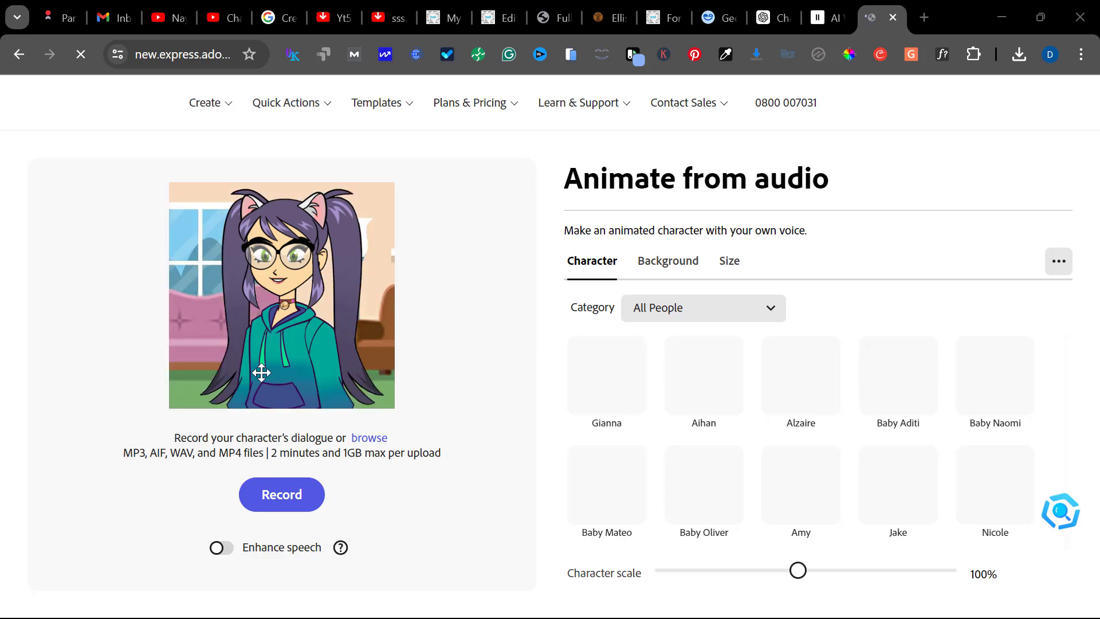
Choose Izzy, the seated girl in a blue shirt, from the All People category as the animated character.
{"action": "scroll", "coordinate": [709, 367], "scroll_direction": "down", "scroll_amount": 2}
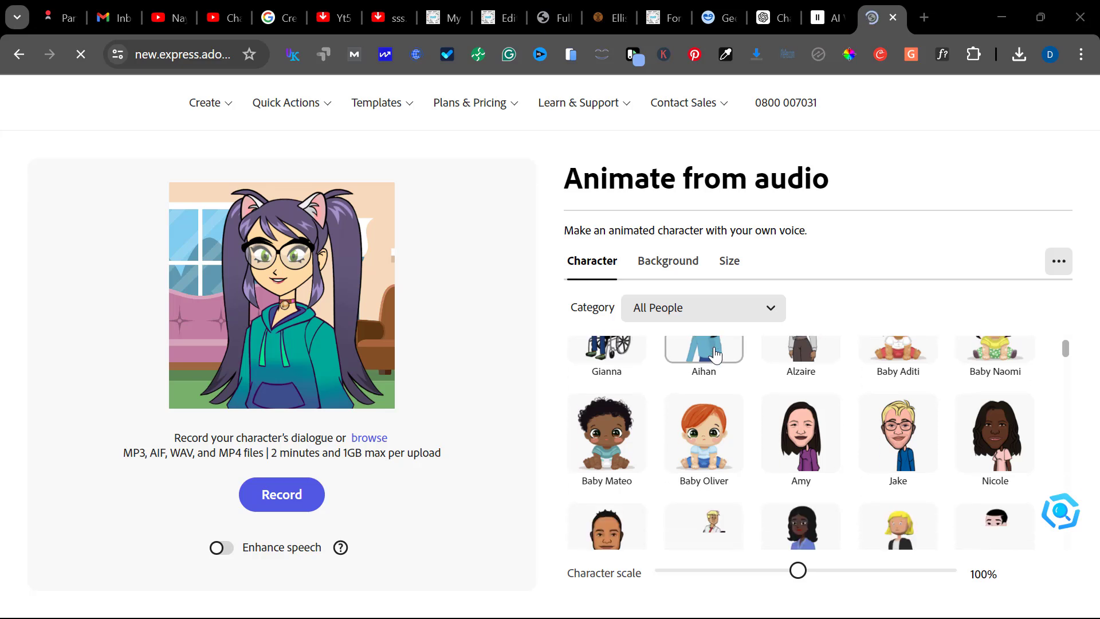
{"action": "scroll", "coordinate": [715, 355], "scroll_direction": "down", "scroll_amount": 5}
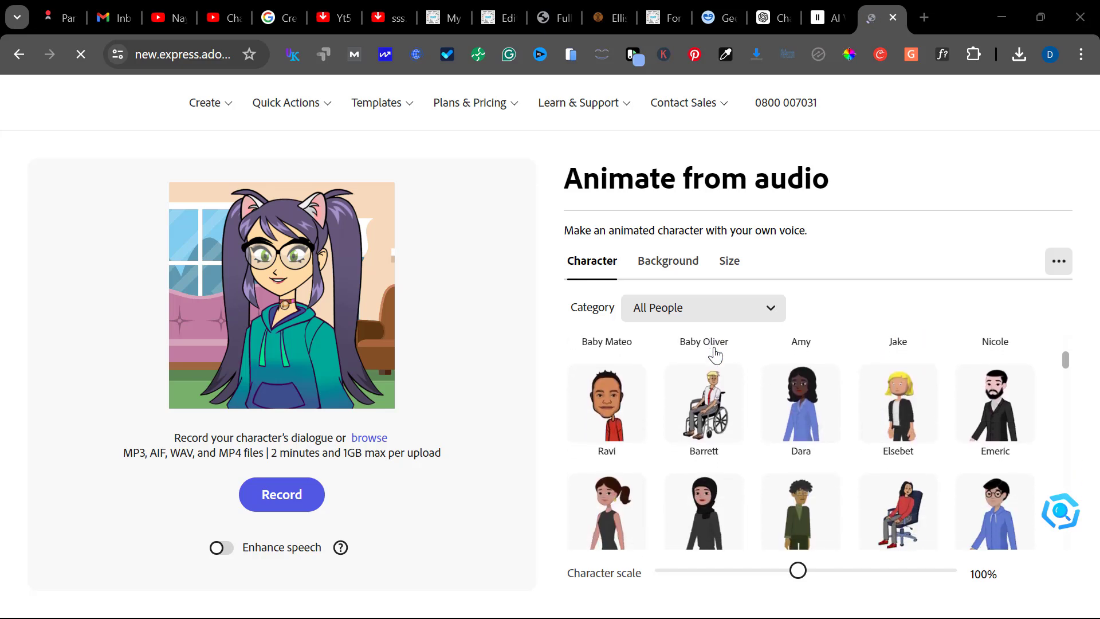
{"action": "scroll", "coordinate": [715, 355], "scroll_direction": "down", "scroll_amount": 7}
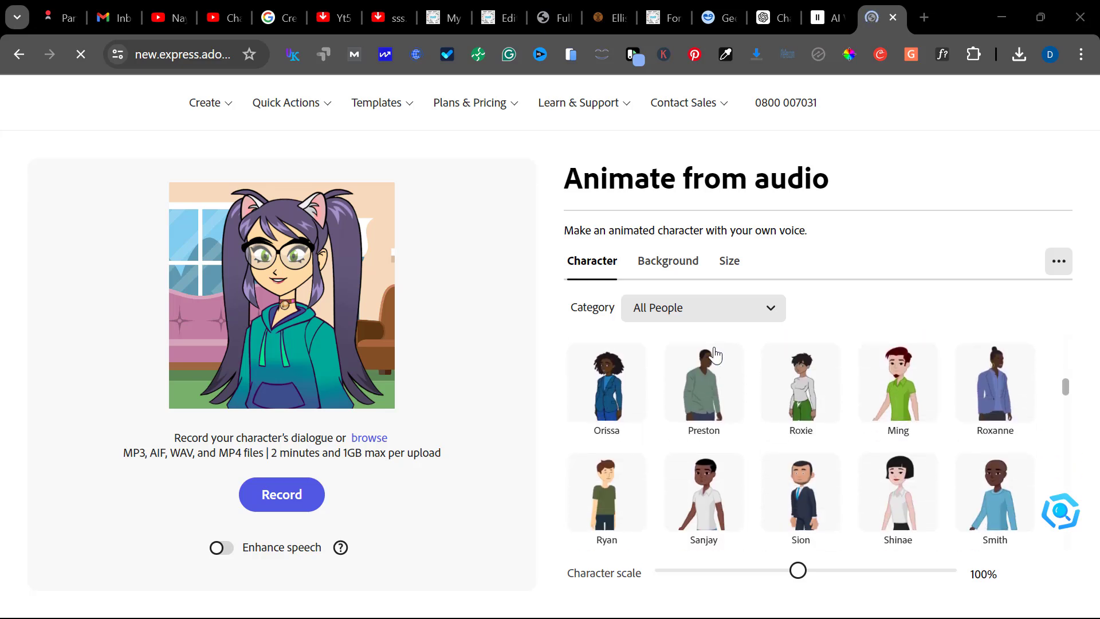
{"action": "scroll", "coordinate": [715, 355], "scroll_direction": "down", "scroll_amount": 4}
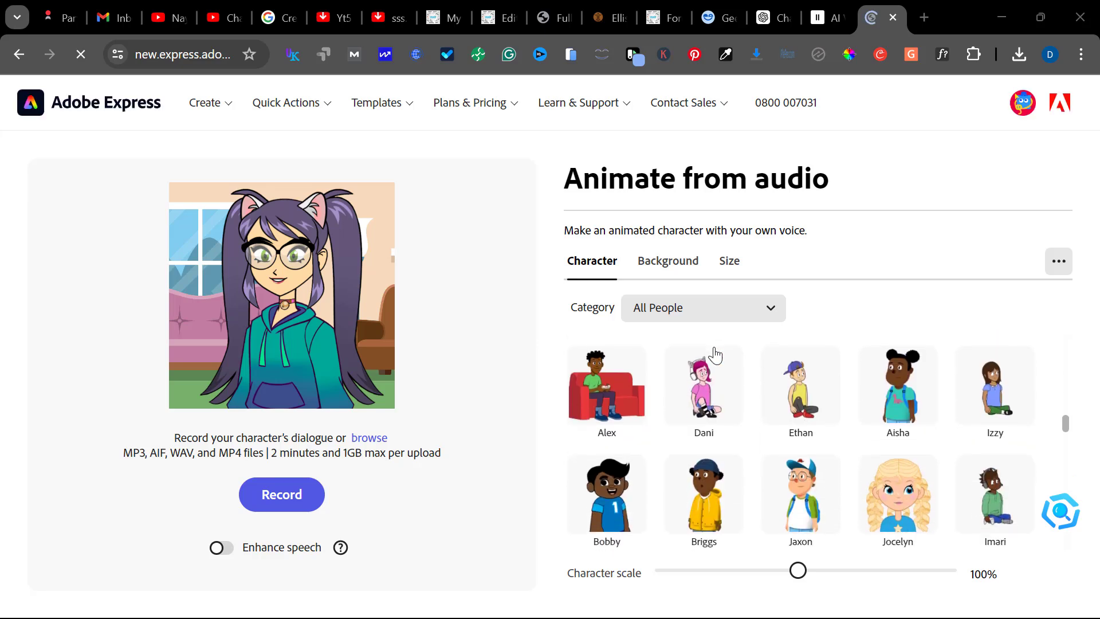
{"action": "scroll", "coordinate": [714, 360], "scroll_direction": "down", "scroll_amount": 1}
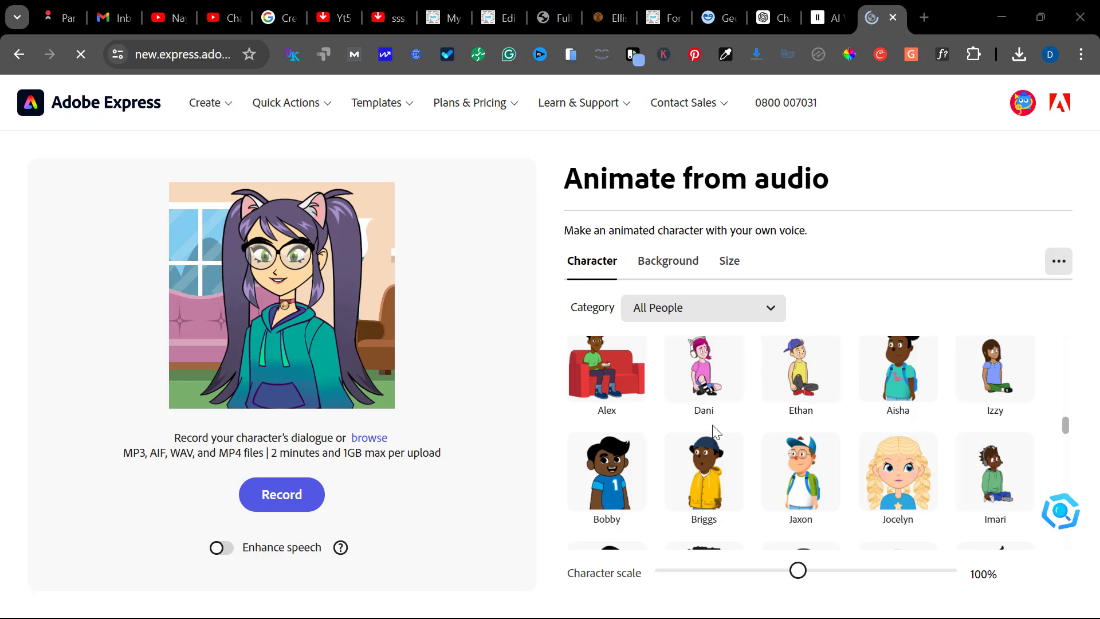
{"action": "left_click", "coordinate": [991, 388]}
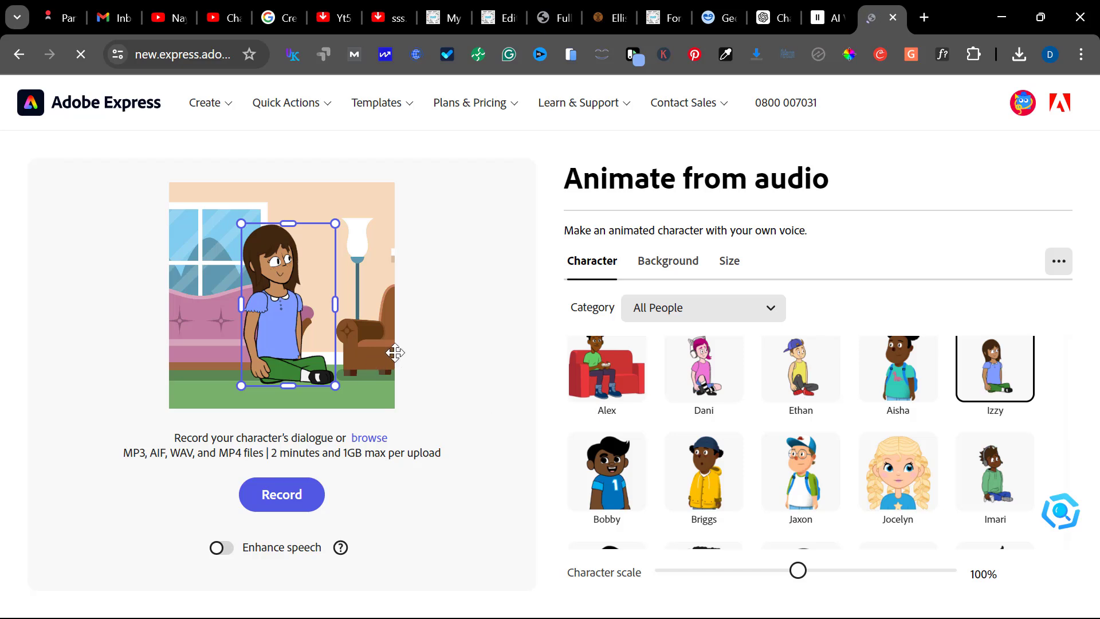
Replace the living-room background with a custom solid green, #0ECF57.
{"action": "left_click", "coordinate": [682, 266]}
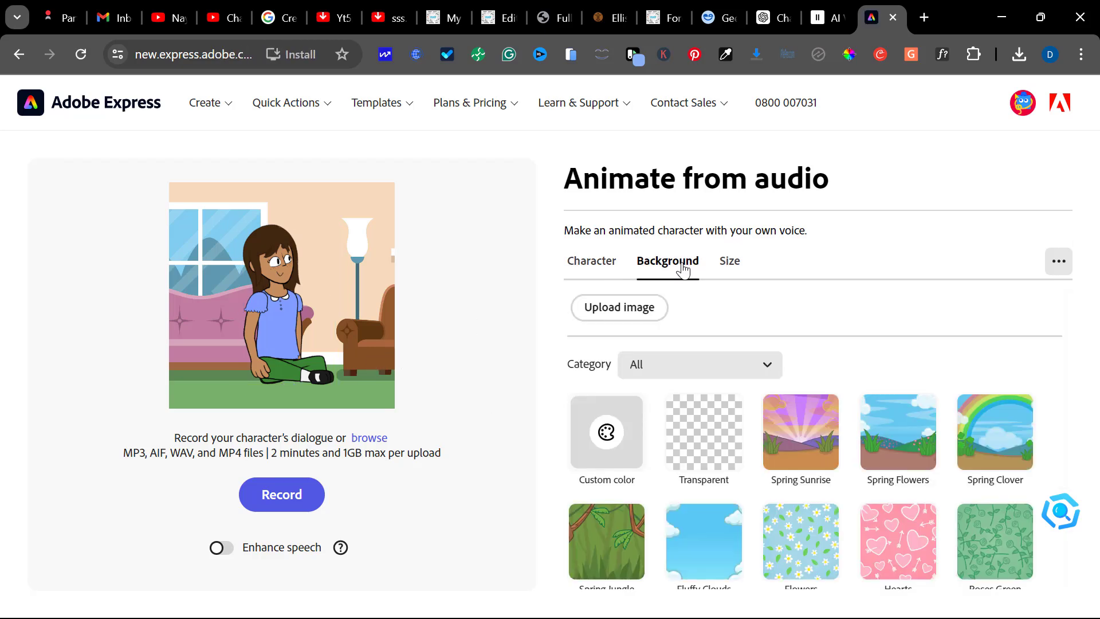
{"action": "scroll", "coordinate": [682, 411], "scroll_direction": "down", "scroll_amount": 2}
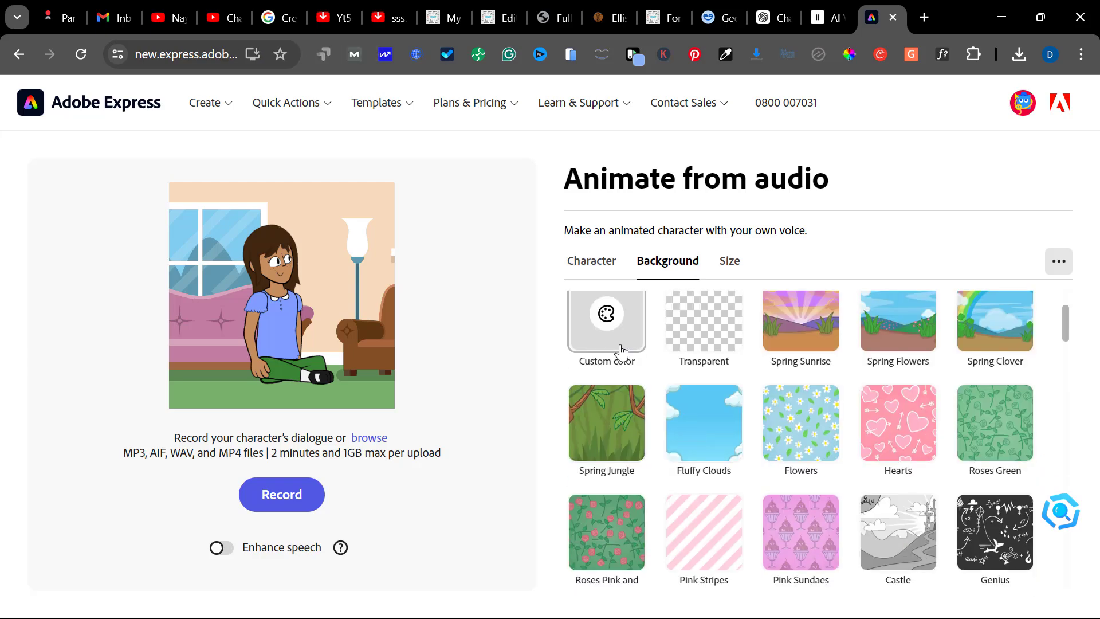
{"action": "left_click", "coordinate": [622, 351]}
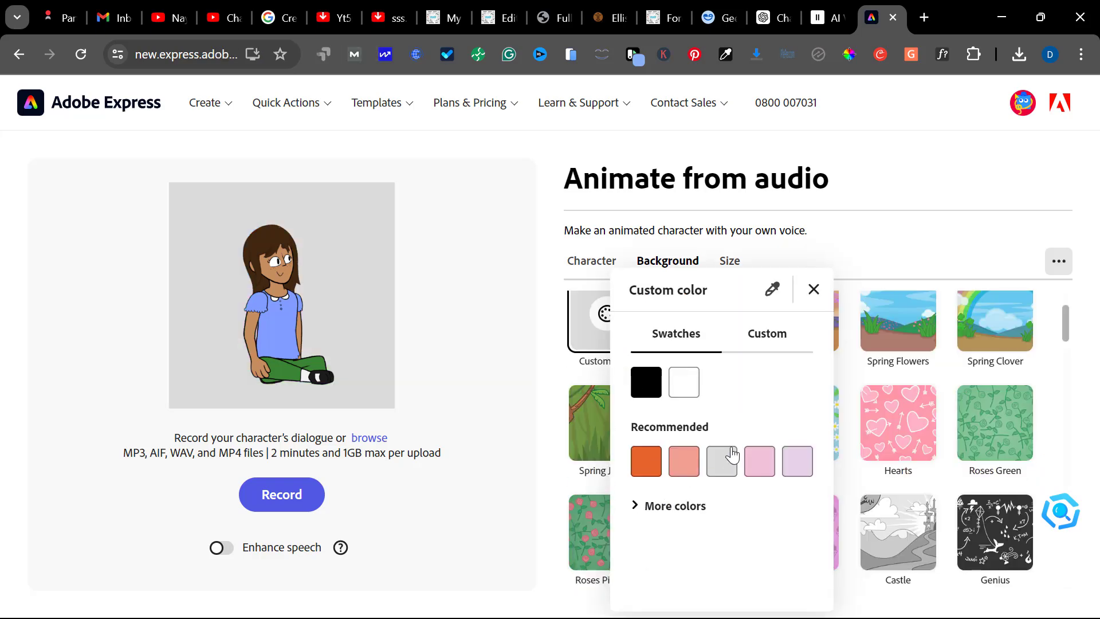
{"action": "left_click", "coordinate": [757, 341]}
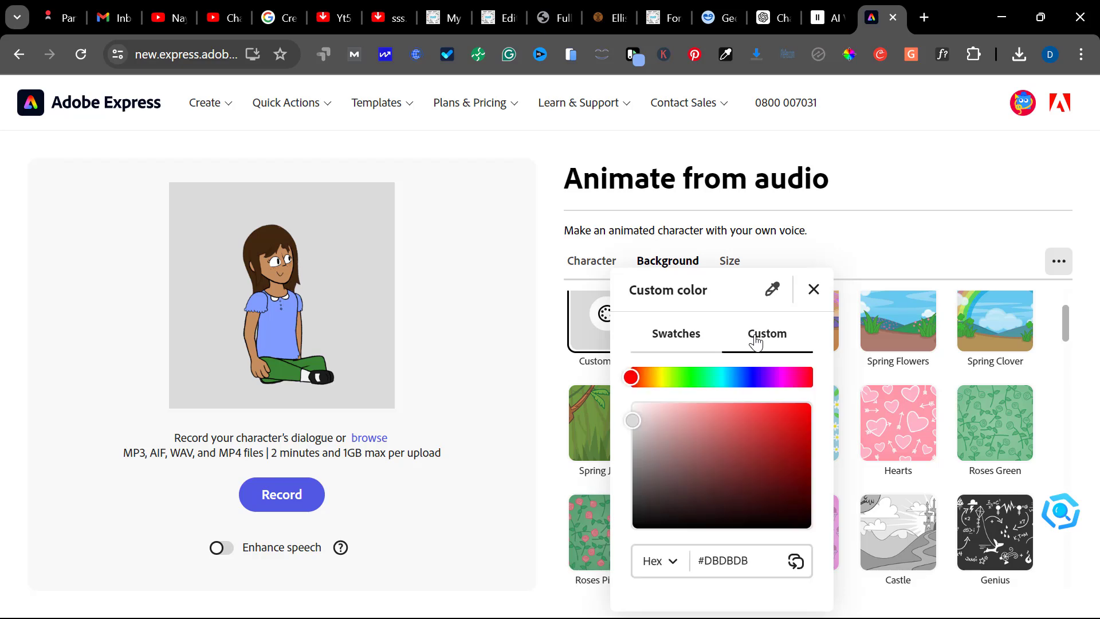
{"action": "left_click", "coordinate": [703, 383]}
{"action": "left_click_drag", "start_coordinate": [749, 434], "coordinate": [803, 430]}
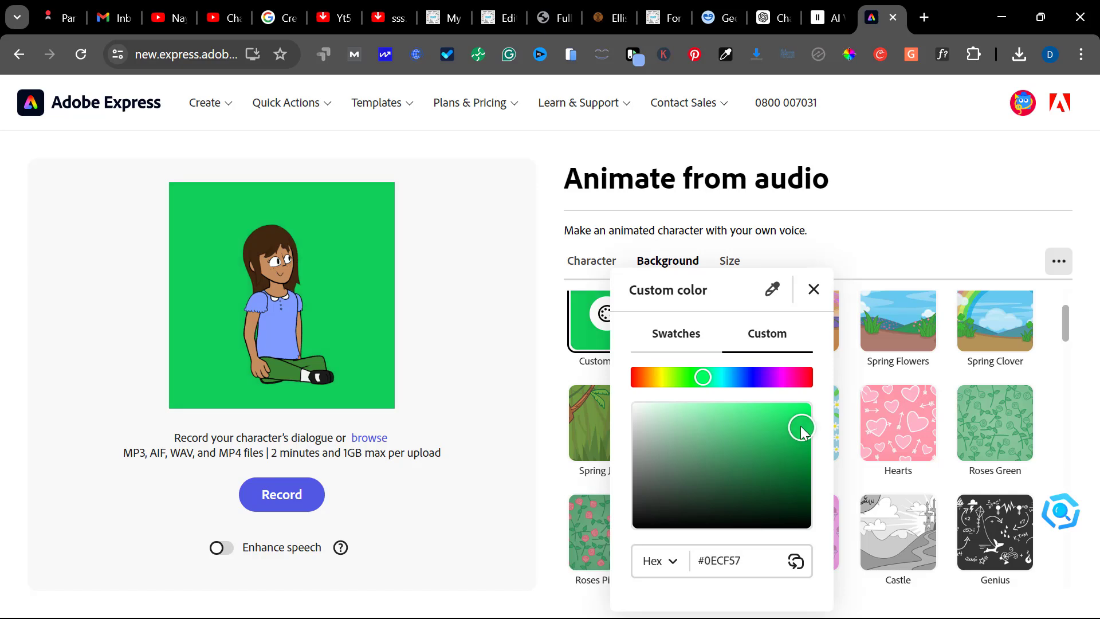
{"action": "left_click", "coordinate": [556, 339]}
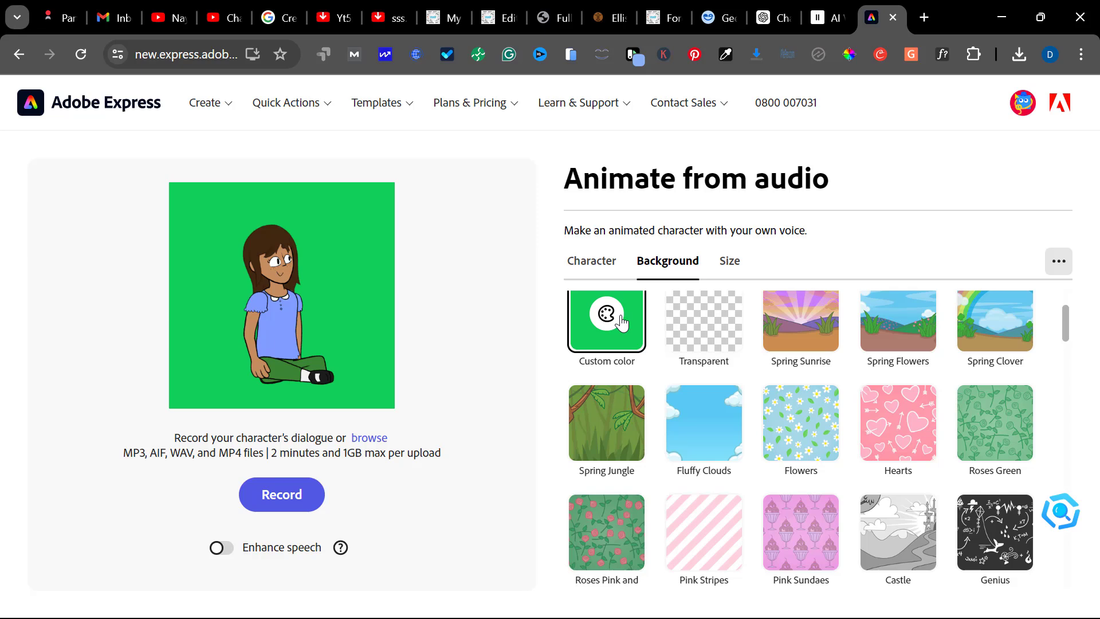
Resize the scene to YouTube Landscape 16:9 and move the girl to the left side of the green canvas.
{"action": "left_click", "coordinate": [730, 263]}
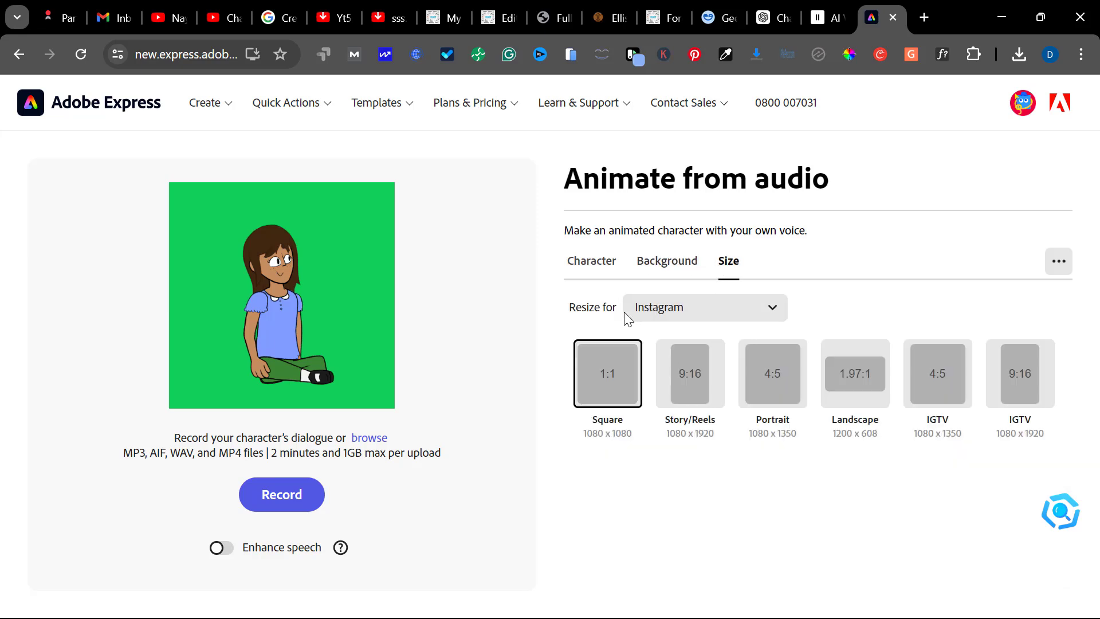
{"action": "left_click", "coordinate": [693, 317]}
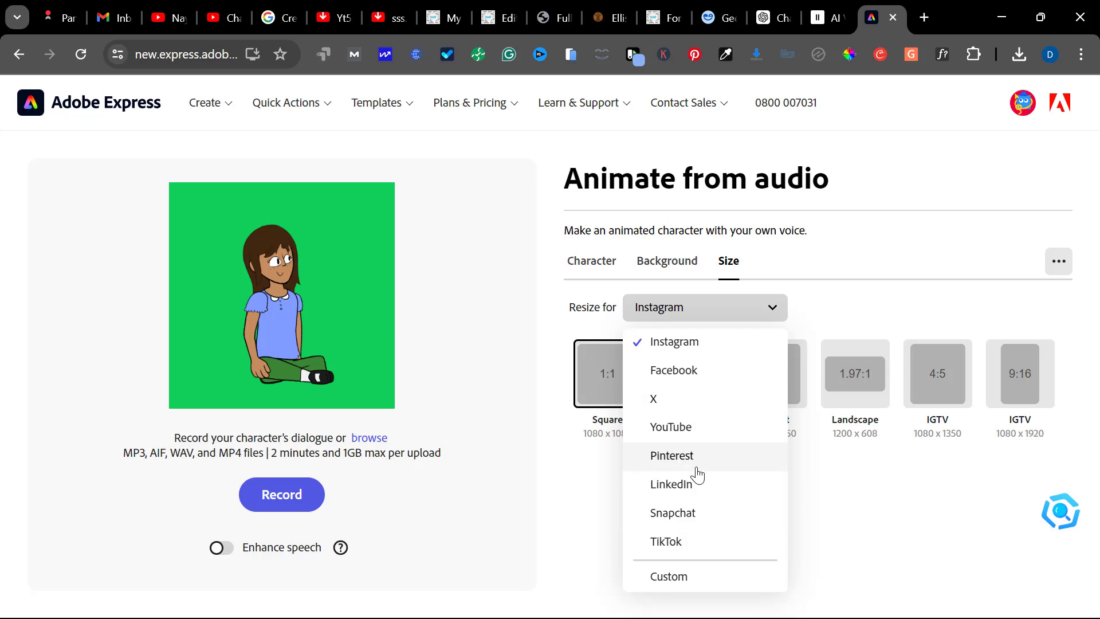
{"action": "left_click", "coordinate": [683, 436]}
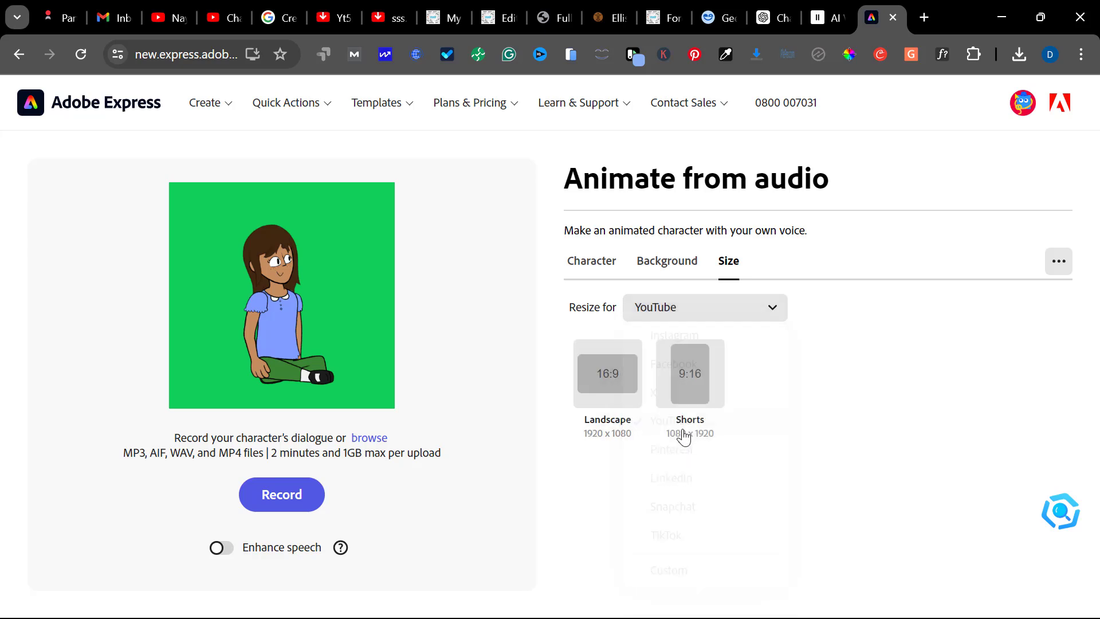
{"action": "left_click", "coordinate": [621, 385]}
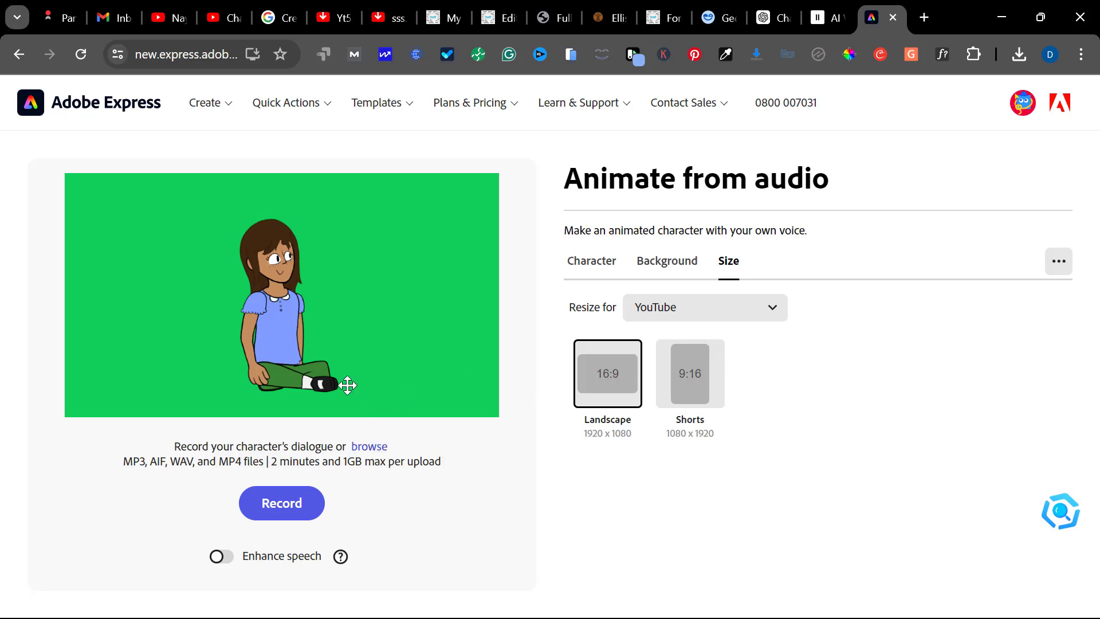
{"action": "left_click_drag", "start_coordinate": [298, 338], "coordinate": [188, 328]}
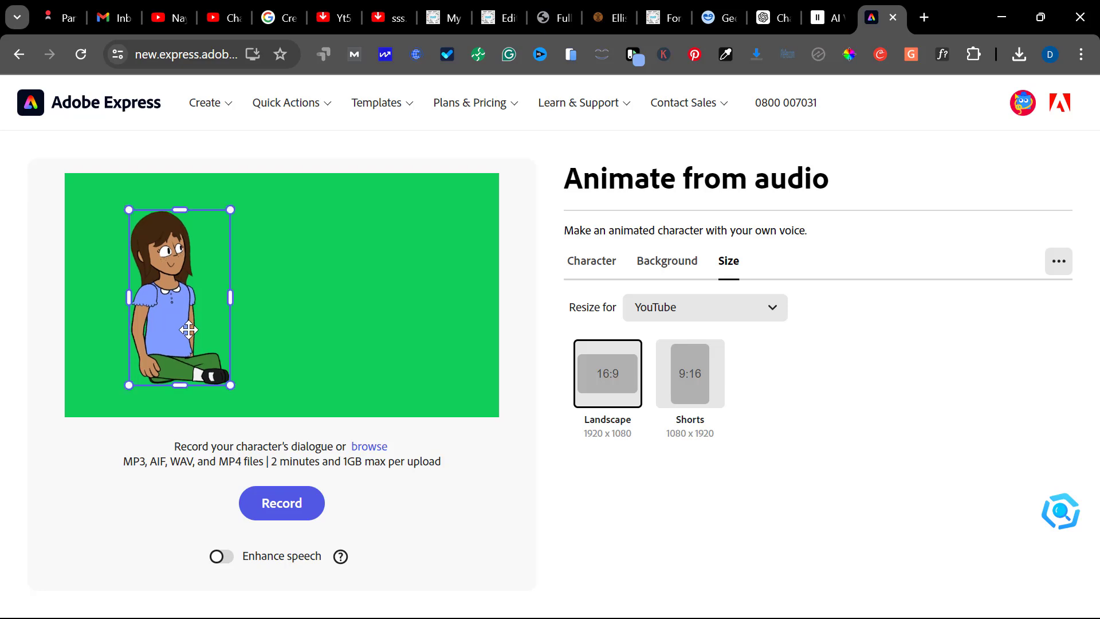
Upload ElevenLabs_voice_design_preview_2024-07-01T08_18_51.428Z from Downloads as the girl's dialogue.
{"action": "left_click", "coordinate": [365, 449]}
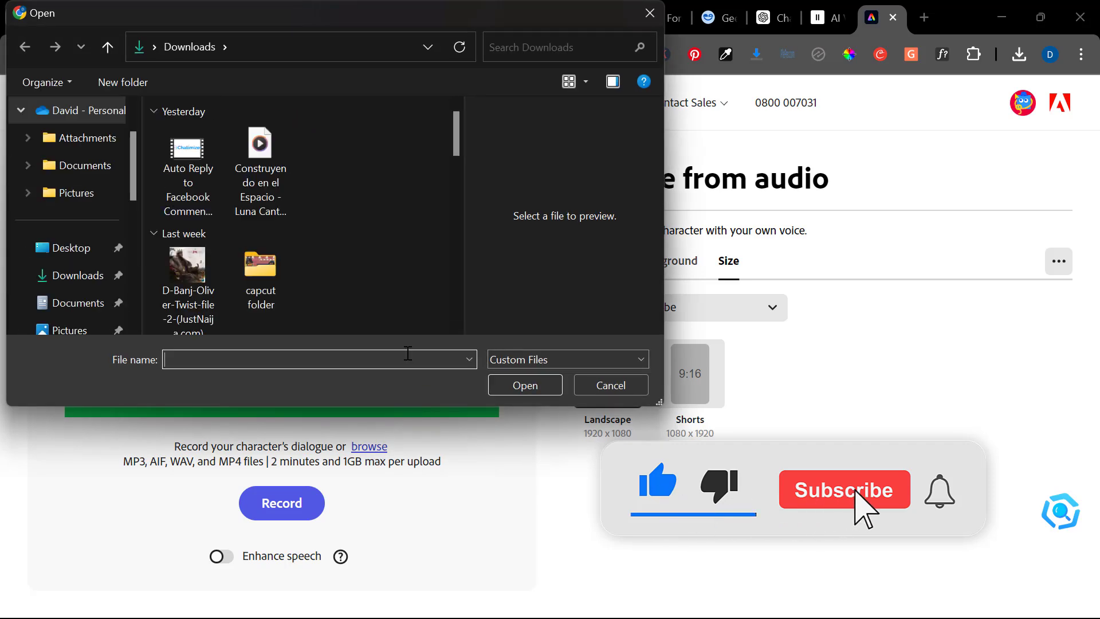
{"action": "left_click", "coordinate": [254, 201]}
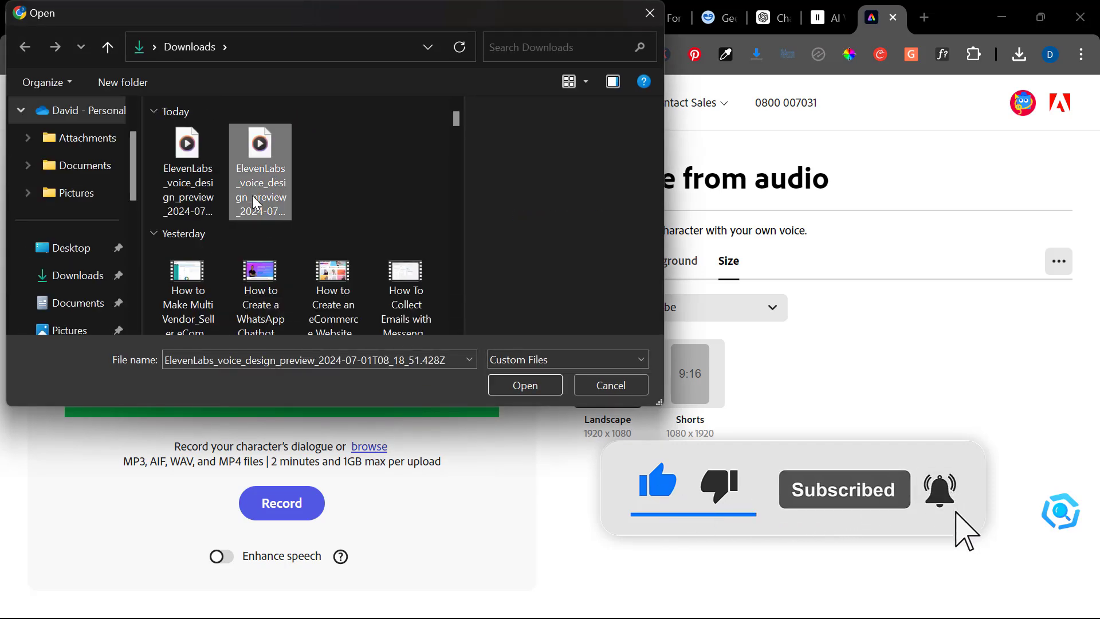
{"action": "left_click", "coordinate": [537, 385]}
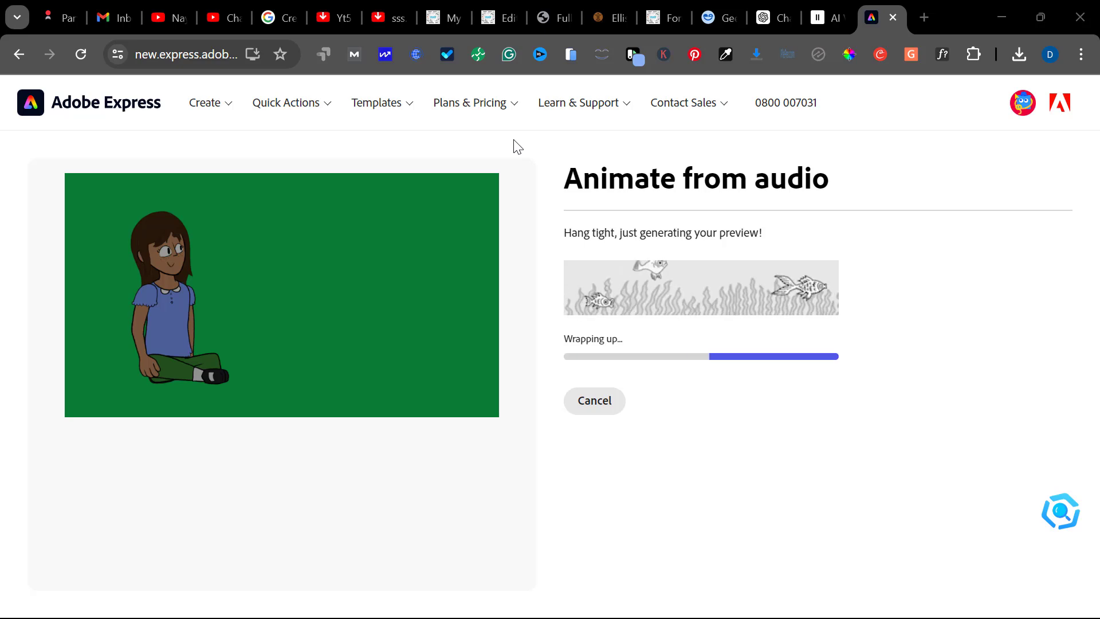
Preview and download the girl's generated MP4 animation, closing the completion notice and returning to the animation setup.
{"action": "mouse_move", "coordinate": [405, 343]}
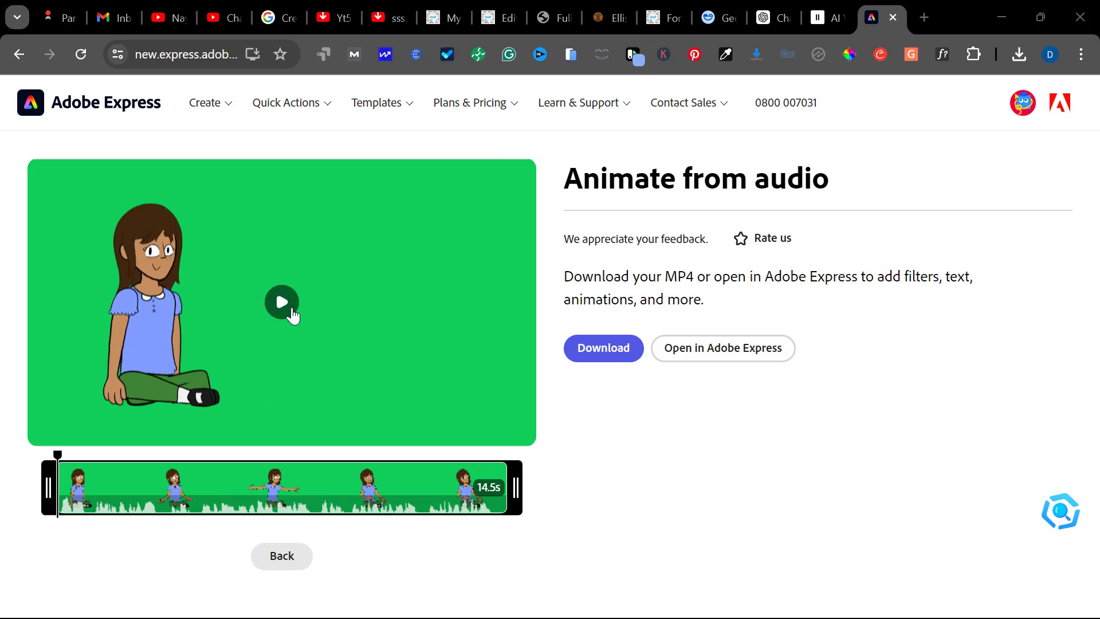
{"action": "left_click", "coordinate": [282, 302]}
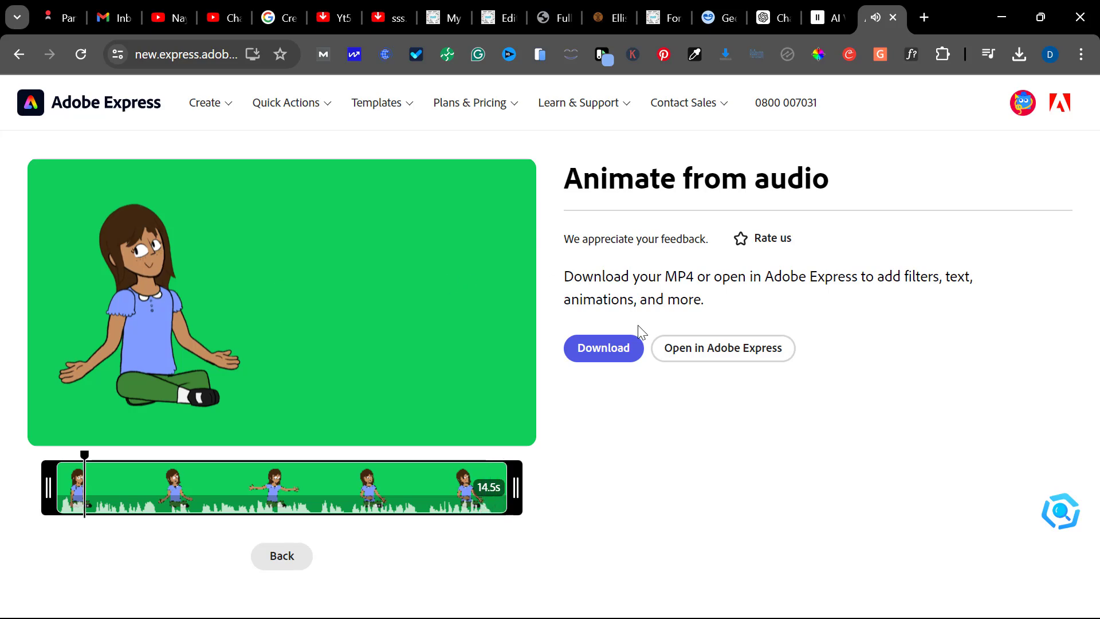
{"action": "left_click", "coordinate": [612, 357]}
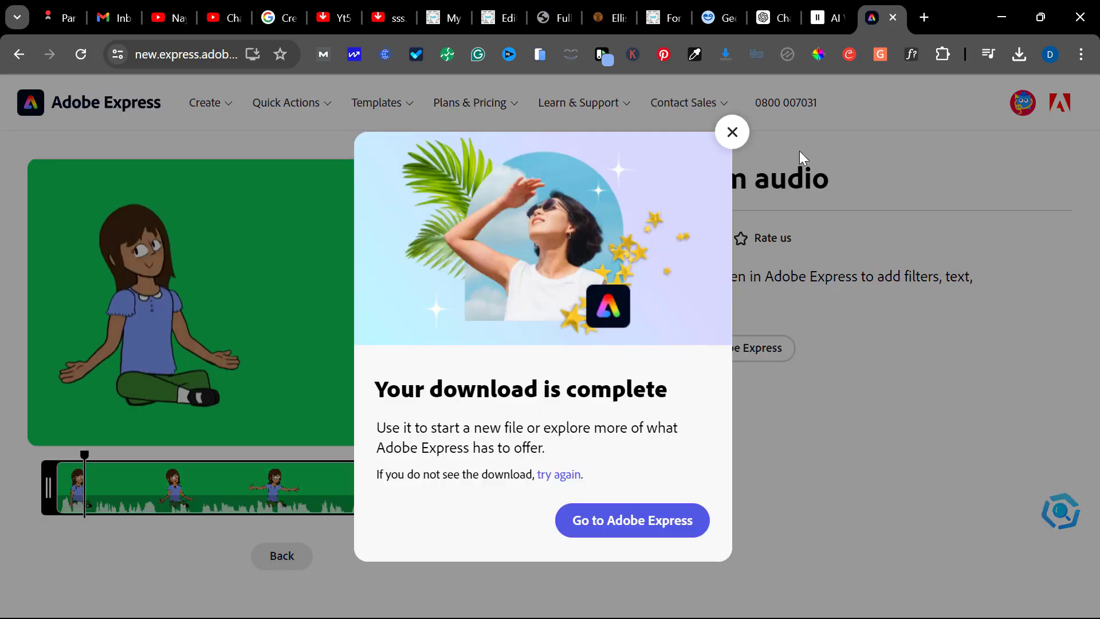
{"action": "left_click", "coordinate": [733, 133]}
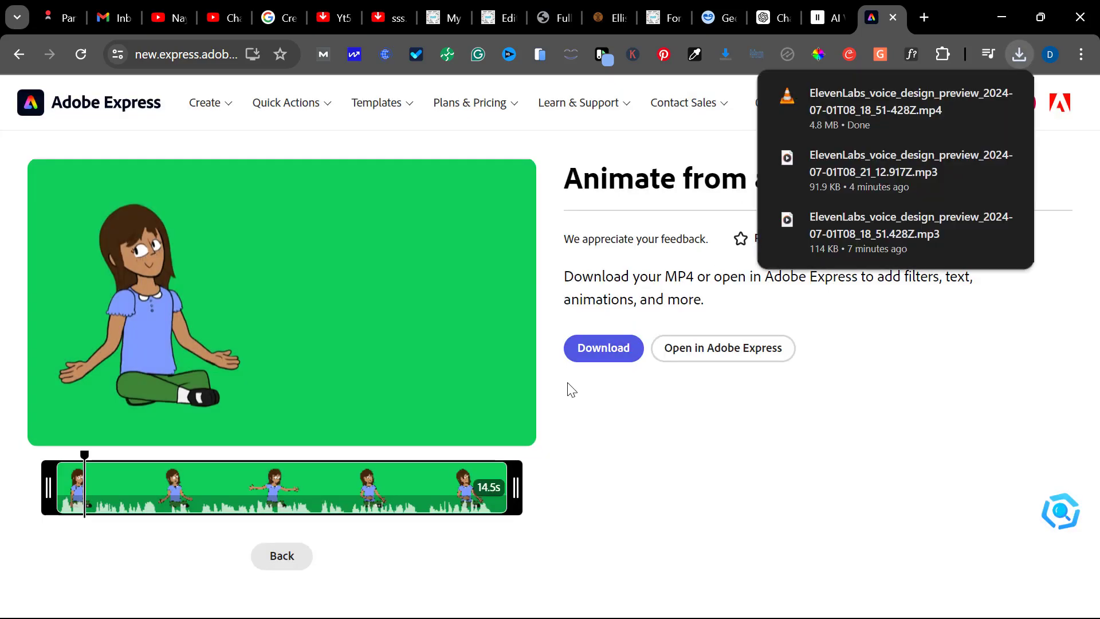
{"action": "left_click", "coordinate": [283, 557]}
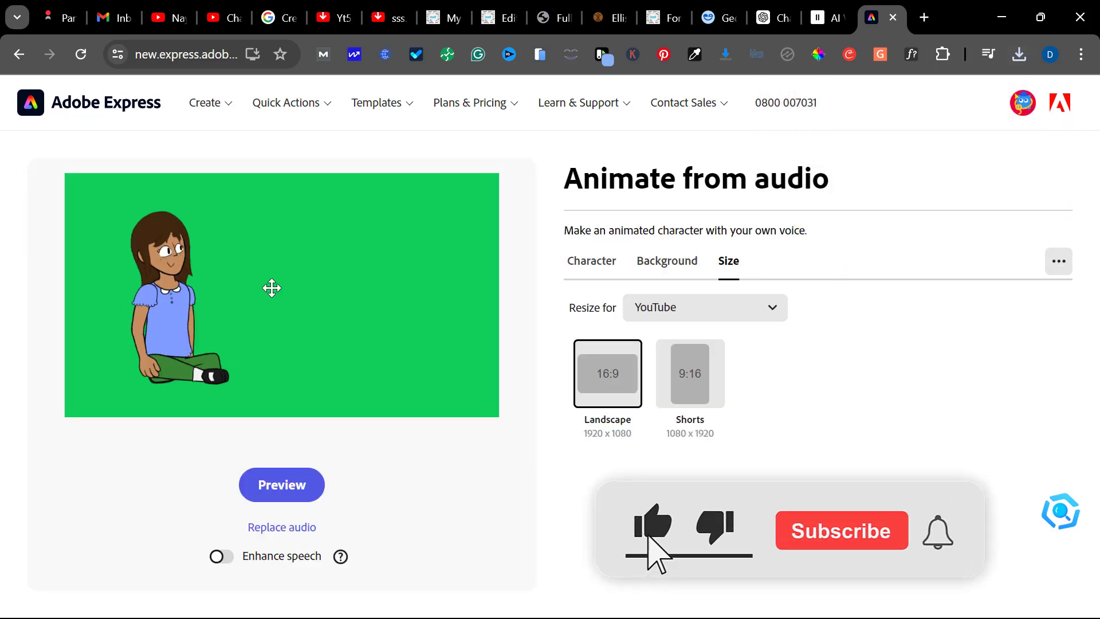
Replace the seated girl with the Robin character from the All People category.
{"action": "left_click", "coordinate": [591, 267]}
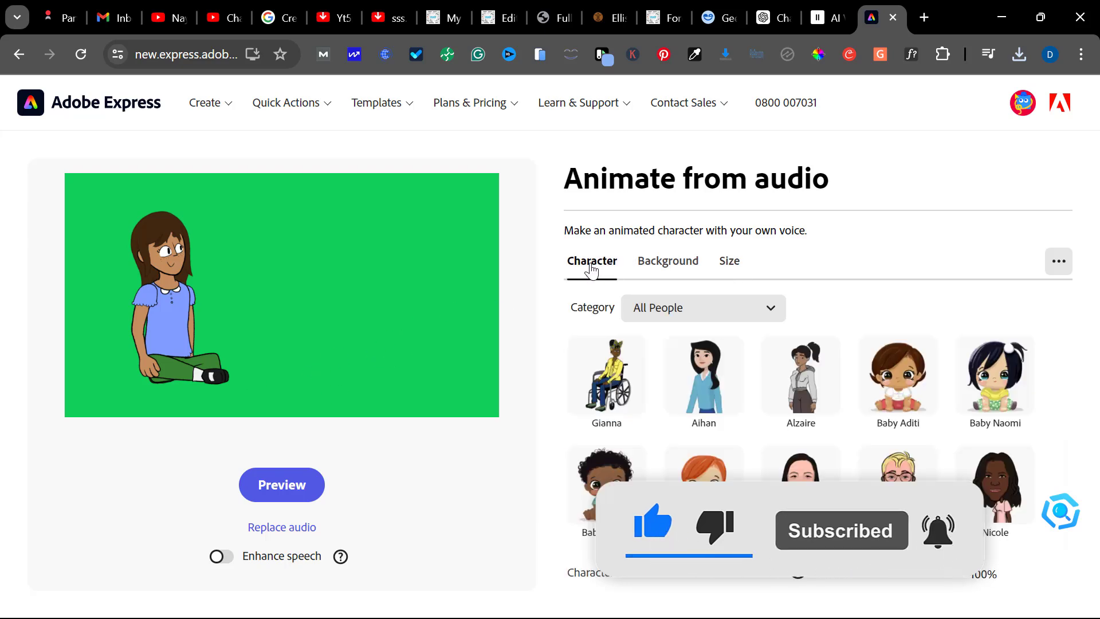
{"action": "scroll", "coordinate": [877, 384], "scroll_direction": "down", "scroll_amount": 4}
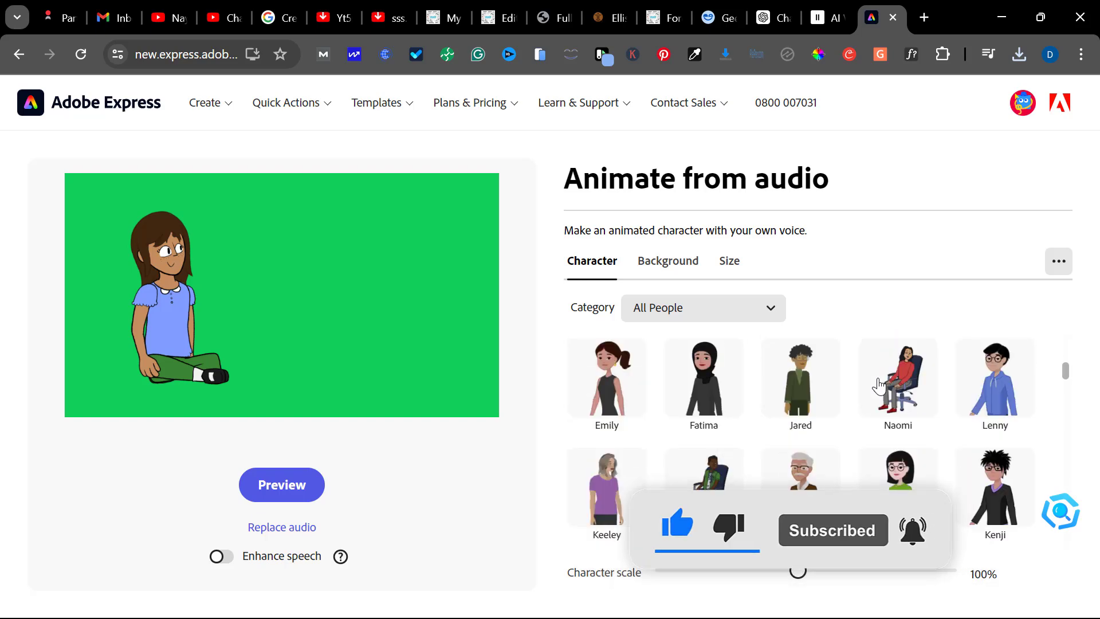
{"action": "scroll", "coordinate": [880, 386], "scroll_direction": "down", "scroll_amount": 10}
{"action": "scroll", "coordinate": [883, 395], "scroll_direction": "down", "scroll_amount": 5}
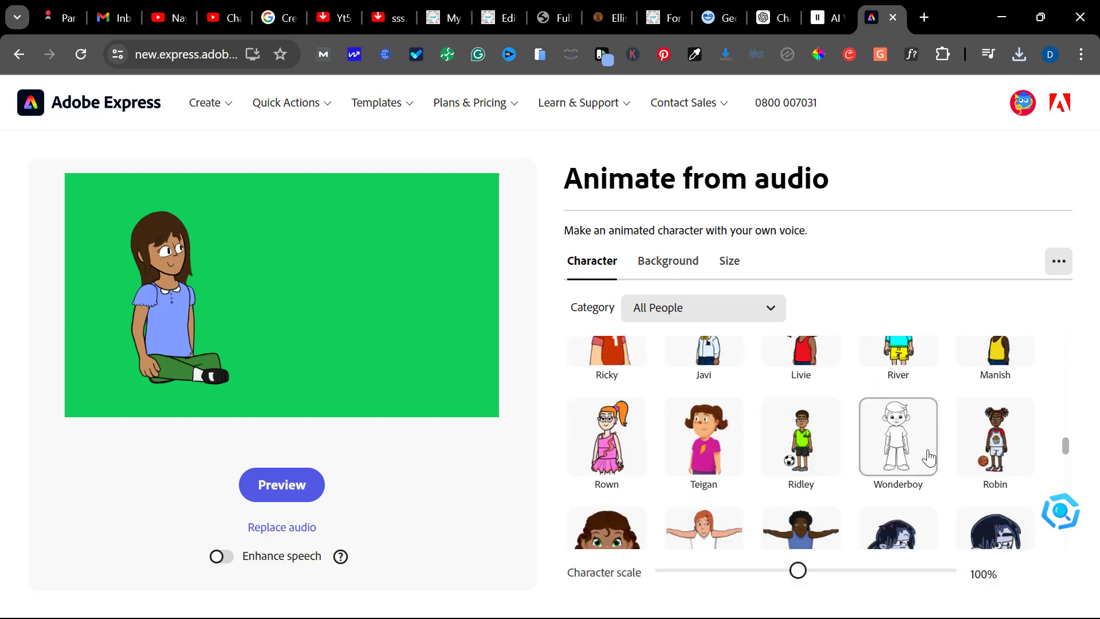
{"action": "scroll", "coordinate": [982, 459], "scroll_direction": "up", "scroll_amount": 1}
{"action": "left_click", "coordinate": [982, 459]}
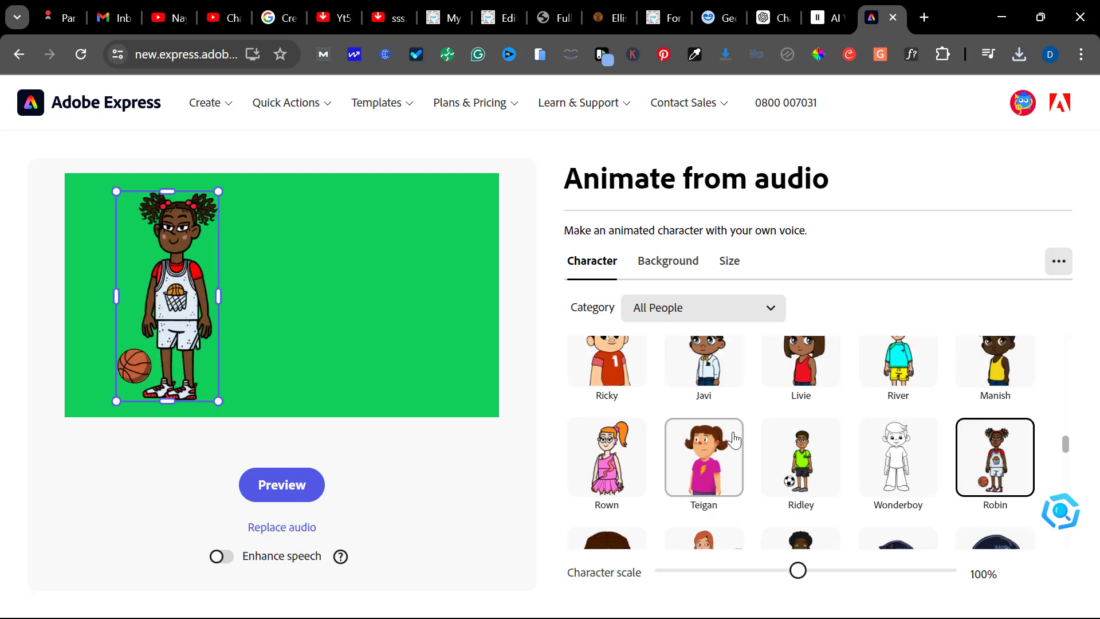
Move Robin to the right side of the green canvas and scale the character down to 87%.
{"action": "left_click_drag", "start_coordinate": [166, 324], "coordinate": [423, 328]}
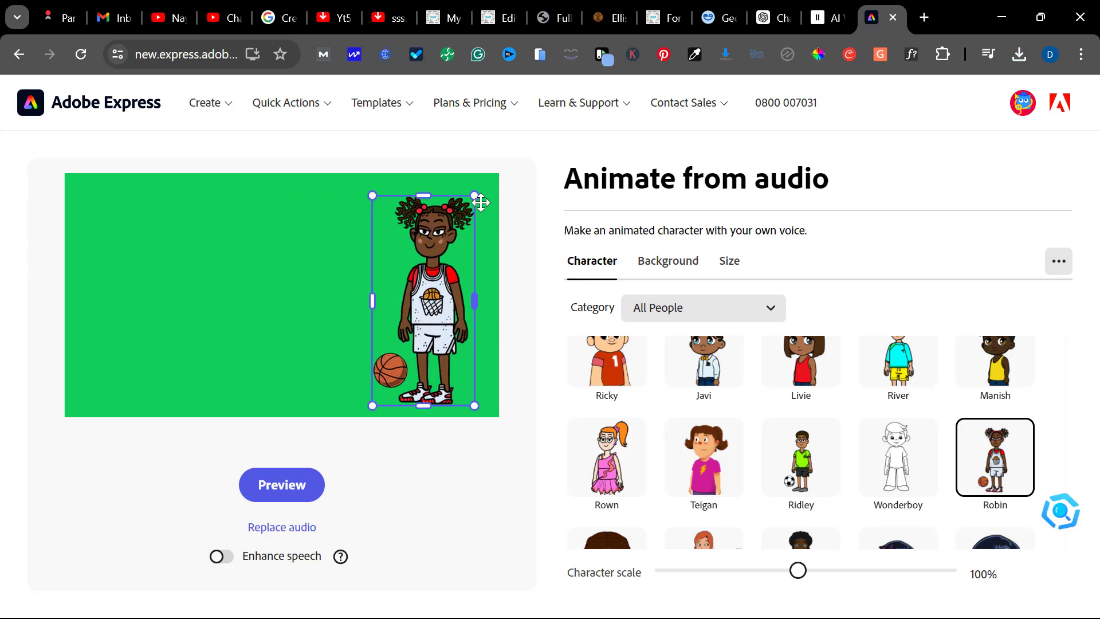
{"action": "left_click_drag", "start_coordinate": [479, 194], "coordinate": [463, 226]}
{"action": "left_click_drag", "start_coordinate": [433, 262], "coordinate": [444, 262]}
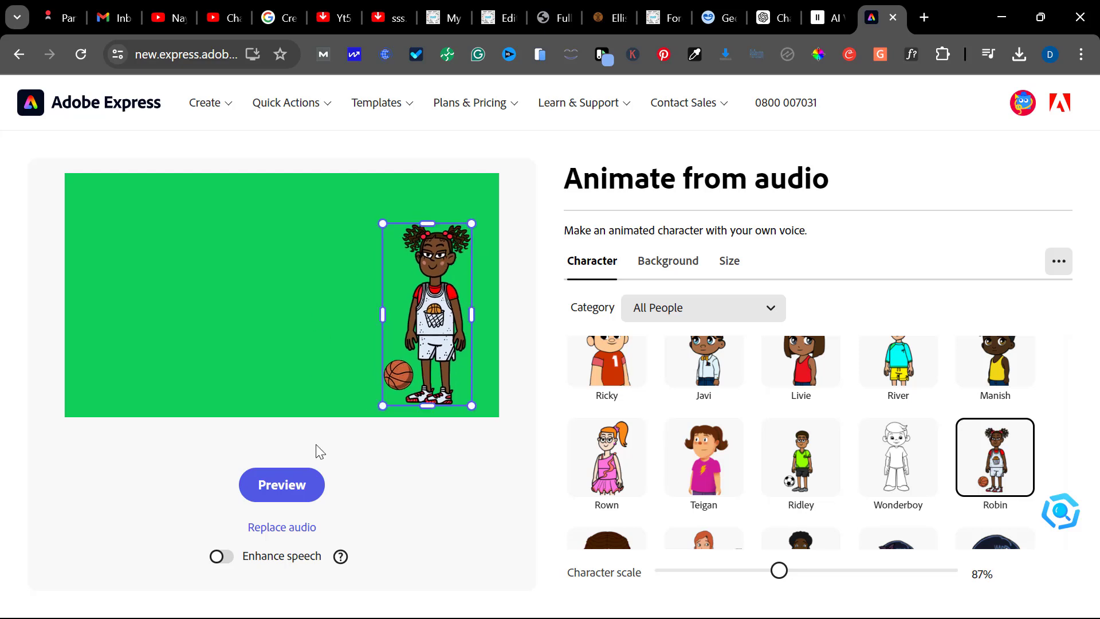
Replace the dialogue audio with ElevenLabs_voice_design_preview_2024-07-01T08_21_12.917Z from Downloads.
{"action": "left_click", "coordinate": [298, 526]}
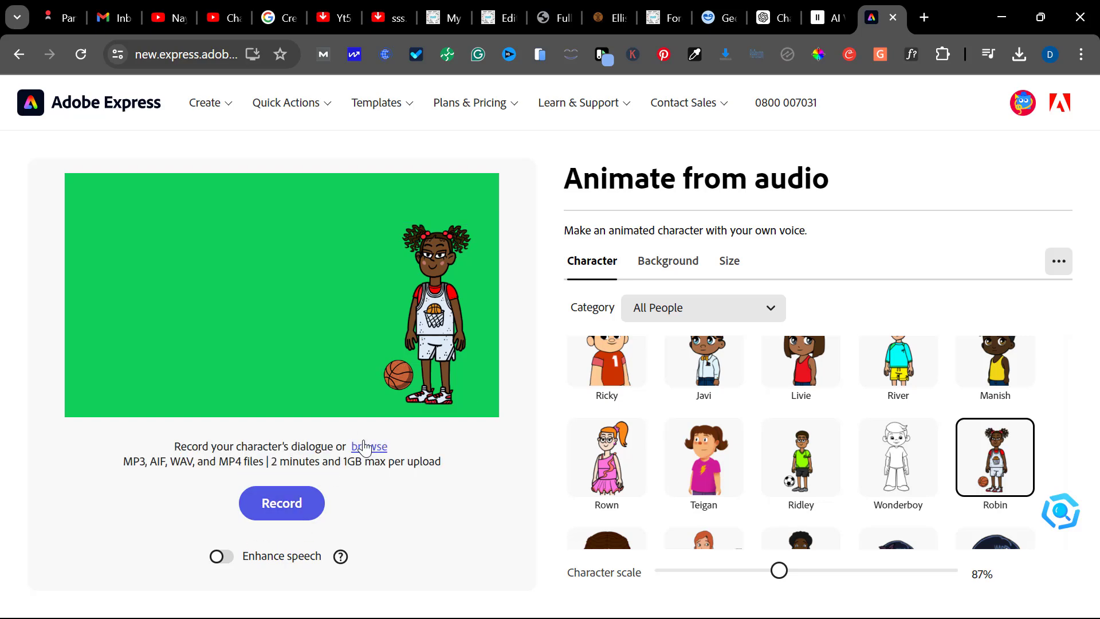
{"action": "left_click", "coordinate": [365, 449]}
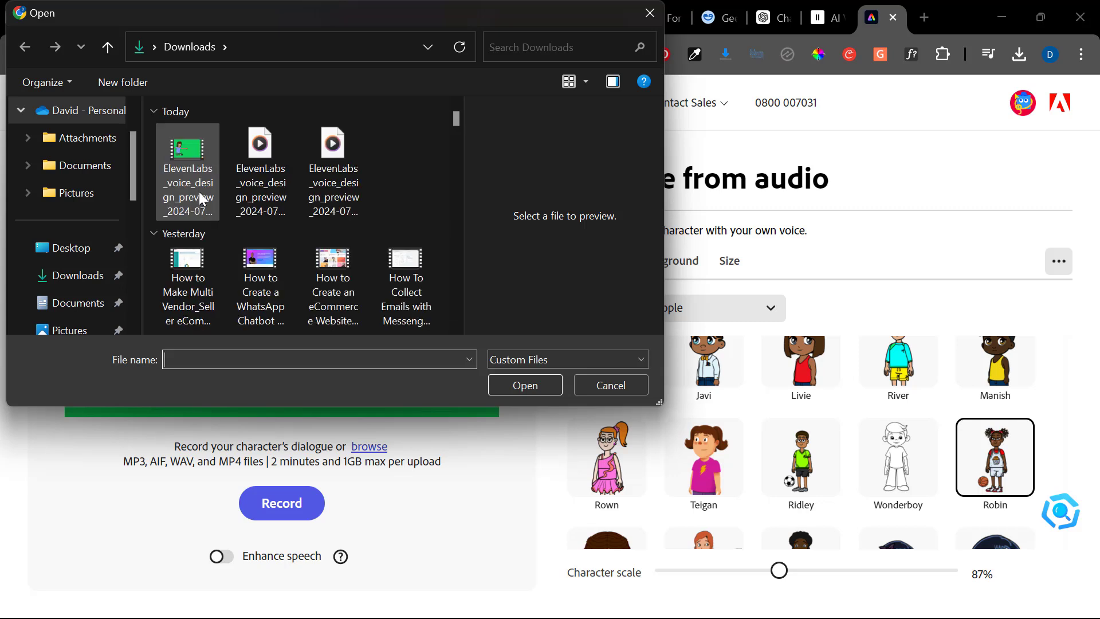
{"action": "left_click", "coordinate": [260, 184]}
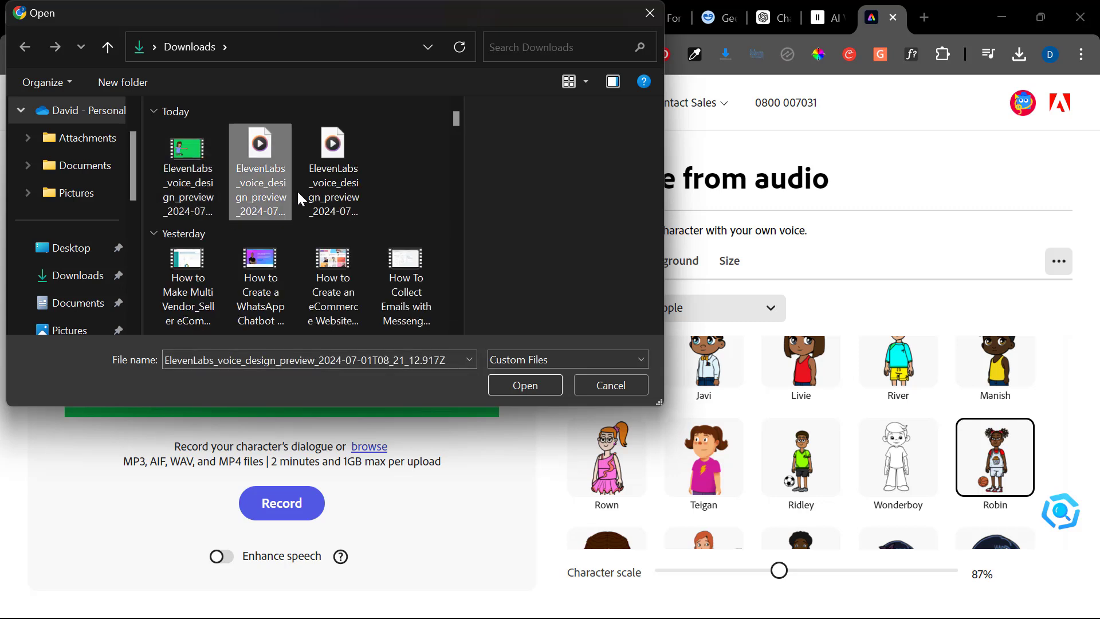
{"action": "left_click", "coordinate": [507, 383]}
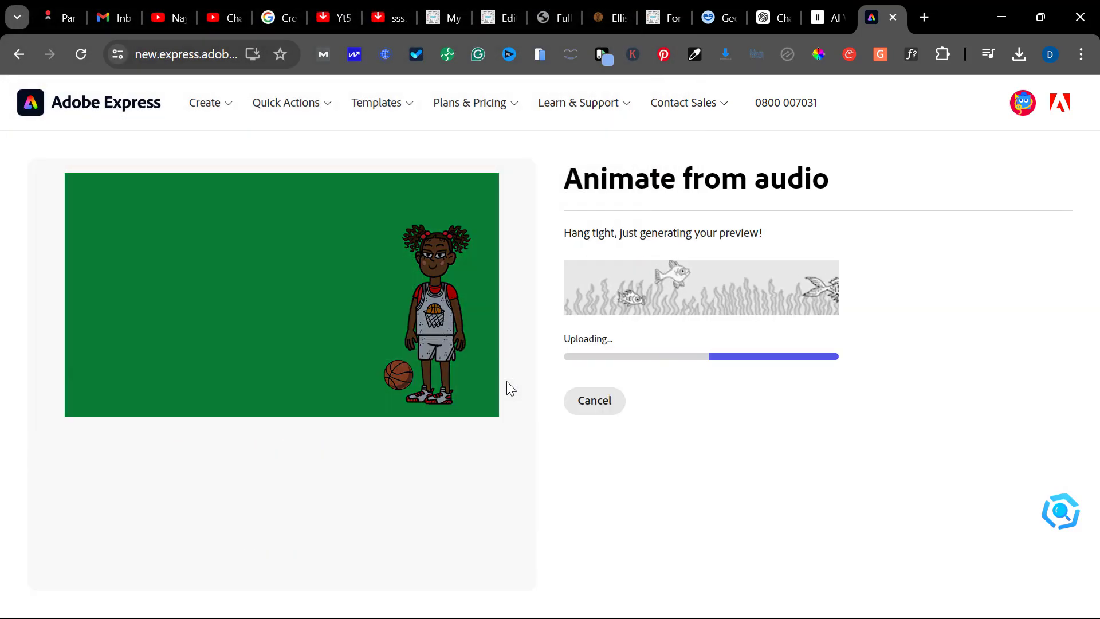
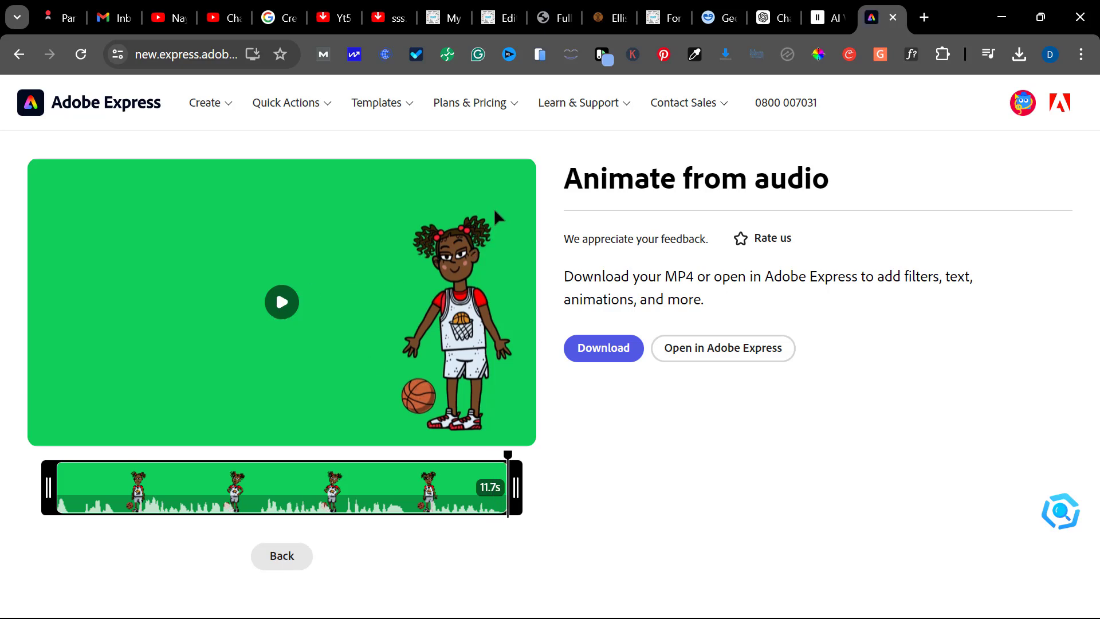
Return from Robin's finished preview to the setup and change the green background to Hotdog Stand.
{"action": "left_click", "coordinate": [282, 555]}
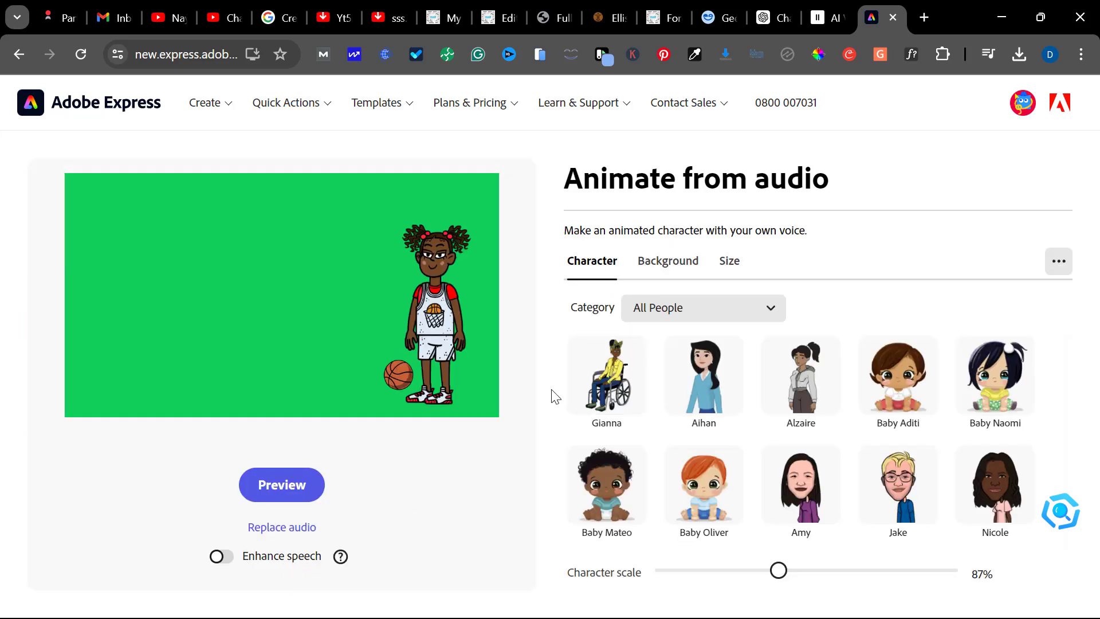
{"action": "left_click", "coordinate": [673, 270]}
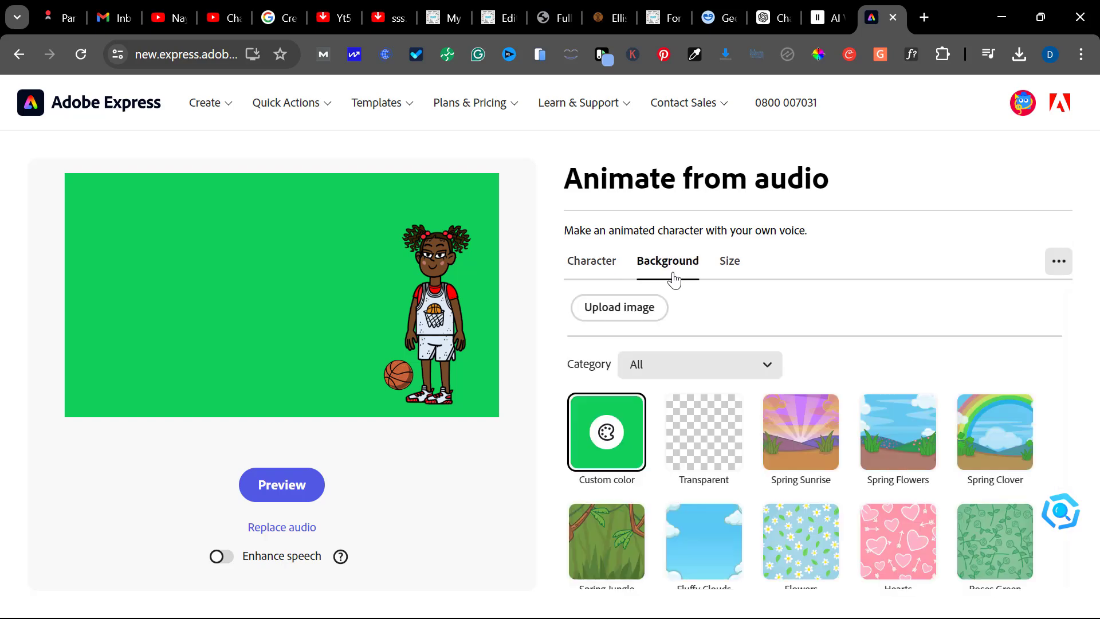
{"action": "scroll", "coordinate": [711, 416], "scroll_direction": "down", "scroll_amount": 1}
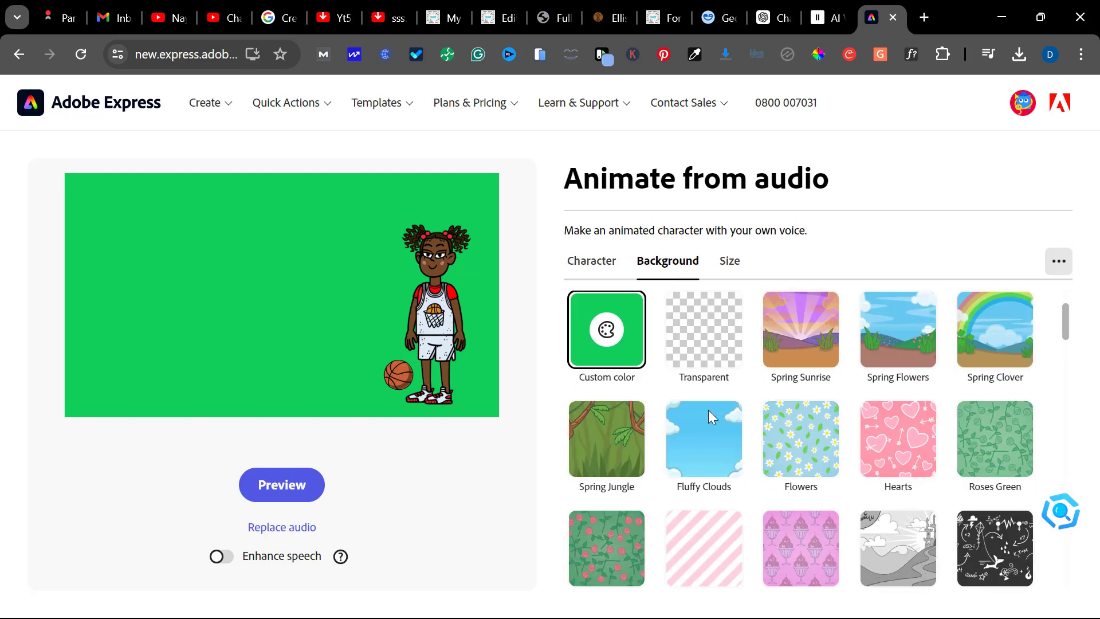
{"action": "left_click", "coordinate": [423, 325]}
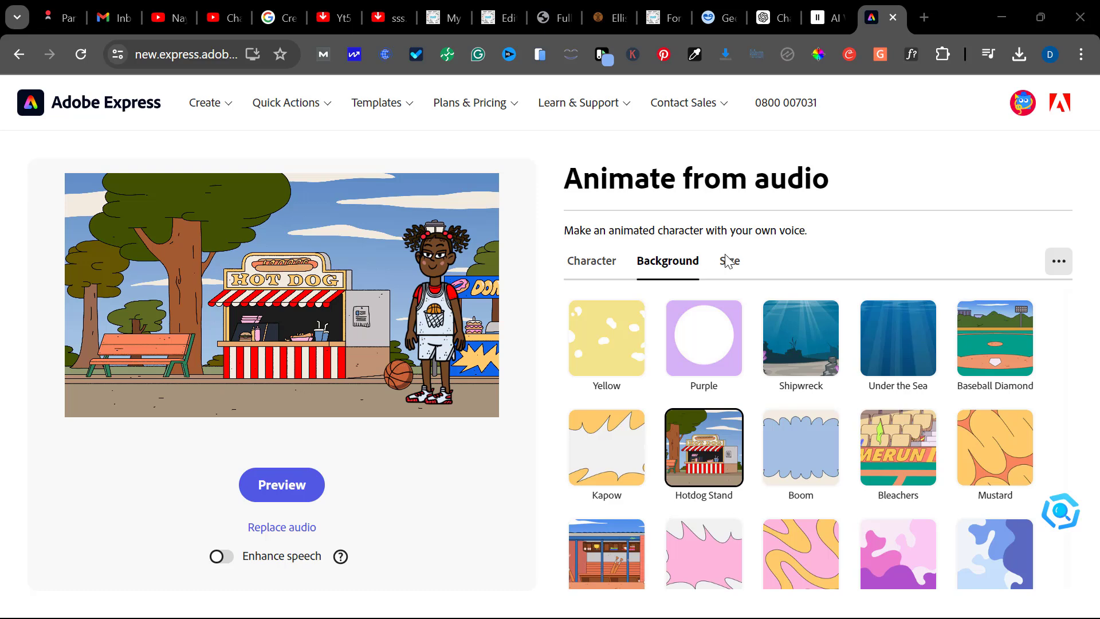
Shrink Robin to a tiny figure and tuck it into the lower-right corner of the Hotdog Stand scene.
{"action": "left_click", "coordinate": [431, 338]}
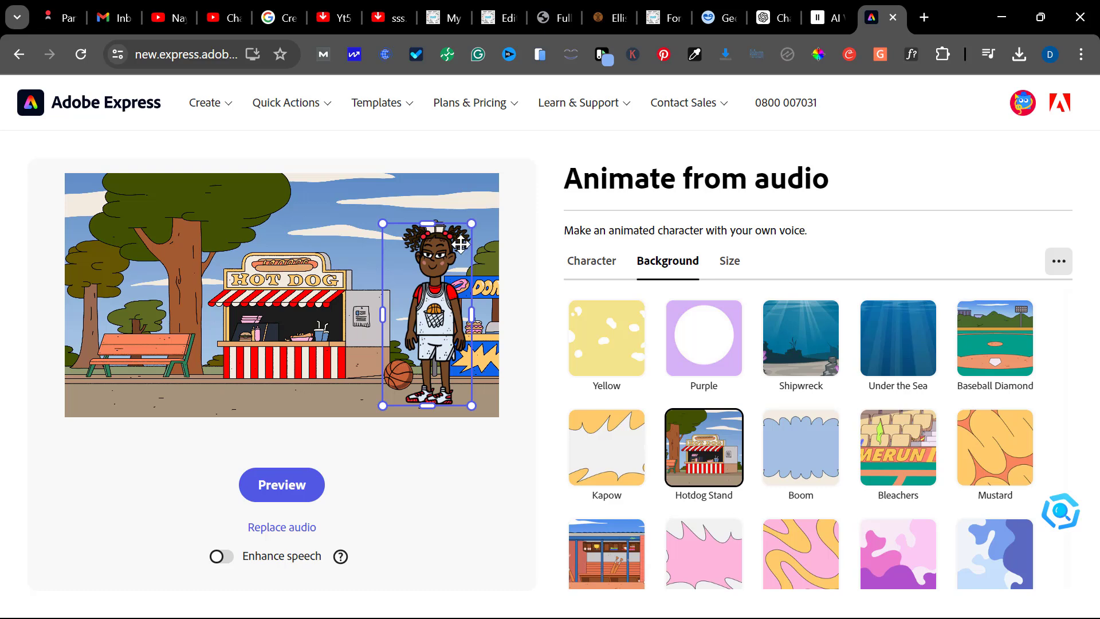
{"action": "left_click", "coordinate": [1053, 263]}
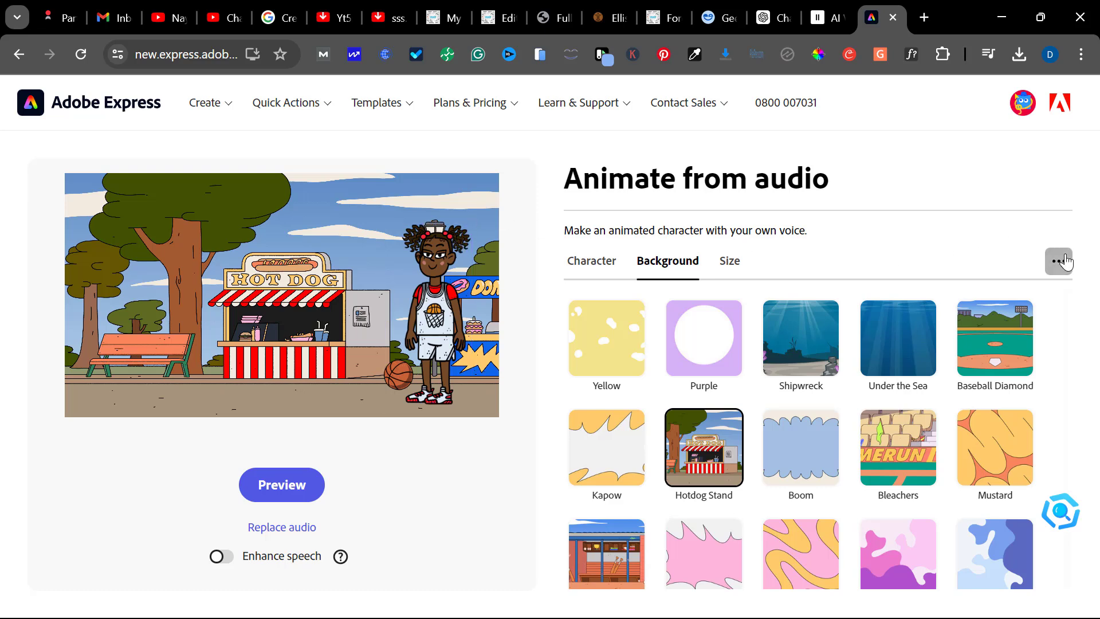
{"action": "left_click", "coordinate": [408, 262]}
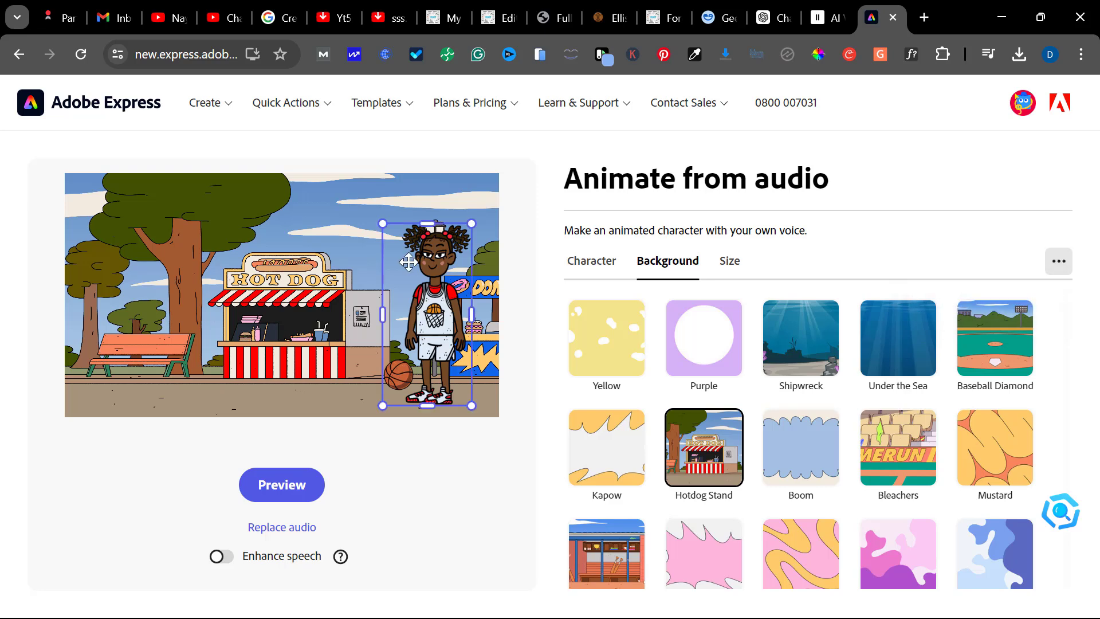
{"action": "left_click_drag", "start_coordinate": [472, 224], "coordinate": [446, 276]}
{"action": "left_click_drag", "start_coordinate": [427, 411], "coordinate": [404, 470]}
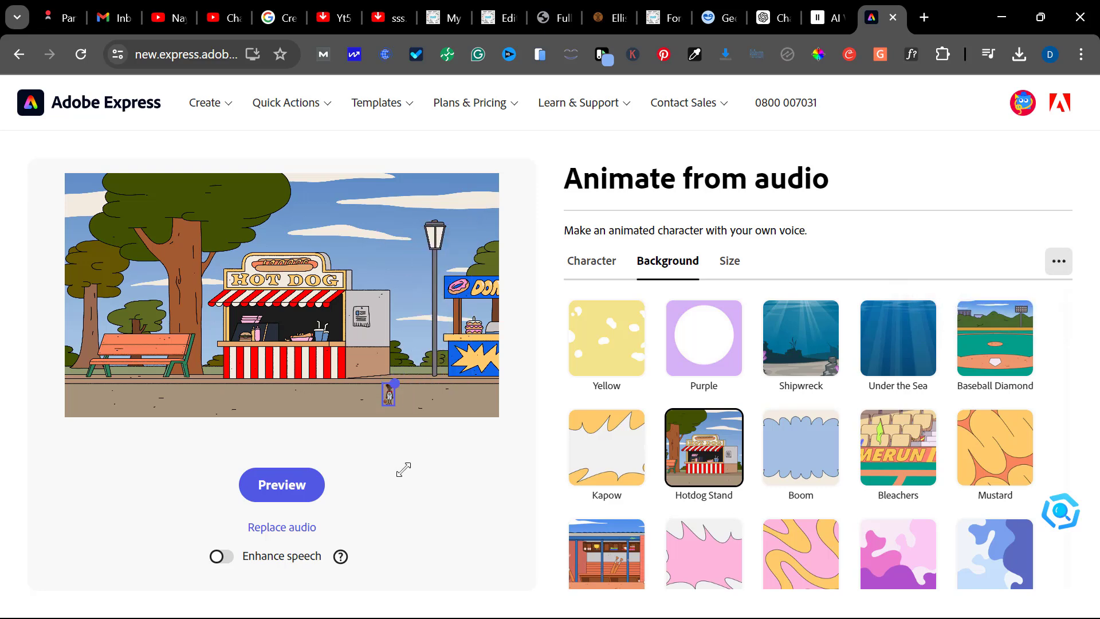
{"action": "left_click_drag", "start_coordinate": [389, 400], "coordinate": [503, 447]}
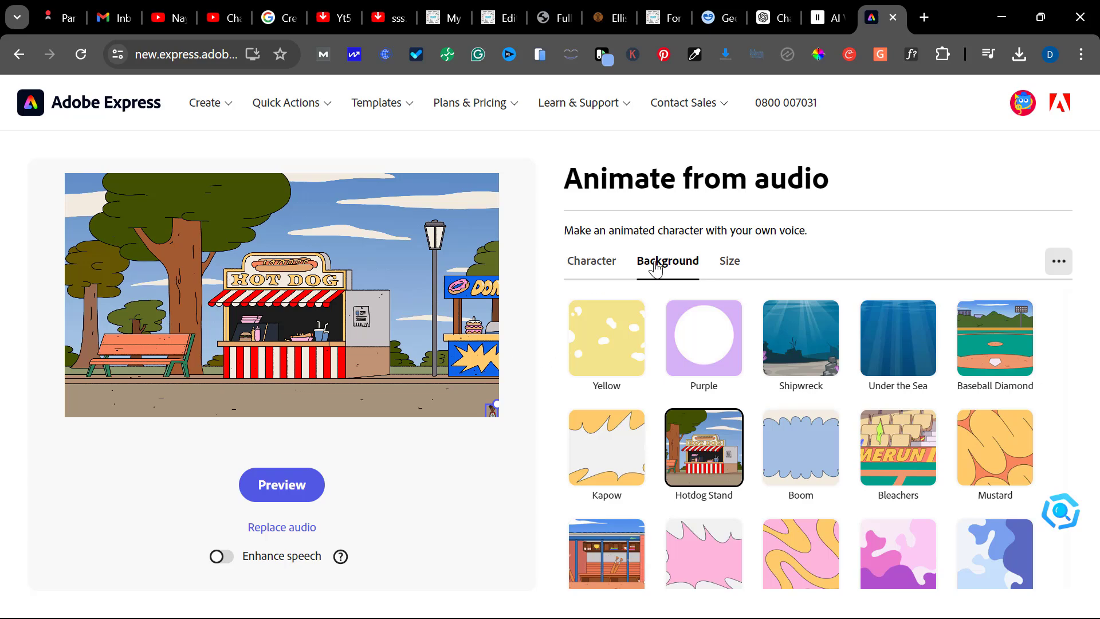
Generate the preview of the Hotdog Stand scene and download it as an MP4.
{"action": "left_click", "coordinate": [299, 497]}
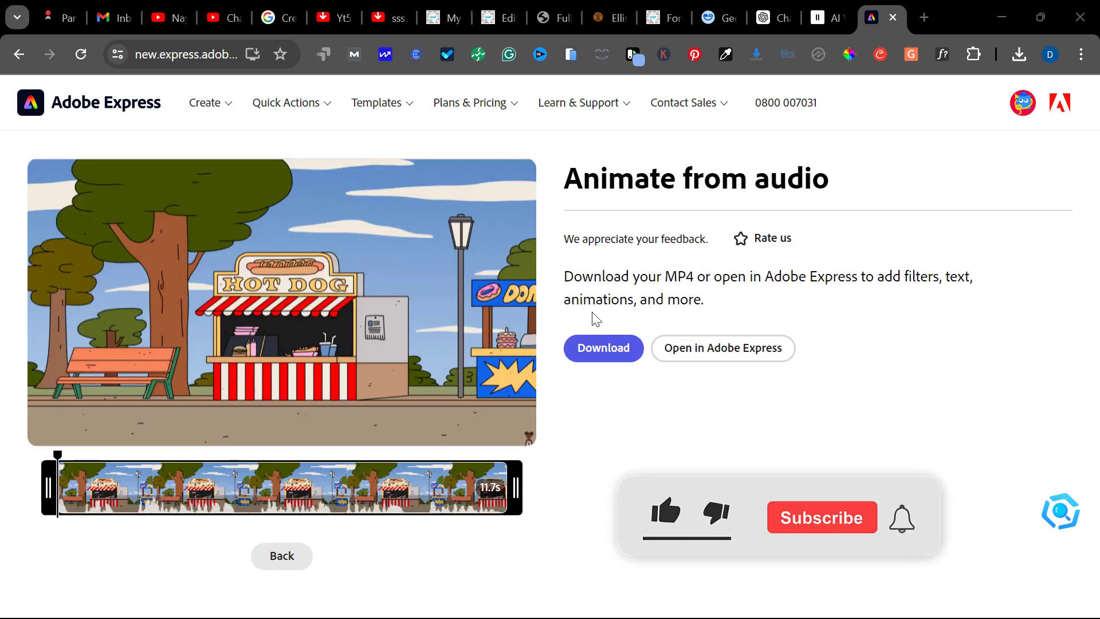
{"action": "left_click", "coordinate": [591, 360]}
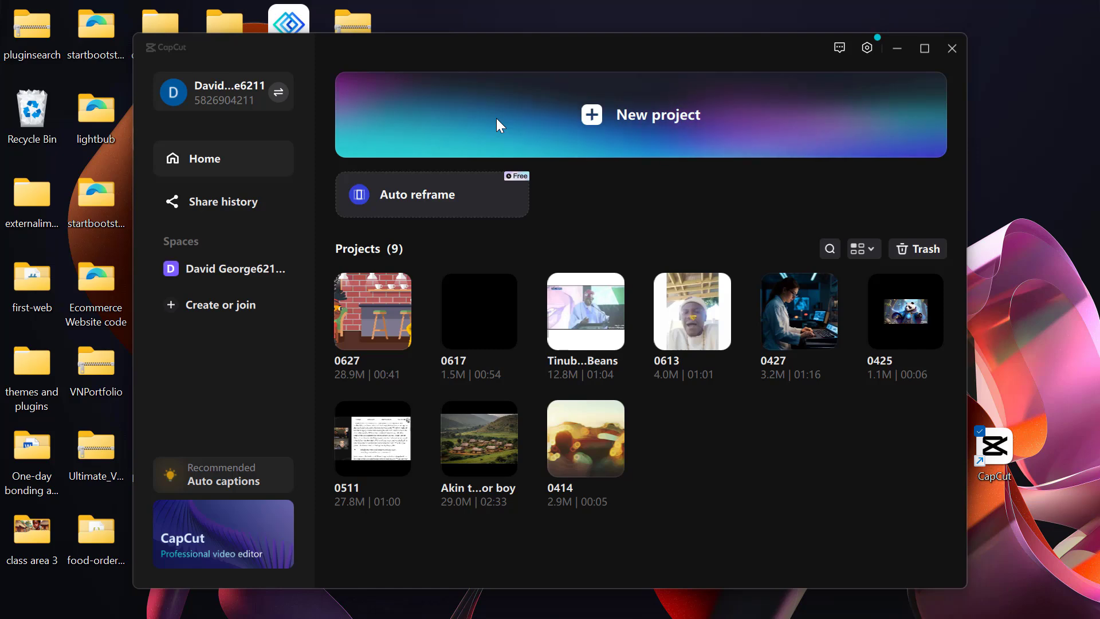
Create a new project in CapCut and import today's three ElevenLabs MP4 animations from Downloads.
{"action": "left_click", "coordinate": [689, 113]}
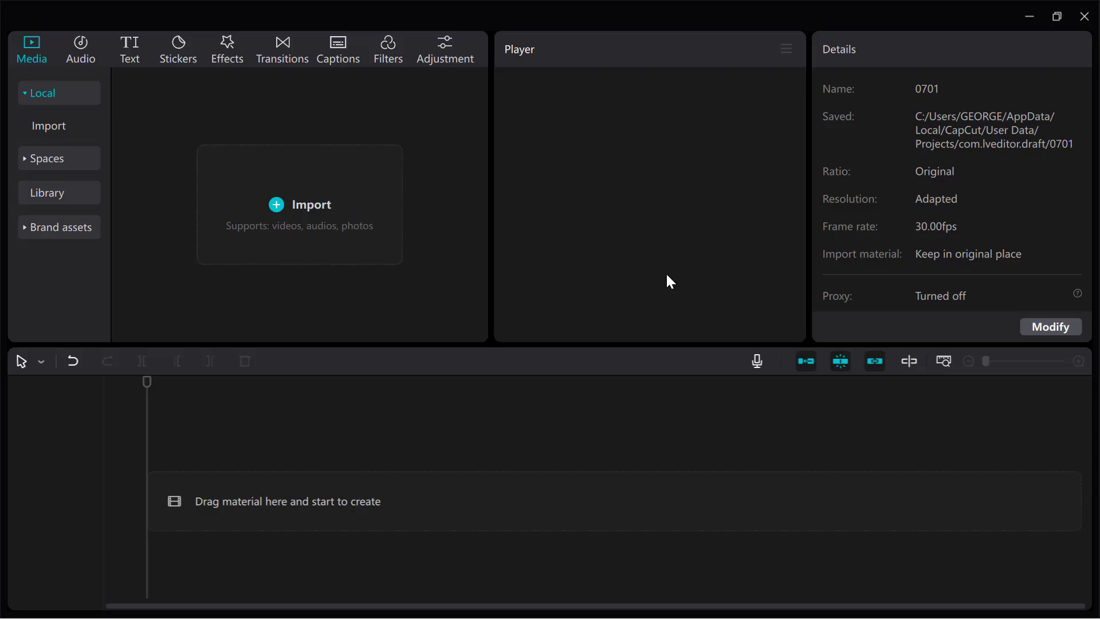
{"action": "left_click", "coordinate": [311, 232]}
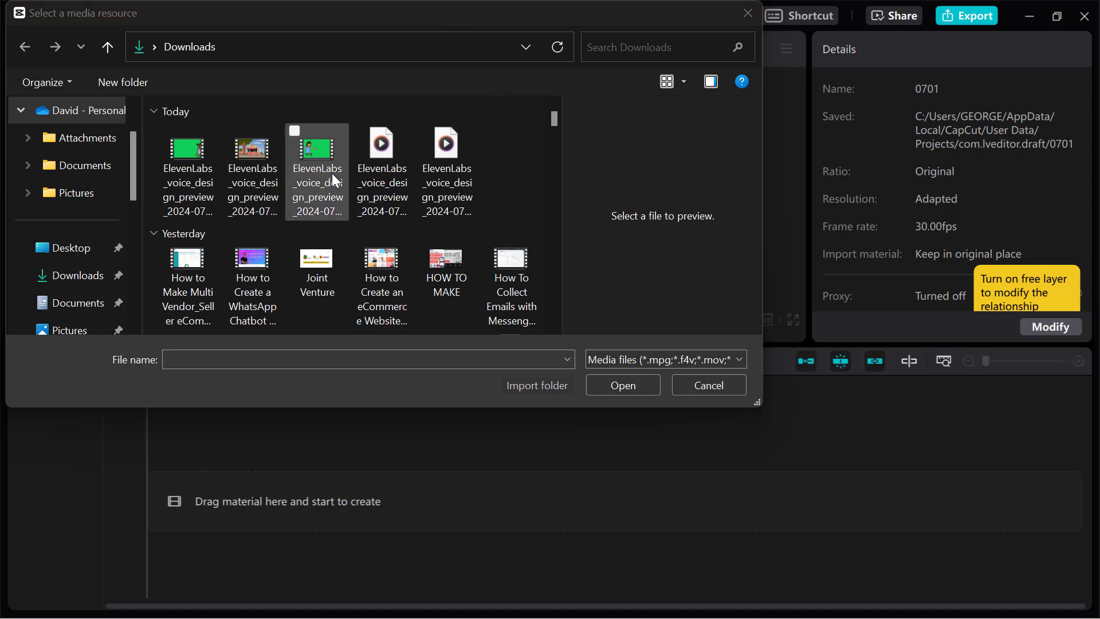
{"action": "left_click", "coordinate": [294, 130]}
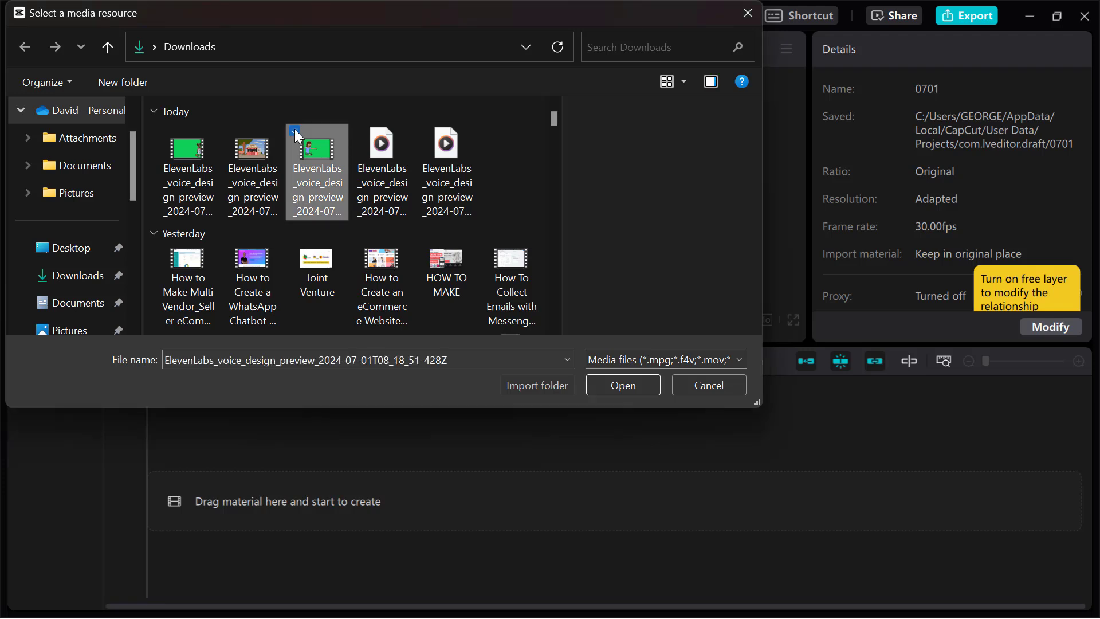
{"action": "left_click", "coordinate": [195, 153], "text": "ctrl"}
{"action": "left_click", "coordinate": [259, 158], "text": "ctrl"}
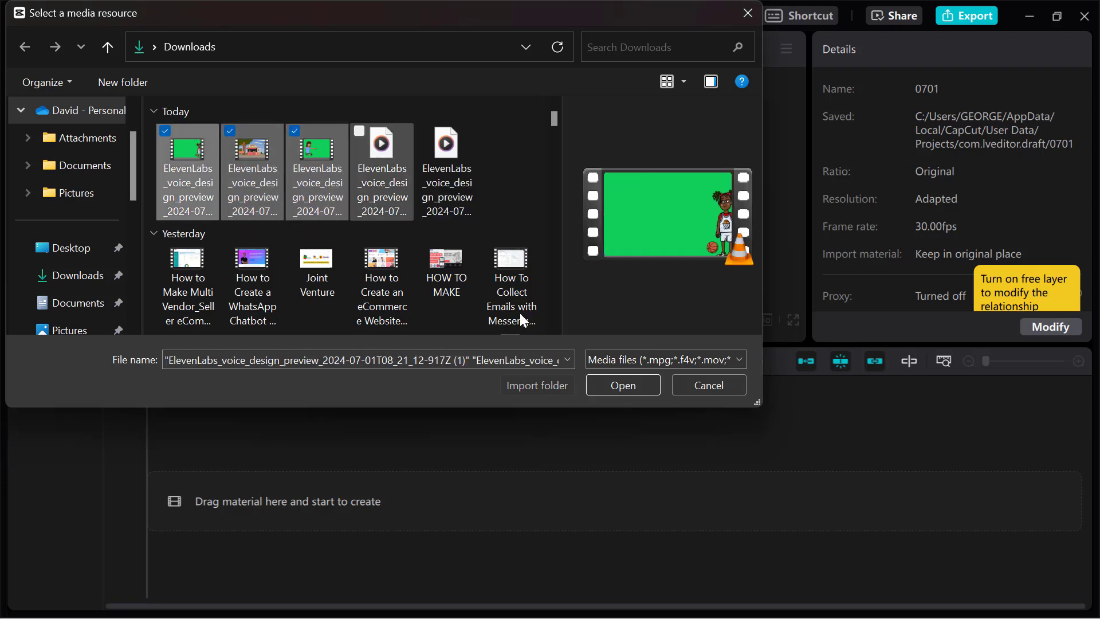
{"action": "left_click", "coordinate": [617, 379]}
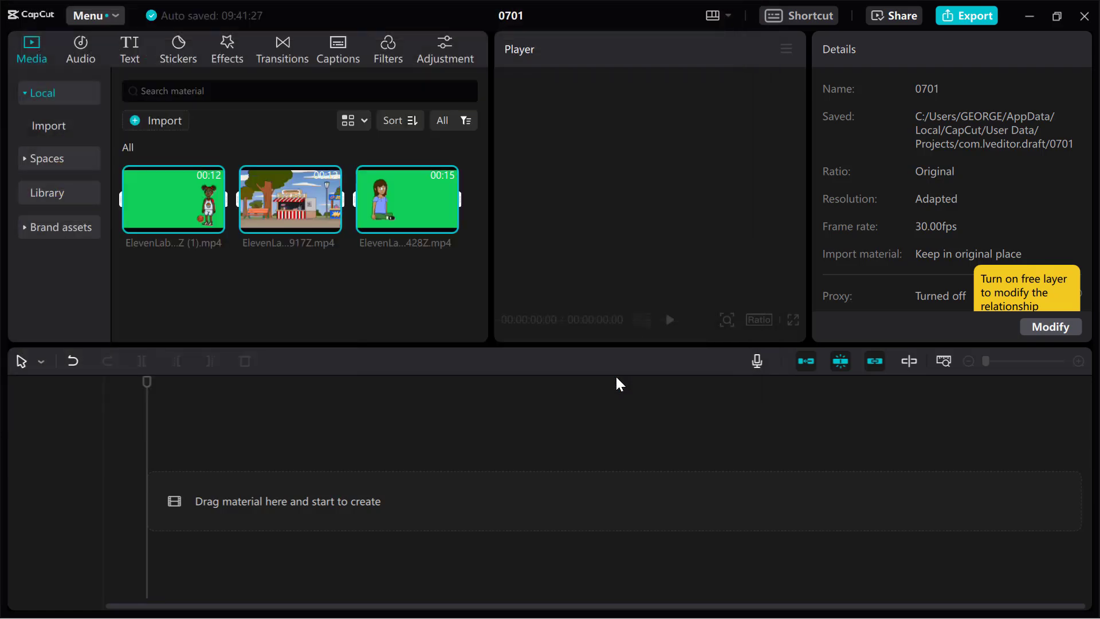
Place the hot dog stand clip at the start of the timeline, then extract its audio and delete it.
{"action": "mouse_move", "coordinate": [301, 222]}
{"action": "left_mouse_down"}
{"action": "mouse_move", "coordinate": [304, 467]}
{"action": "mouse_move", "coordinate": [270, 559]}
{"action": "mouse_move", "coordinate": [195, 510]}
{"action": "left_mouse_up"}
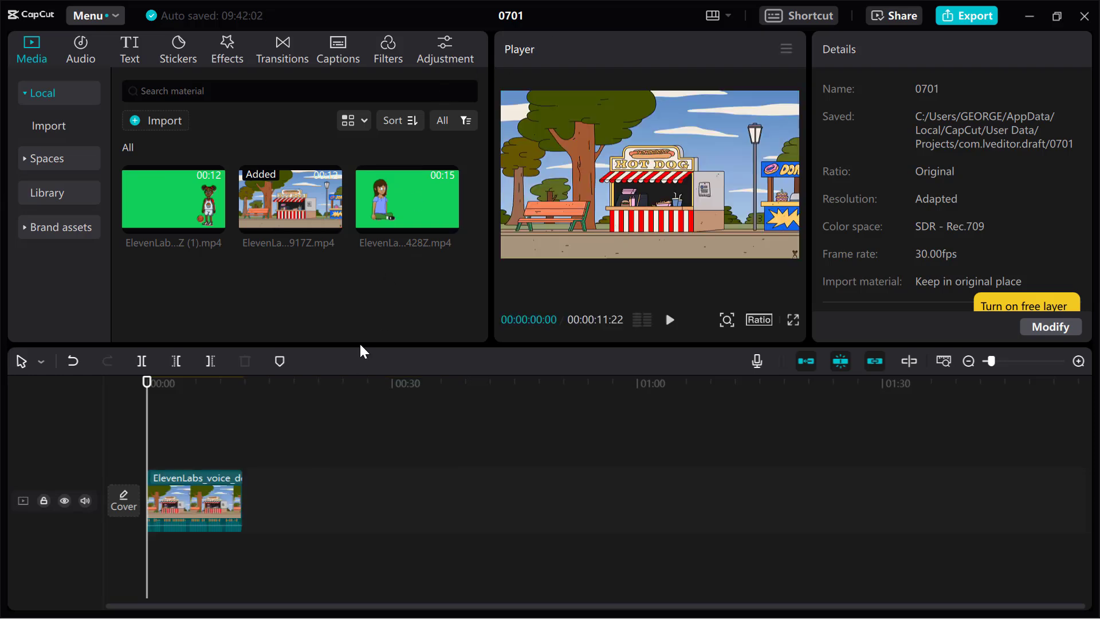
{"action": "right_click", "coordinate": [189, 506]}
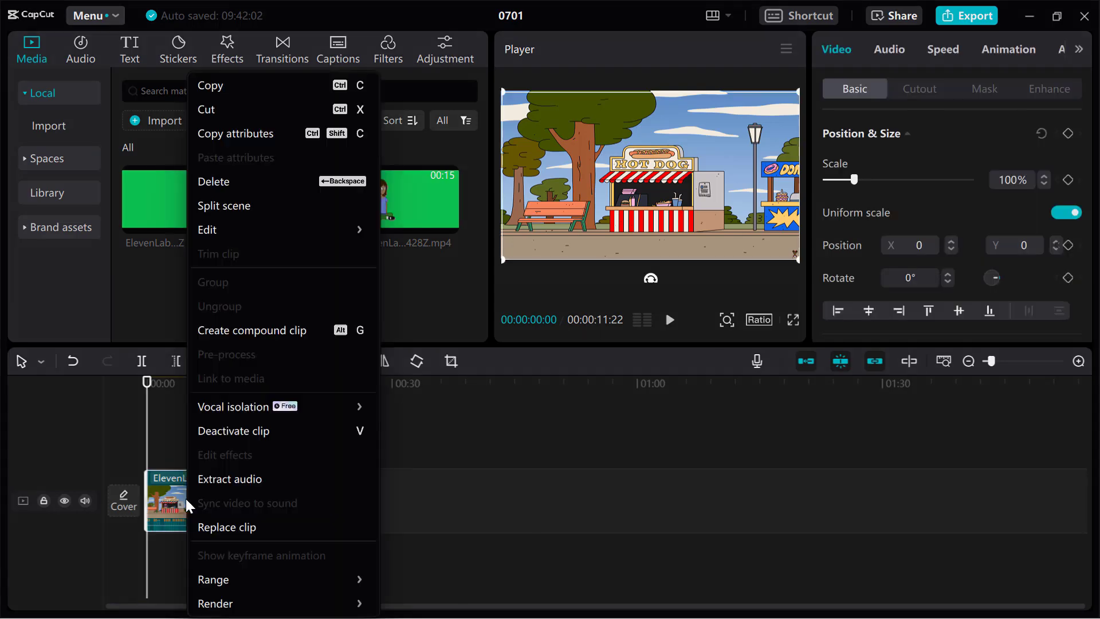
{"action": "left_click", "coordinate": [271, 485]}
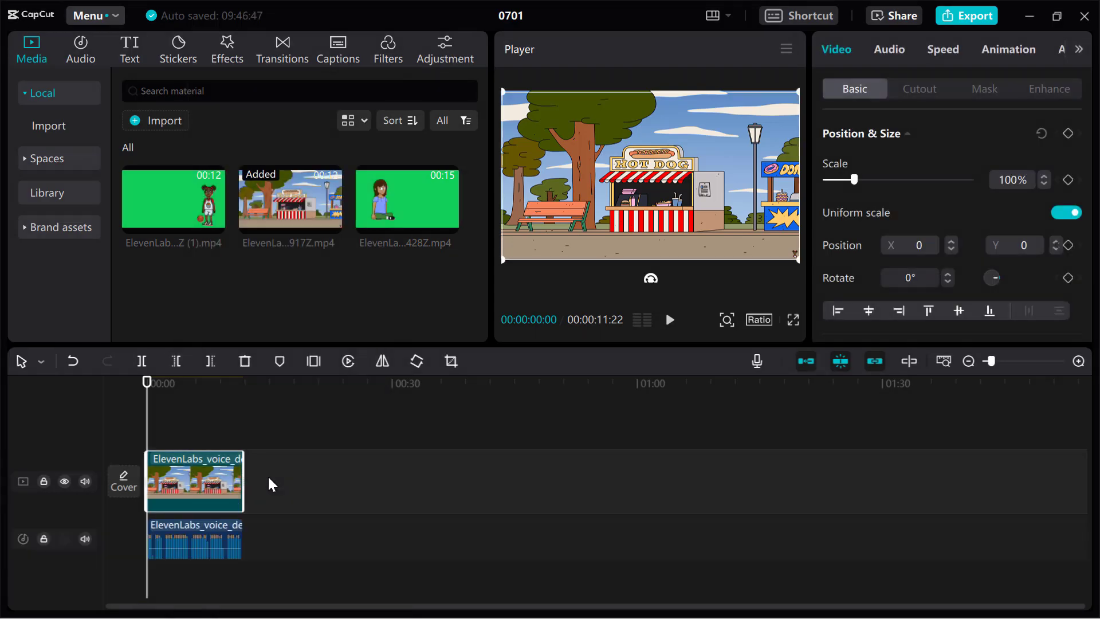
{"action": "left_click", "coordinate": [210, 550]}
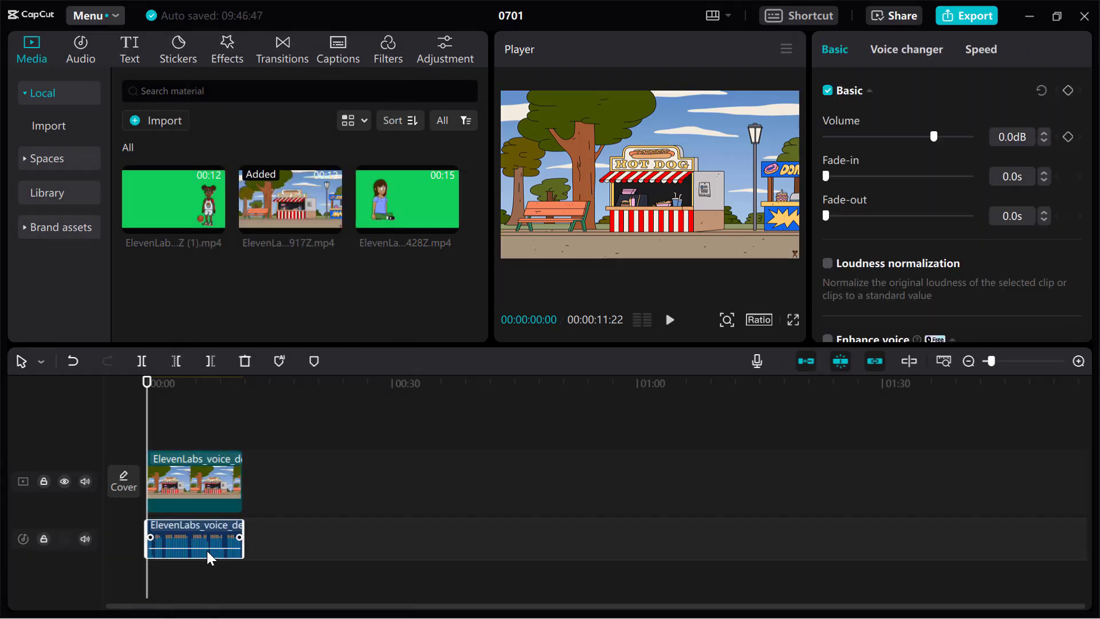
{"action": "key", "text": "Delete"}
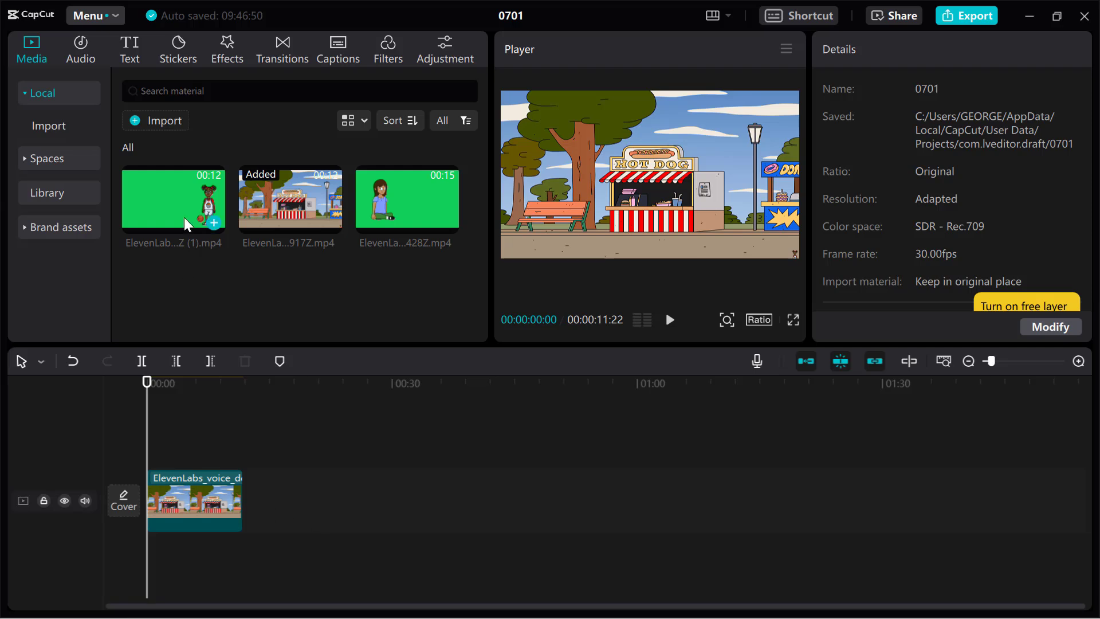
Place the seated girl's clip above the background at the timeline start and key out its green with Chroma key at strength 15.
{"action": "left_click_drag", "start_coordinate": [399, 209], "coordinate": [144, 456]}
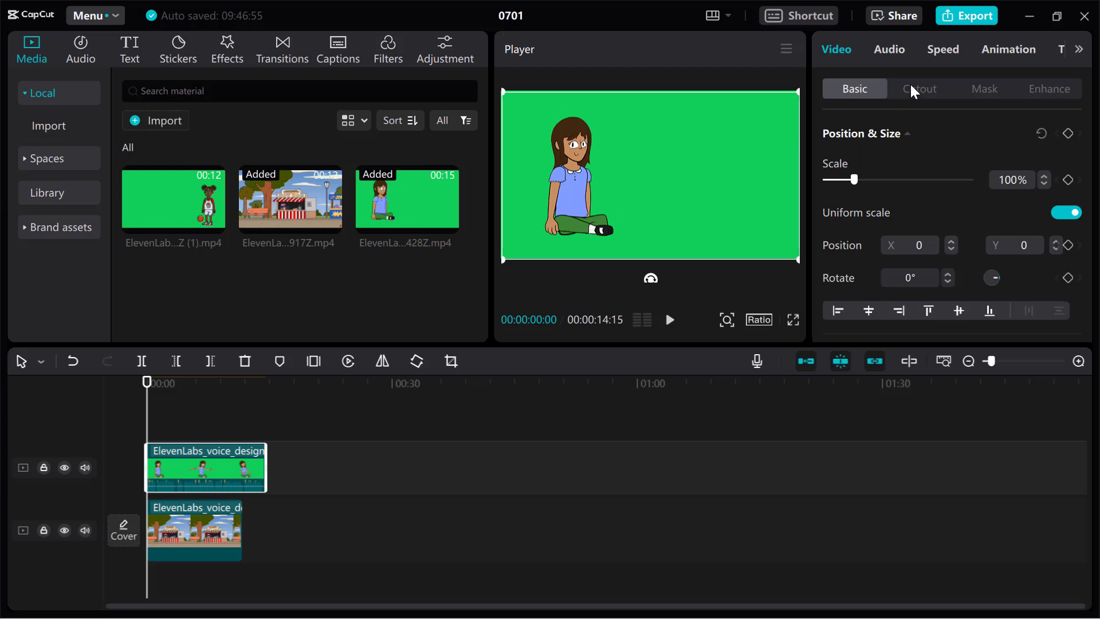
{"action": "left_click", "coordinate": [927, 95]}
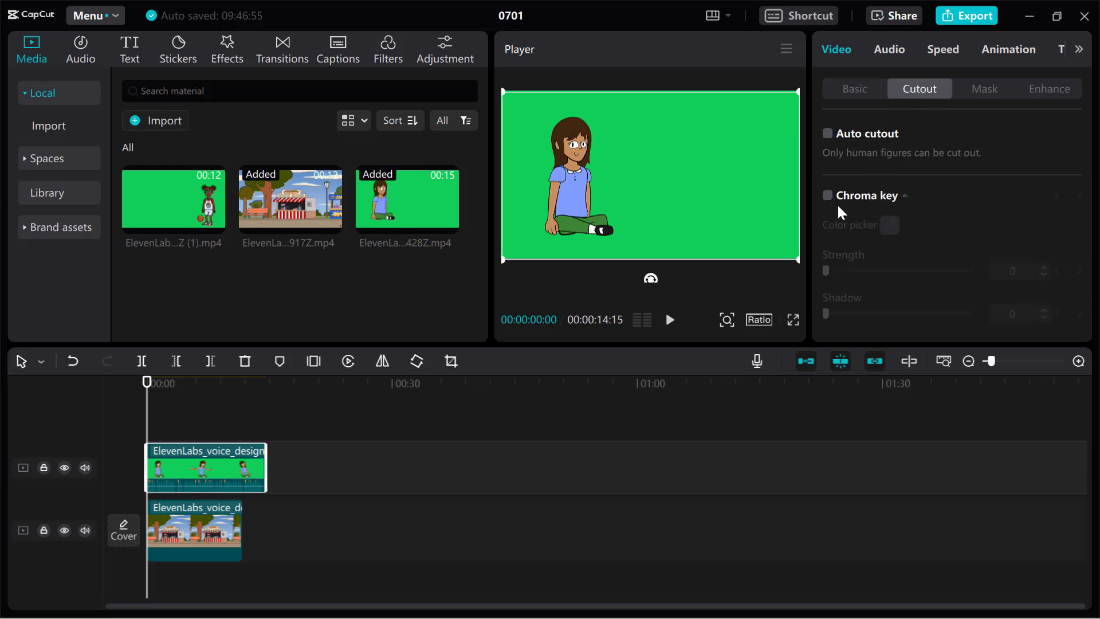
{"action": "left_click", "coordinate": [827, 196]}
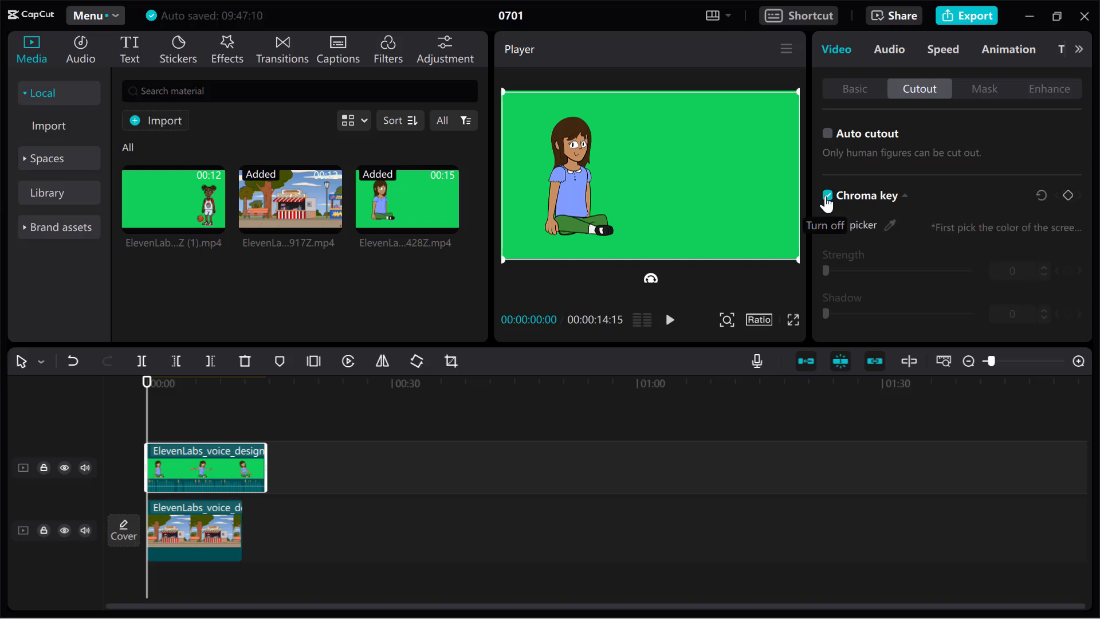
{"action": "left_click", "coordinate": [877, 233]}
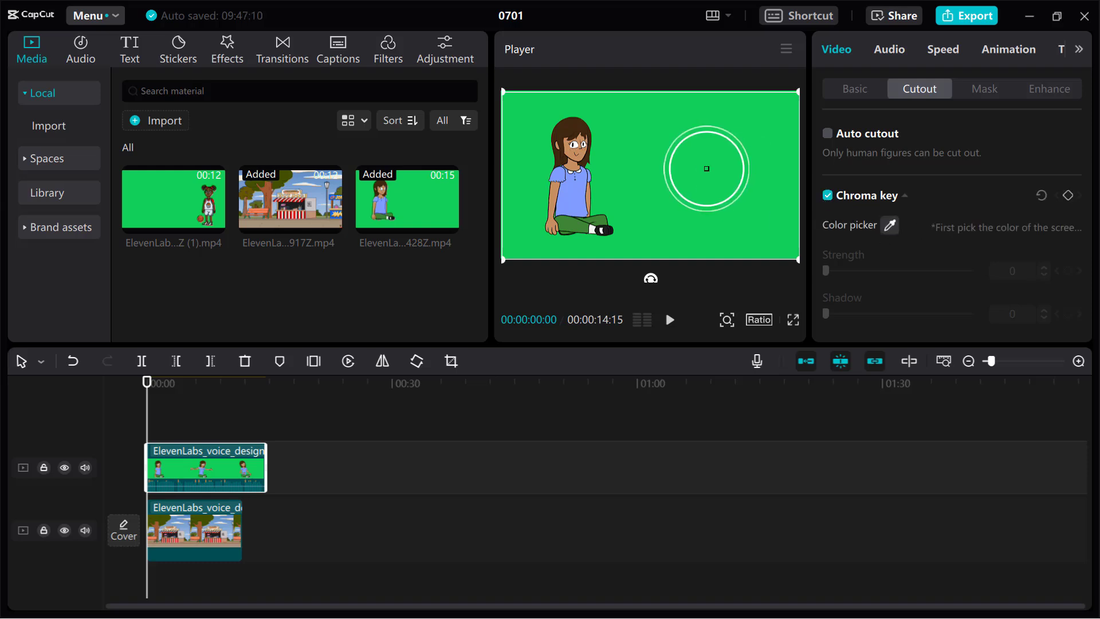
{"action": "left_click", "coordinate": [707, 167]}
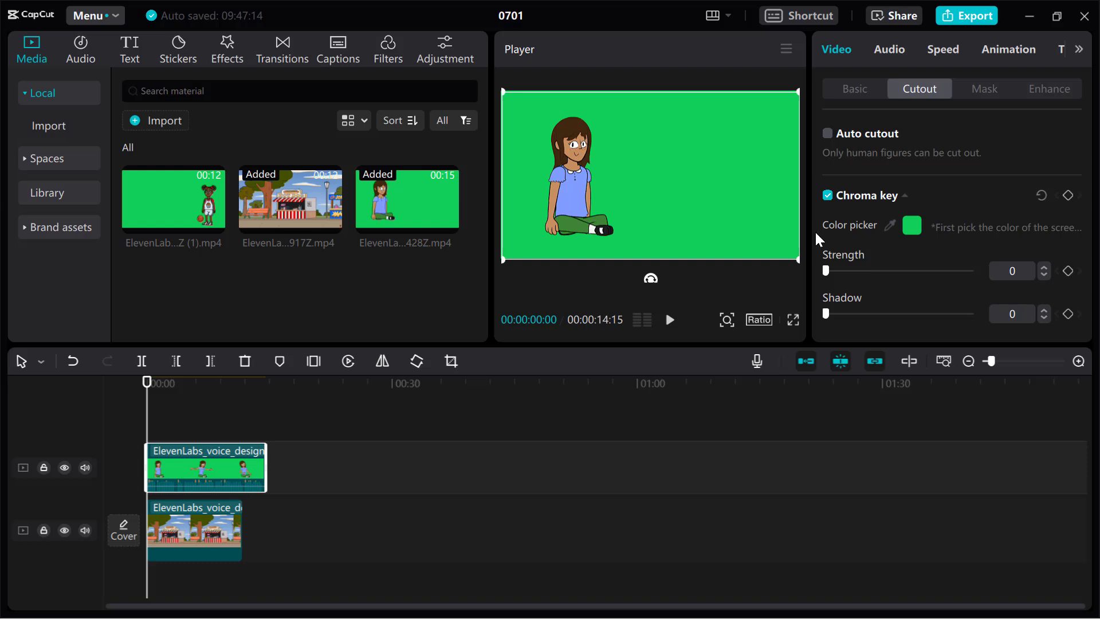
{"action": "left_click_drag", "start_coordinate": [827, 271], "coordinate": [852, 279]}
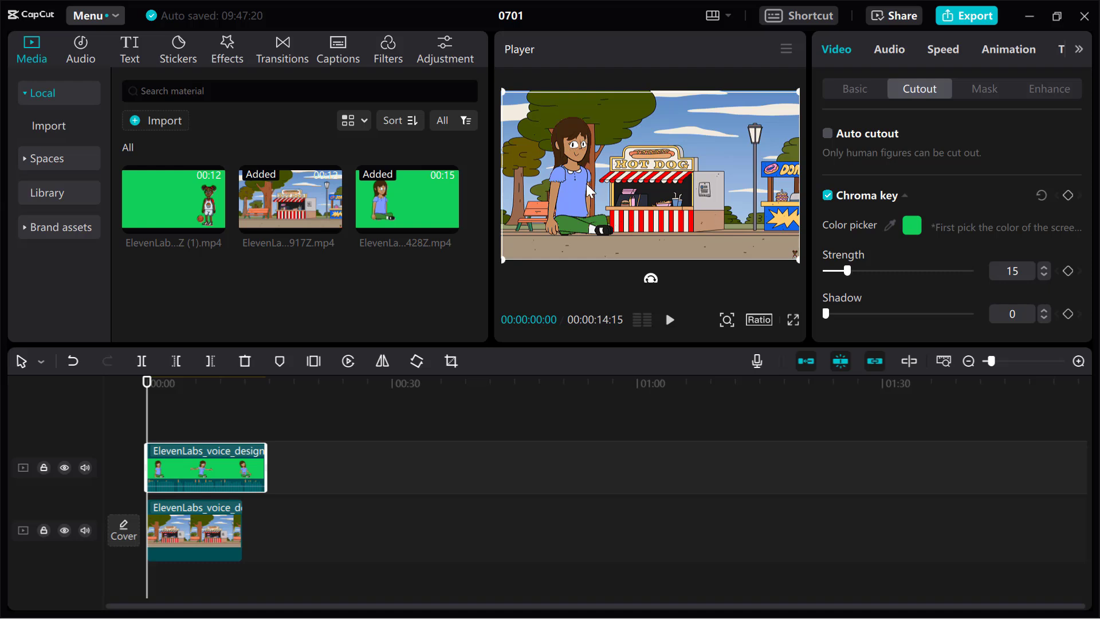
Shrink the seated girl and position her in front of the park bench, then set her chroma key strength to 11 and shadow to 24.
{"action": "left_click_drag", "start_coordinate": [588, 191], "coordinate": [612, 191]}
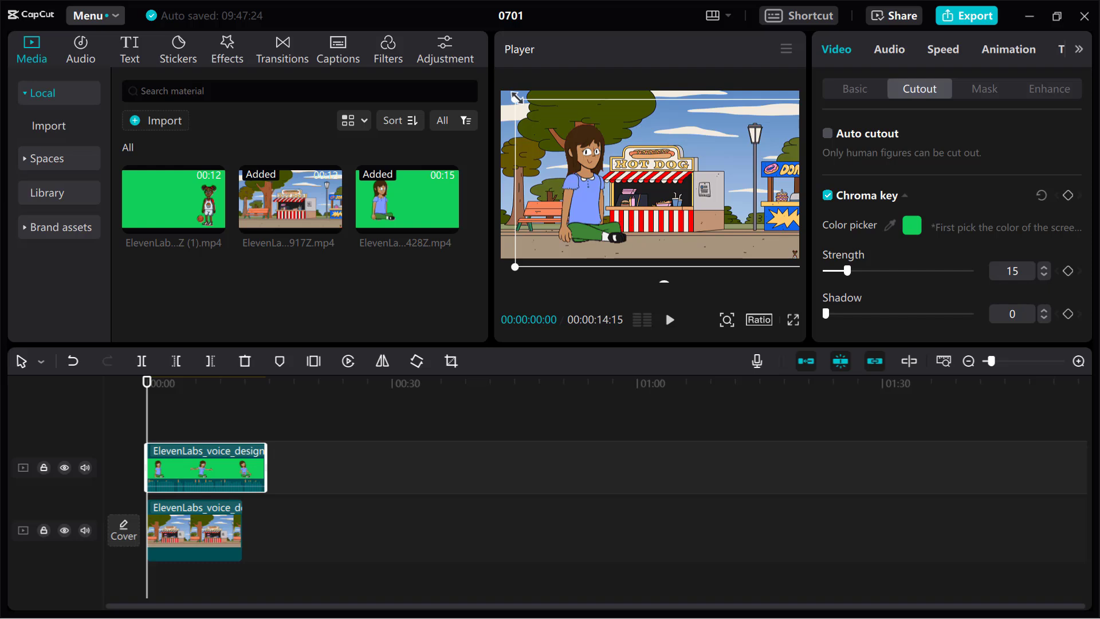
{"action": "left_click_drag", "start_coordinate": [517, 97], "coordinate": [542, 210]}
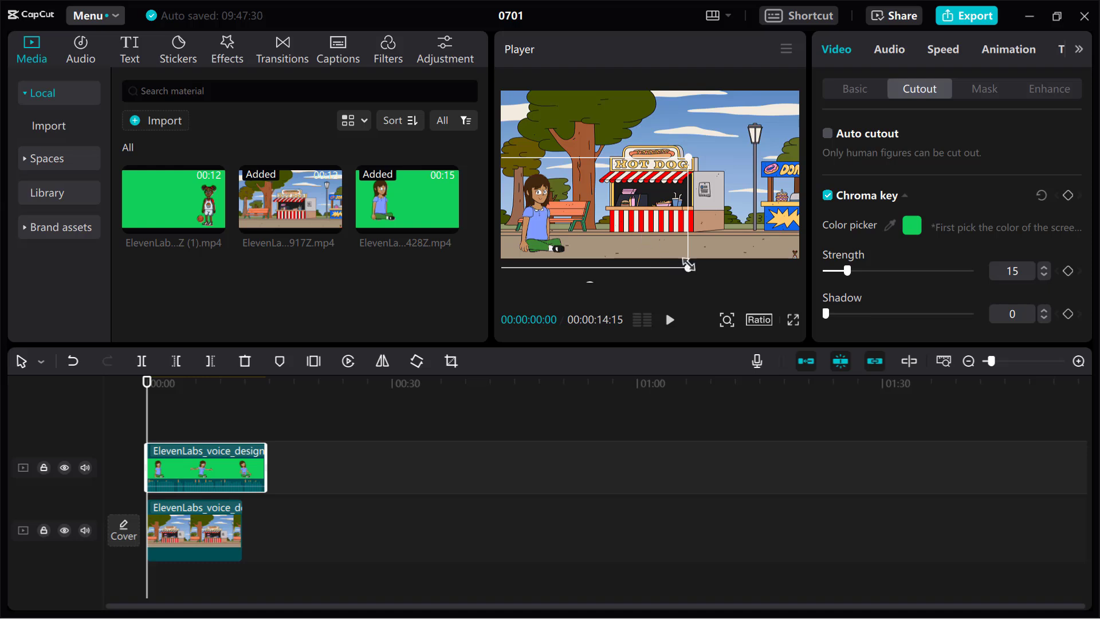
{"action": "mouse_move", "coordinate": [689, 266]}
{"action": "left_mouse_down"}
{"action": "mouse_move", "coordinate": [674, 258]}
{"action": "mouse_move", "coordinate": [685, 266]}
{"action": "left_mouse_up"}
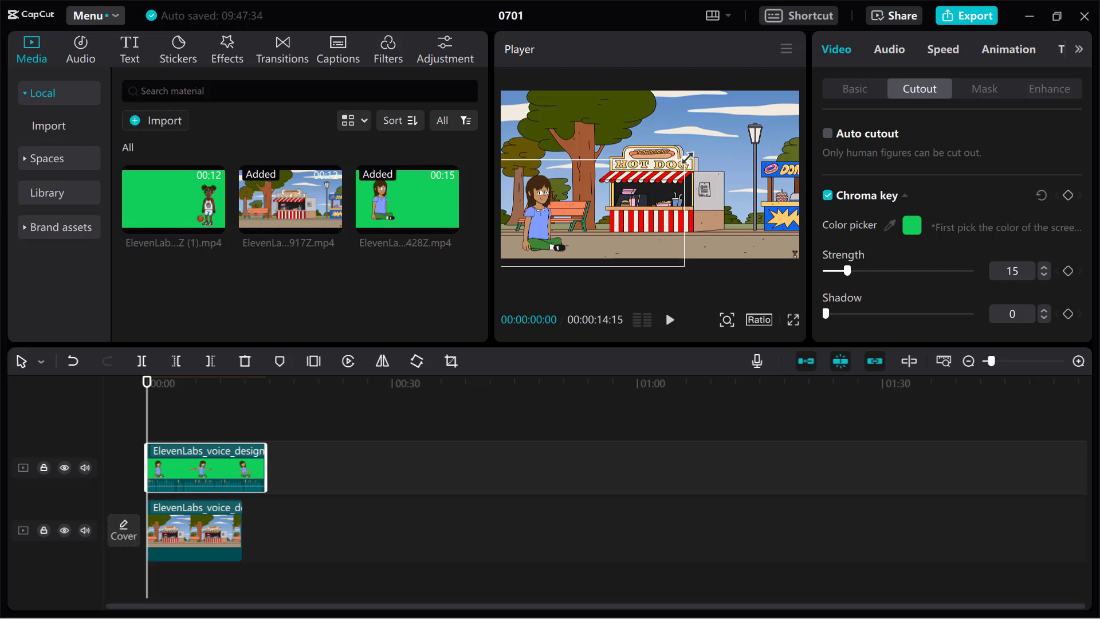
{"action": "left_click_drag", "start_coordinate": [688, 156], "coordinate": [698, 148]}
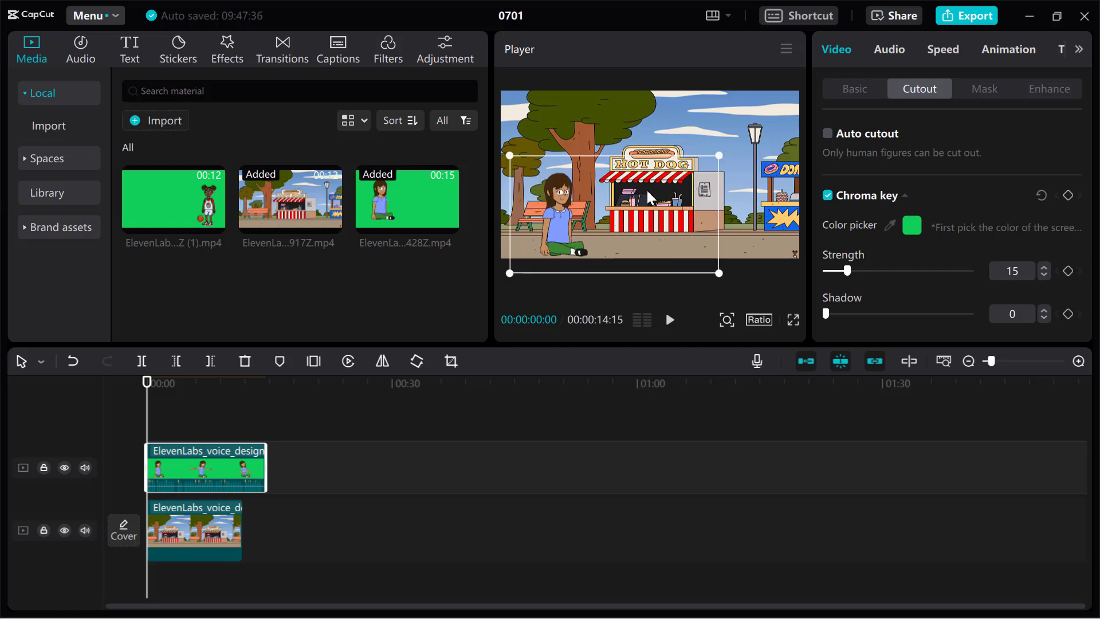
{"action": "left_click_drag", "start_coordinate": [647, 192], "coordinate": [643, 191]}
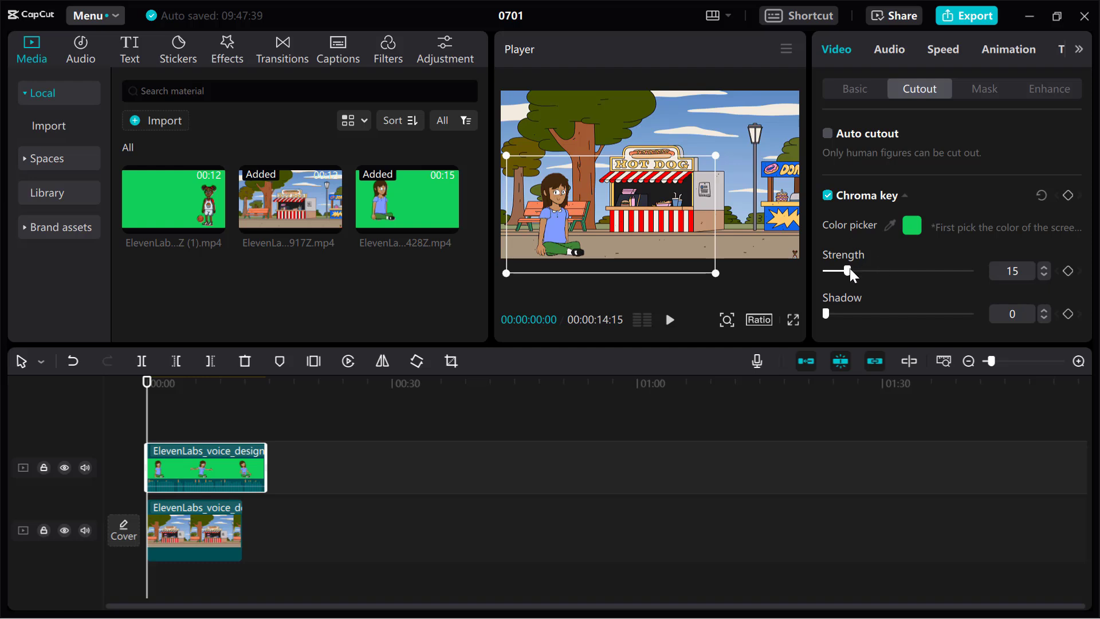
{"action": "mouse_move", "coordinate": [851, 272]}
{"action": "left_mouse_down"}
{"action": "mouse_move", "coordinate": [829, 275]}
{"action": "mouse_move", "coordinate": [843, 277]}
{"action": "left_mouse_up"}
{"action": "left_click_drag", "start_coordinate": [830, 316], "coordinate": [866, 316]}
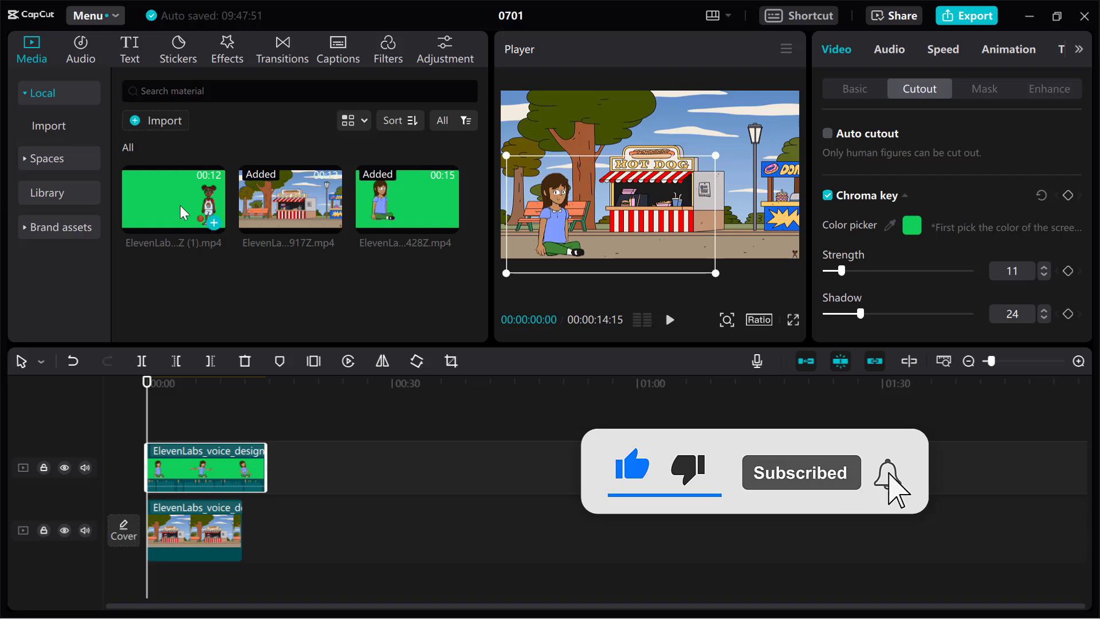
Add the basketball girl's clip on a new track above the seated girl's clip, starting at 00:00:00:00.
{"action": "left_click_drag", "start_coordinate": [189, 197], "coordinate": [319, 273]}
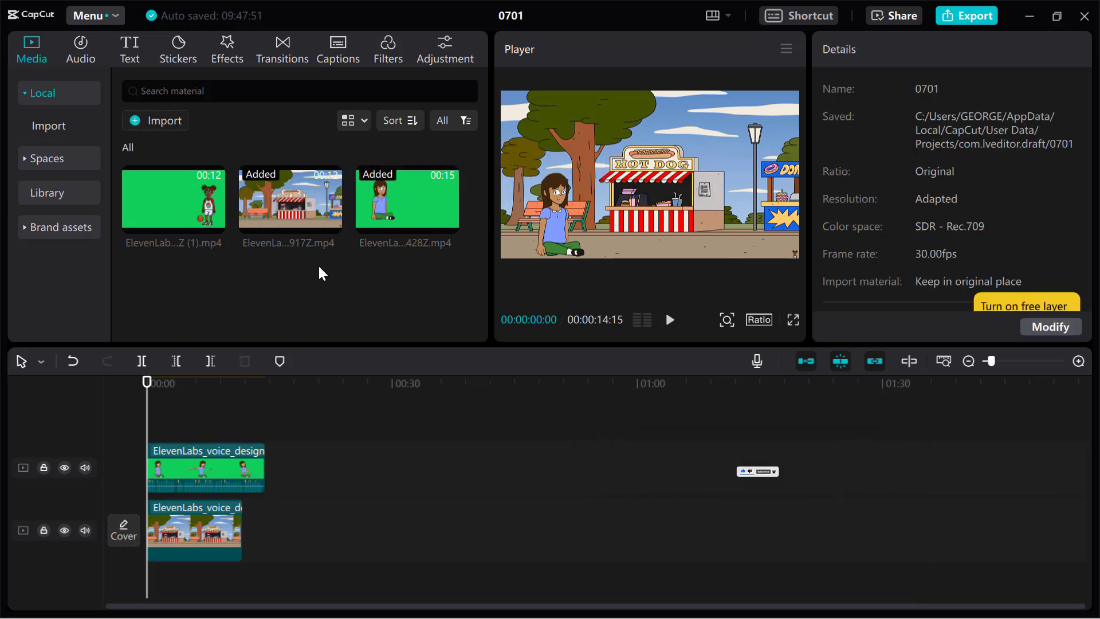
{"action": "left_click_drag", "start_coordinate": [212, 213], "coordinate": [228, 416]}
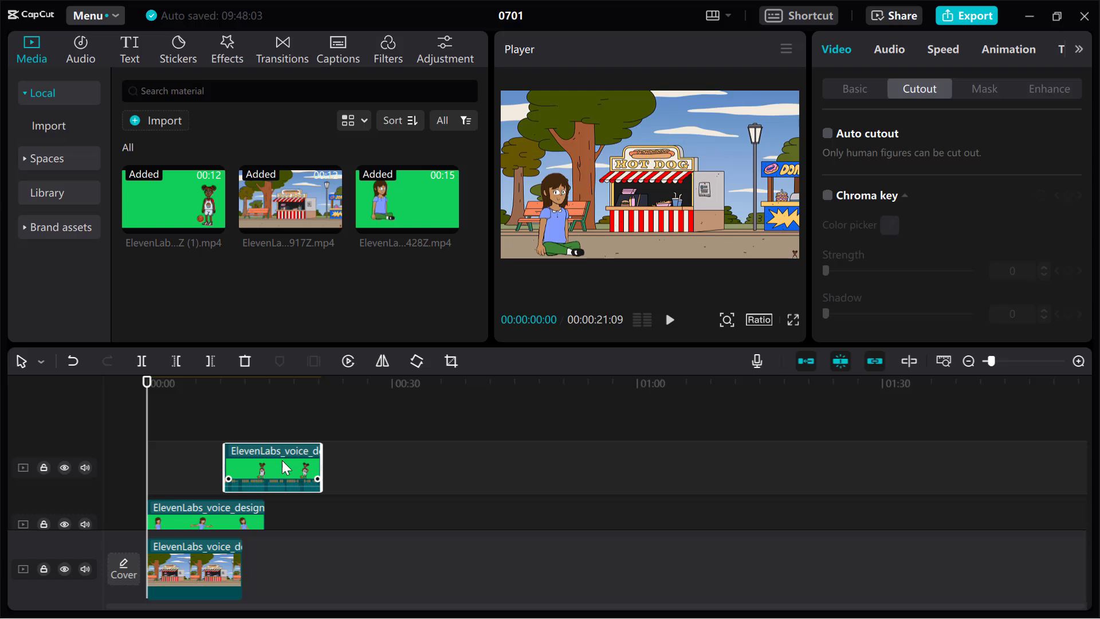
{"action": "left_click_drag", "start_coordinate": [286, 469], "coordinate": [198, 471]}
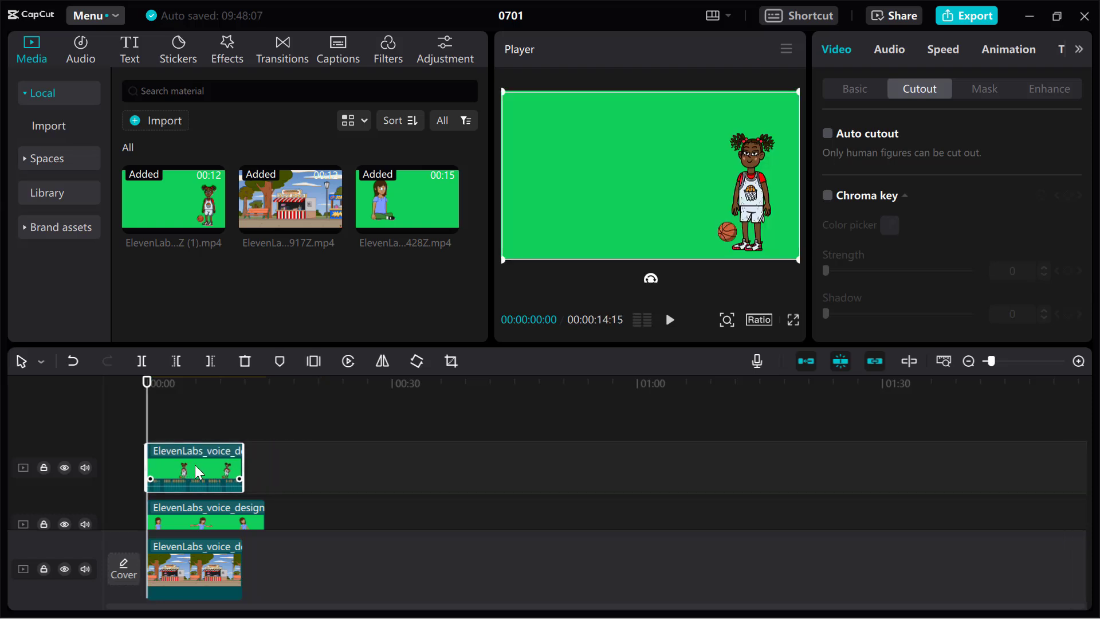
Key out the green background of the basketball girl's clip with Chroma key at strength 12.
{"action": "left_click", "coordinate": [826, 198]}
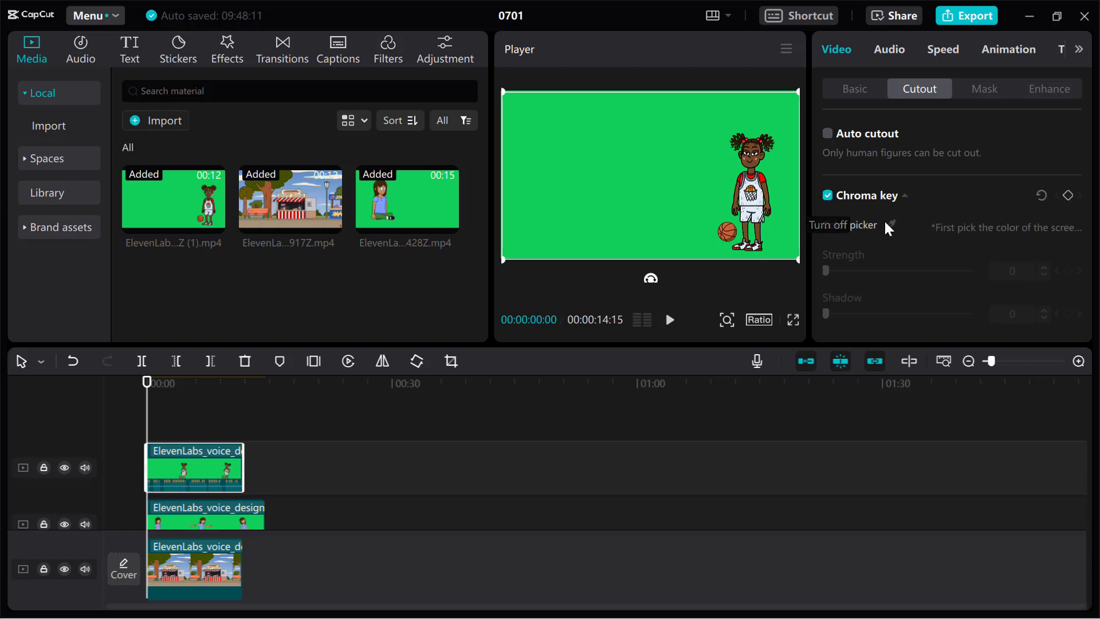
{"action": "left_click", "coordinate": [890, 225]}
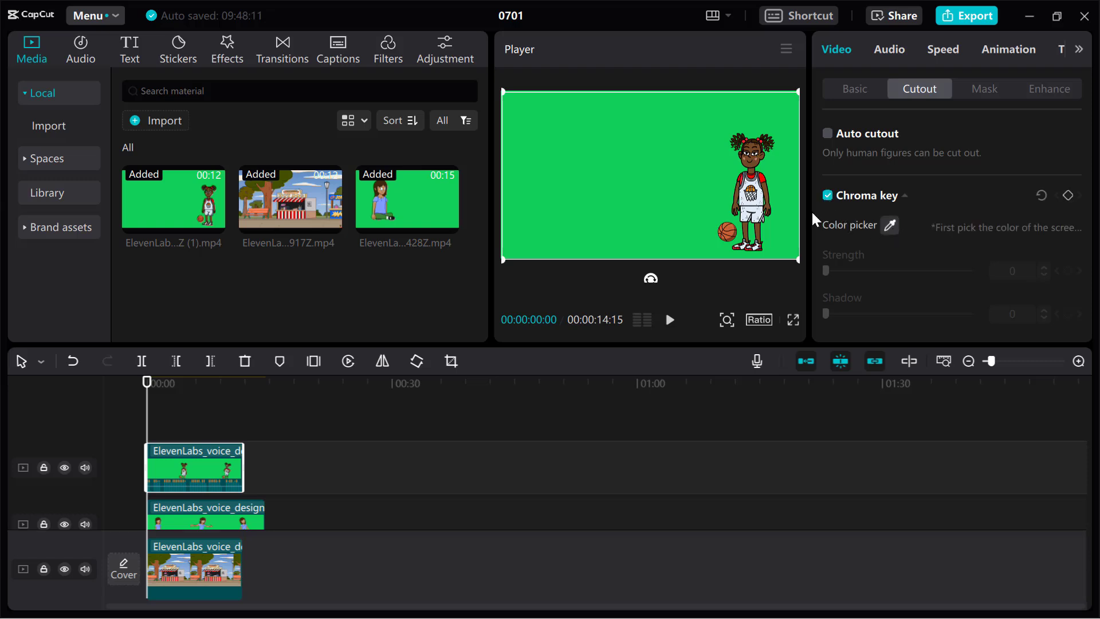
{"action": "left_click", "coordinate": [659, 204]}
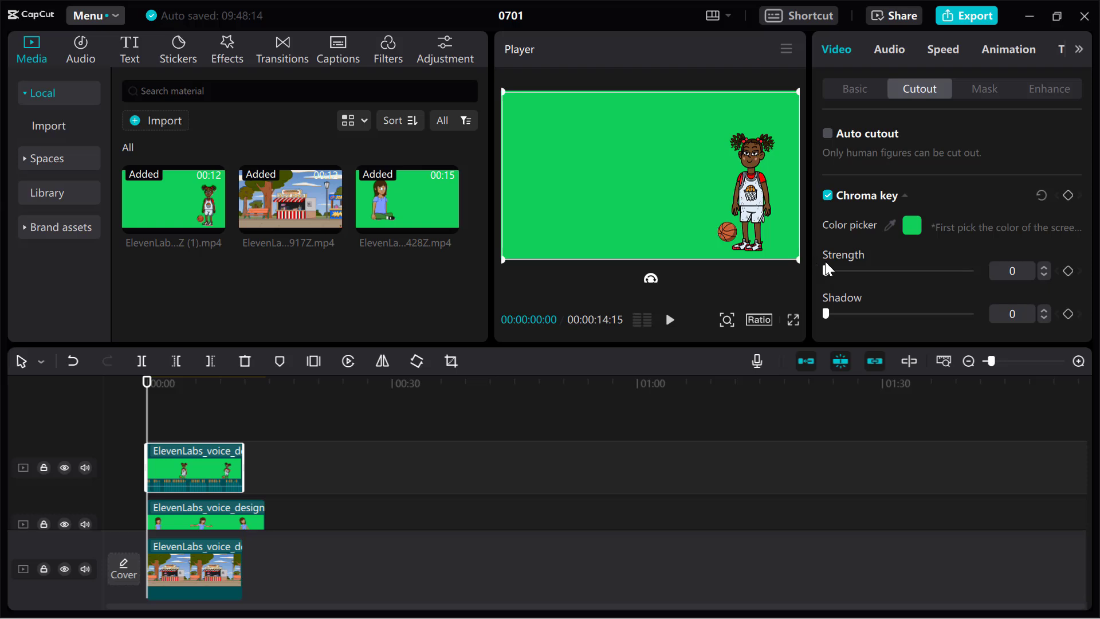
{"action": "left_click_drag", "start_coordinate": [826, 271], "coordinate": [845, 276]}
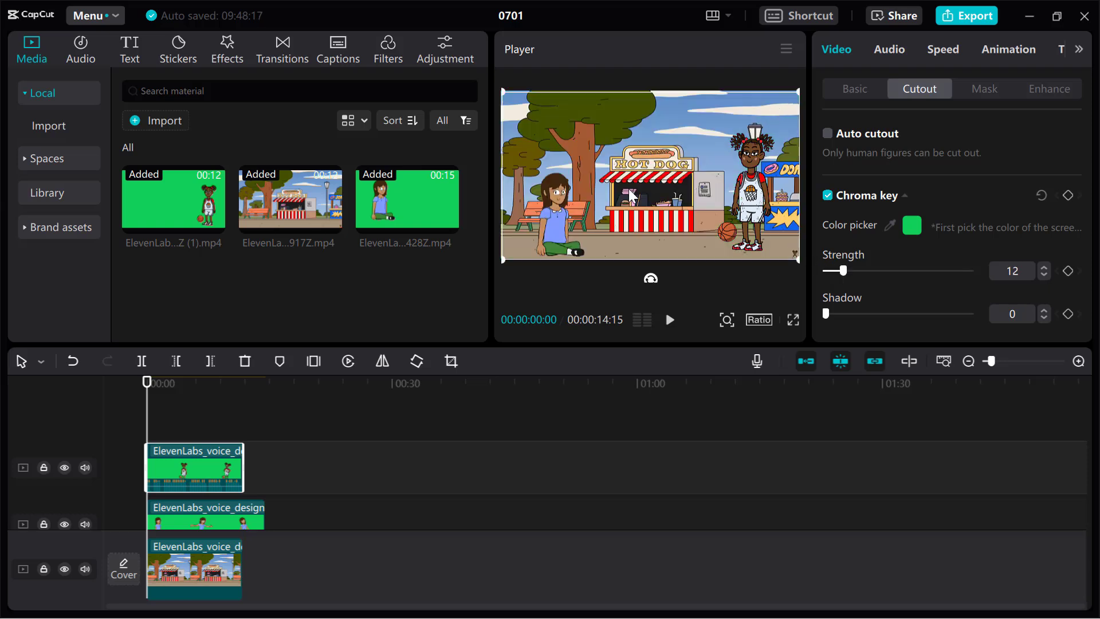
Scale down the basketball girl and stand her just to the right of the hot dog stand, checking the composition a few seconds in.
{"action": "mouse_move", "coordinate": [566, 209]}
{"action": "left_mouse_down"}
{"action": "mouse_move", "coordinate": [583, 210]}
{"action": "mouse_move", "coordinate": [574, 222]}
{"action": "left_mouse_up"}
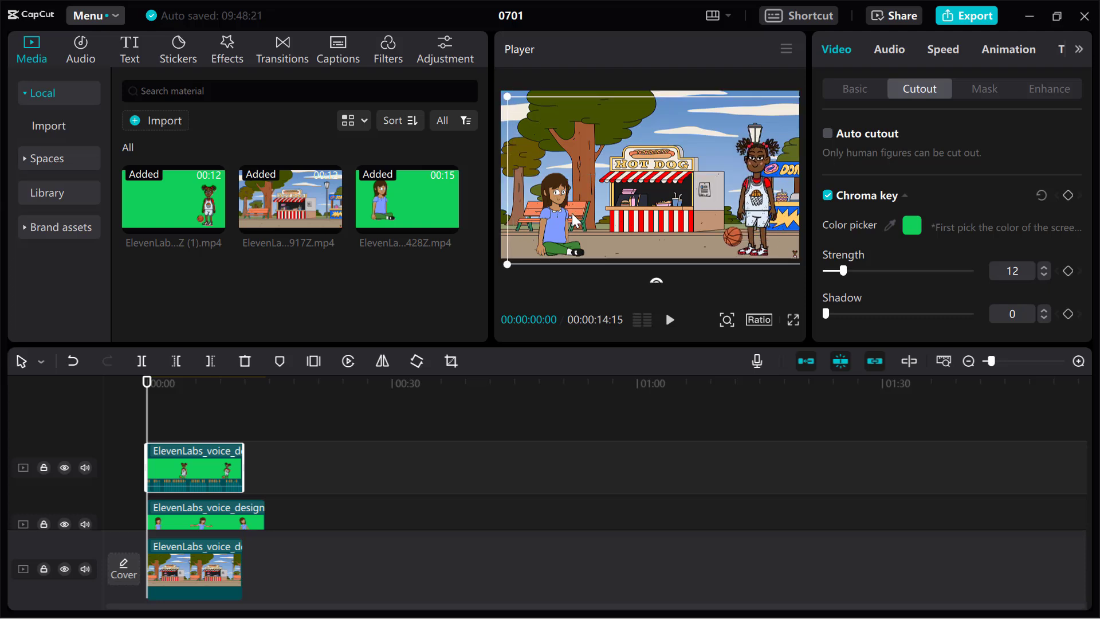
{"action": "left_click_drag", "start_coordinate": [506, 99], "coordinate": [578, 128]}
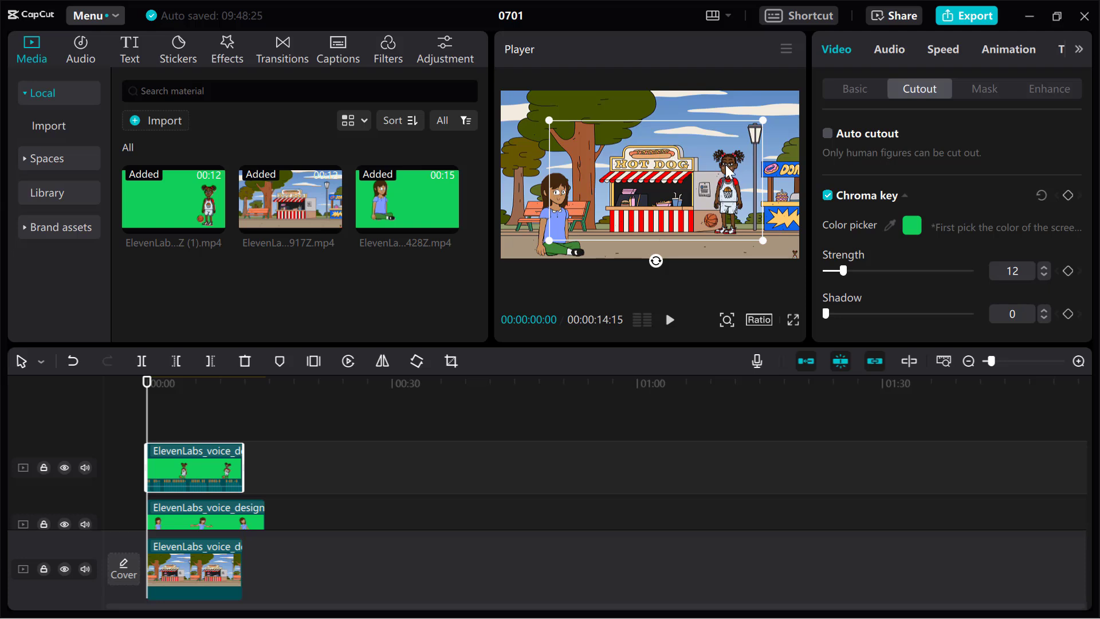
{"action": "left_click_drag", "start_coordinate": [724, 166], "coordinate": [709, 188]}
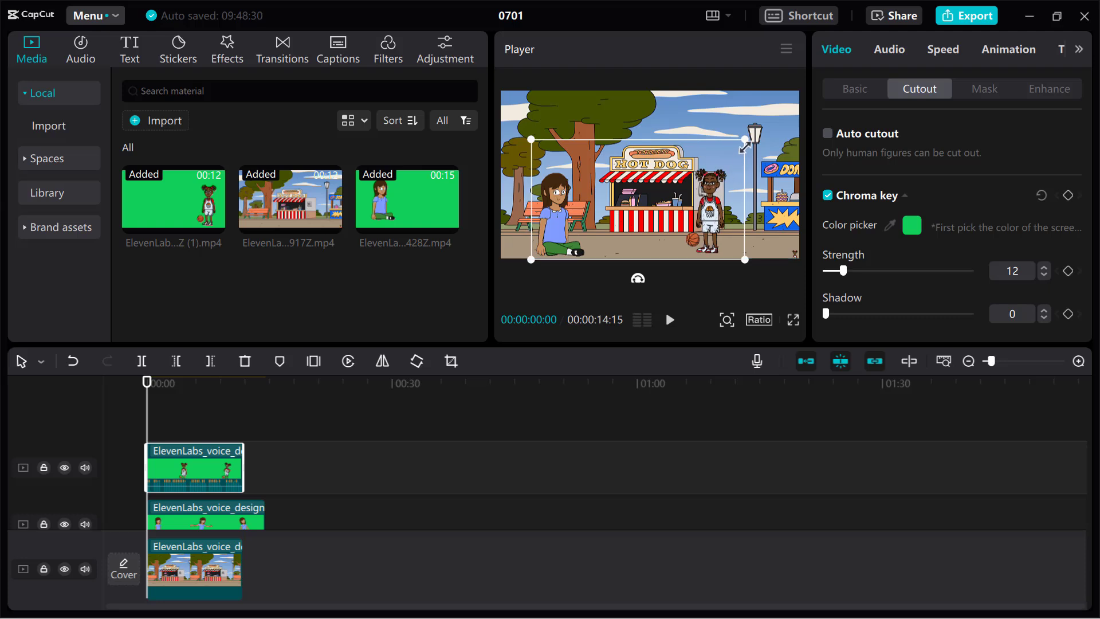
{"action": "left_click_drag", "start_coordinate": [745, 139], "coordinate": [755, 130]}
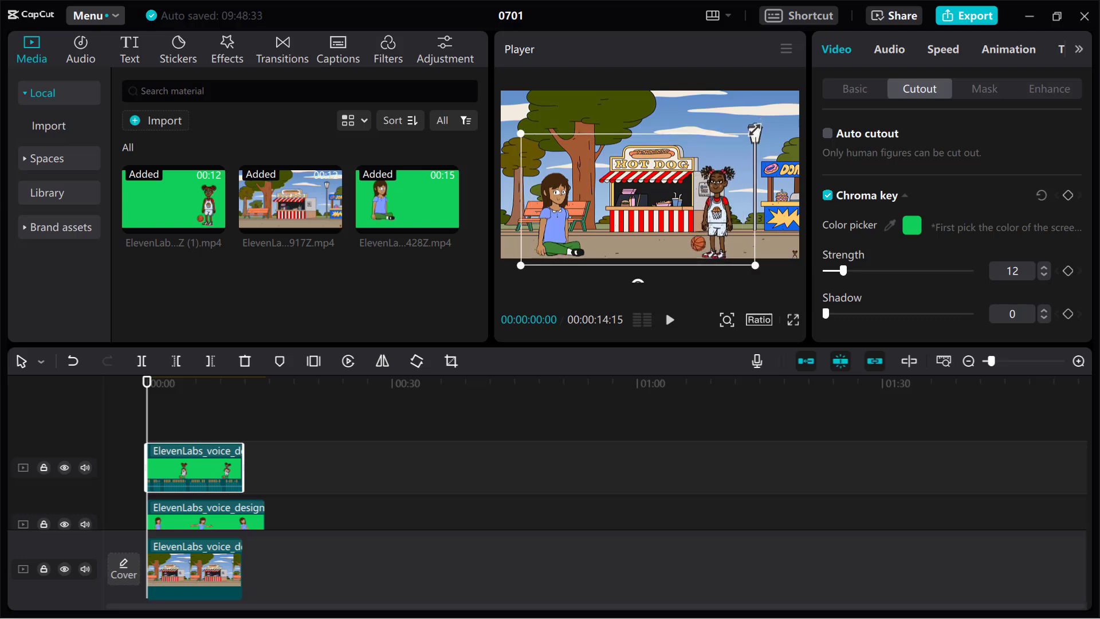
{"action": "left_click_drag", "start_coordinate": [732, 174], "coordinate": [742, 170]}
{"action": "left_click", "coordinate": [176, 404]}
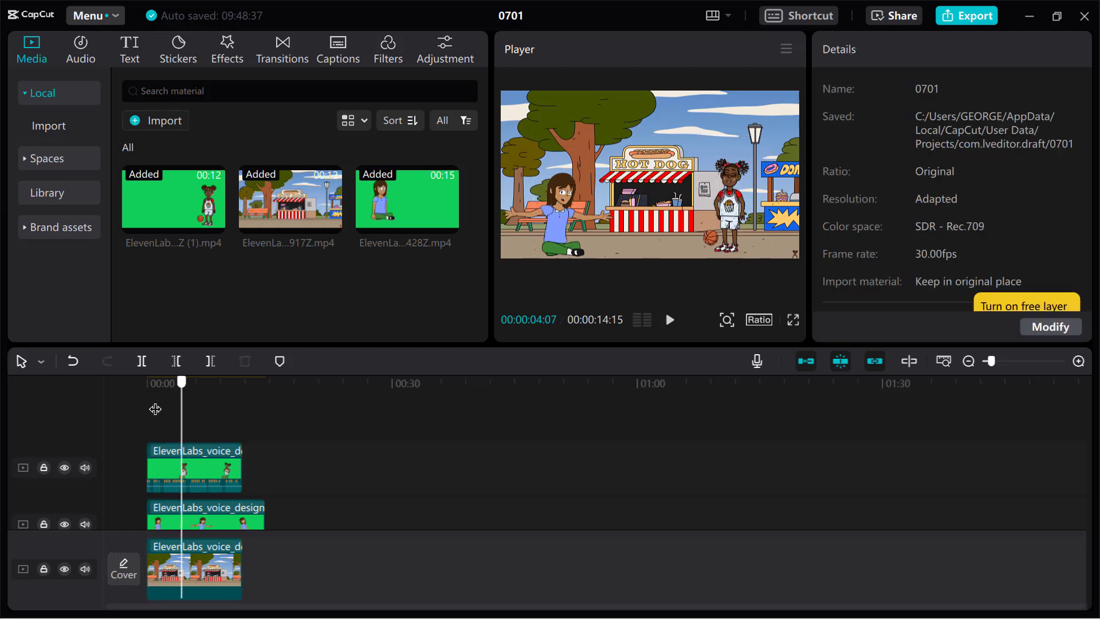
{"action": "left_click_drag", "start_coordinate": [267, 448], "coordinate": [133, 446]}
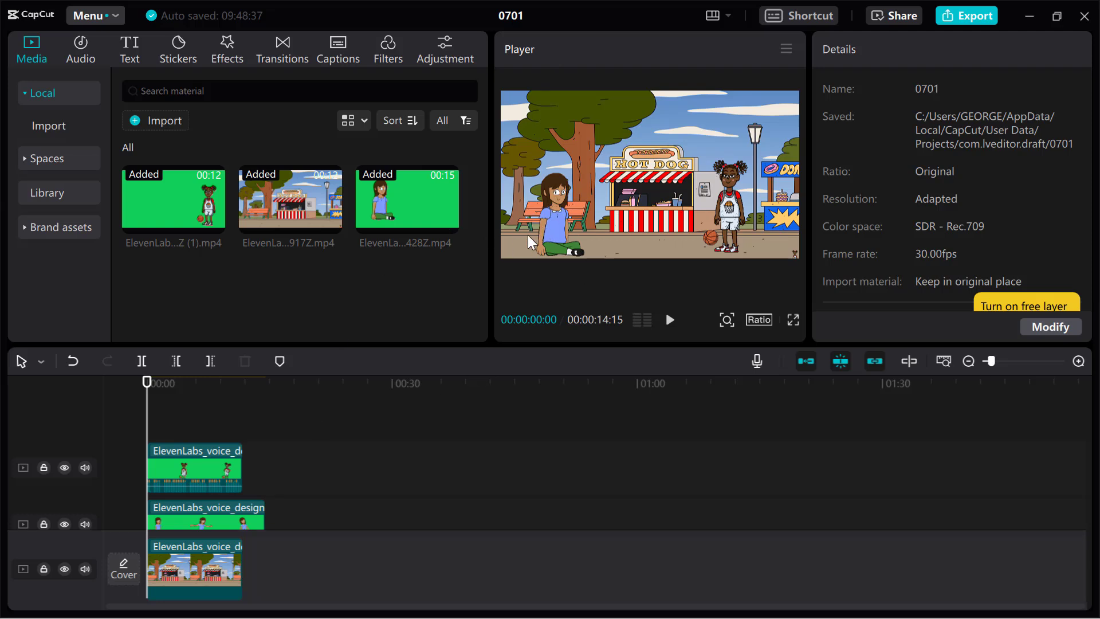
Move the basketball girl's clip past the end of the seated girl's clip, starting at about 00:00:17:18.
{"action": "left_click_drag", "start_coordinate": [209, 458], "coordinate": [356, 467]}
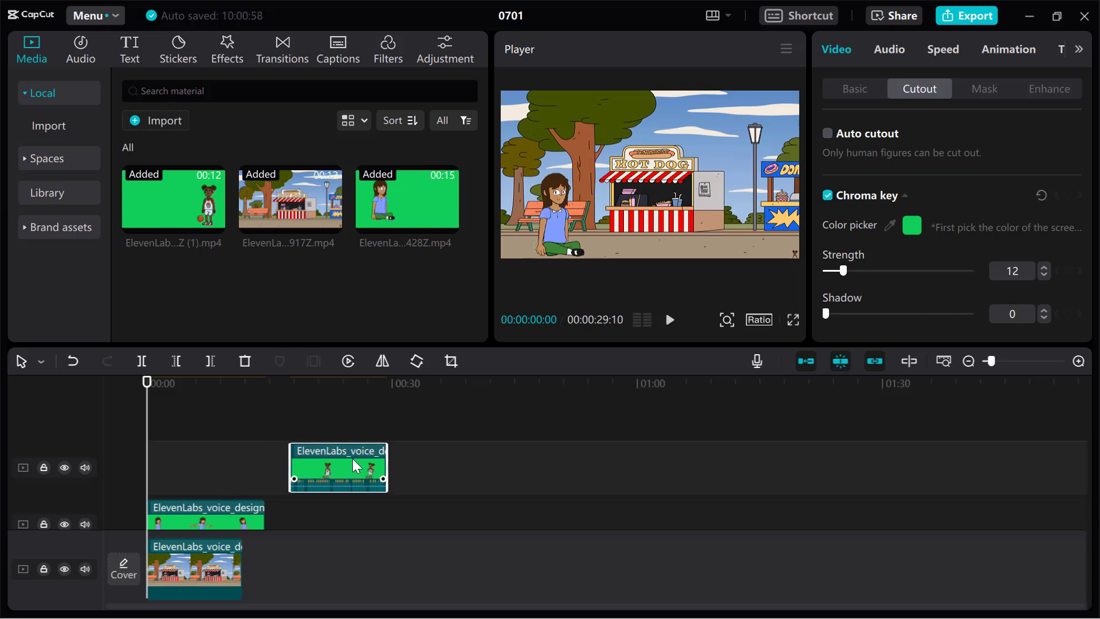
{"action": "scroll", "coordinate": [425, 516], "scroll_direction": "up", "scroll_amount": 5}
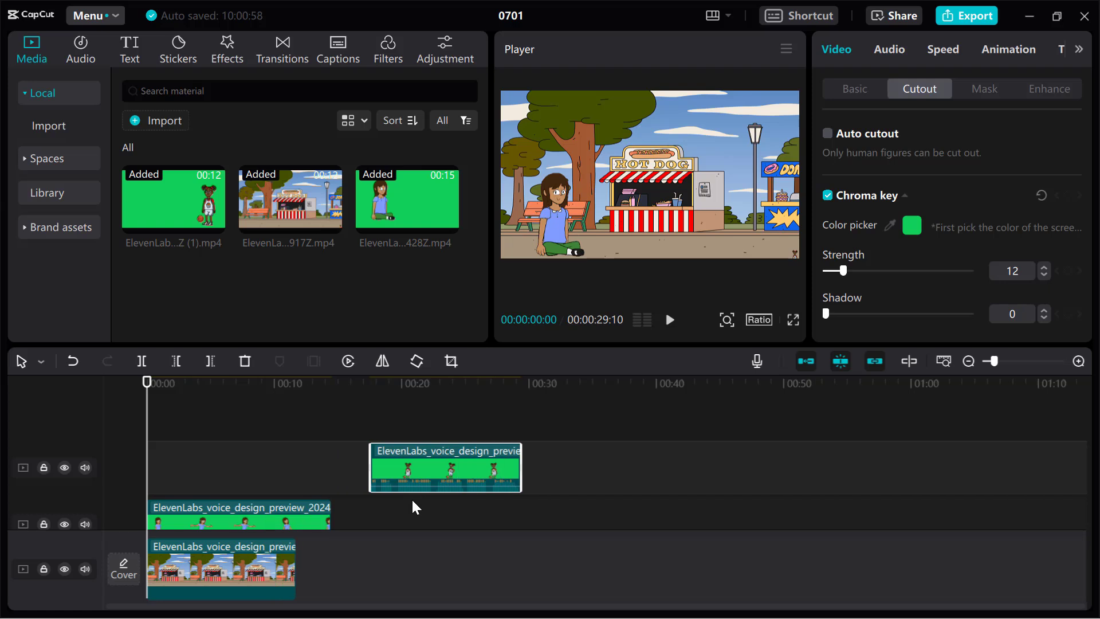
{"action": "scroll", "coordinate": [415, 507], "scroll_direction": "up", "scroll_amount": 1}
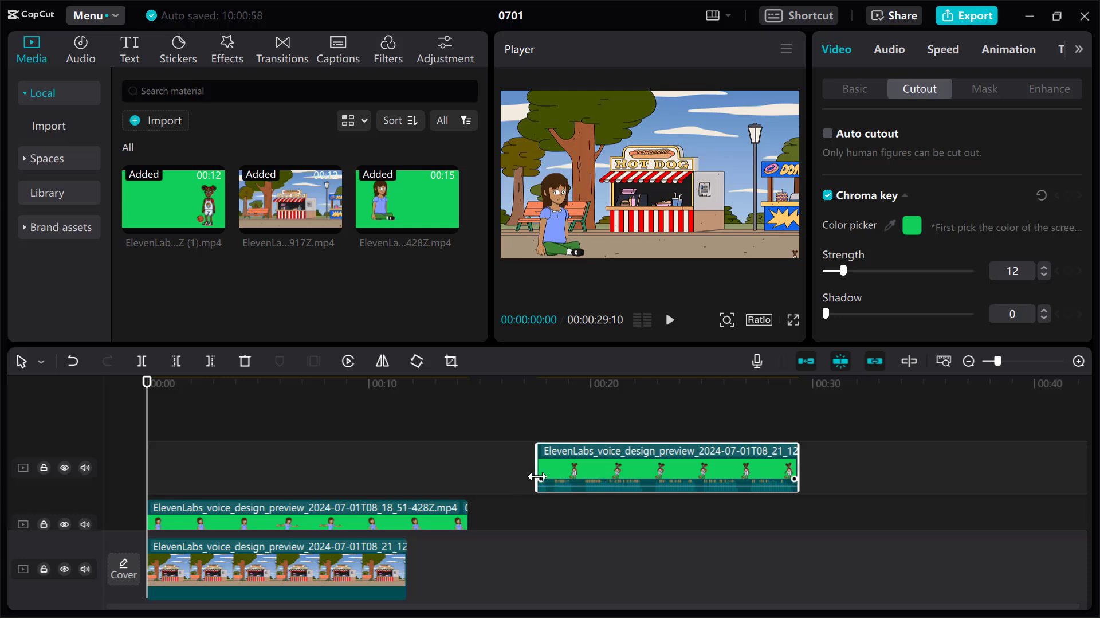
Play the basketball girl's clip to find where her first line ends, and split it at 00:00:19:05 and 00:00:19:19.
{"action": "left_click", "coordinate": [471, 486]}
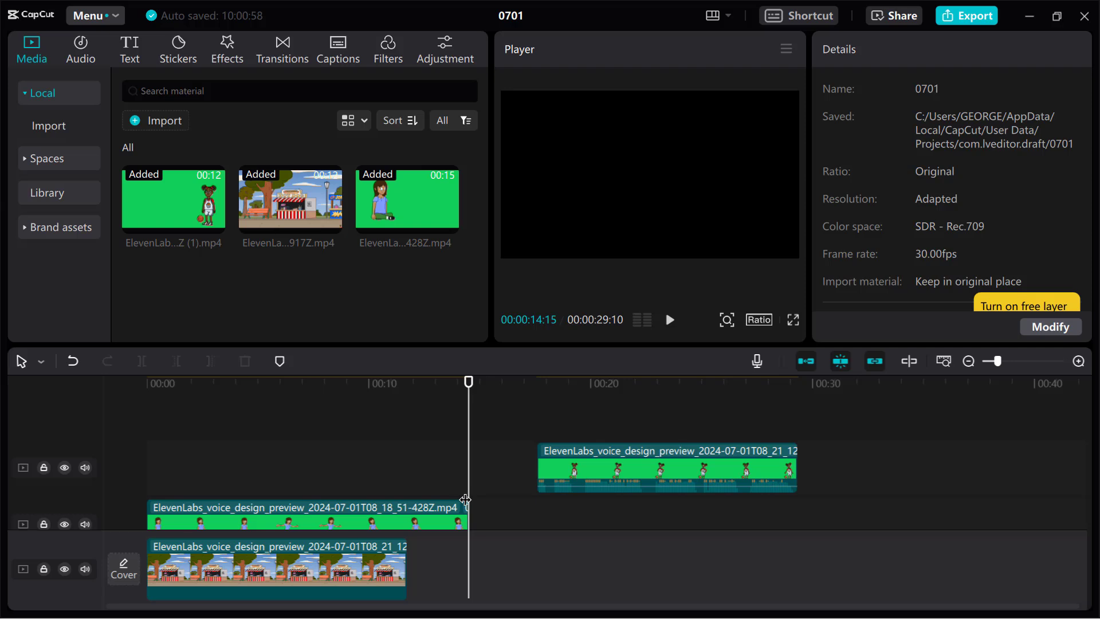
{"action": "left_click_drag", "start_coordinate": [465, 500], "coordinate": [537, 491]}
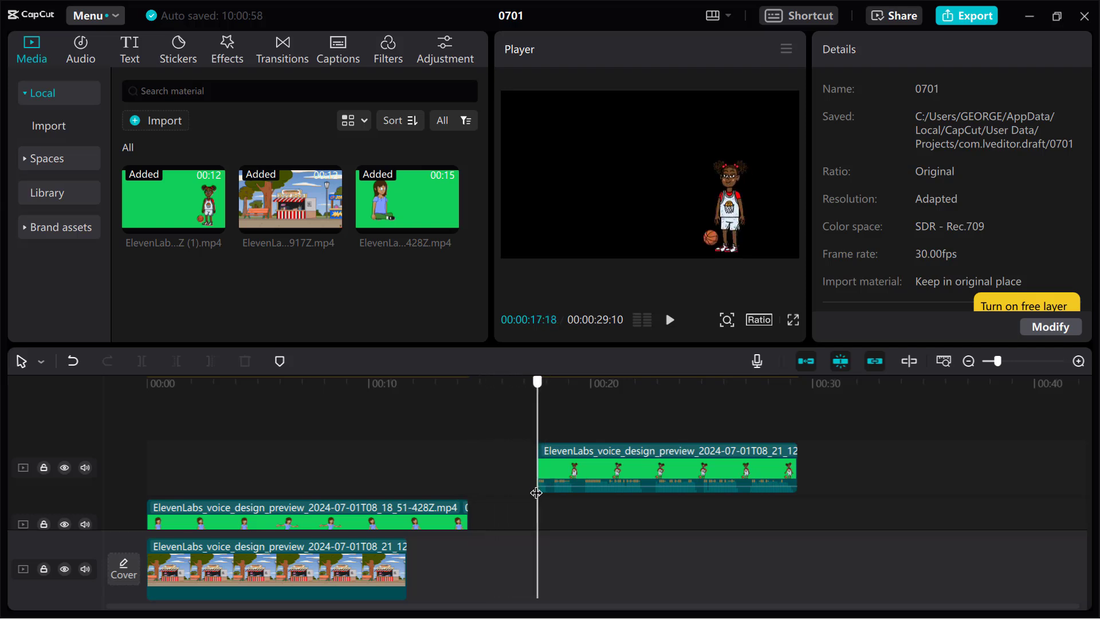
{"action": "key", "text": "space"}
{"action": "key", "text": "space"}
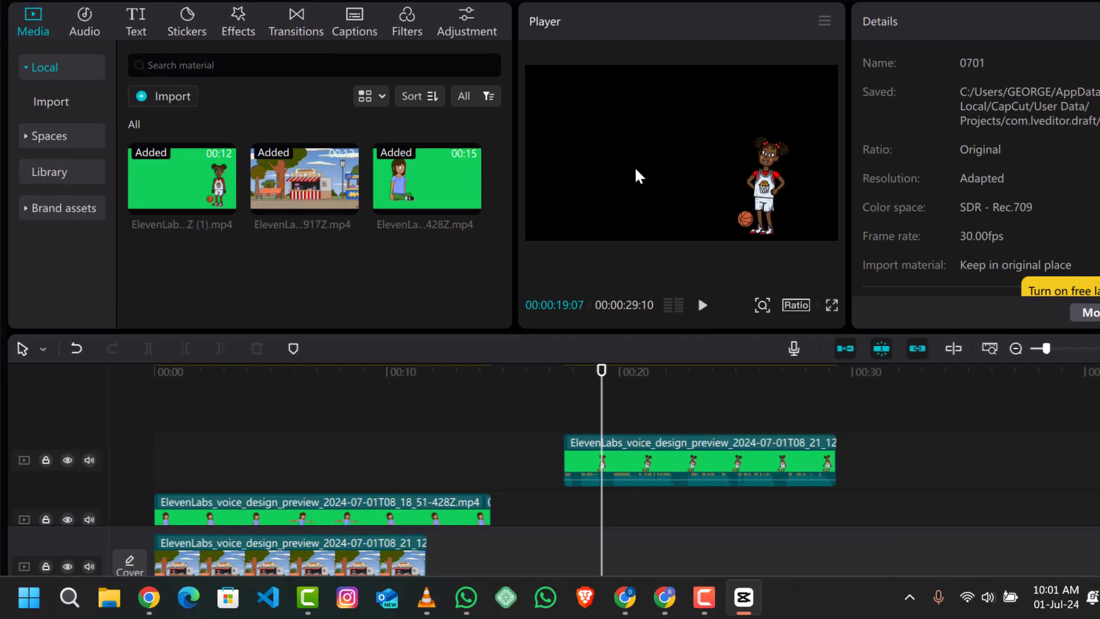
{"action": "left_click", "coordinate": [640, 176]}
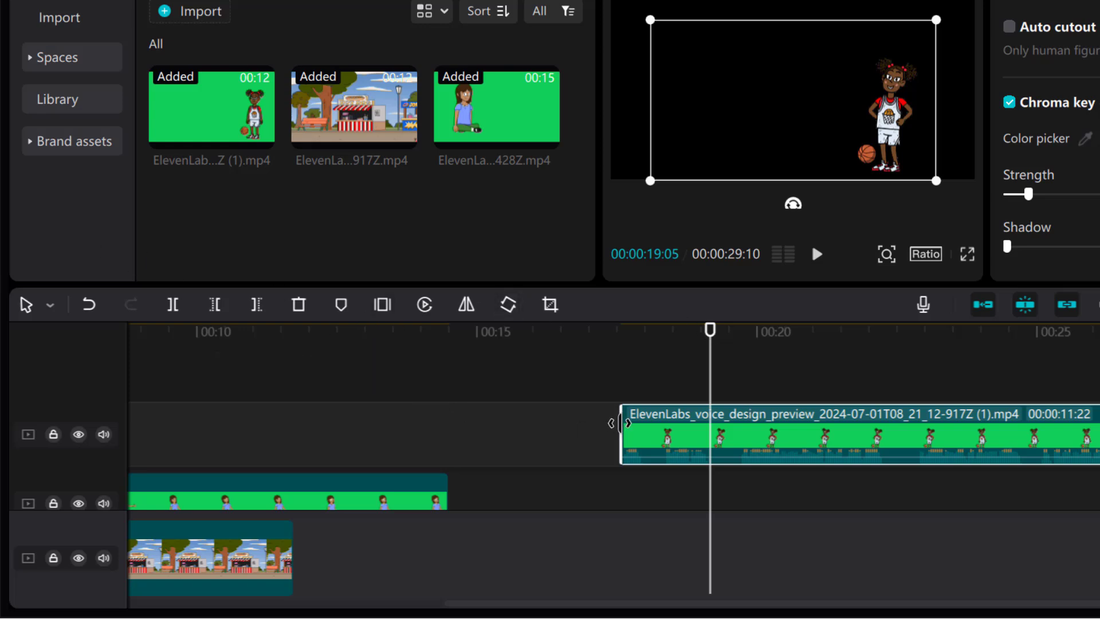
{"action": "left_click", "coordinate": [172, 305]}
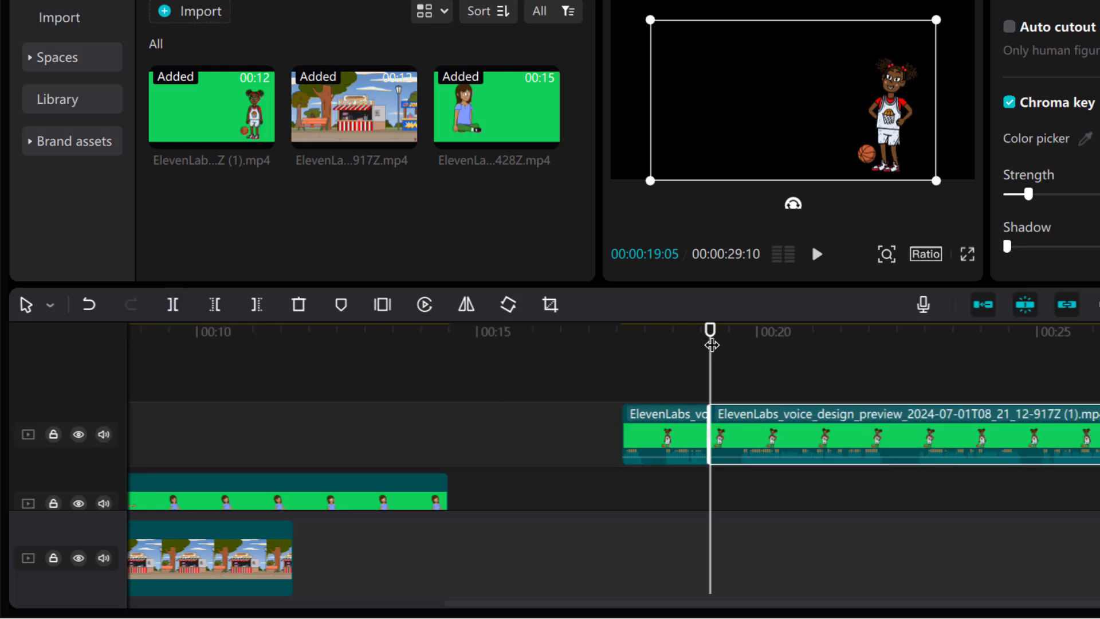
{"action": "left_click_drag", "start_coordinate": [712, 344], "coordinate": [737, 345]}
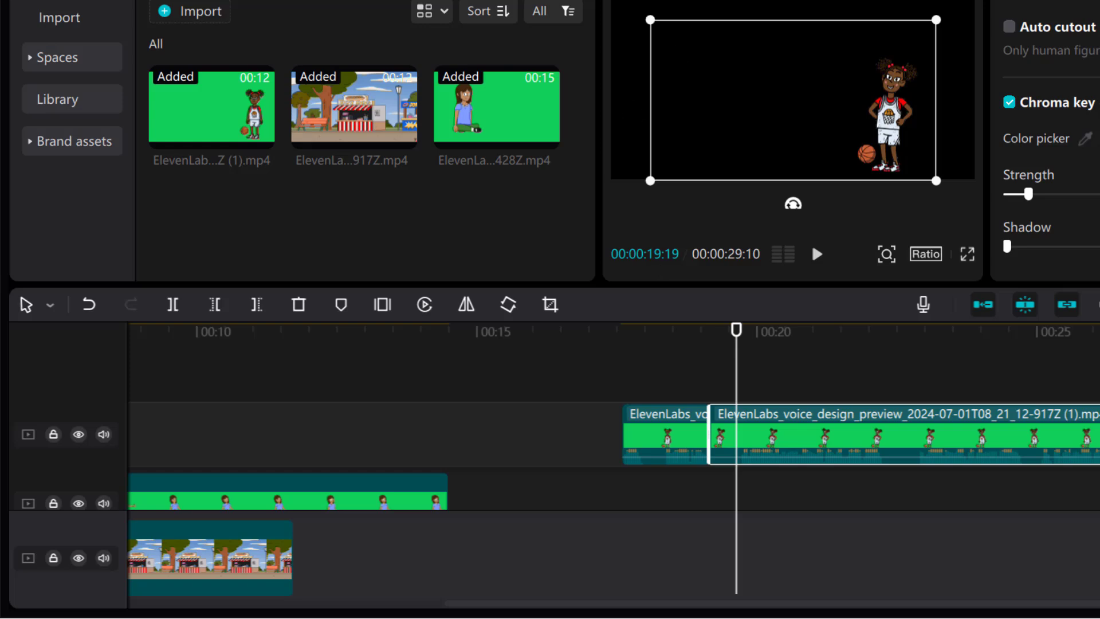
{"action": "left_click", "coordinate": [173, 307]}
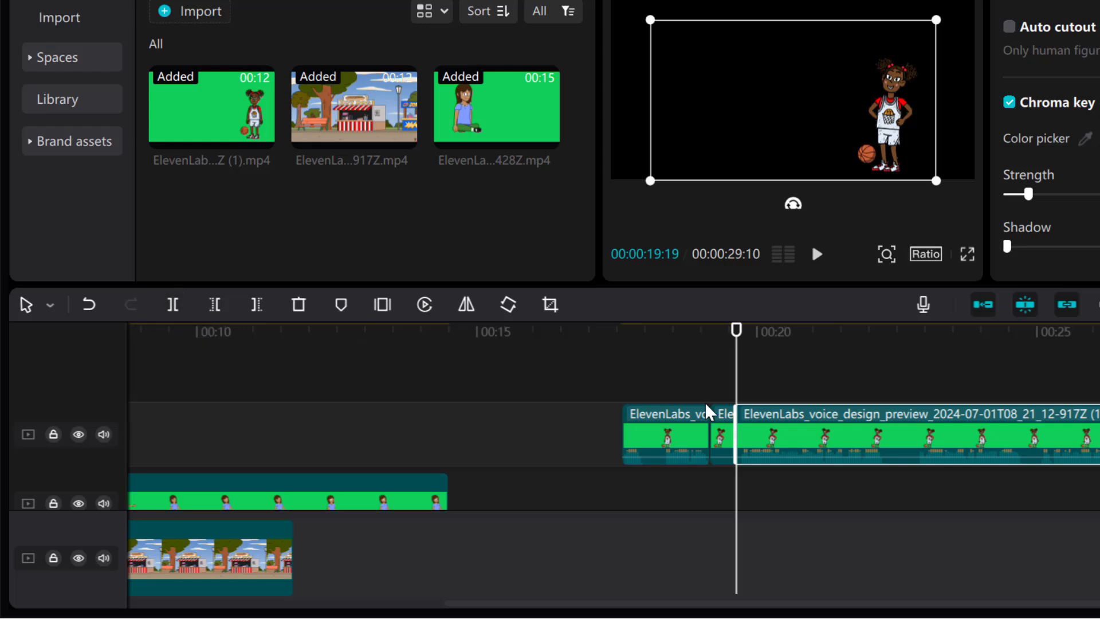
Move the short silent segment cut from the basketball girl's clip to the very start of the timeline, at 00:00:00:00.
{"action": "left_click_drag", "start_coordinate": [720, 443], "coordinate": [262, 437]}
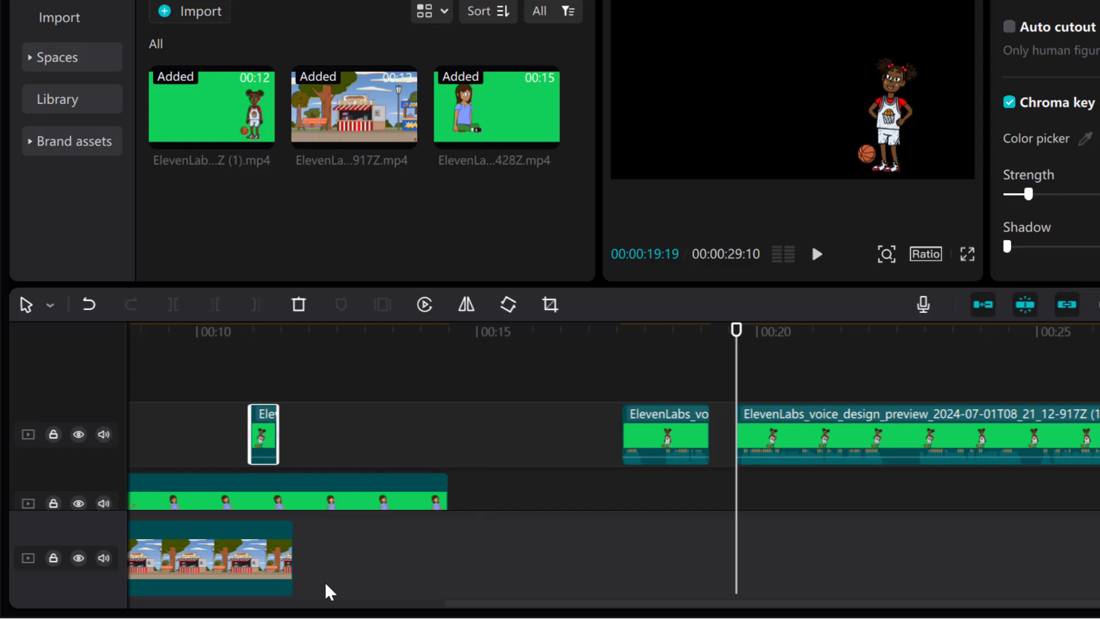
{"action": "left_click_drag", "start_coordinate": [268, 439], "coordinate": [204, 444]}
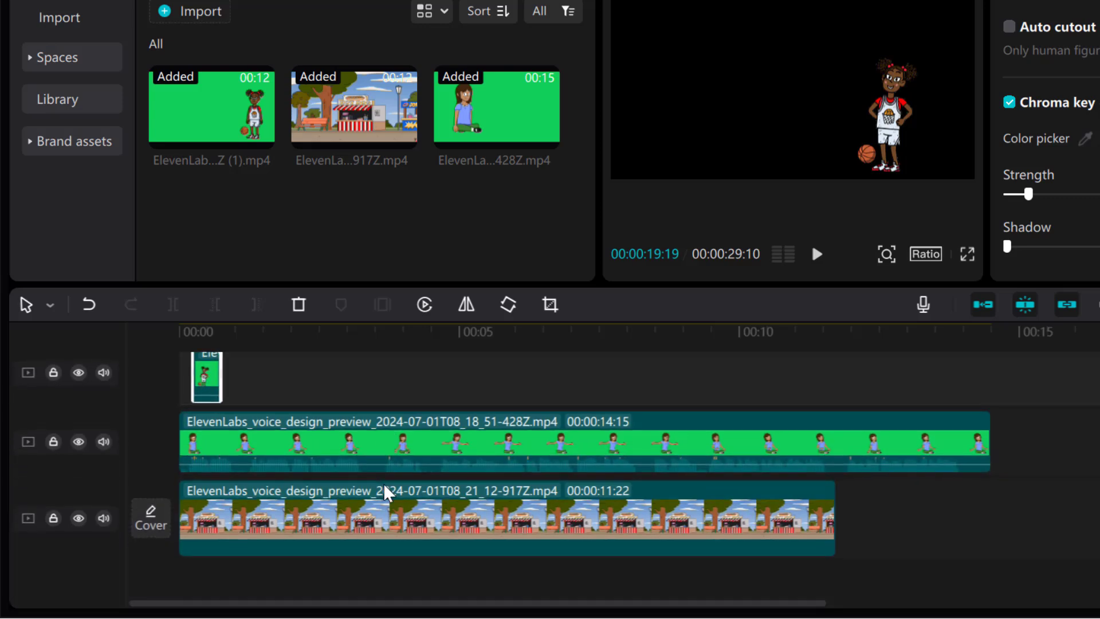
{"action": "scroll", "coordinate": [385, 491], "scroll_direction": "down", "scroll_amount": 1}
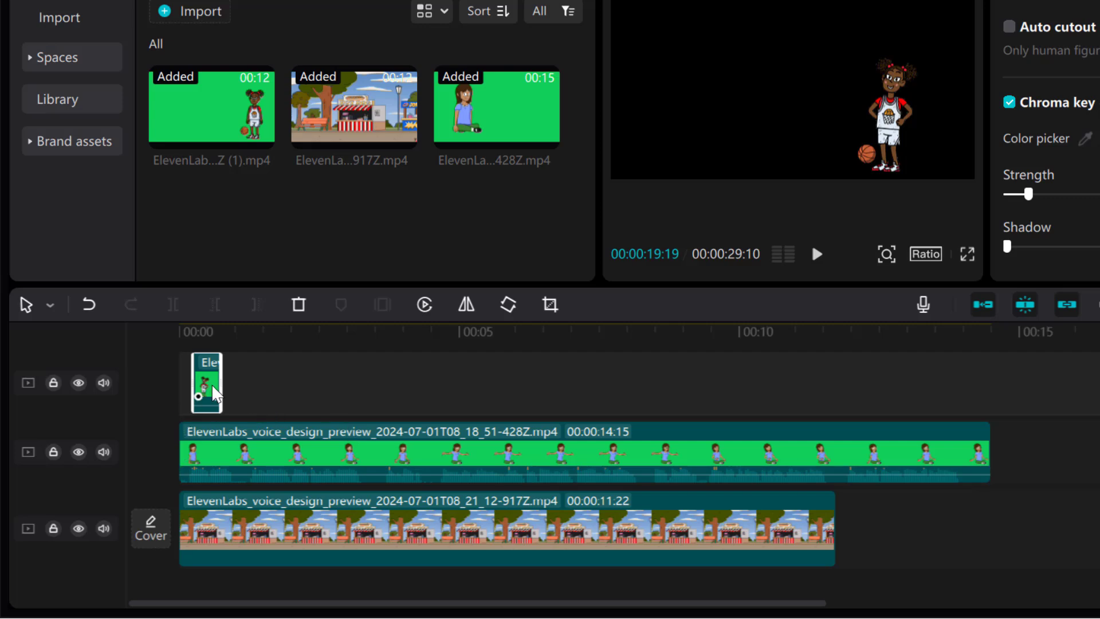
{"action": "left_click_drag", "start_coordinate": [215, 394], "coordinate": [200, 384]}
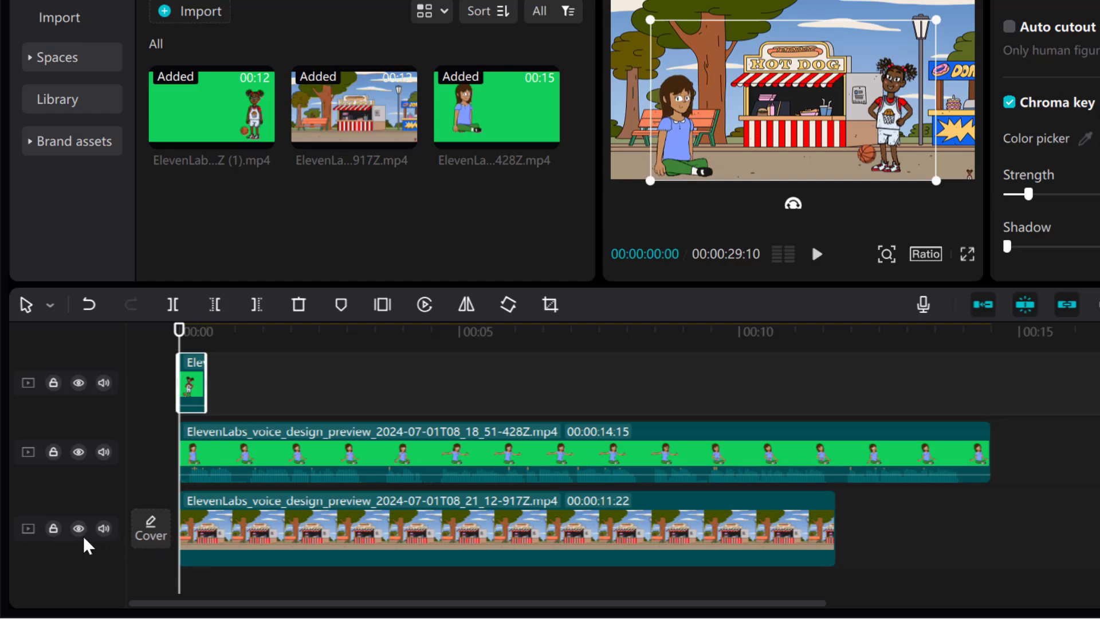
Play through the seated girl's first line to 00:00:03:09, and place a copy of the silent basketball girl segment directly after the first.
{"action": "key", "text": "space"}
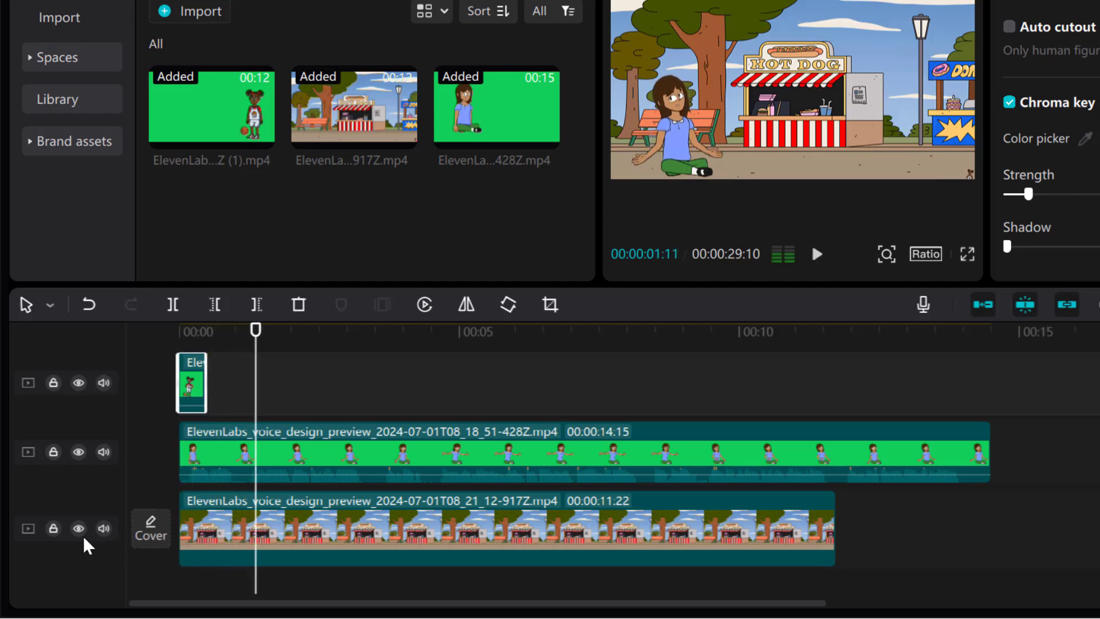
{"action": "key", "text": "space"}
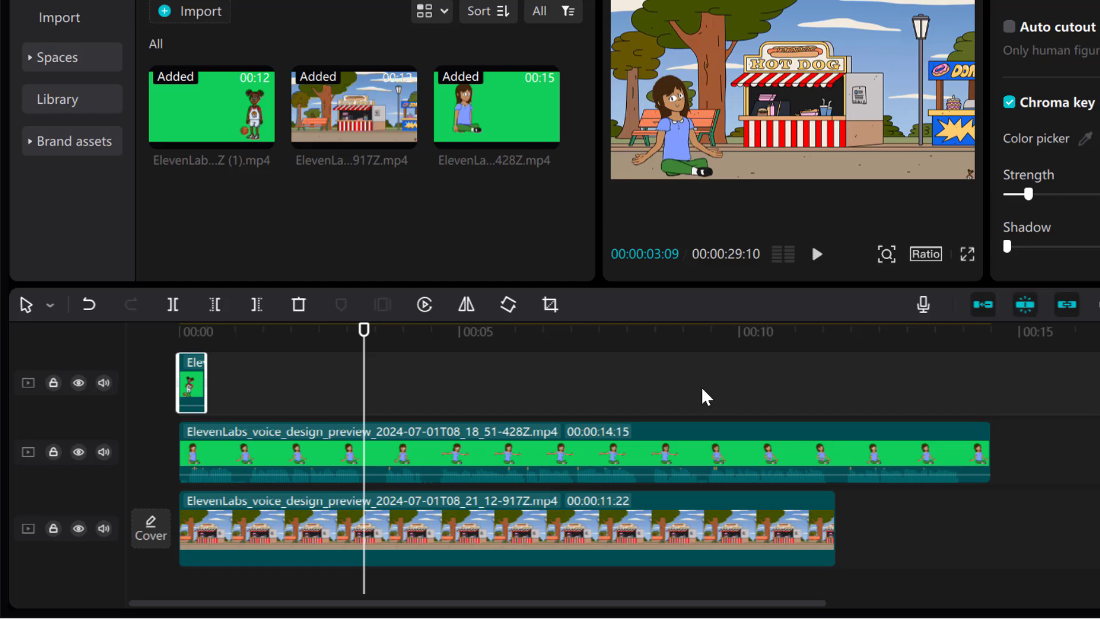
{"action": "right_click", "coordinate": [199, 397]}
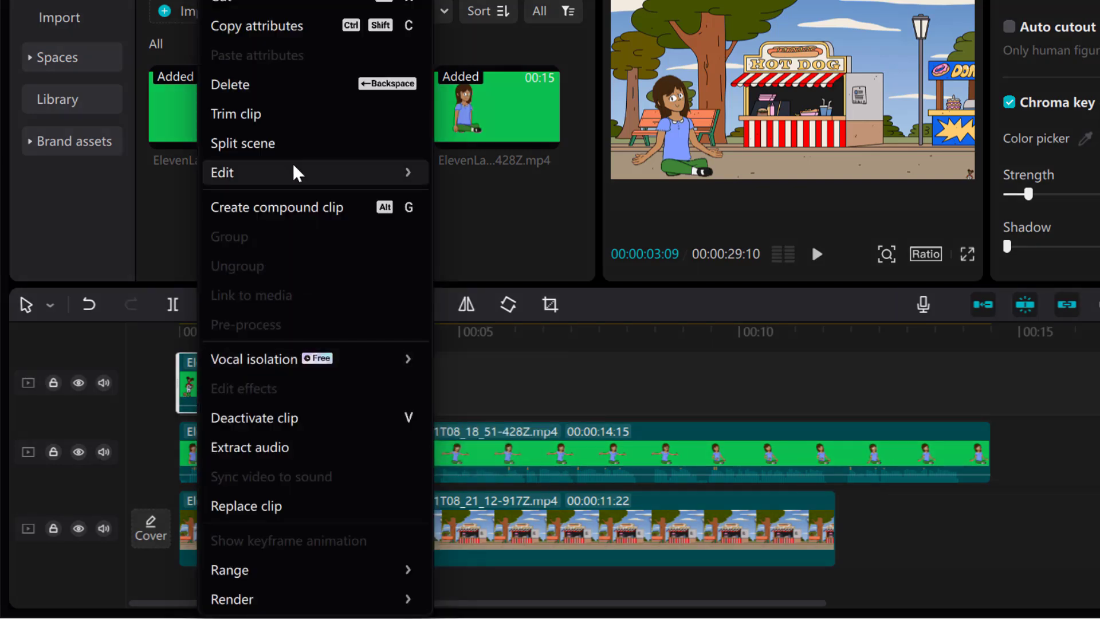
{"action": "left_click", "coordinate": [294, 25]}
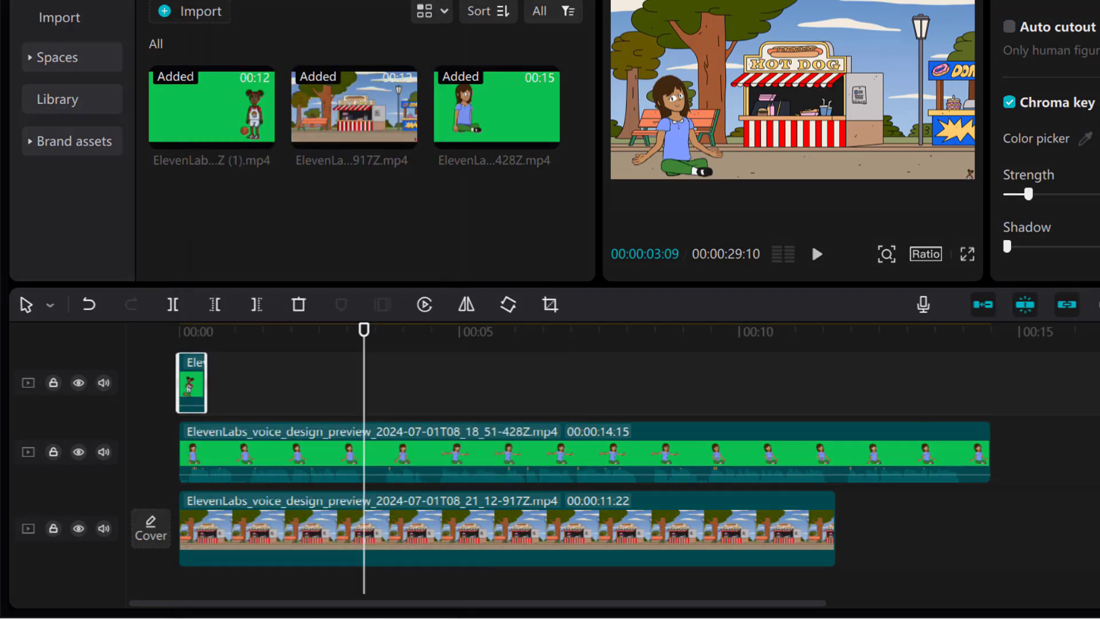
{"action": "right_click", "coordinate": [227, 384]}
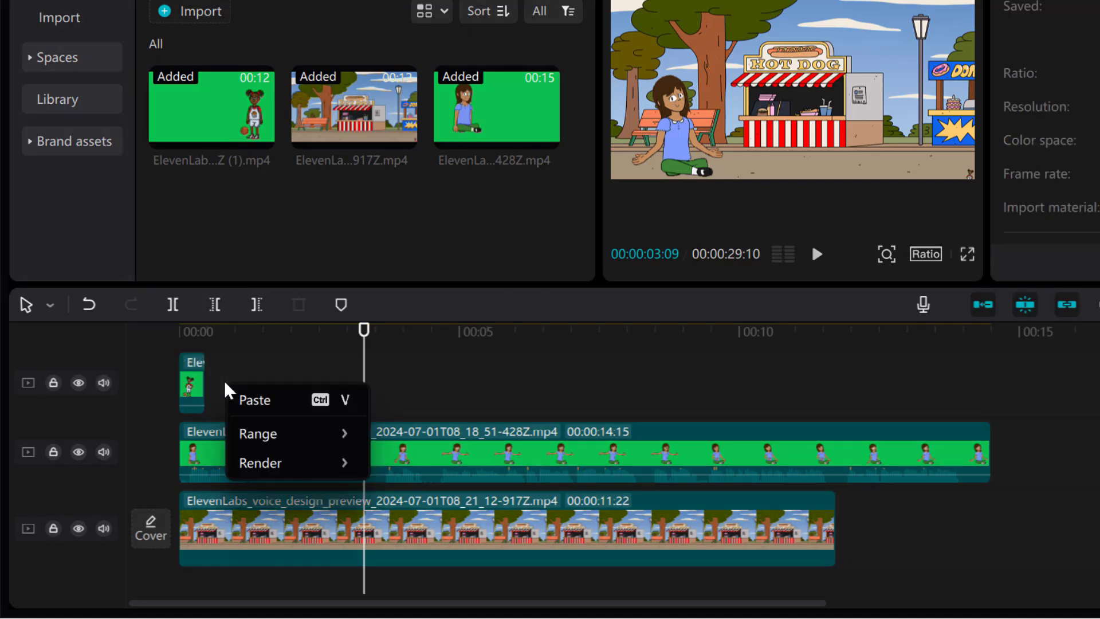
{"action": "left_click", "coordinate": [279, 401]}
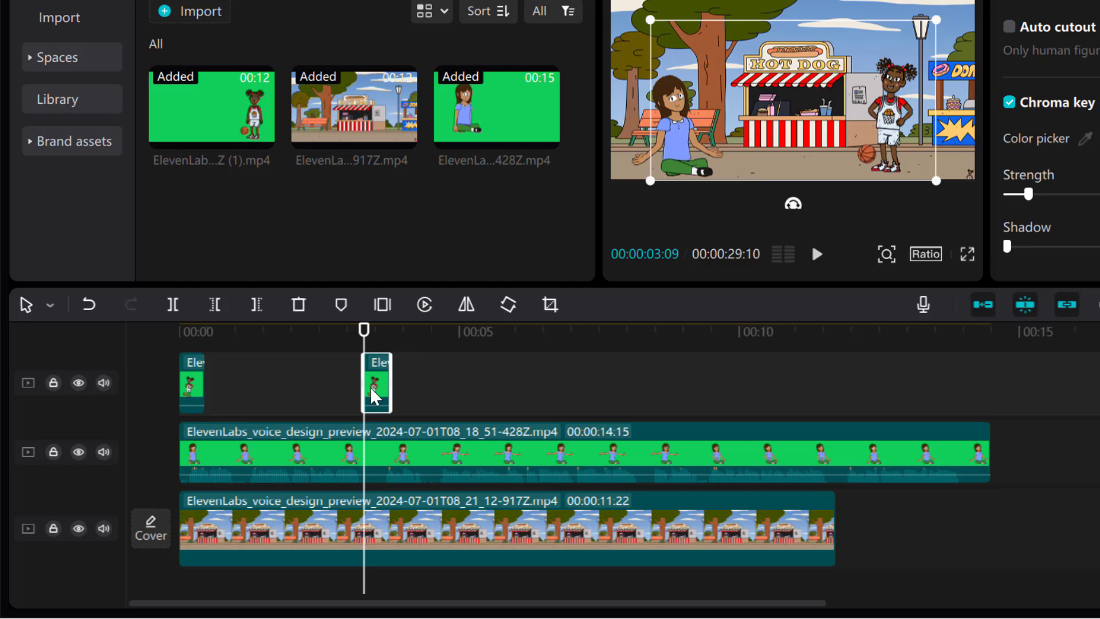
{"action": "left_click_drag", "start_coordinate": [373, 395], "coordinate": [221, 400]}
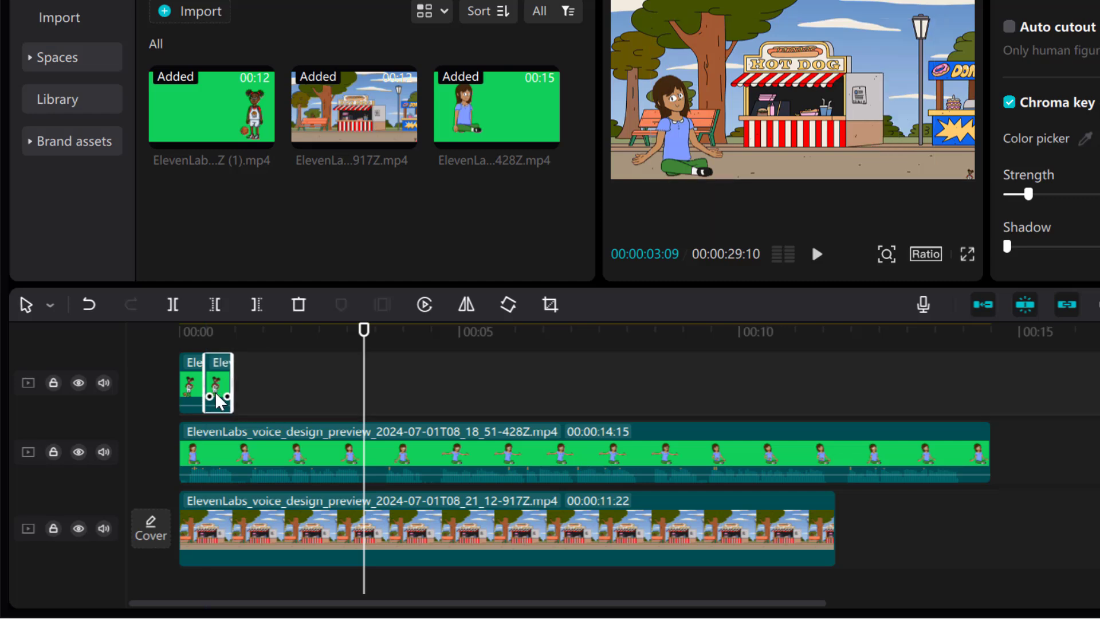
Add five more copies of the silent basketball girl segment end to end, filling her track up to 00:00:03:09.
{"action": "key", "text": "ctrl+v"}
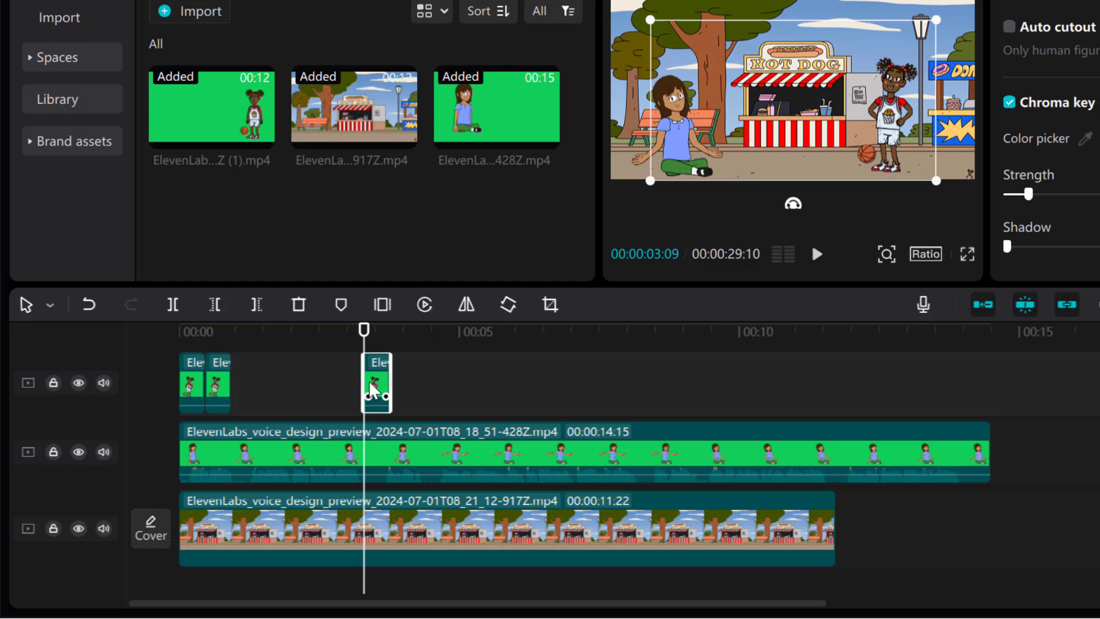
{"action": "left_click_drag", "start_coordinate": [383, 380], "coordinate": [249, 394]}
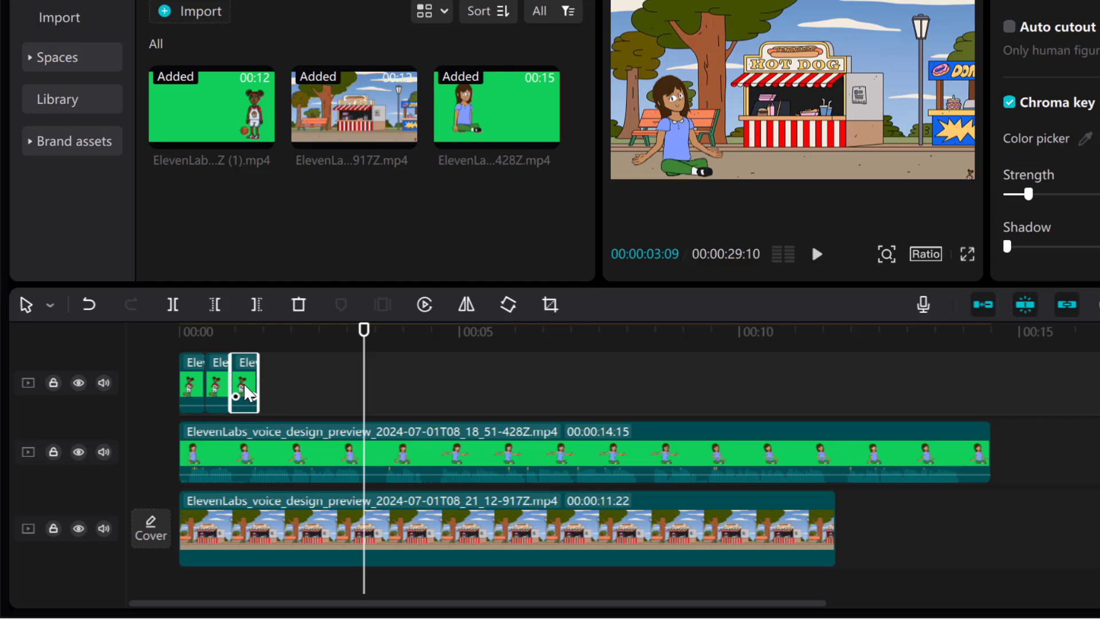
{"action": "key", "text": "ctrl+v"}
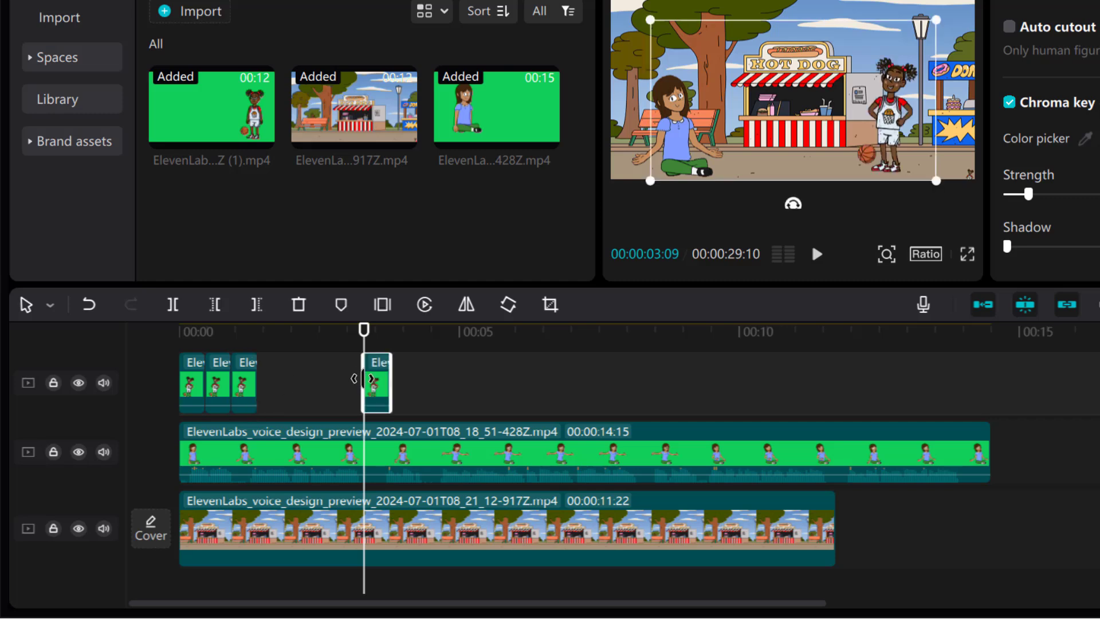
{"action": "left_click_drag", "start_coordinate": [380, 392], "coordinate": [279, 392]}
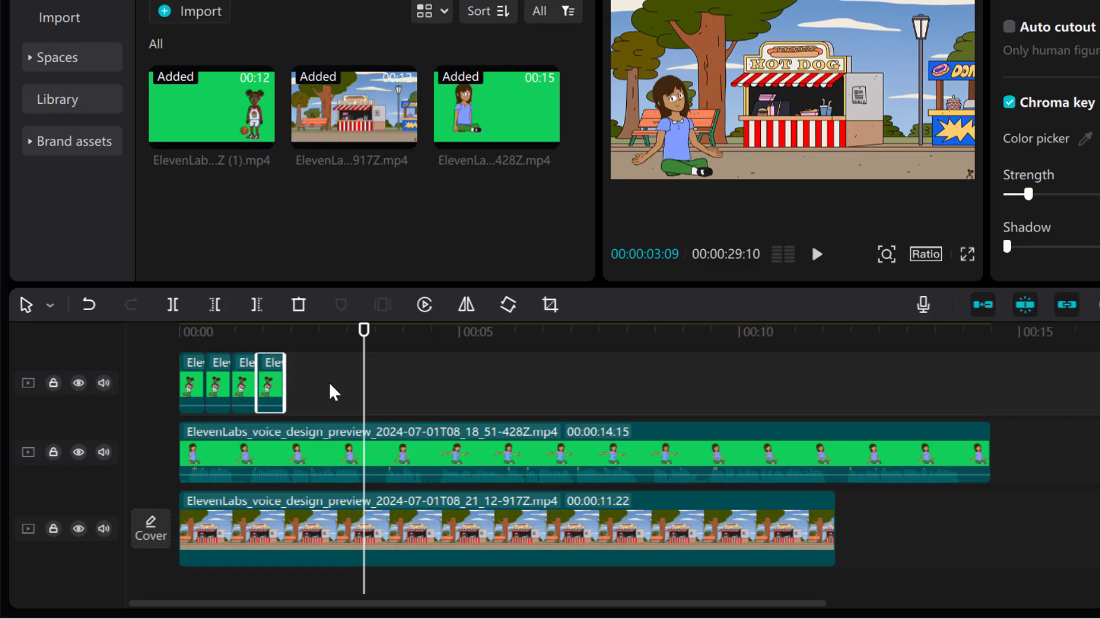
{"action": "key", "text": "ctrl+v"}
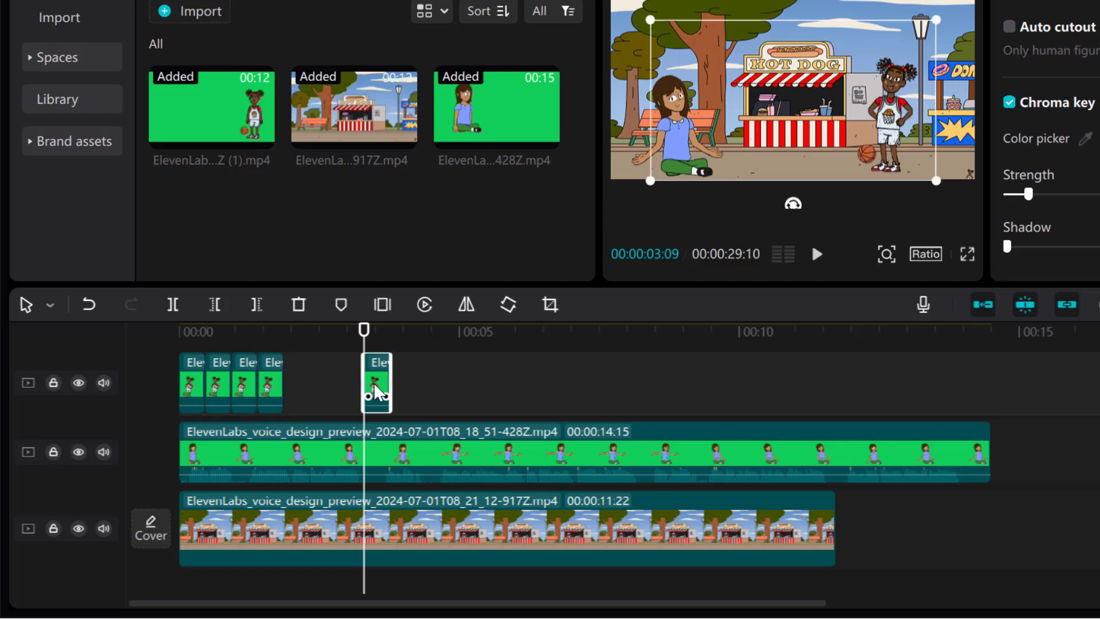
{"action": "left_click_drag", "start_coordinate": [366, 394], "coordinate": [302, 395]}
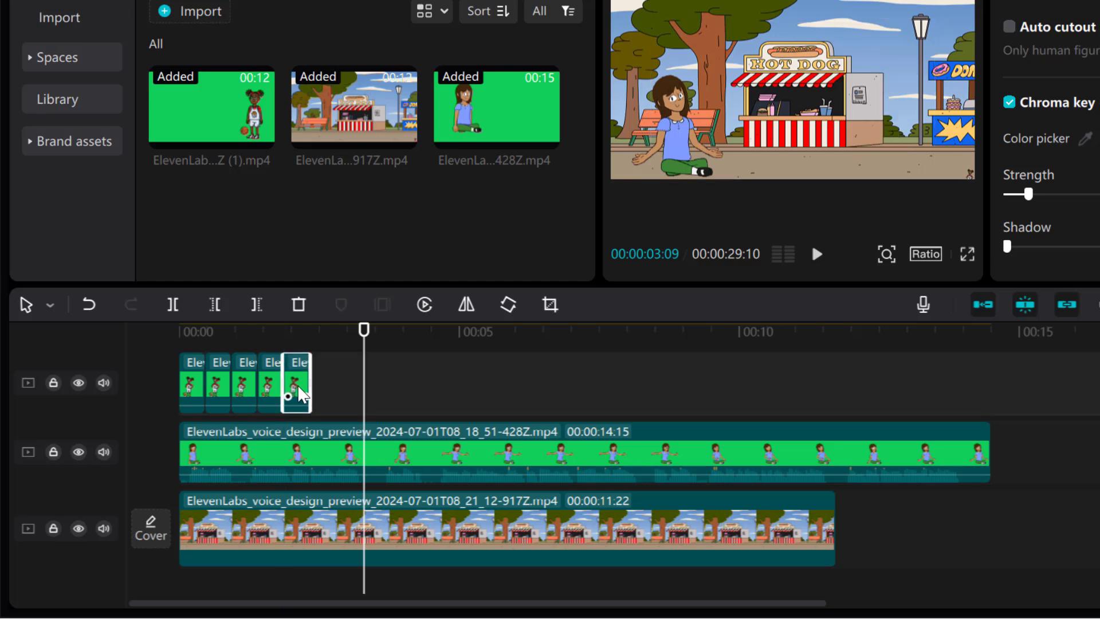
{"action": "key", "text": "ctrl+v"}
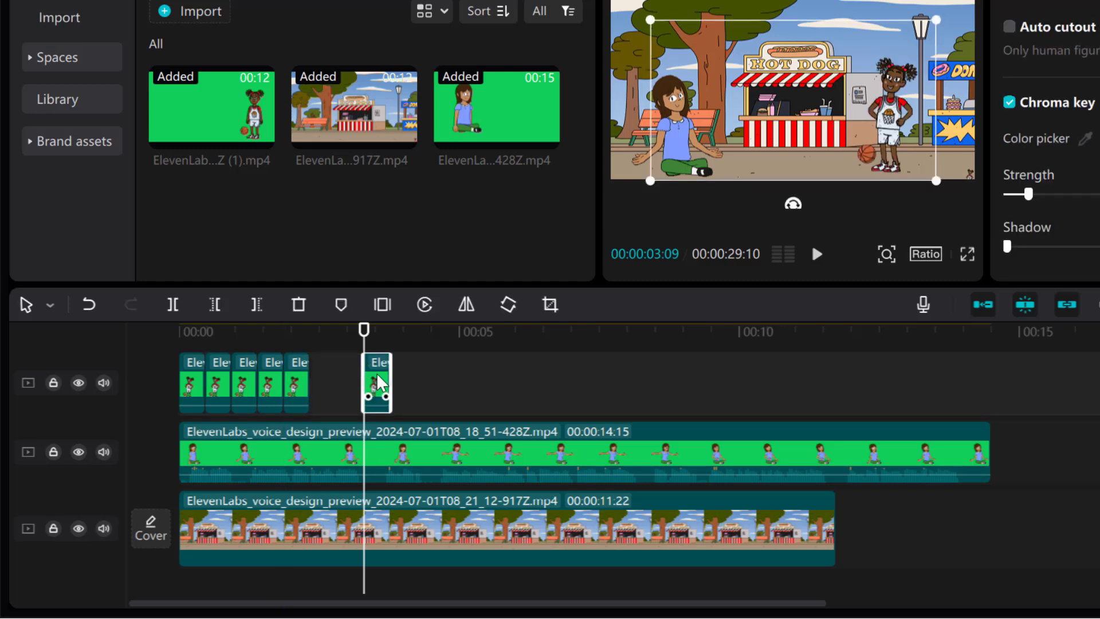
{"action": "left_click_drag", "start_coordinate": [379, 383], "coordinate": [323, 434]}
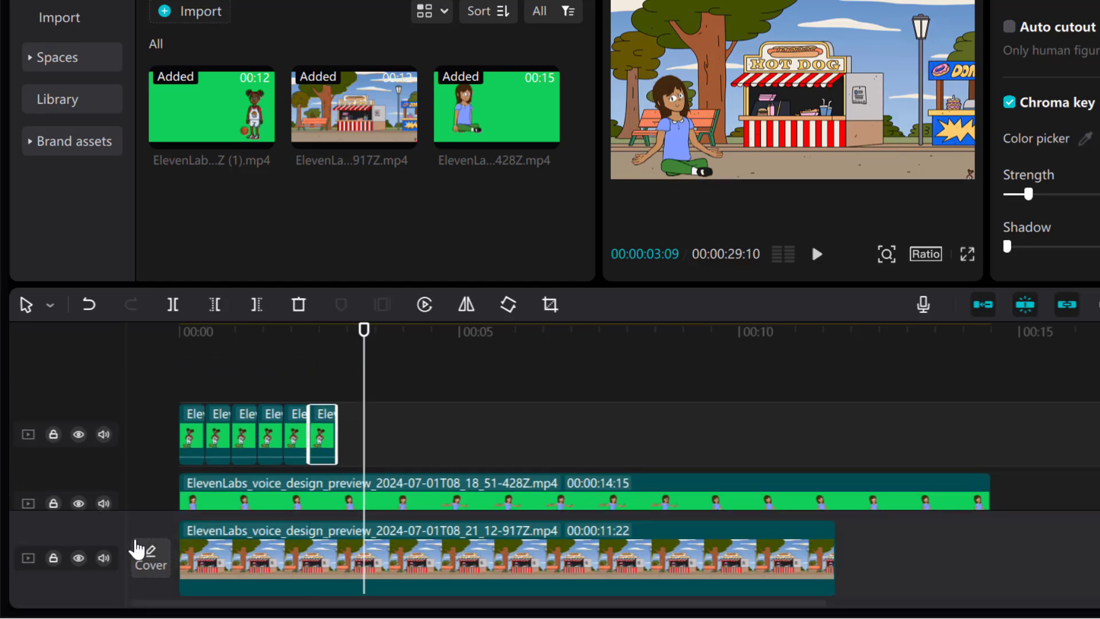
{"action": "key", "text": "ctrl+v"}
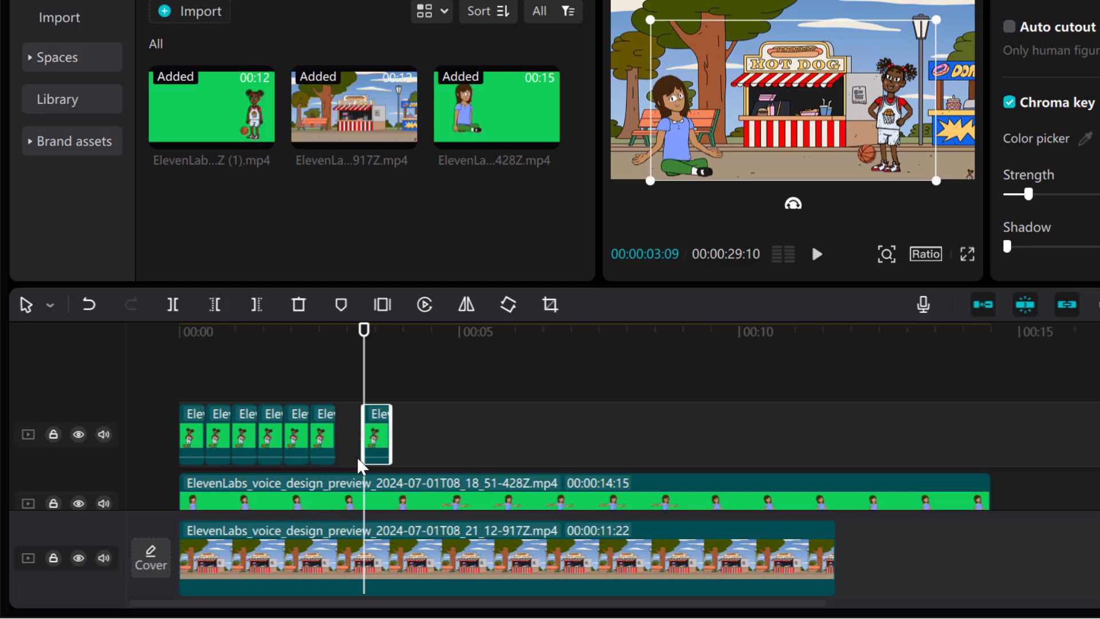
{"action": "left_click_drag", "start_coordinate": [380, 429], "coordinate": [356, 431]}
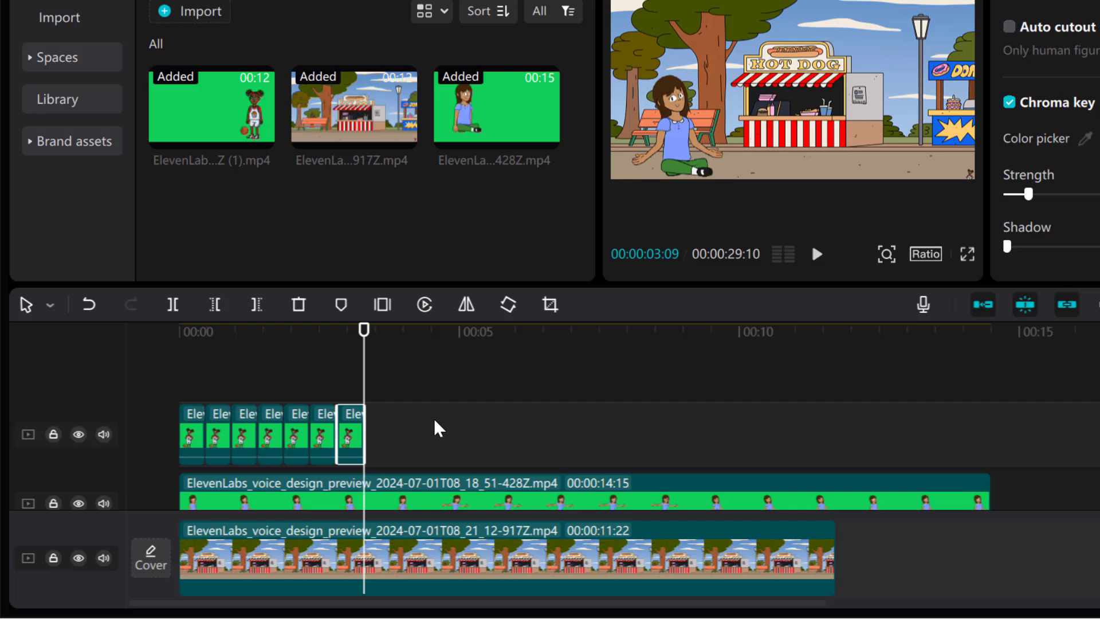
Split the seated girl's clip at 00:00:03:09 and 00:00:03:20 to isolate a short silent segment.
{"action": "scroll", "coordinate": [546, 459], "scroll_direction": "down", "scroll_amount": 3}
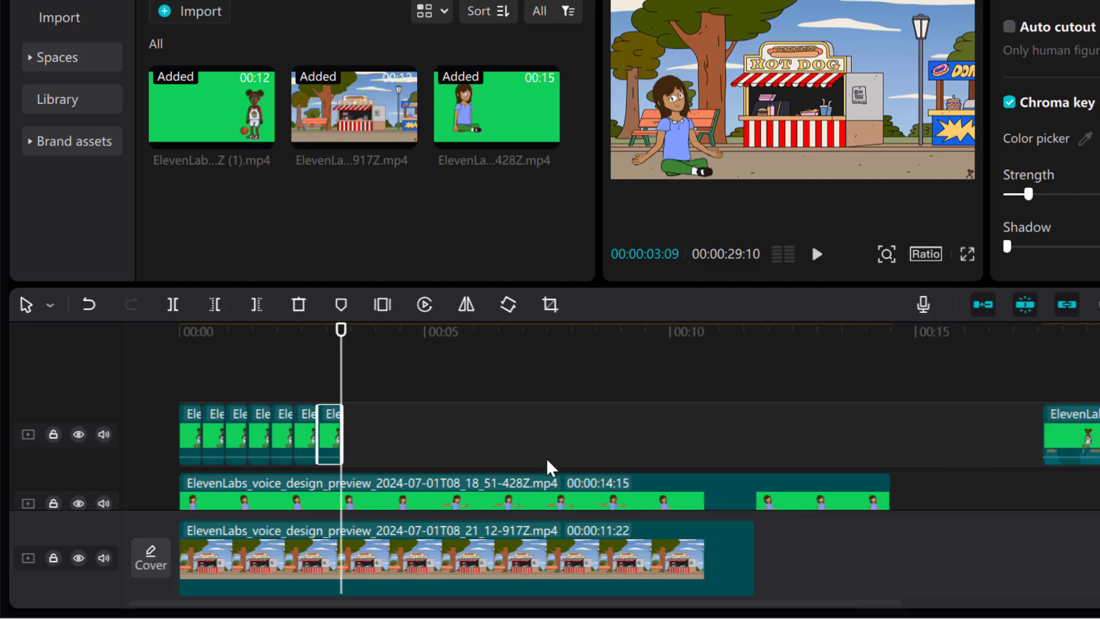
{"action": "scroll", "coordinate": [561, 425], "scroll_direction": "down", "scroll_amount": 2}
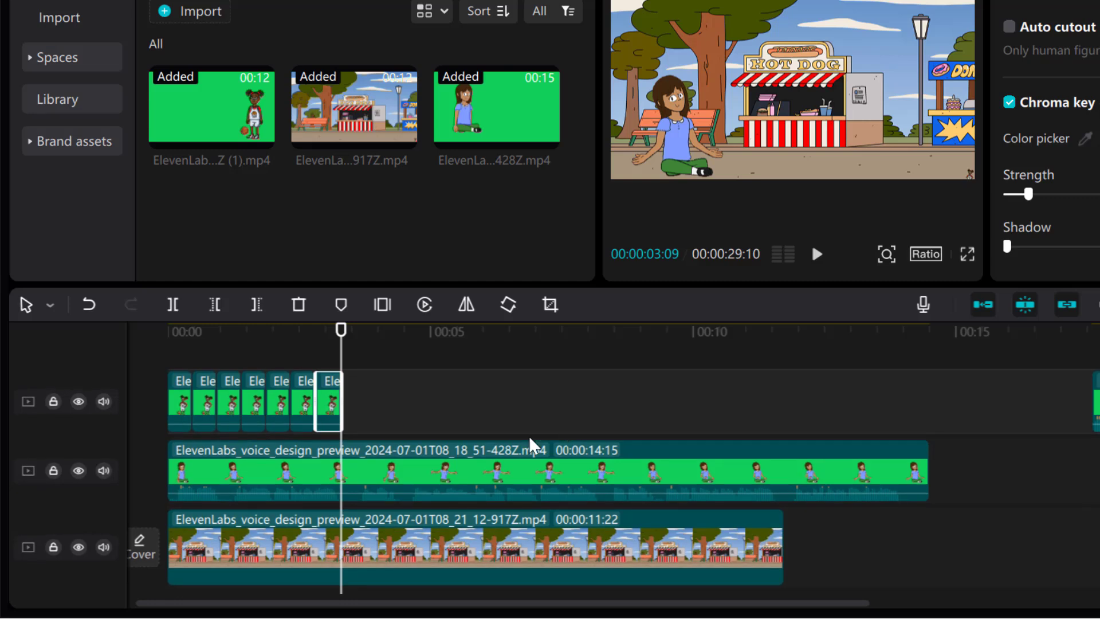
{"action": "left_click", "coordinate": [504, 467]}
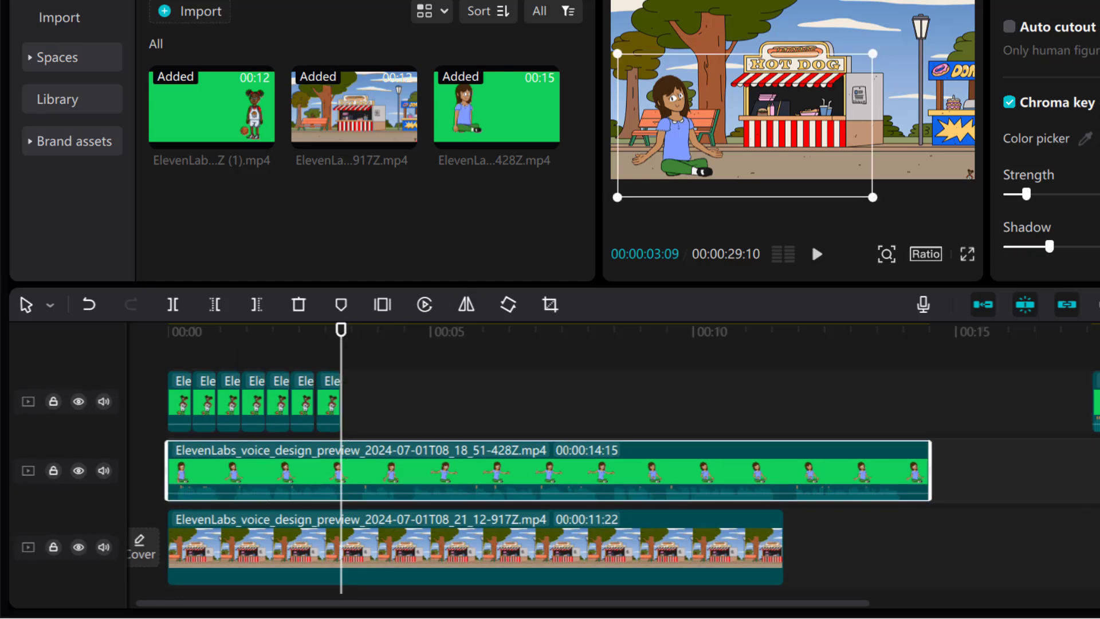
{"action": "key", "text": "ctrl+equal"}
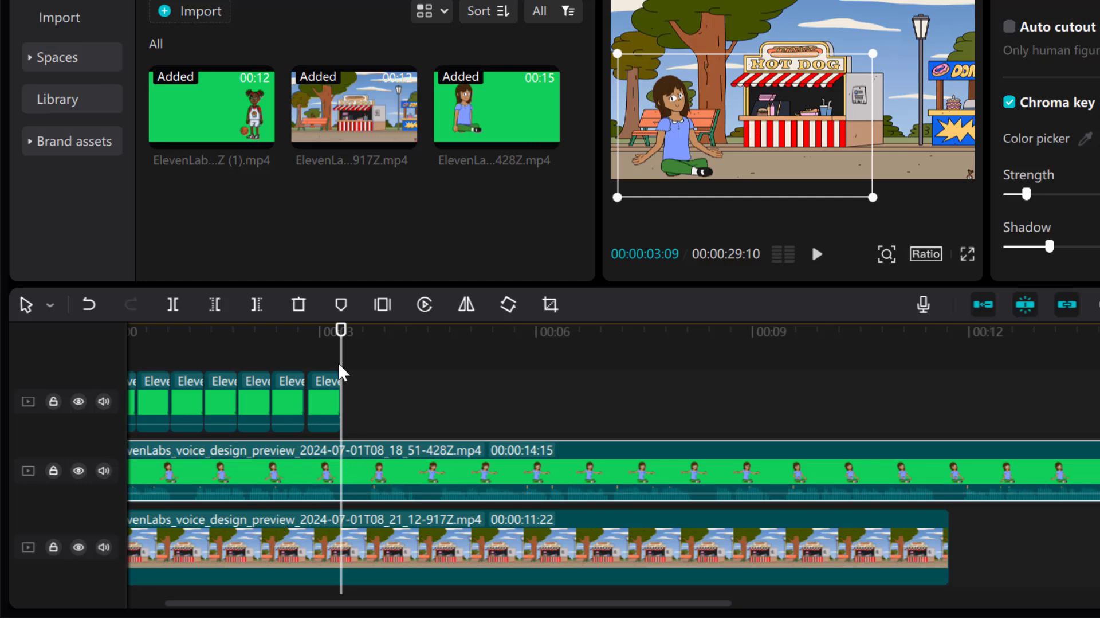
{"action": "mouse_move", "coordinate": [338, 357]}
{"action": "left_mouse_down"}
{"action": "mouse_move", "coordinate": [368, 363]}
{"action": "mouse_move", "coordinate": [343, 361]}
{"action": "left_mouse_up"}
{"action": "mouse_move", "coordinate": [314, 382]}
{"action": "left_click", "coordinate": [173, 304]}
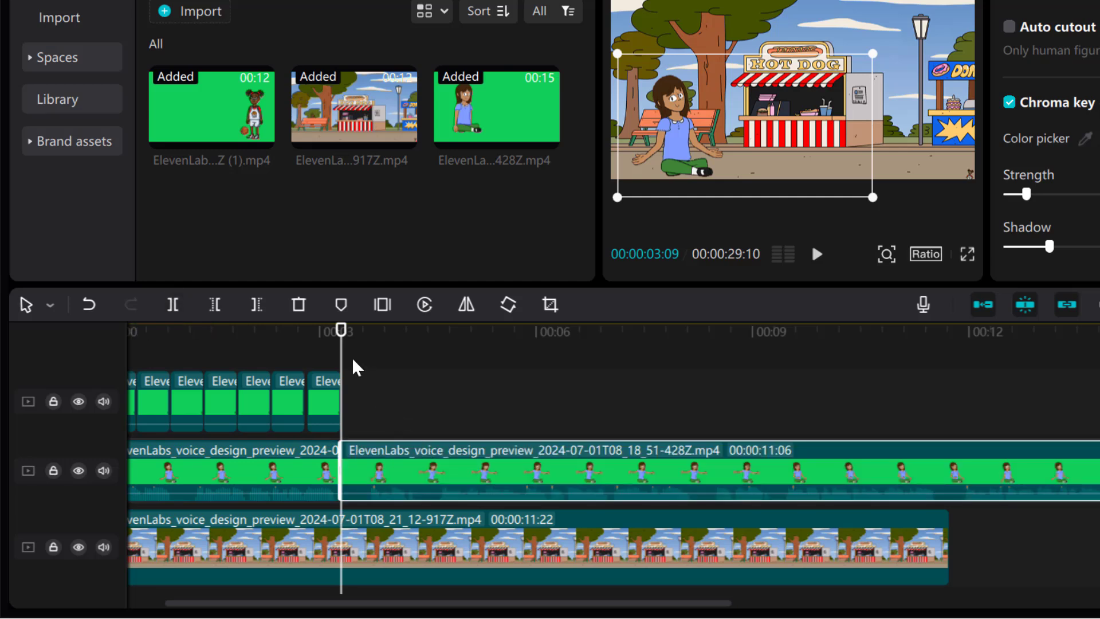
{"action": "left_click_drag", "start_coordinate": [341, 357], "coordinate": [368, 357]}
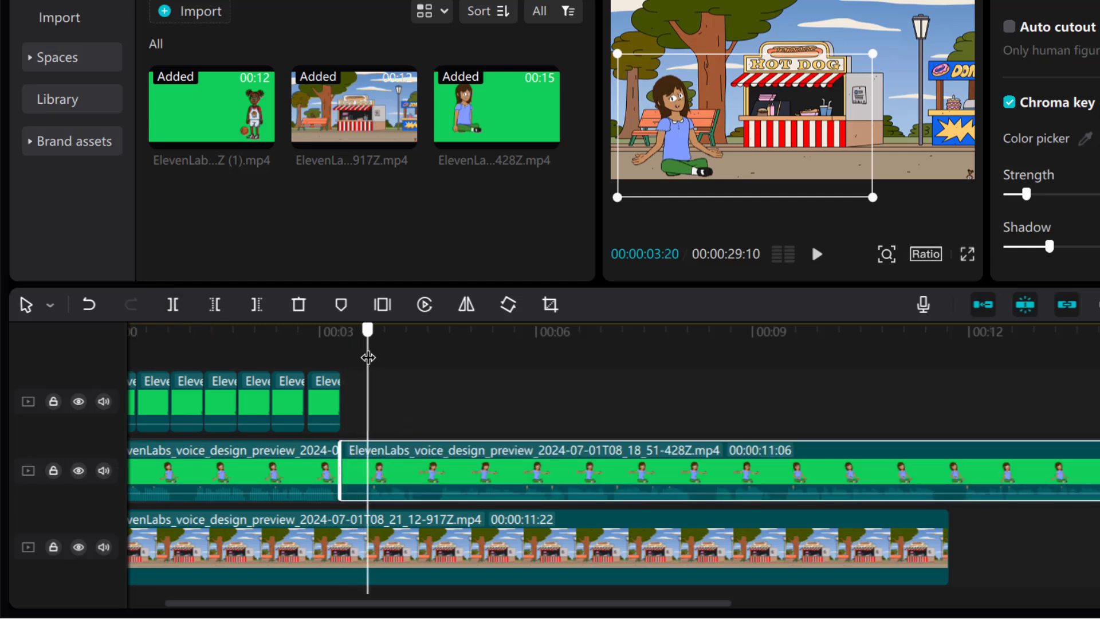
{"action": "left_click", "coordinate": [174, 308]}
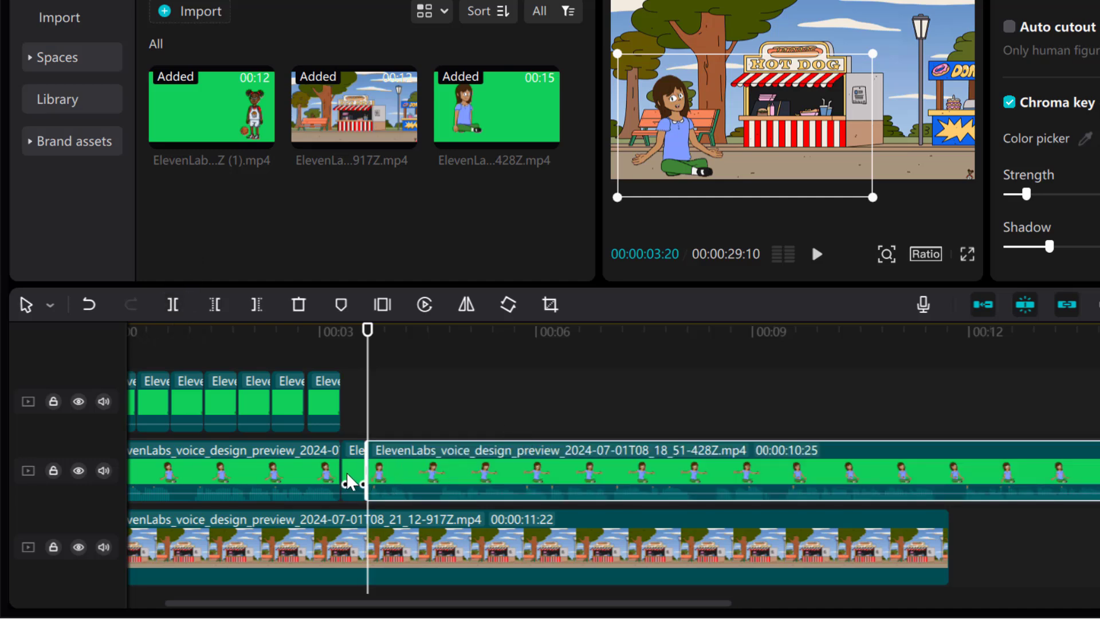
Park the seated girl's silent segment on a new track above and shift her remaining clip to start at about 00:00:06:23.
{"action": "left_click_drag", "start_coordinate": [349, 480], "coordinate": [372, 375]}
{"action": "scroll", "coordinate": [437, 476], "scroll_direction": "down", "scroll_amount": 2}
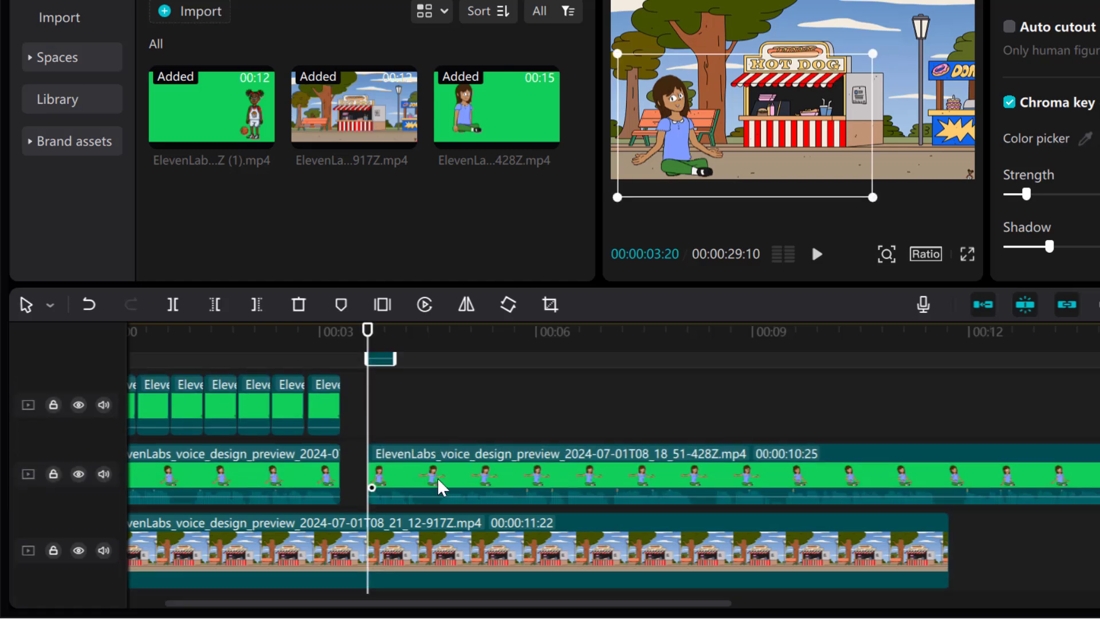
{"action": "left_click_drag", "start_coordinate": [439, 480], "coordinate": [672, 450]}
Close the gap between the basketball girl's two speaking clips and move both together to start at about 00:00:05:00.
{"action": "scroll", "coordinate": [755, 415], "scroll_direction": "right", "scroll_amount": 10}
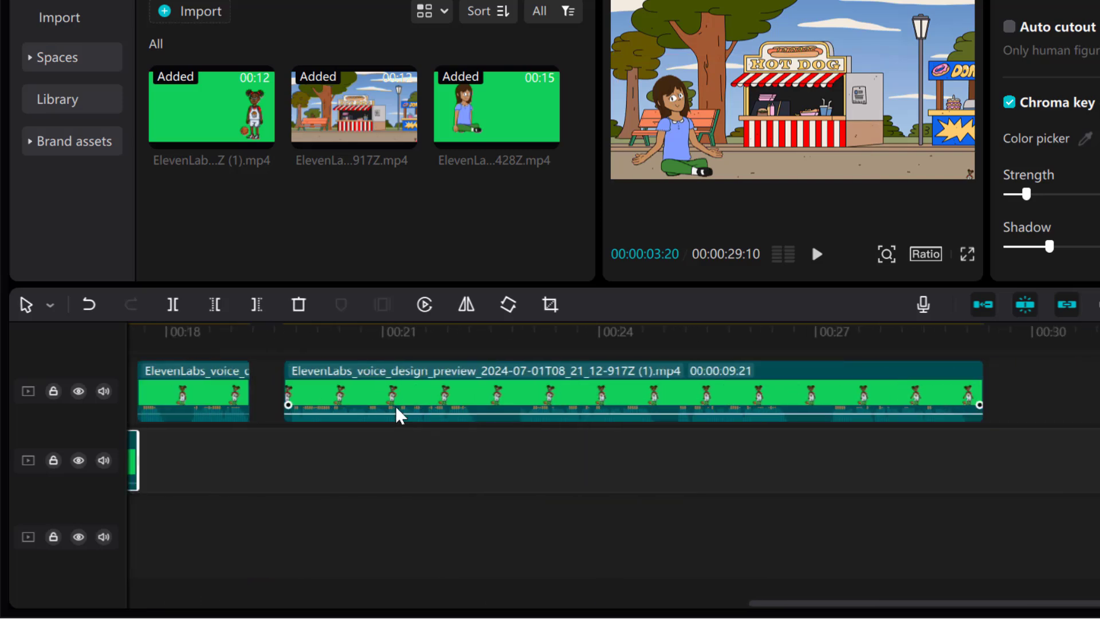
{"action": "left_click_drag", "start_coordinate": [226, 390], "coordinate": [262, 386]}
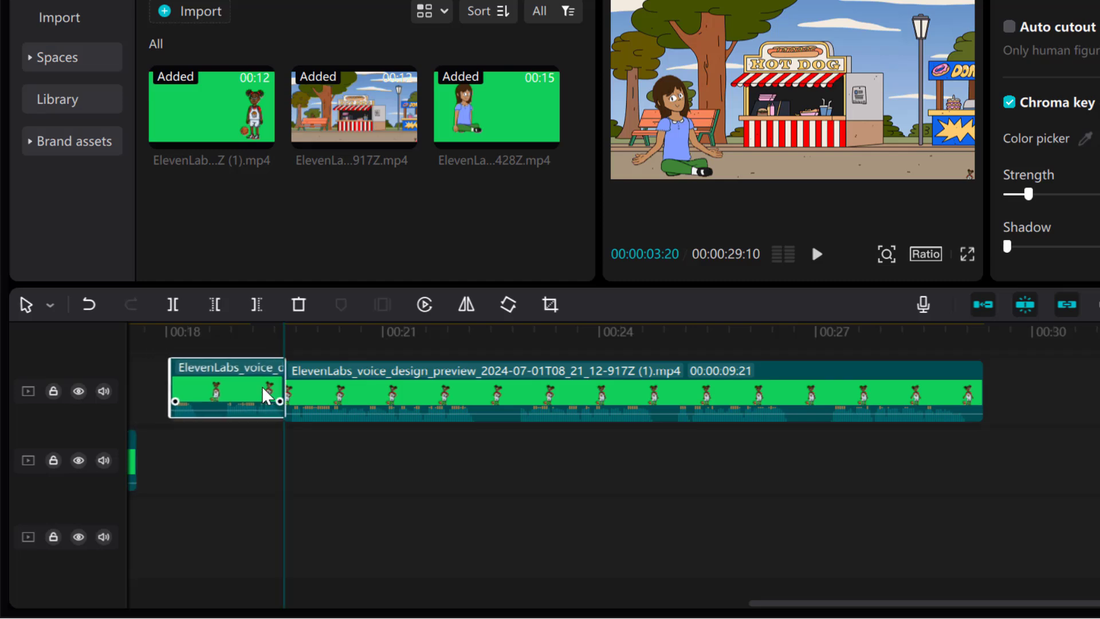
{"action": "left_click_drag", "start_coordinate": [1033, 412], "coordinate": [191, 407]}
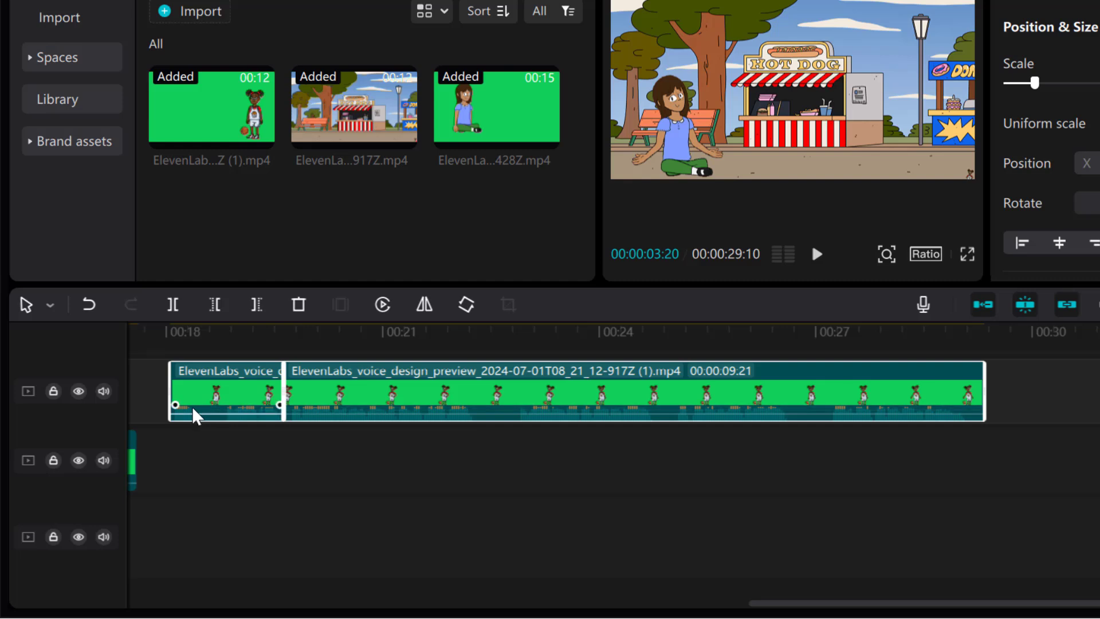
{"action": "scroll", "coordinate": [469, 429], "scroll_direction": "up", "scroll_amount": 5}
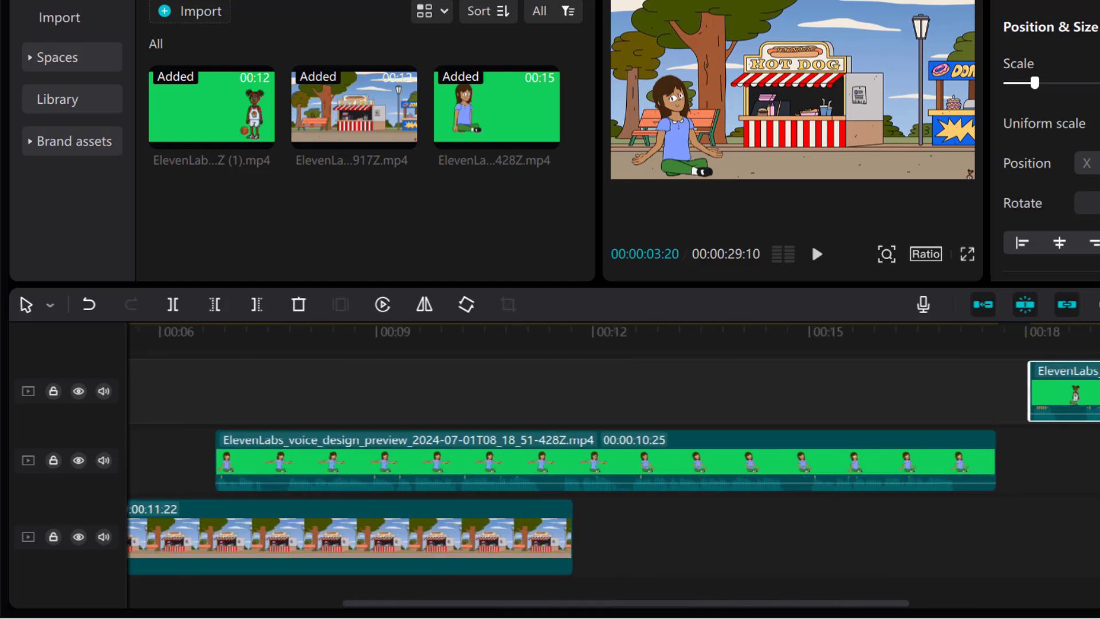
{"action": "left_click_drag", "start_coordinate": [1071, 395], "coordinate": [305, 484]}
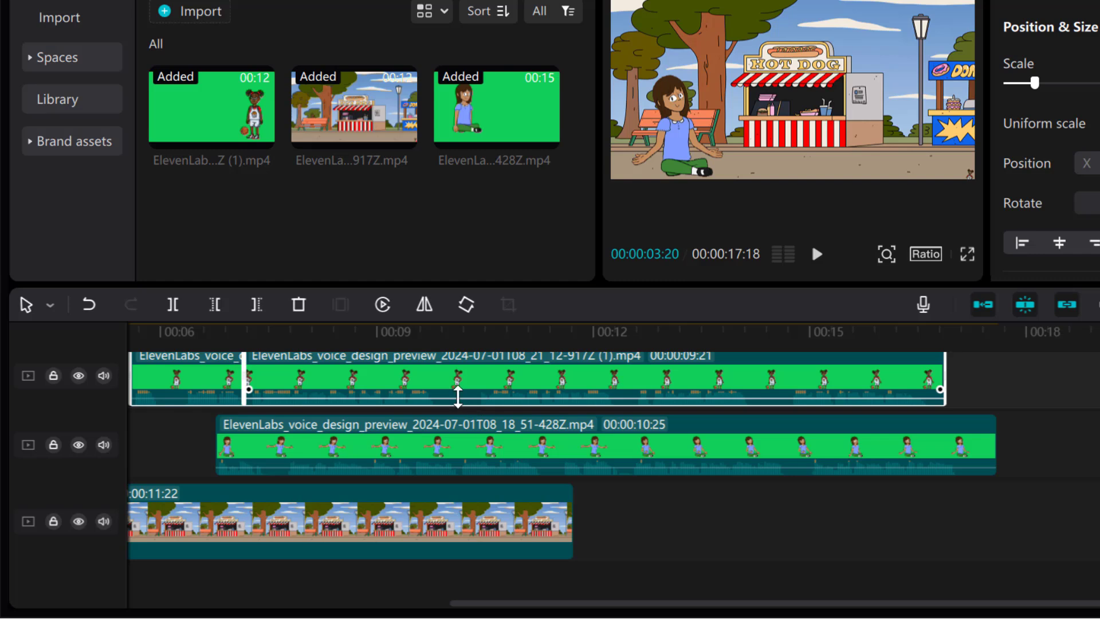
{"action": "left_click_drag", "start_coordinate": [462, 372], "coordinate": [424, 373]}
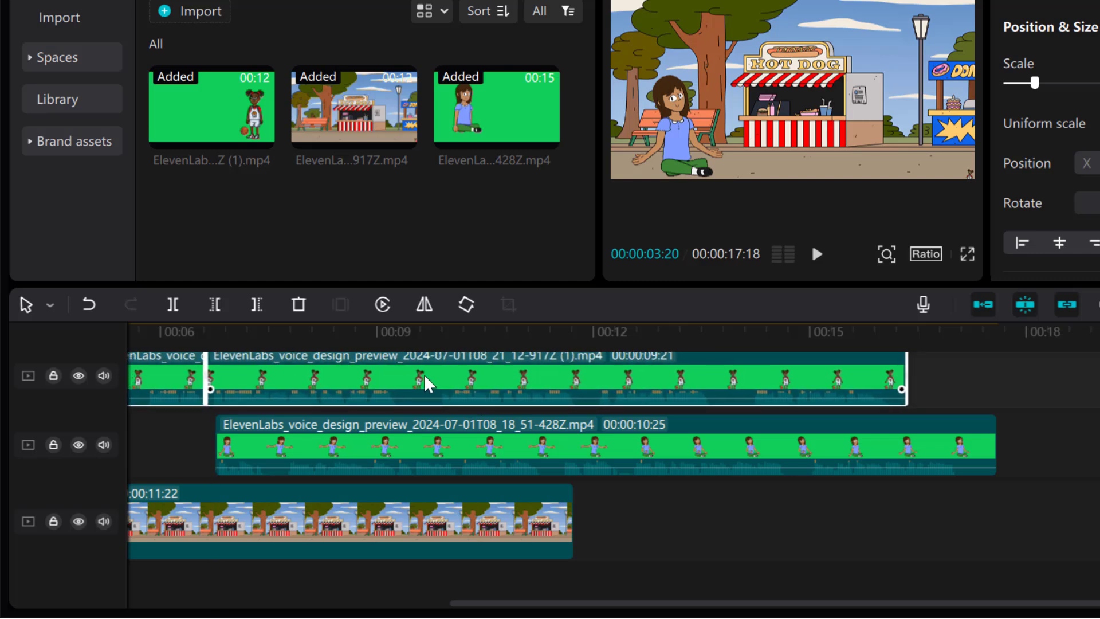
Move the basketball girl's two speaking clips to start at 00:00:03:09 and split the first one at 00:00:03:20 and 00:00:04:02.
{"action": "scroll", "coordinate": [314, 445], "scroll_direction": "left", "scroll_amount": 5}
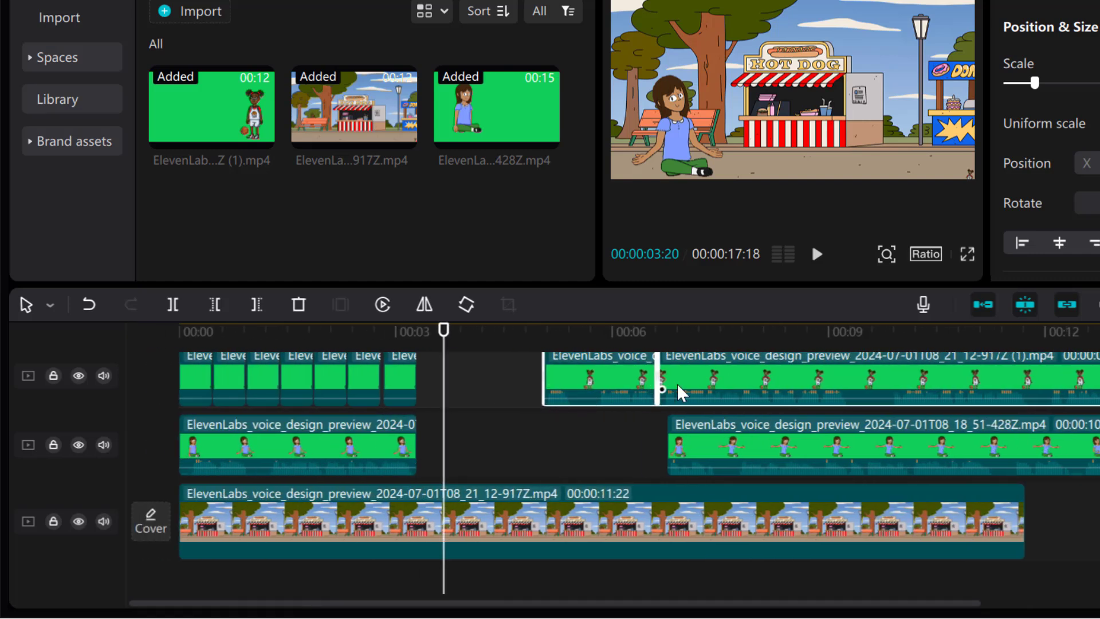
{"action": "left_click_drag", "start_coordinate": [716, 384], "coordinate": [587, 389]}
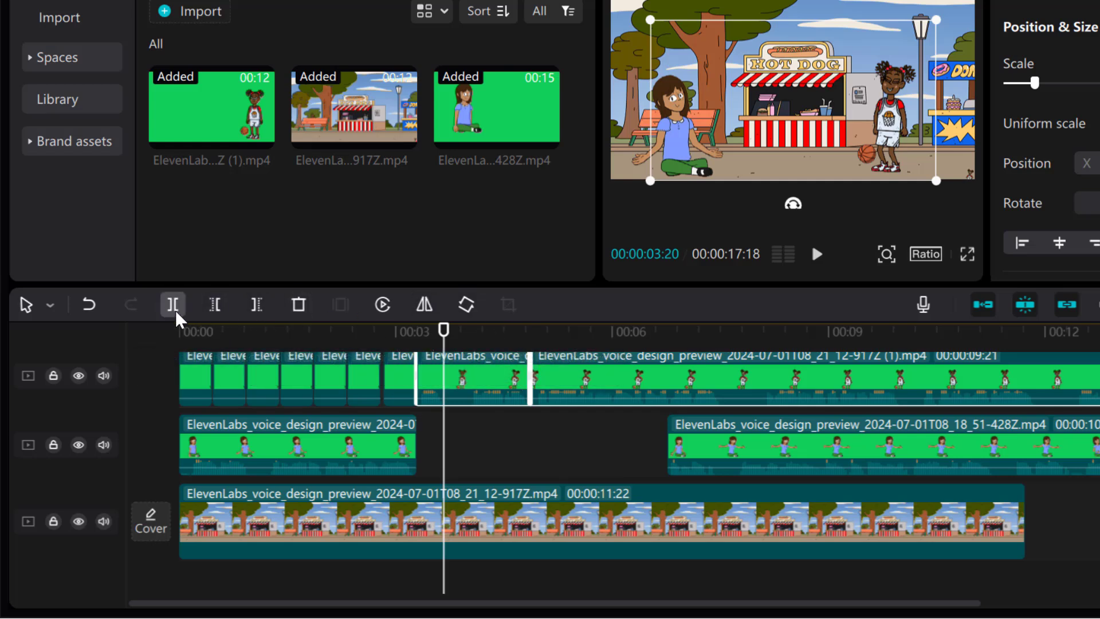
{"action": "left_click", "coordinate": [489, 384]}
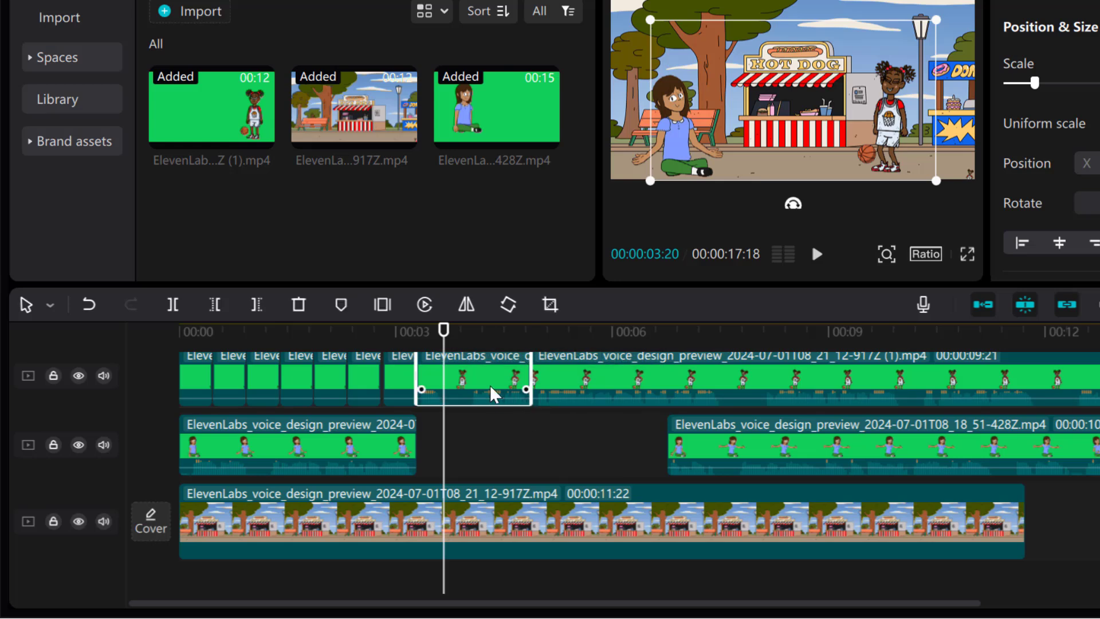
{"action": "left_click", "coordinate": [173, 305]}
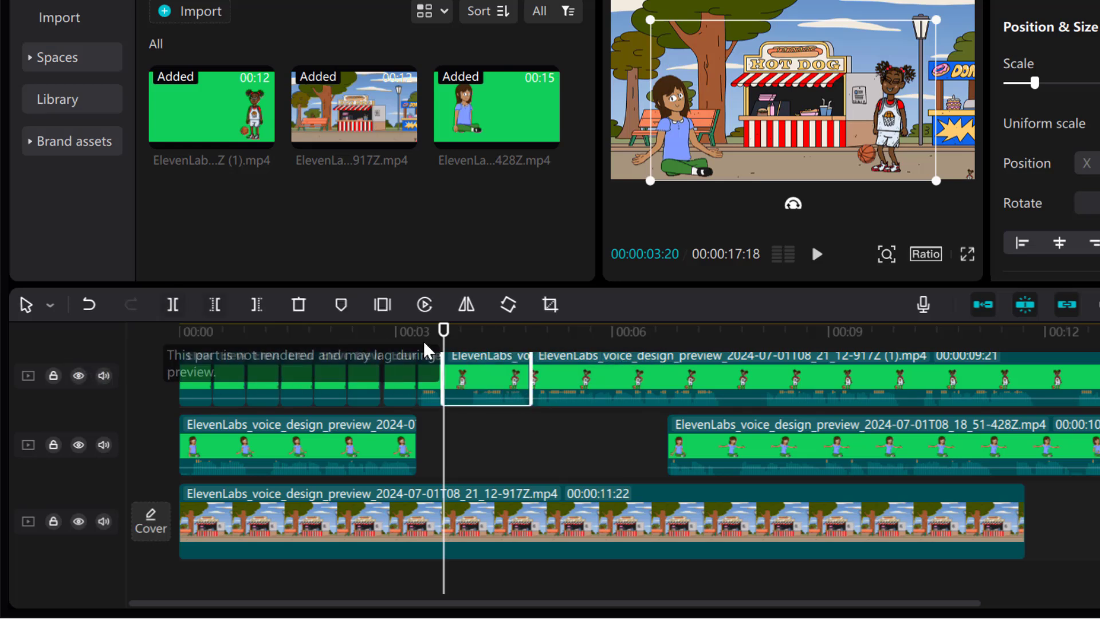
{"action": "left_click_drag", "start_coordinate": [445, 338], "coordinate": [474, 344]}
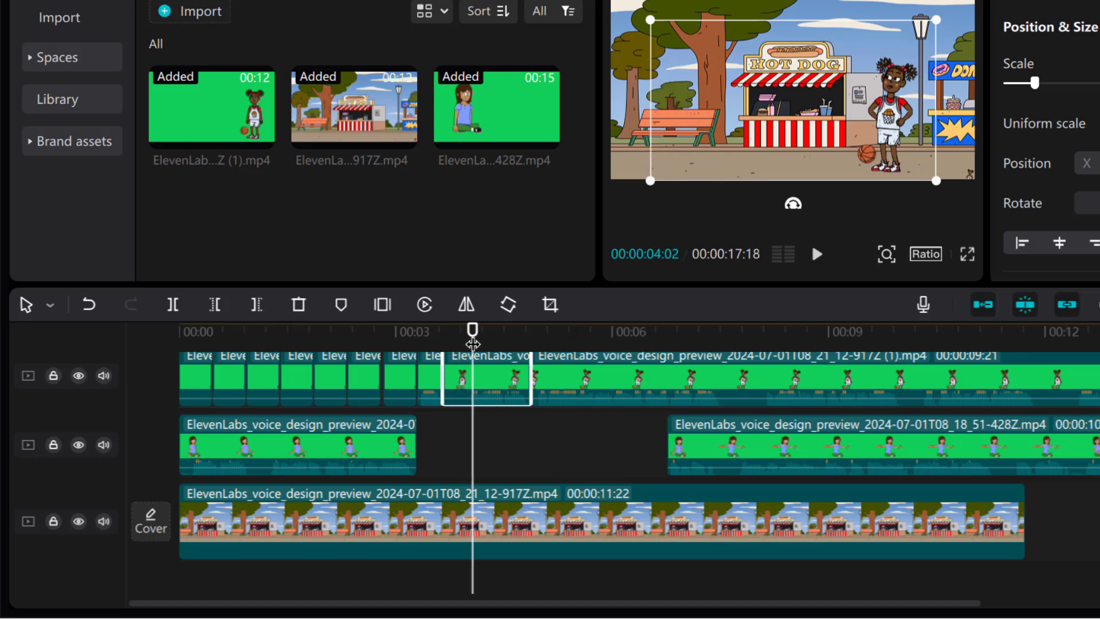
{"action": "left_click", "coordinate": [173, 304]}
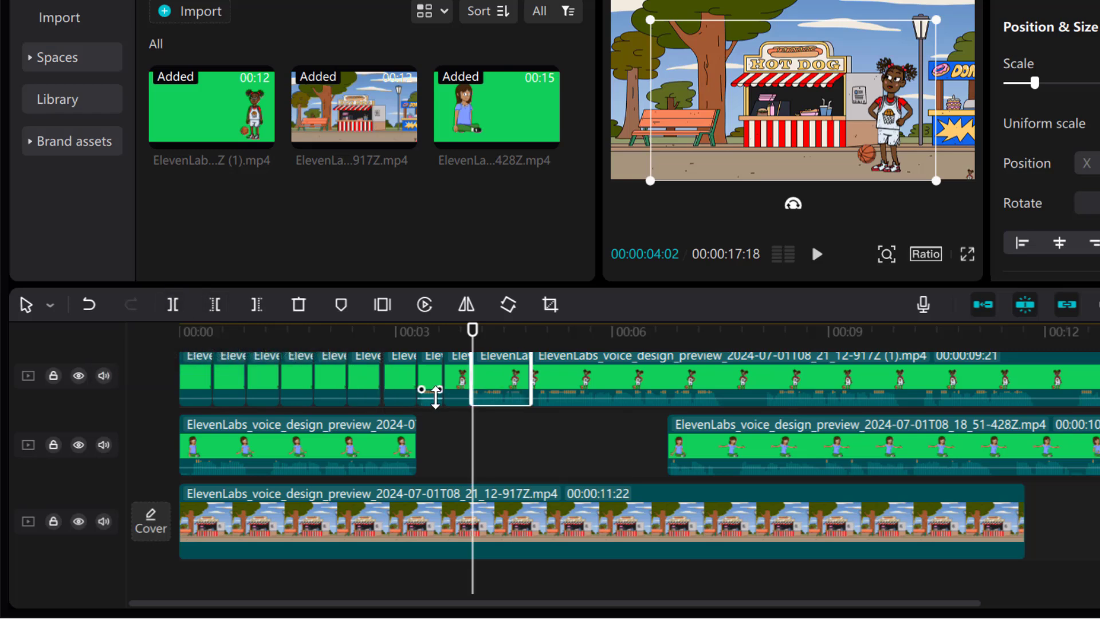
Delete the basketball girl's segment between 00:00:03:20 and 00:00:04:02 and shift her following clips earlier to close the gaps.
{"action": "left_click", "coordinate": [461, 398]}
{"action": "key", "text": "Delete"}
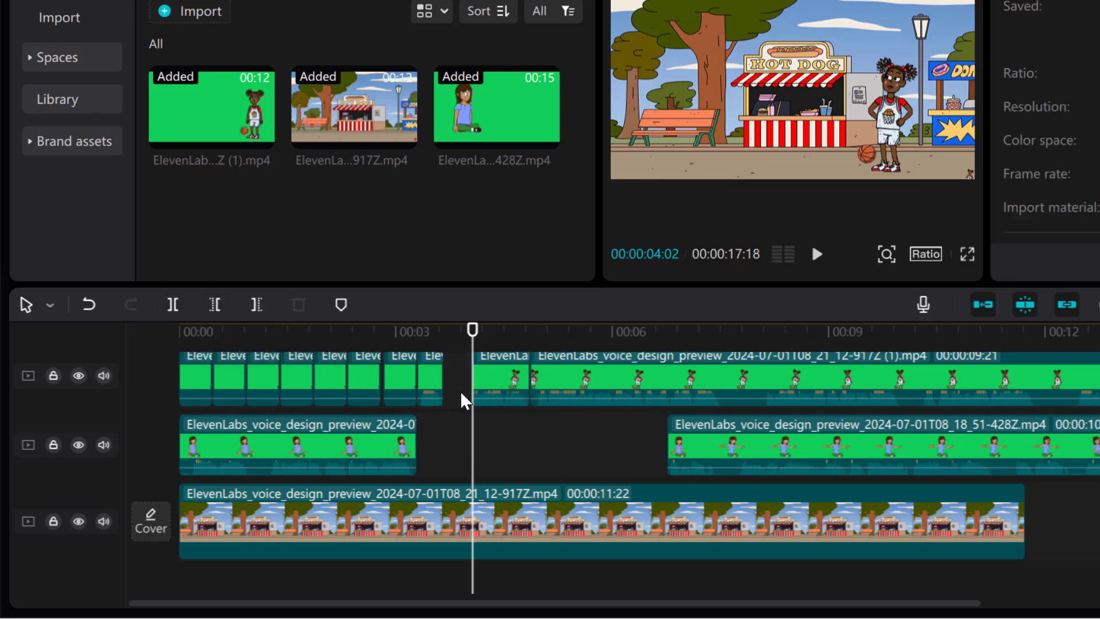
{"action": "left_click_drag", "start_coordinate": [501, 371], "coordinate": [476, 442]}
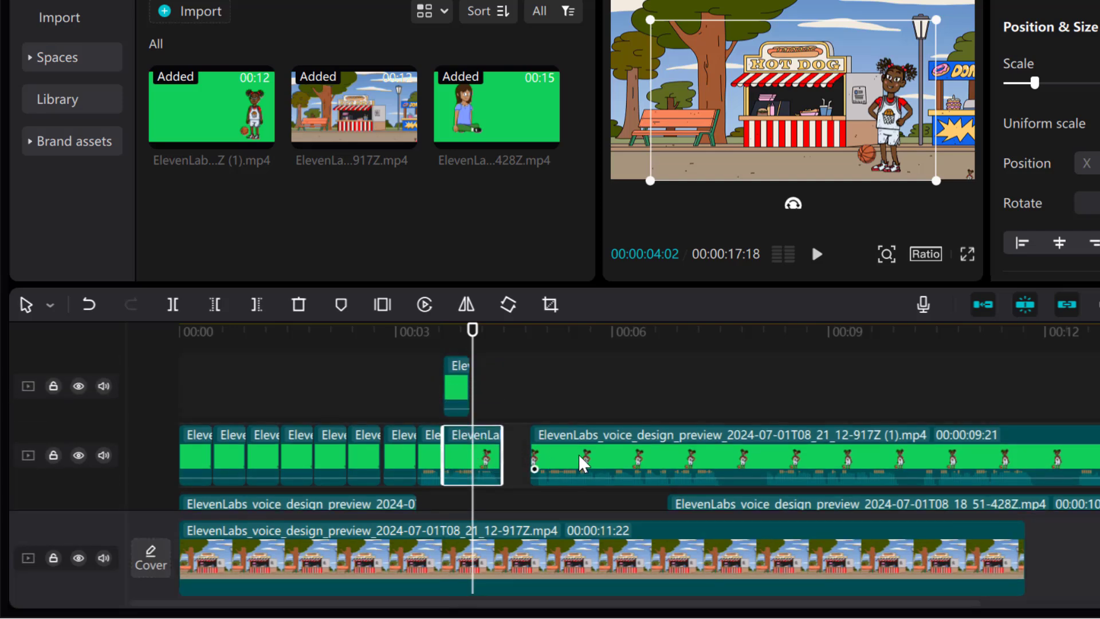
{"action": "left_click_drag", "start_coordinate": [579, 454], "coordinate": [546, 454]}
{"action": "scroll", "coordinate": [748, 446], "scroll_direction": "down", "scroll_amount": 2}
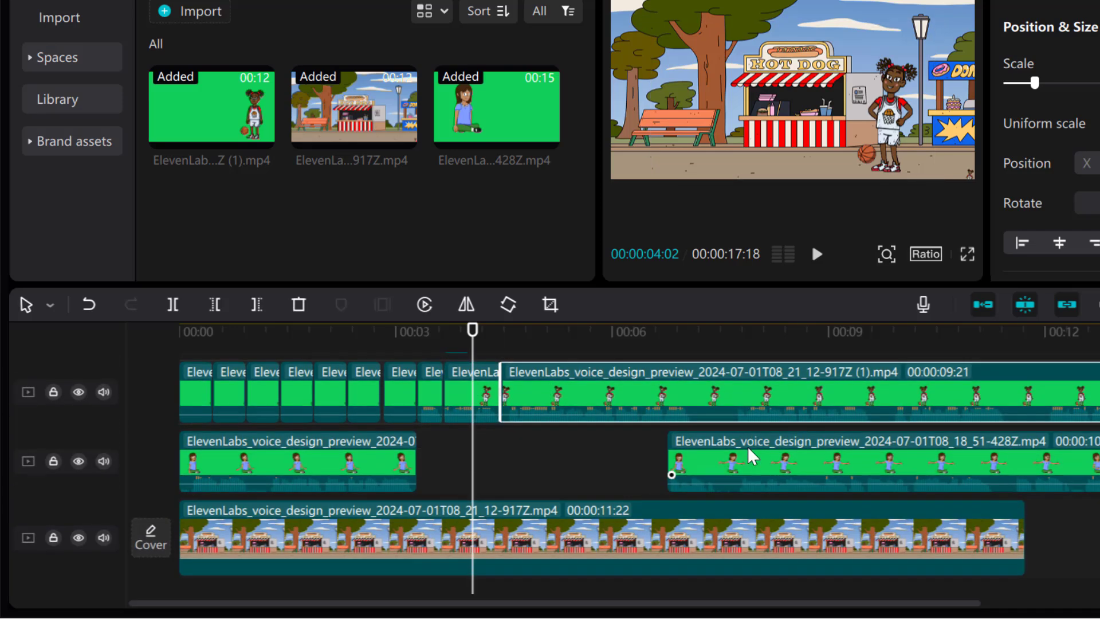
Shift the seated girl's remaining clip to start at about 00:00:07:05 and play the sequence from the beginning.
{"action": "left_click_drag", "start_coordinate": [753, 452], "coordinate": [781, 448]}
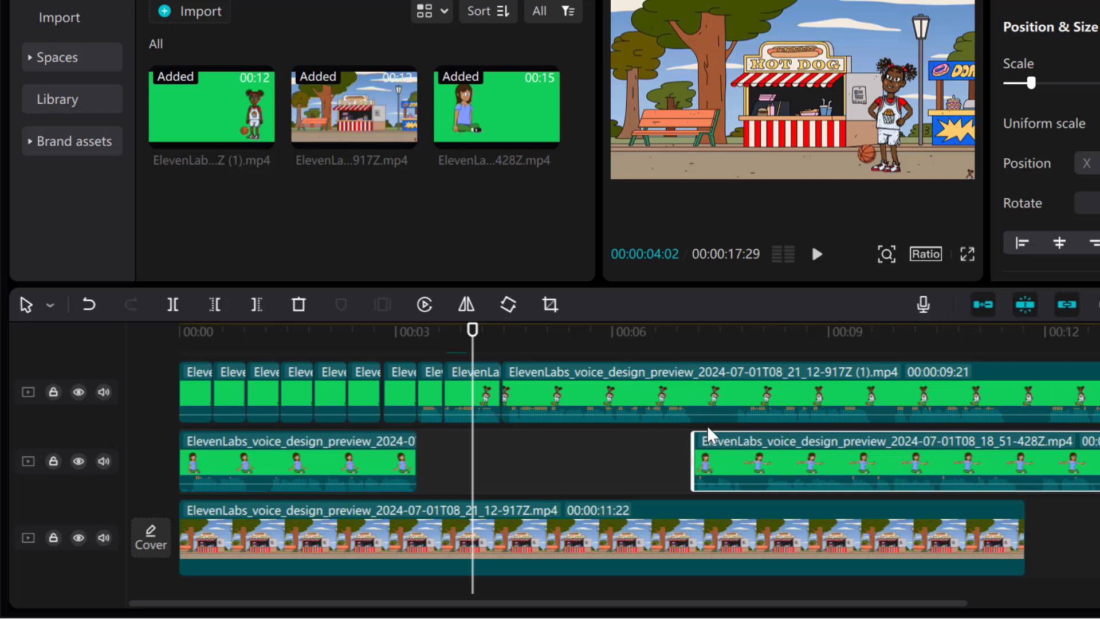
{"action": "left_click_drag", "start_coordinate": [721, 468], "coordinate": [727, 469]}
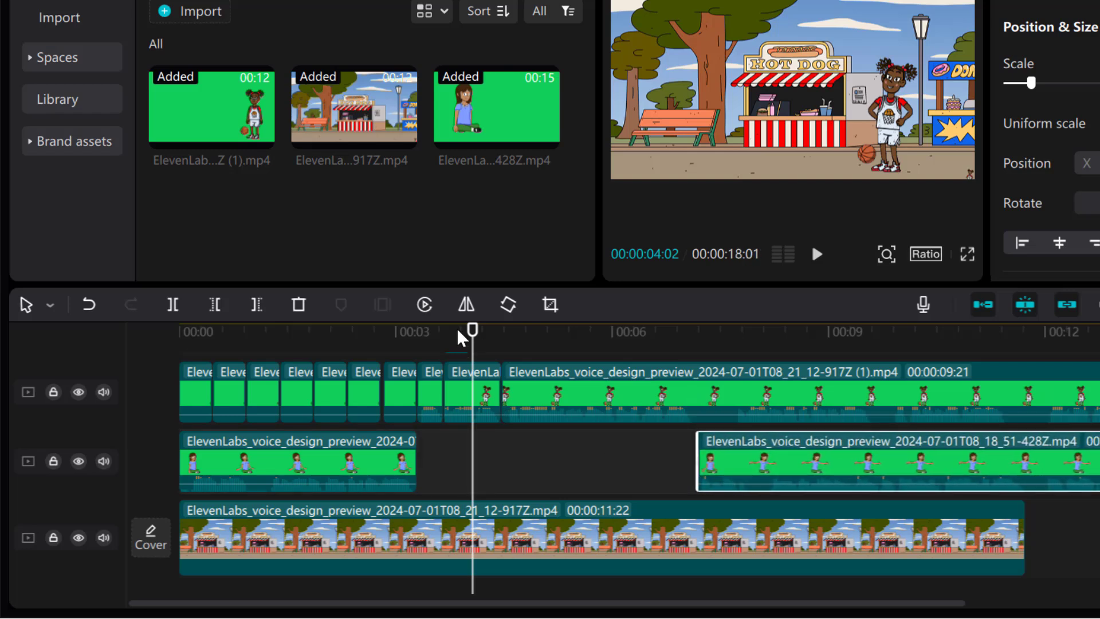
{"action": "left_click_drag", "start_coordinate": [473, 344], "coordinate": [180, 331]}
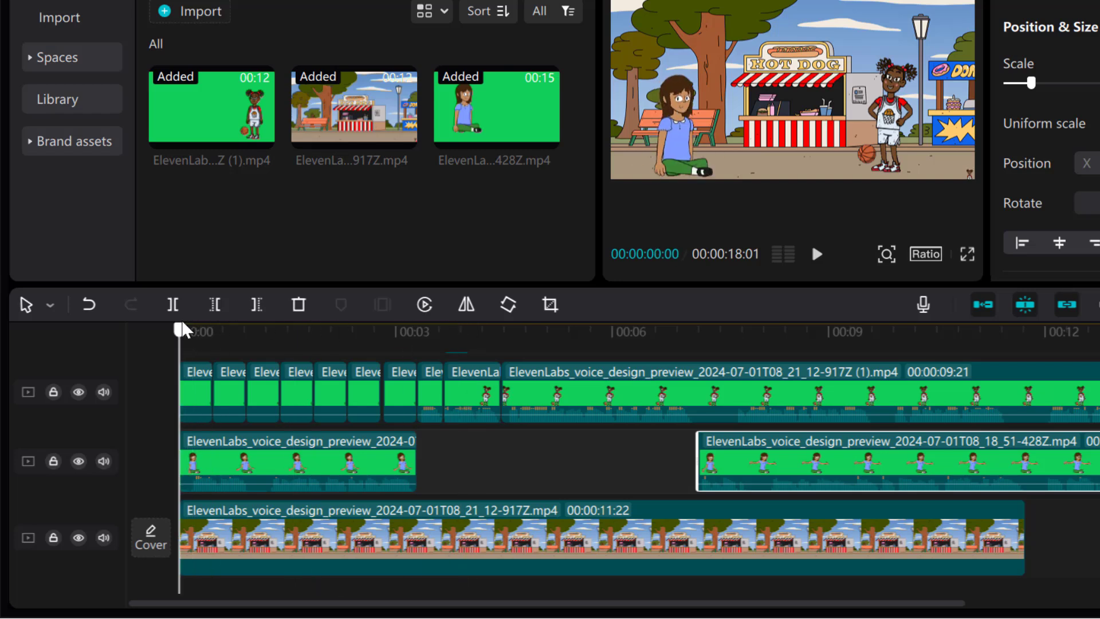
{"action": "key", "text": "space"}
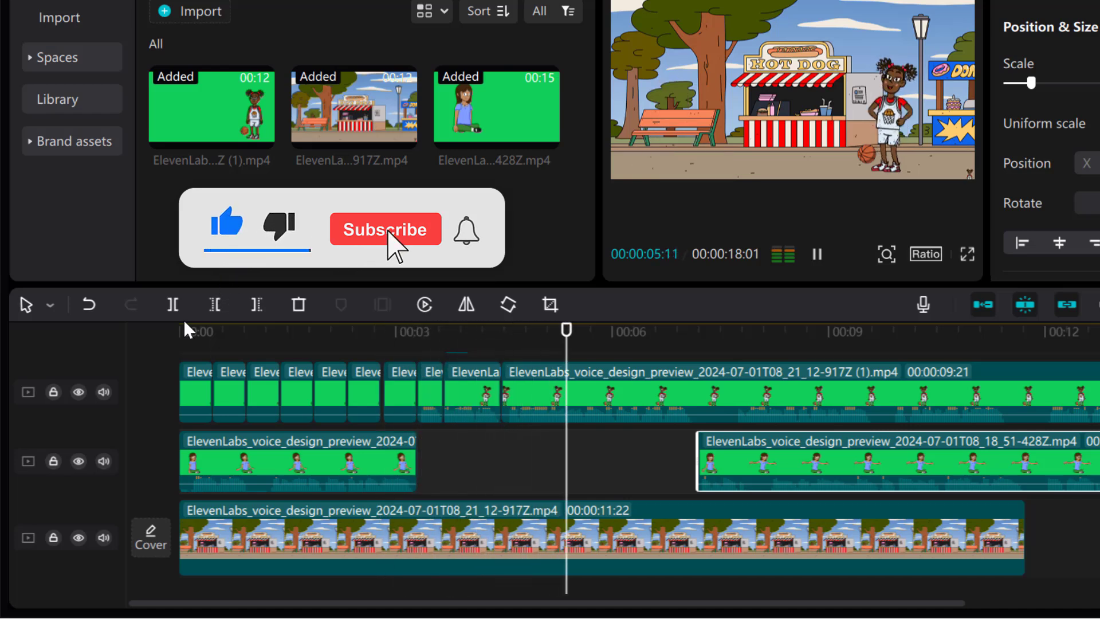
{"action": "key", "text": "space"}
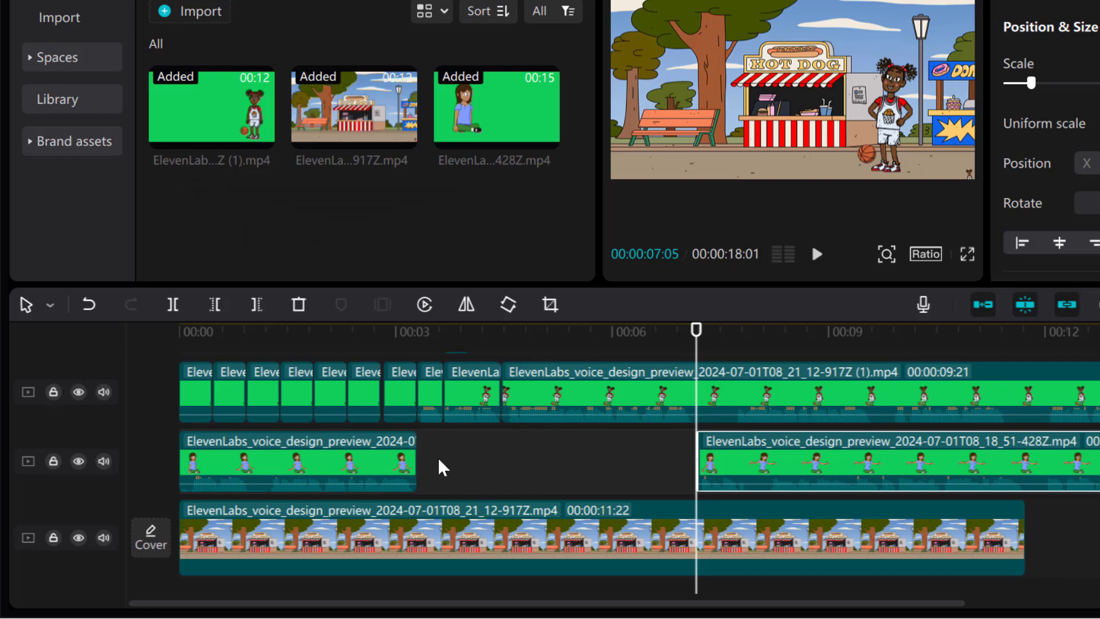
Place the seated girl's parked silent segment right after her first clip and add two copies of it end to end.
{"action": "scroll", "coordinate": [647, 467], "scroll_direction": "up", "scroll_amount": 2}
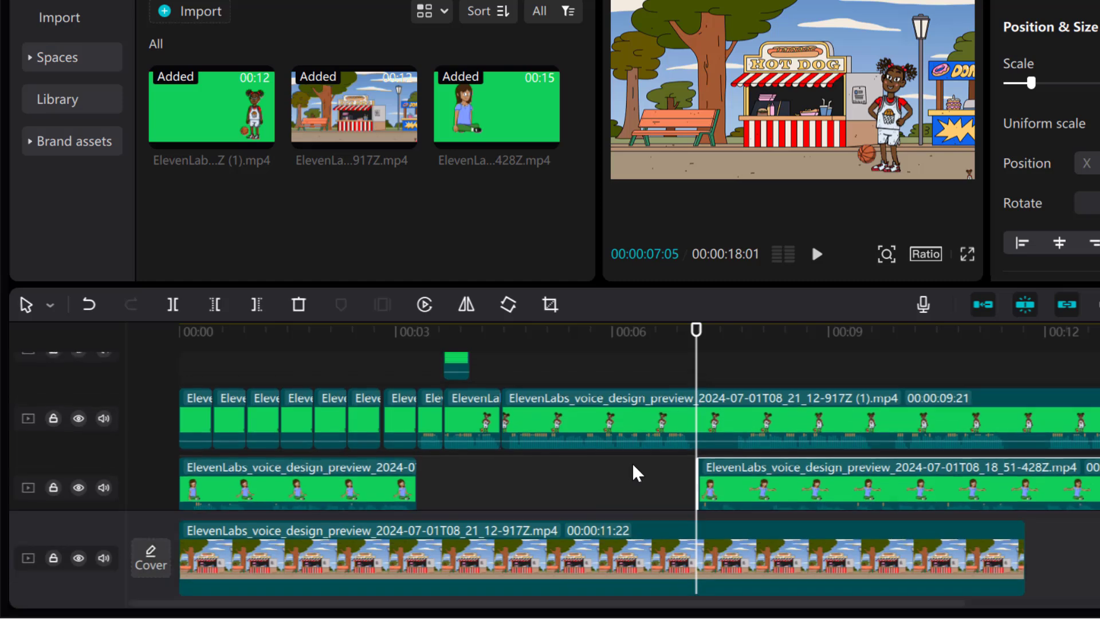
{"action": "left_click_drag", "start_coordinate": [458, 367], "coordinate": [428, 491]}
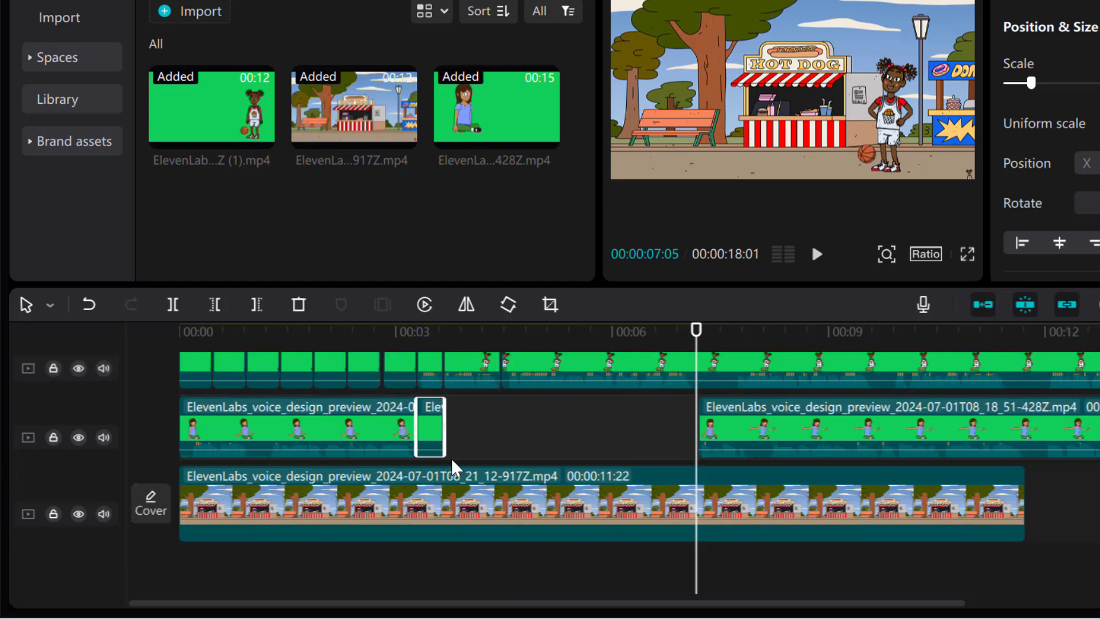
{"action": "left_click", "coordinate": [461, 428]}
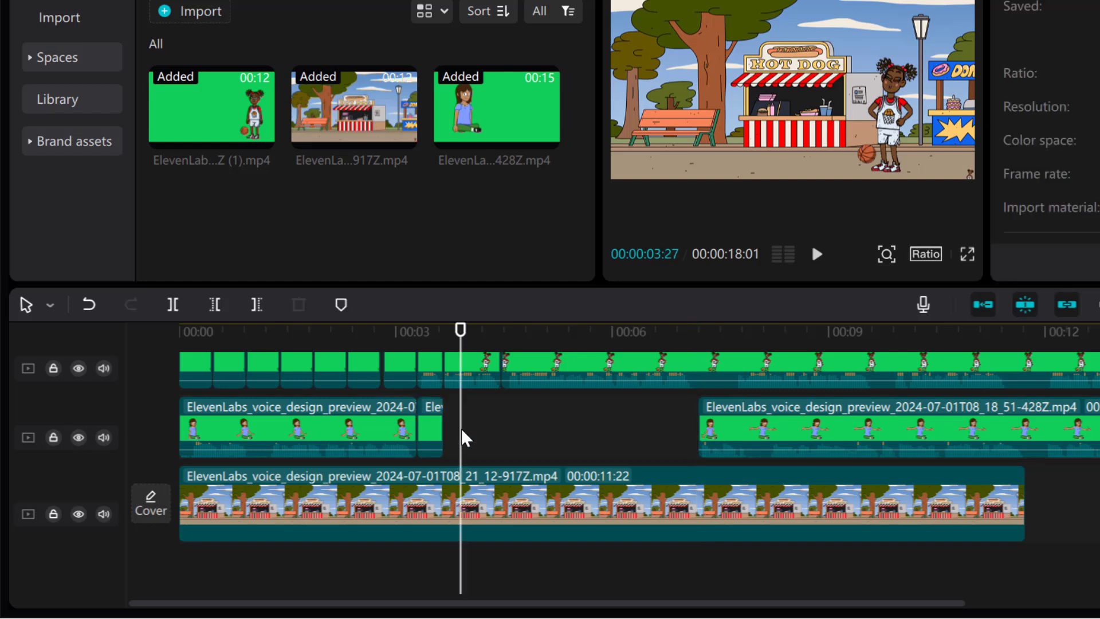
{"action": "left_click", "coordinate": [462, 431]}
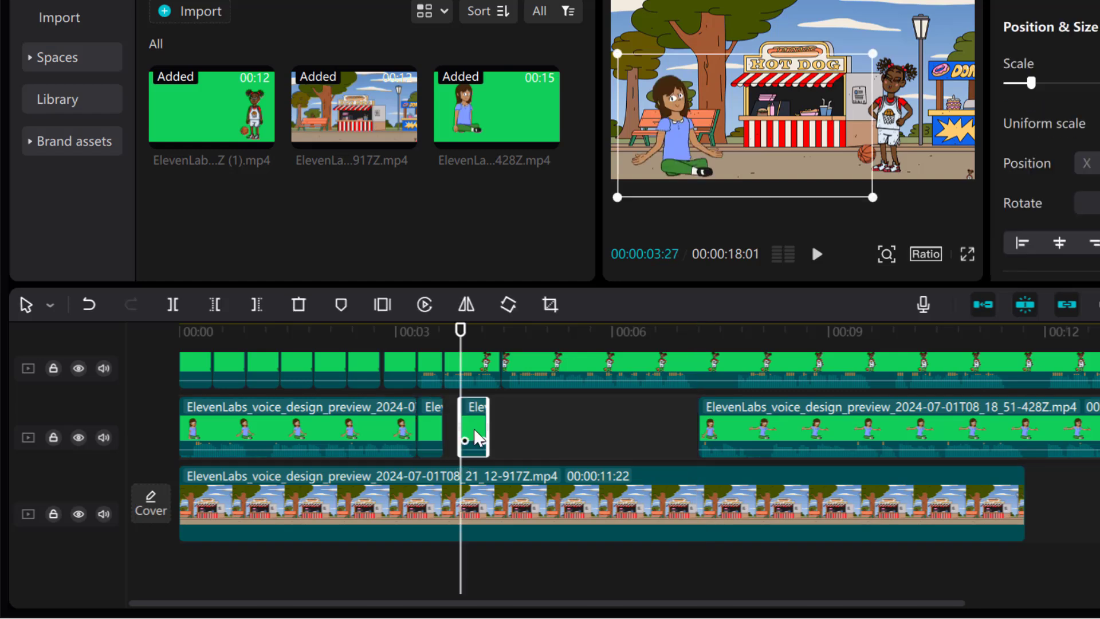
{"action": "left_click_drag", "start_coordinate": [474, 428], "coordinate": [457, 428]}
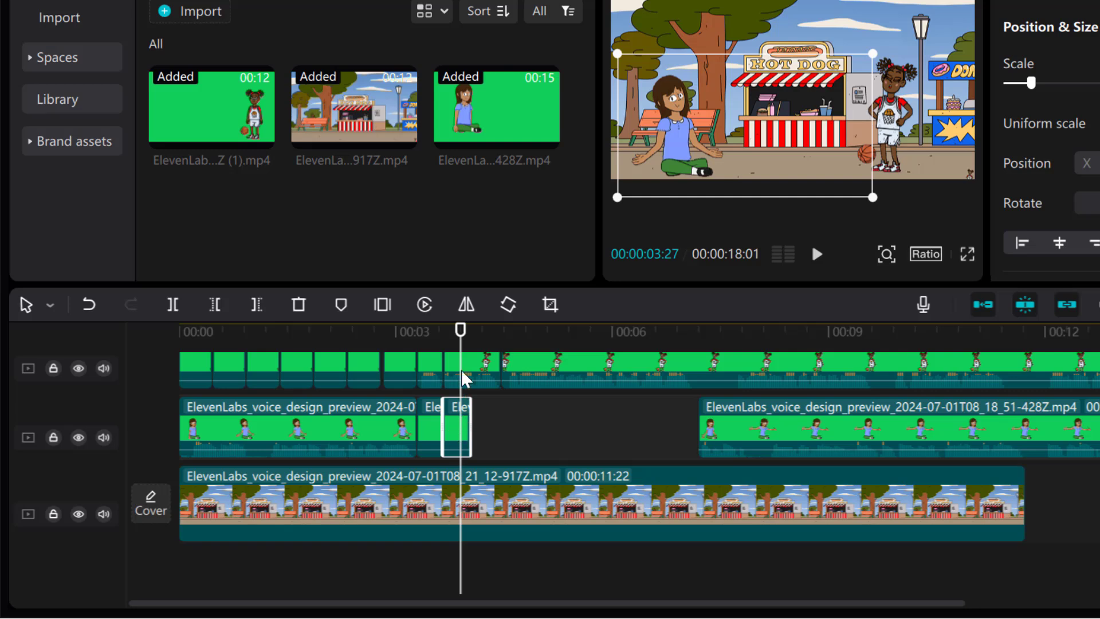
{"action": "mouse_move", "coordinate": [460, 344]}
{"action": "left_mouse_down"}
{"action": "mouse_move", "coordinate": [486, 344]}
{"action": "mouse_move", "coordinate": [471, 346]}
{"action": "left_mouse_up"}
{"action": "key", "text": "ctrl+v"}
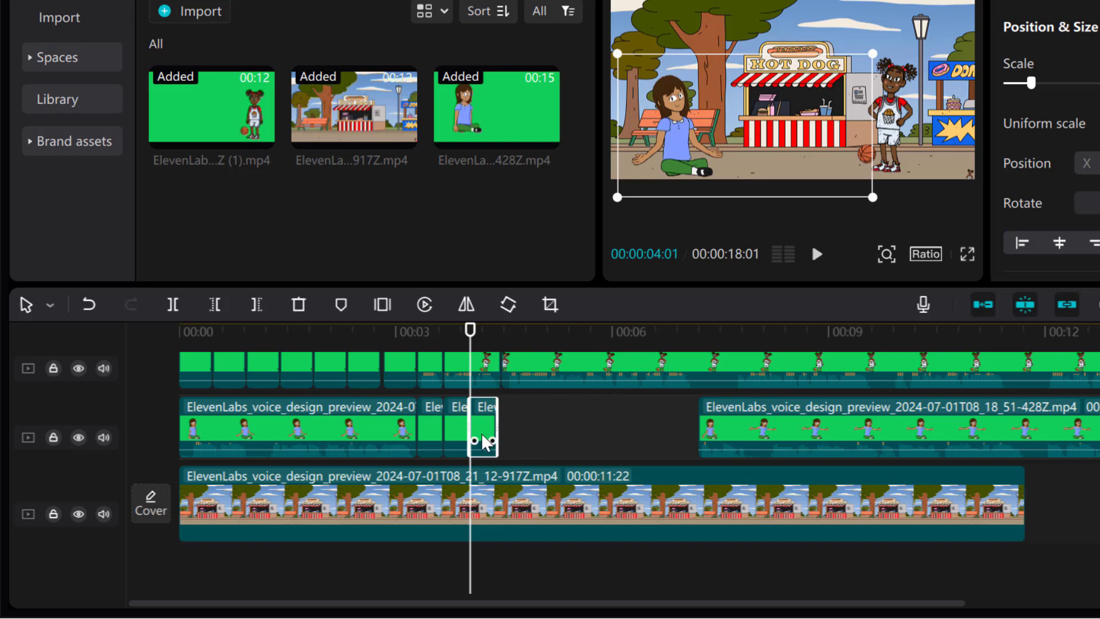
Delete the seated girl's three silent segments that follow her first clip.
{"action": "key", "text": "Delete"}
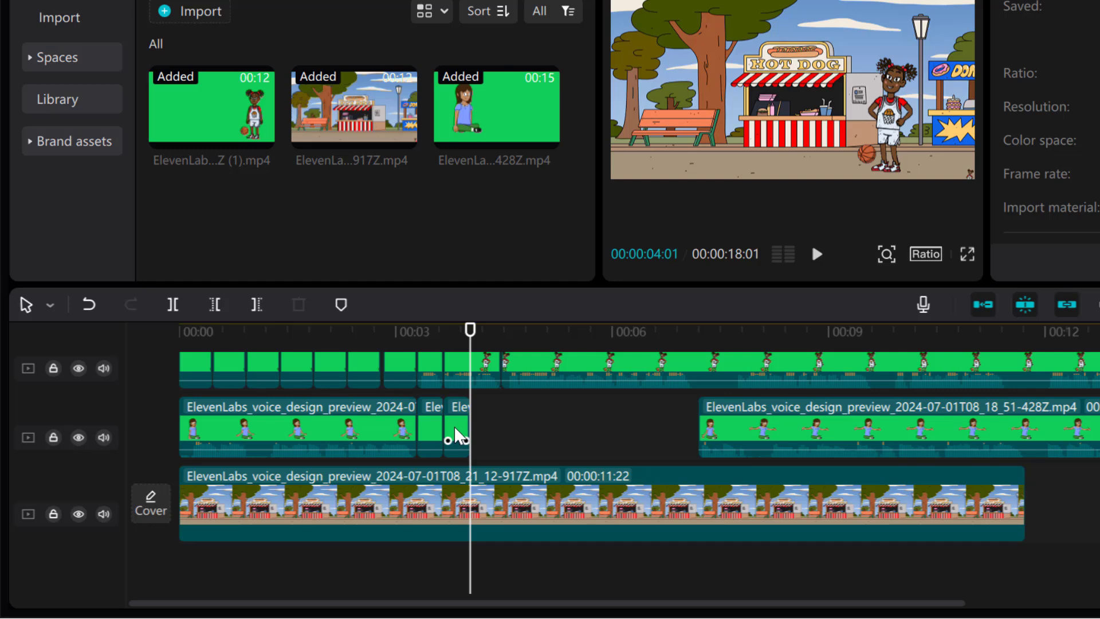
{"action": "left_click", "coordinate": [454, 426]}
{"action": "key", "text": "Delete"}
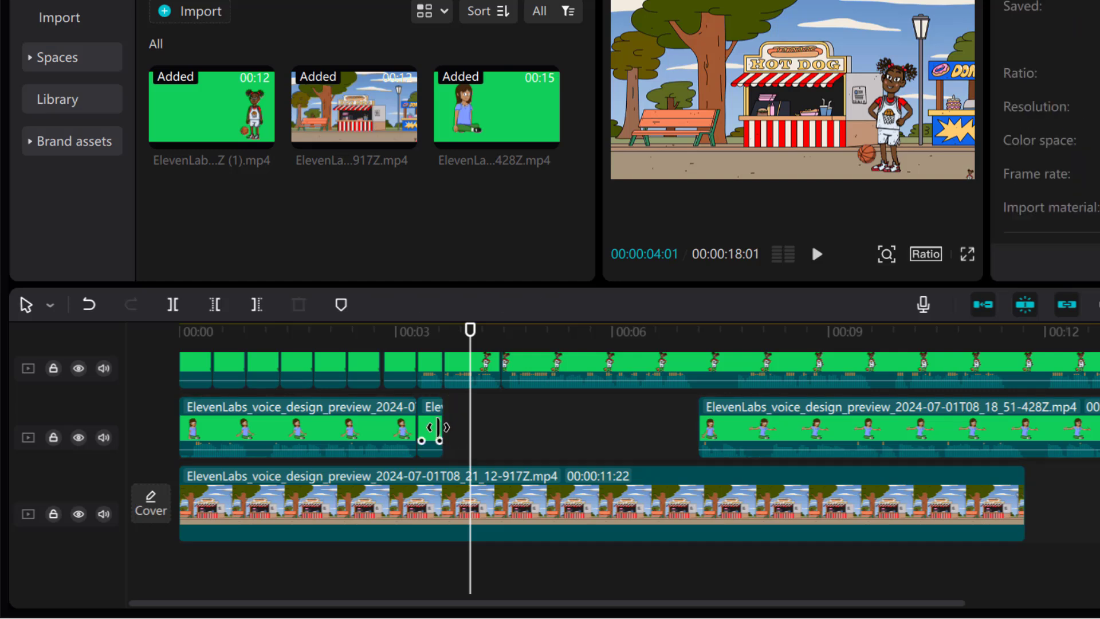
{"action": "left_click", "coordinate": [437, 427]}
{"action": "key", "text": "Delete"}
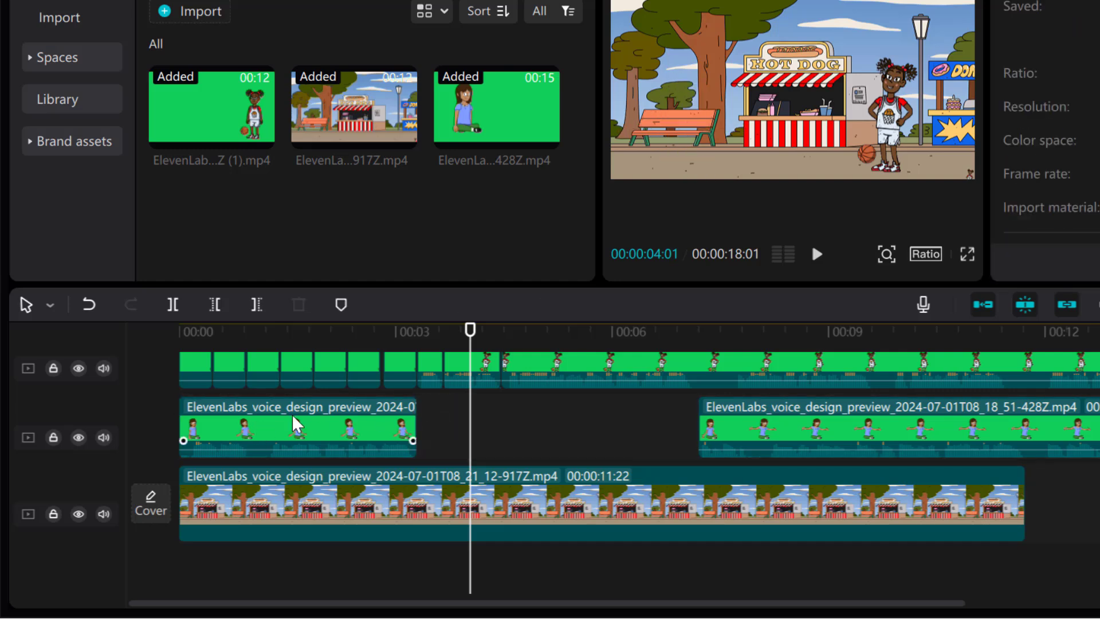
Split the seated girl's first clip at 00:00:00:05 to isolate a short silent segment at its start.
{"action": "left_click", "coordinate": [424, 332]}
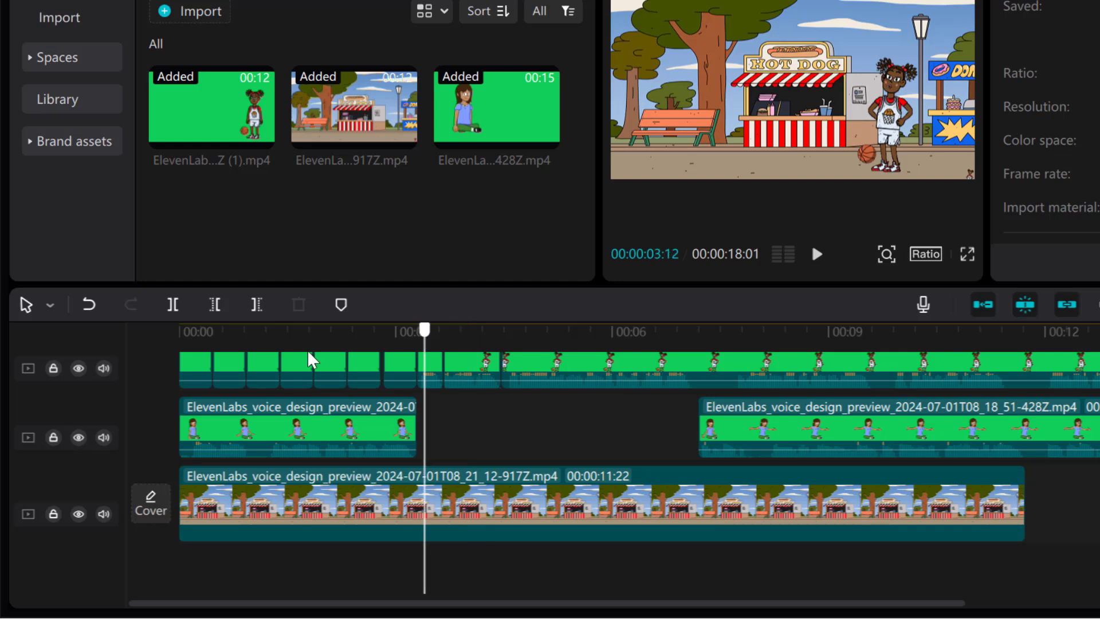
{"action": "left_click_drag", "start_coordinate": [307, 359], "coordinate": [190, 356]}
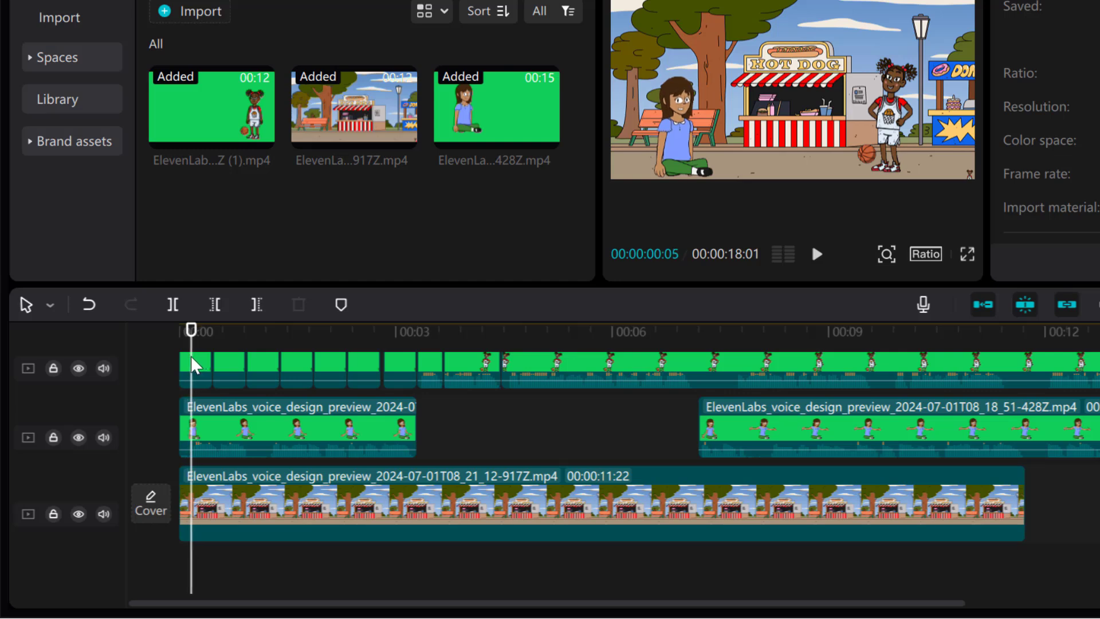
{"action": "left_click", "coordinate": [233, 436]}
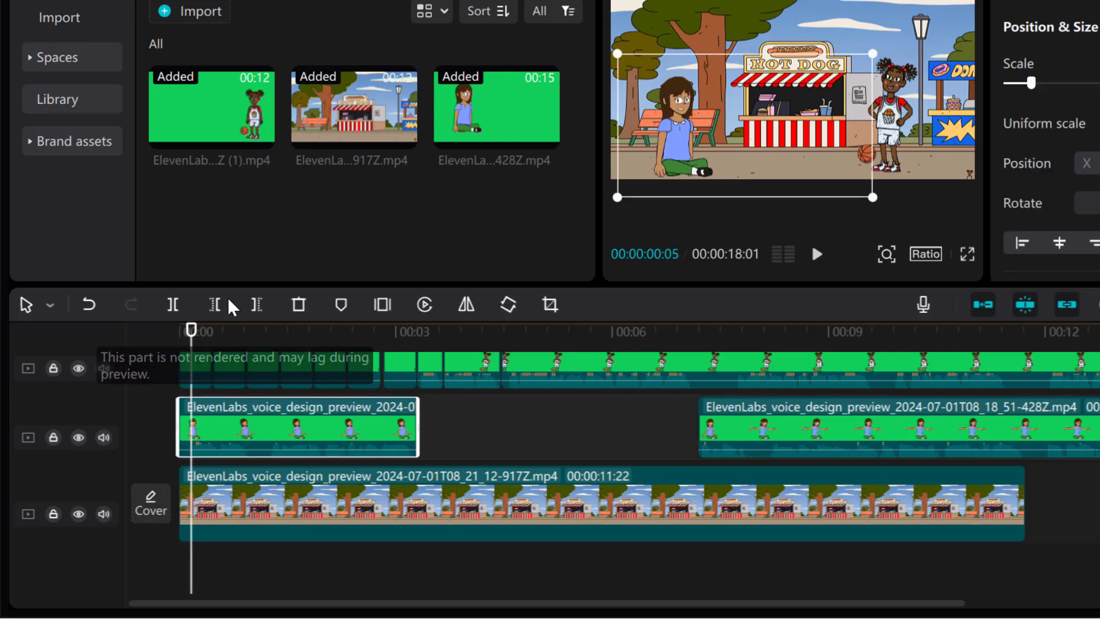
{"action": "left_click", "coordinate": [177, 306]}
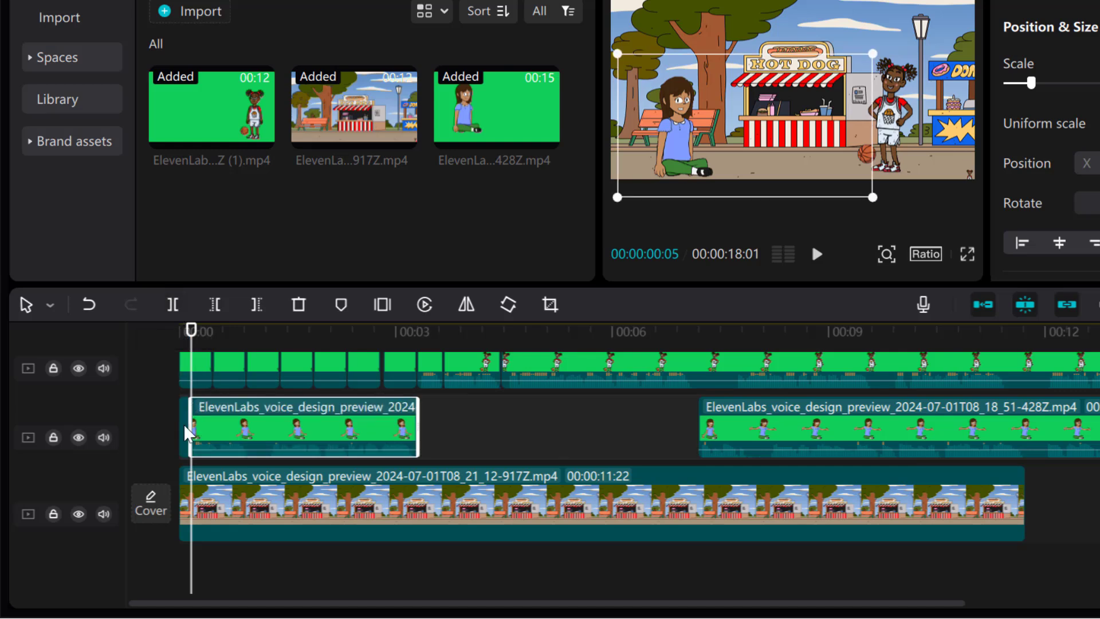
Paste a copy of the seated girl's short opening segment and place it directly after her first clip at 00:00:03:09.
{"action": "left_click_drag", "start_coordinate": [188, 434], "coordinate": [422, 426]}
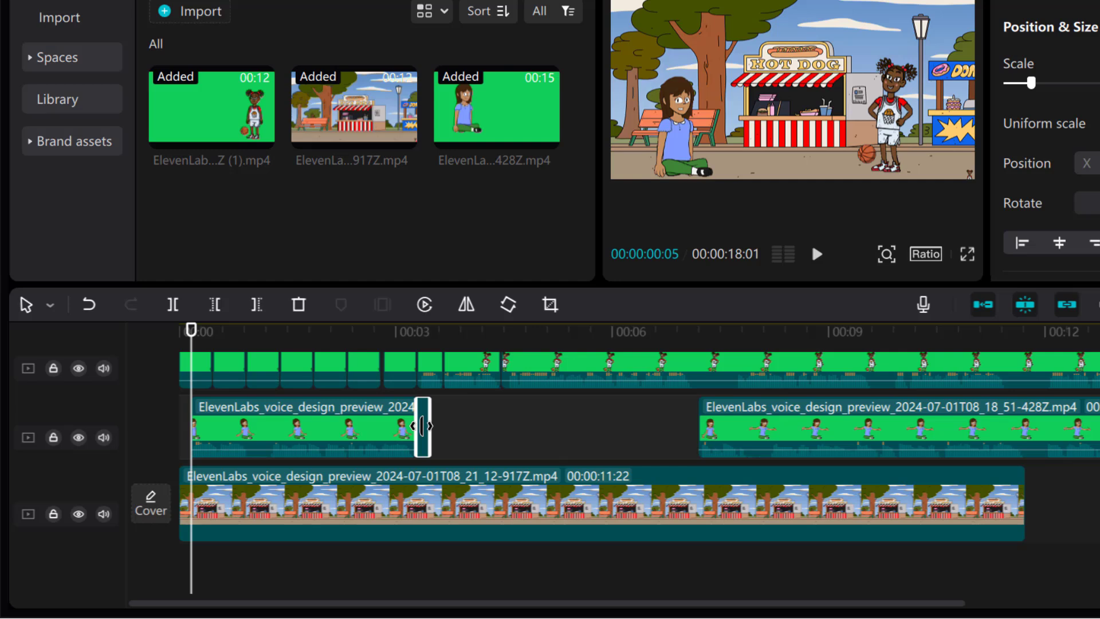
{"action": "key", "text": "ctrl+z"}
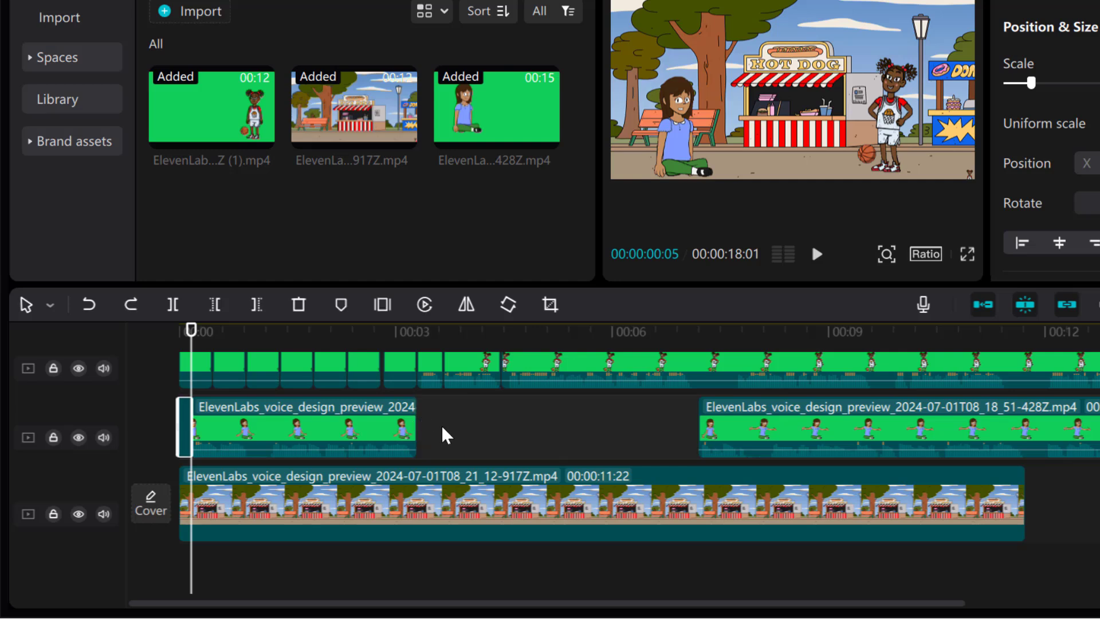
{"action": "left_click", "coordinate": [439, 424]}
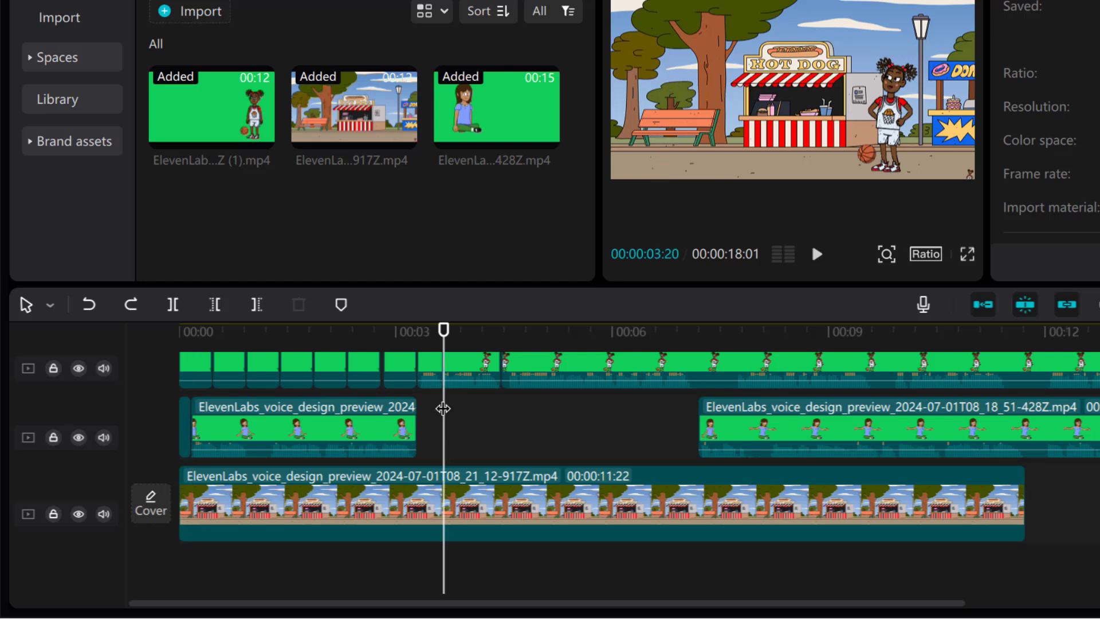
{"action": "key", "text": "ctrl+v"}
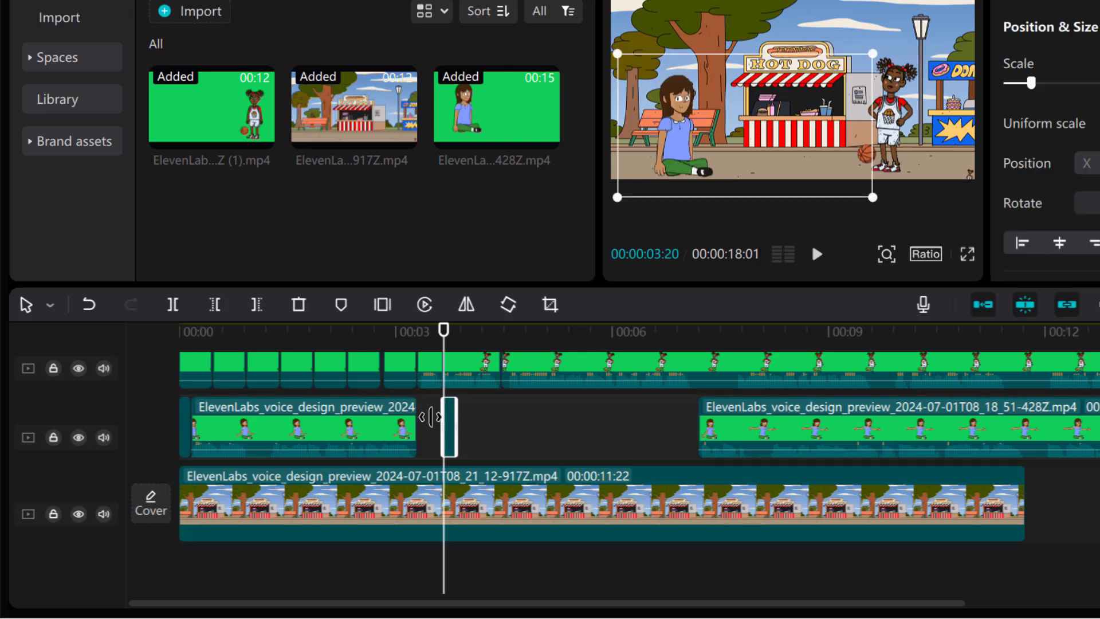
{"action": "left_click_drag", "start_coordinate": [442, 355], "coordinate": [396, 340]}
{"action": "left_click", "coordinate": [443, 339]}
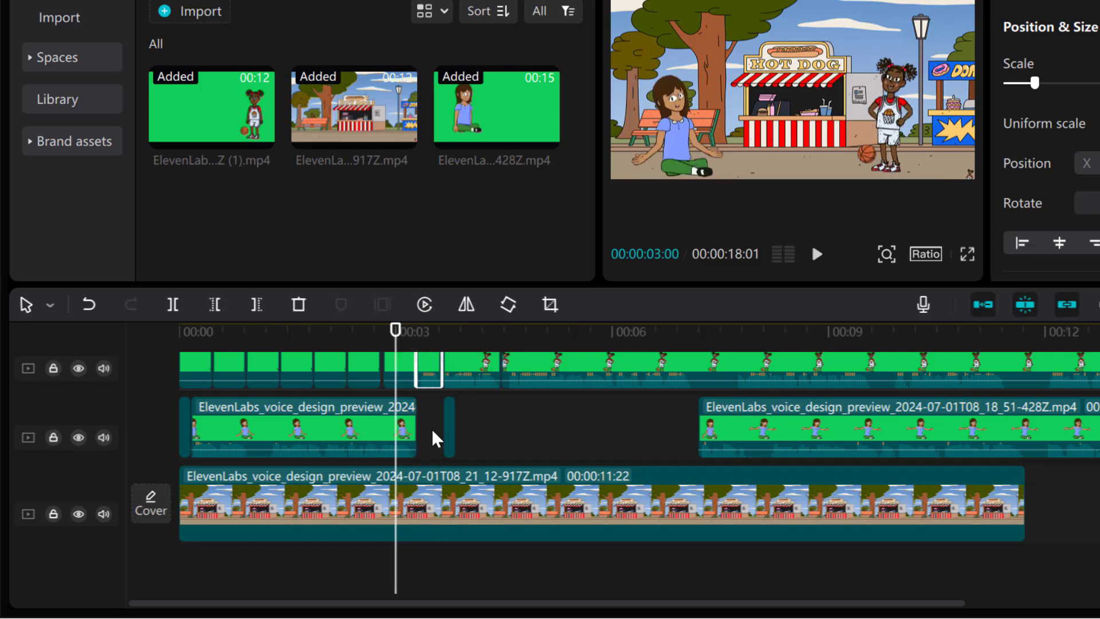
{"action": "left_click_drag", "start_coordinate": [440, 426], "coordinate": [423, 431]}
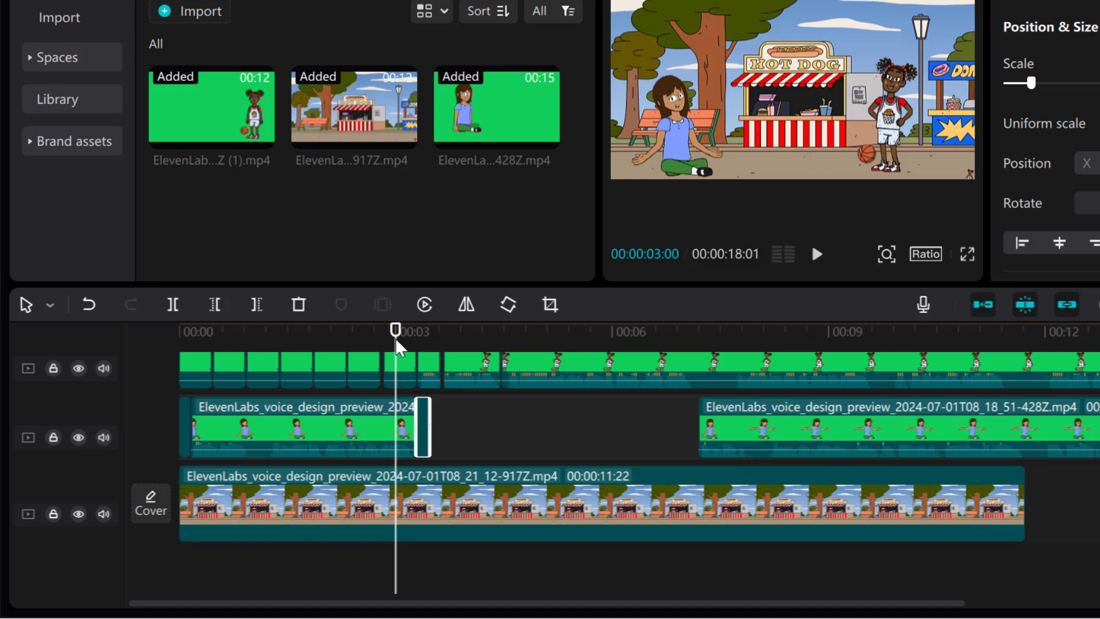
Extract the audio from the seated girl's short segment at 00:00:03:09 and delete the extracted audio.
{"action": "left_click_drag", "start_coordinate": [396, 345], "coordinate": [423, 348]}
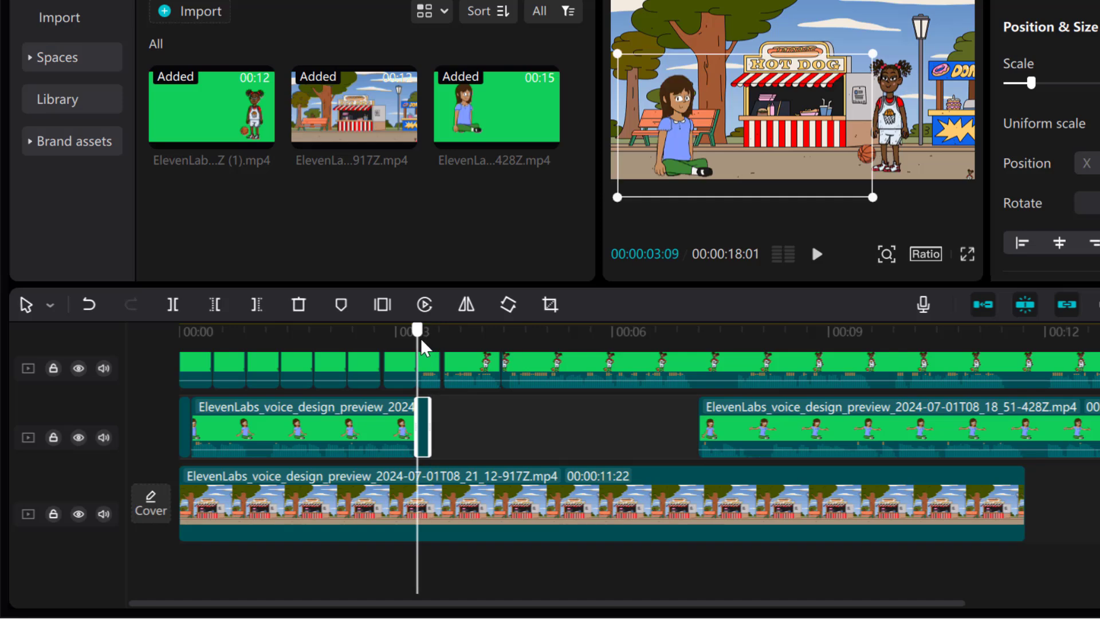
{"action": "right_click", "coordinate": [424, 431]}
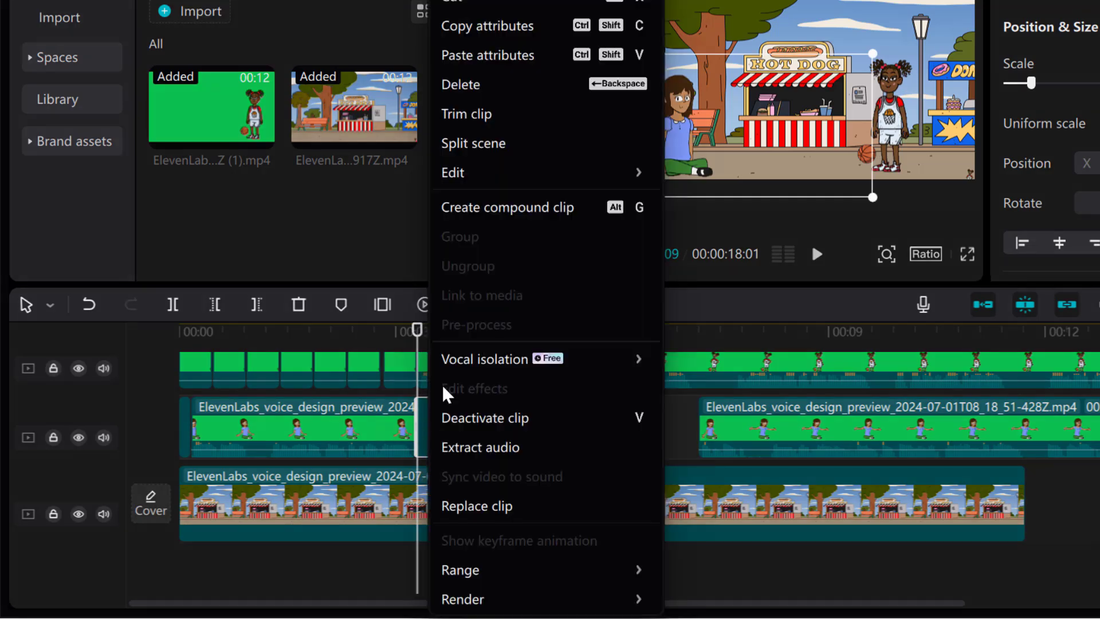
{"action": "left_click", "coordinate": [499, 456]}
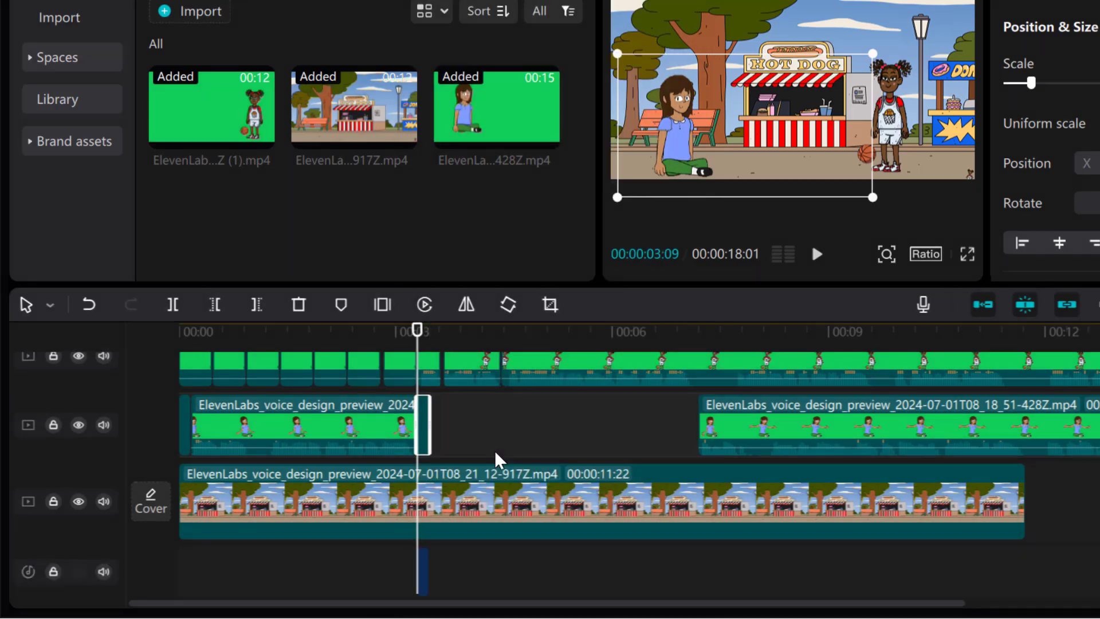
{"action": "left_click", "coordinate": [424, 573]}
{"action": "key", "text": "Delete"}
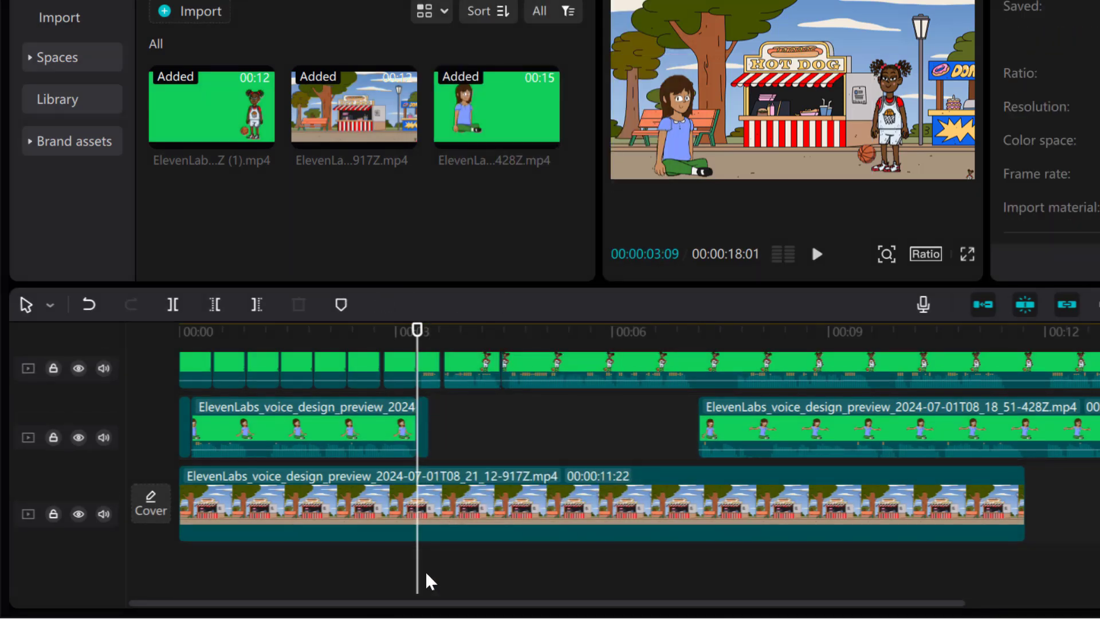
Copy the seated girl's muted short segment and paste it end to end at 00:00:03:14, 00:00:03:19, 00:00:03:24 and 00:00:03:29.
{"action": "left_click", "coordinate": [424, 424]}
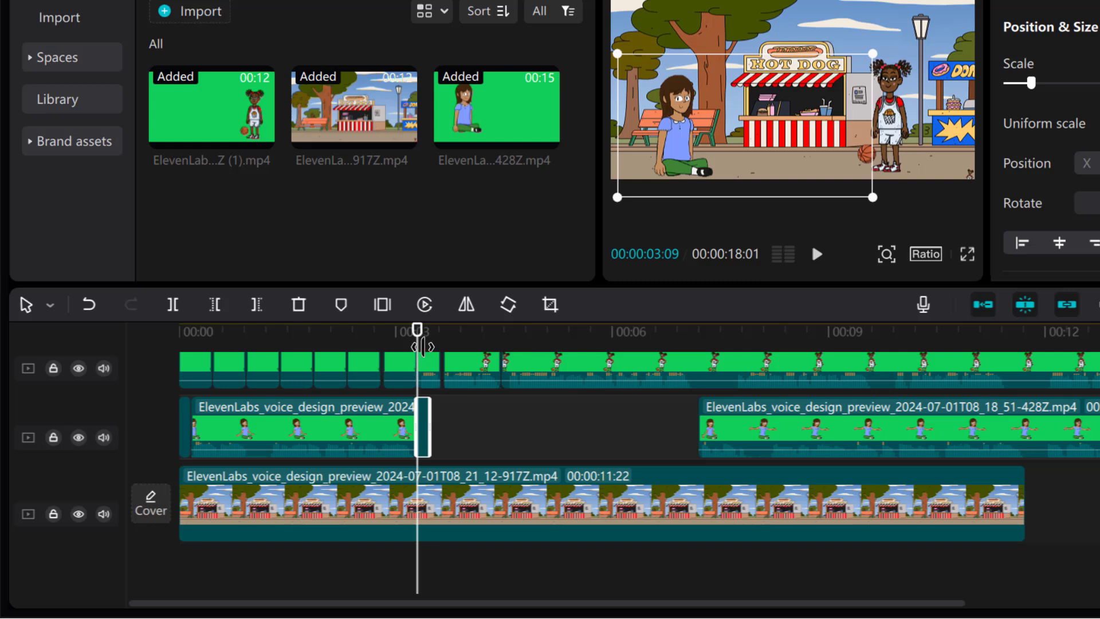
{"action": "mouse_move", "coordinate": [418, 331]}
{"action": "left_mouse_down"}
{"action": "mouse_move", "coordinate": [442, 331]}
{"action": "mouse_move", "coordinate": [430, 331]}
{"action": "left_mouse_up"}
{"action": "left_click_drag", "start_coordinate": [423, 427], "coordinate": [434, 427]}
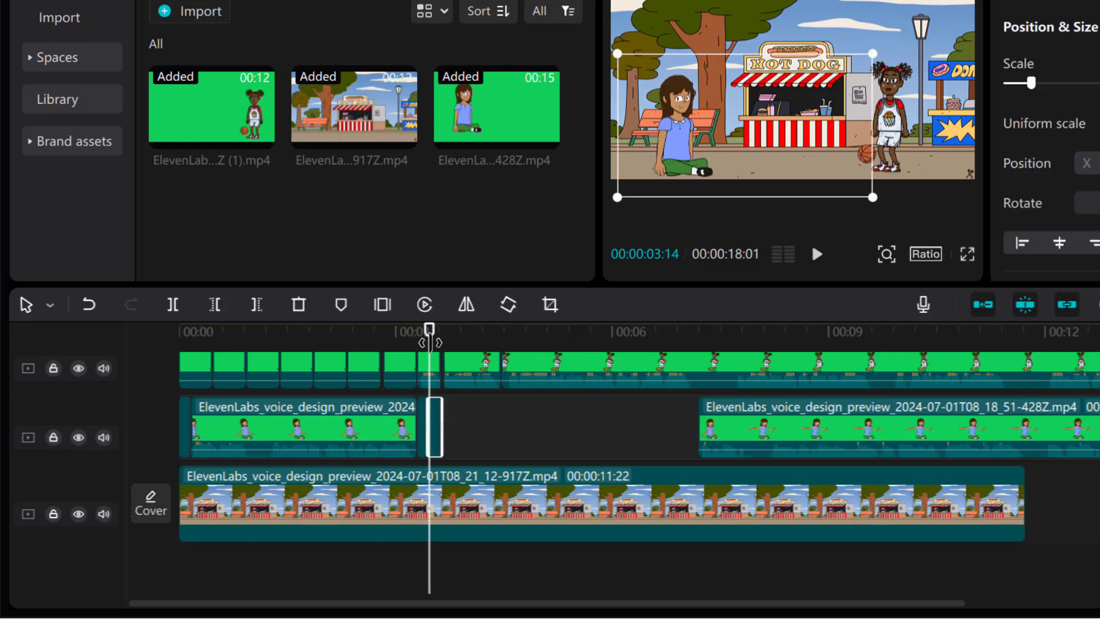
{"action": "mouse_move", "coordinate": [427, 343]}
{"action": "left_mouse_down"}
{"action": "mouse_move", "coordinate": [455, 343]}
{"action": "mouse_move", "coordinate": [442, 342]}
{"action": "left_mouse_up"}
{"action": "key", "text": "Right"}
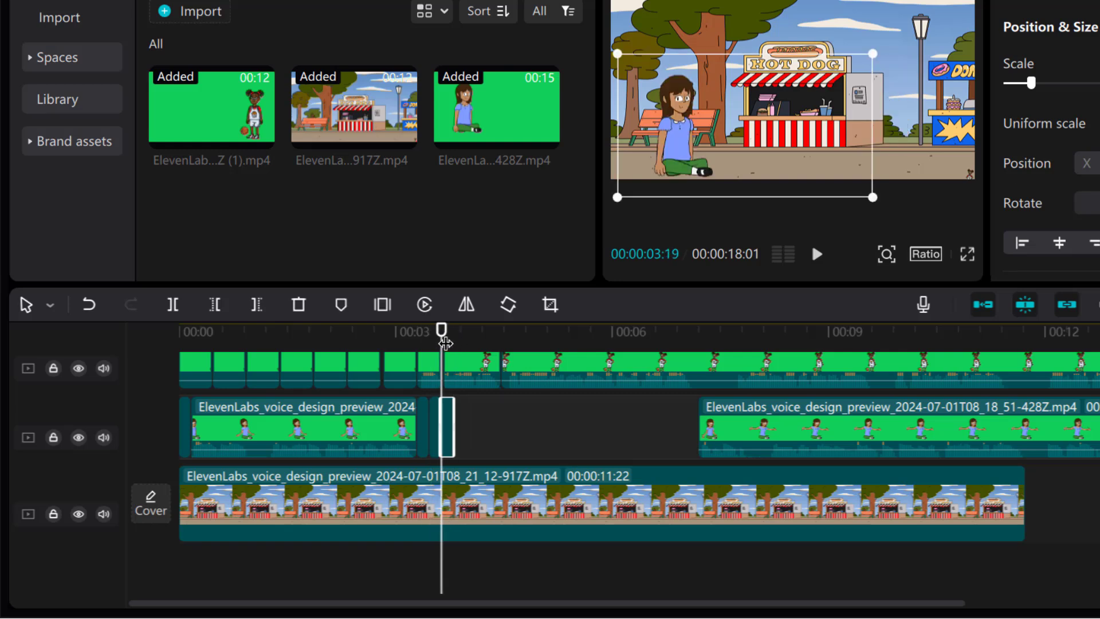
{"action": "mouse_move", "coordinate": [442, 342]}
{"action": "left_mouse_down"}
{"action": "mouse_move", "coordinate": [469, 343]}
{"action": "mouse_move", "coordinate": [457, 344]}
{"action": "left_mouse_up"}
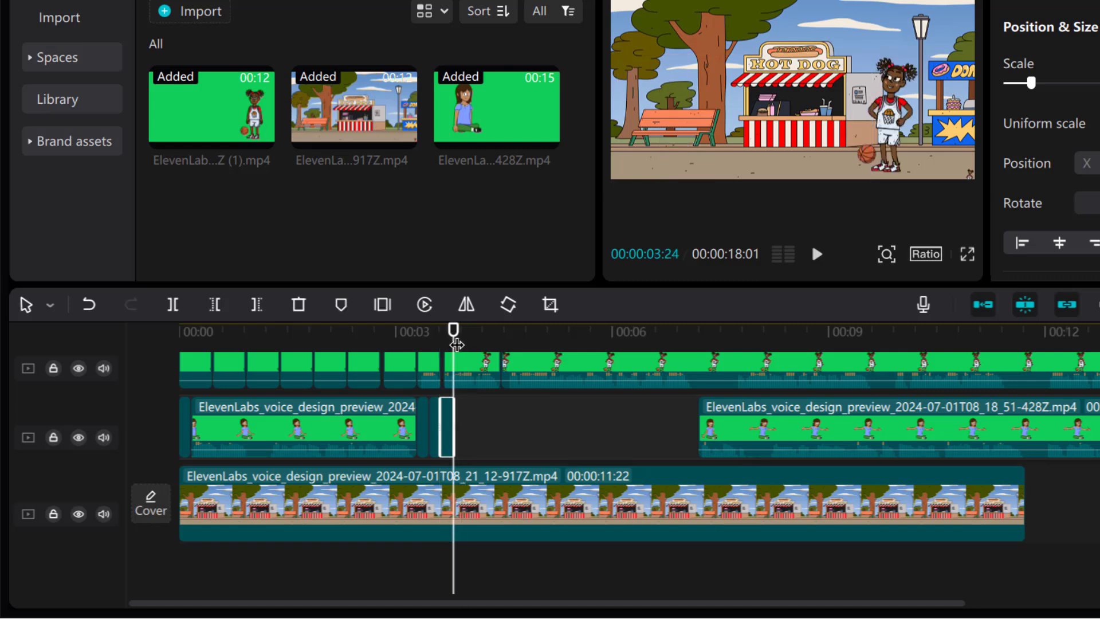
{"action": "key", "text": "Right"}
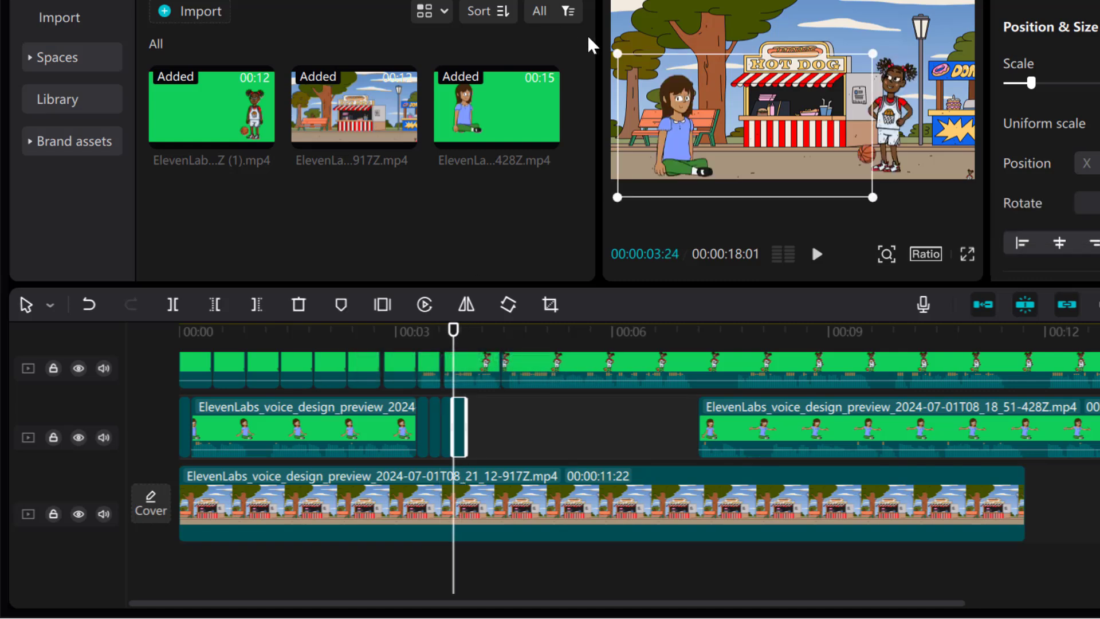
{"action": "left_click_drag", "start_coordinate": [453, 338], "coordinate": [466, 342]}
{"action": "key", "text": "Right"}
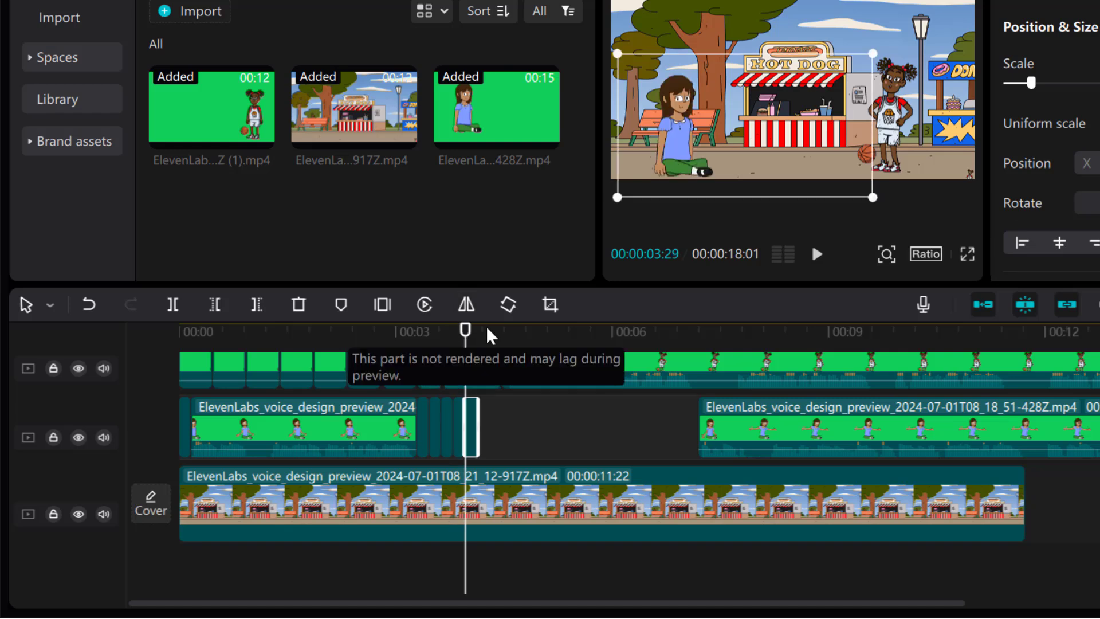
Fill the remaining gap before the seated girl's second clip with back-to-back copies of the muted short segment.
{"action": "key", "text": "Right"}
{"action": "key", "text": "Right"}
{"action": "key", "text": "Right"}
{"action": "key", "text": "Right"}
{"action": "key", "text": "Right"}
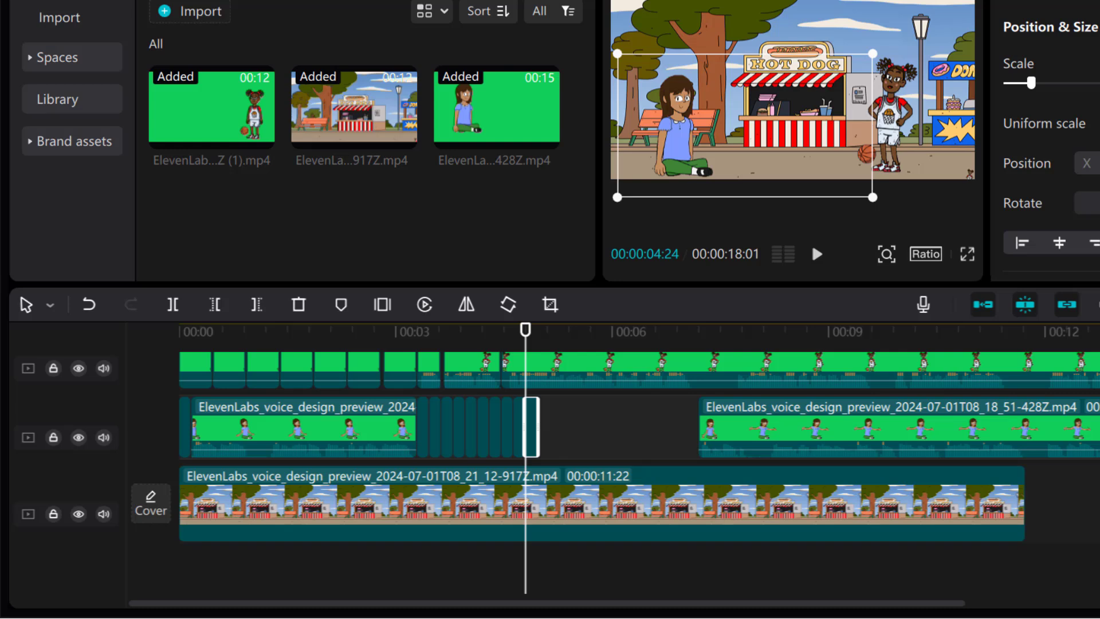
{"action": "key", "text": "Right"}
{"action": "key", "text": "Right"}
{"action": "key", "text": "Right"}
{"action": "key", "text": "Right"}
{"action": "key", "text": "Right"}
{"action": "key", "text": "Right"}
{"action": "key", "text": "Right"}
{"action": "key", "text": "Right"}
{"action": "key", "text": "Right"}
{"action": "key", "text": "Right"}
{"action": "key", "text": "Right"}
{"action": "key", "text": "Right"}
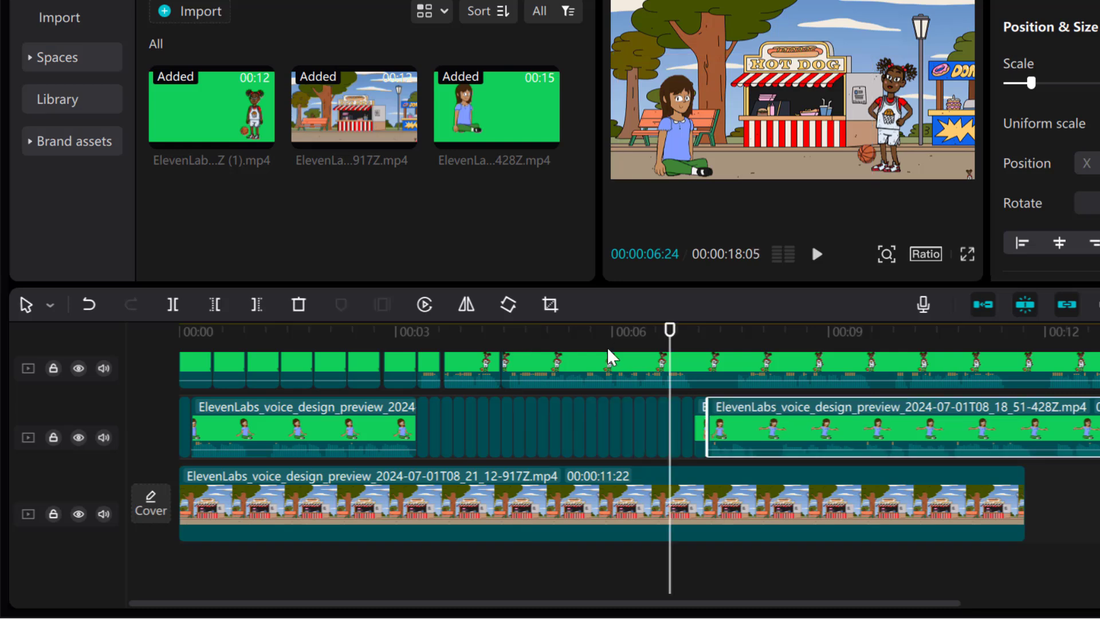
Play the sequence back from the start to check the alternating dialogue and the silent filler segments.
{"action": "left_click_drag", "start_coordinate": [668, 347], "coordinate": [160, 343]}
{"action": "key", "text": "space"}
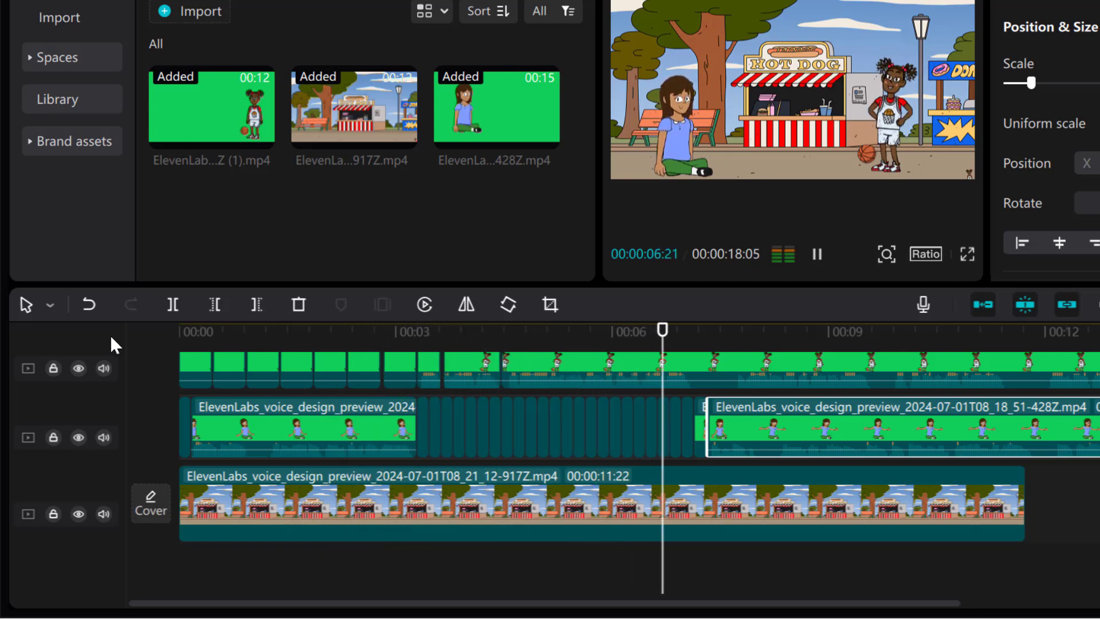
{"action": "key", "text": "space"}
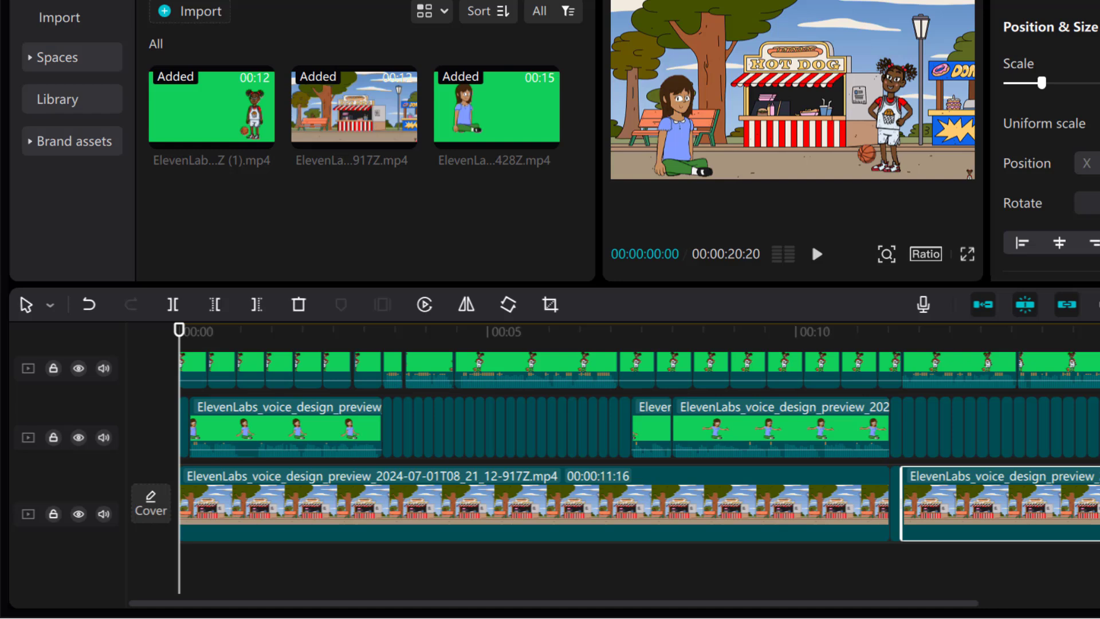
{"action": "key", "text": "space"}
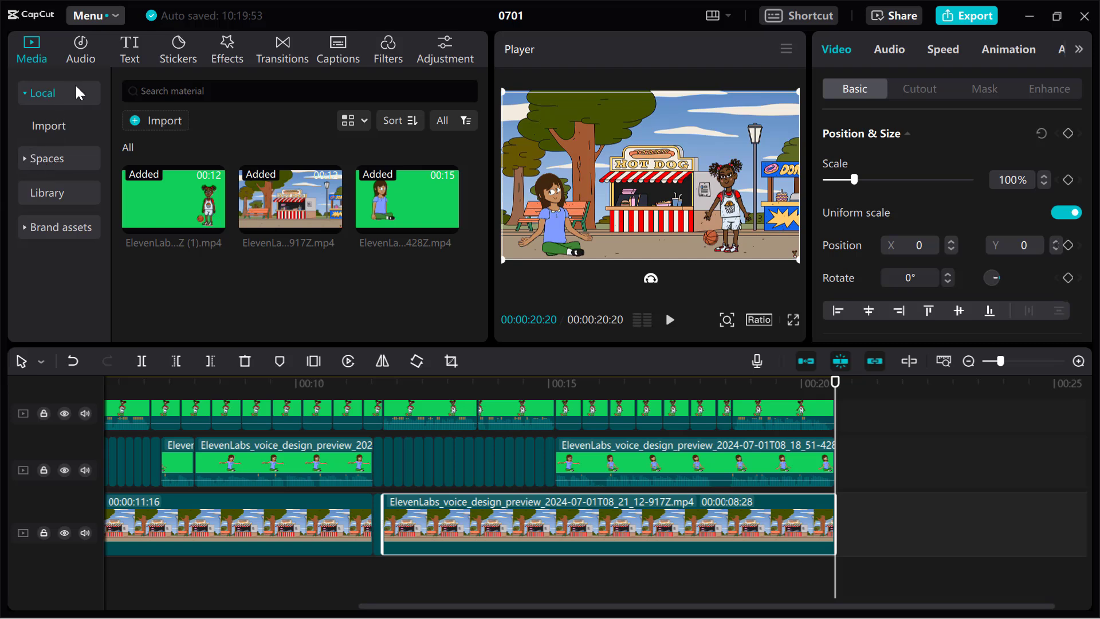
Generate automatic captions for the video with English as the spoken language.
{"action": "left_click", "coordinate": [132, 56]}
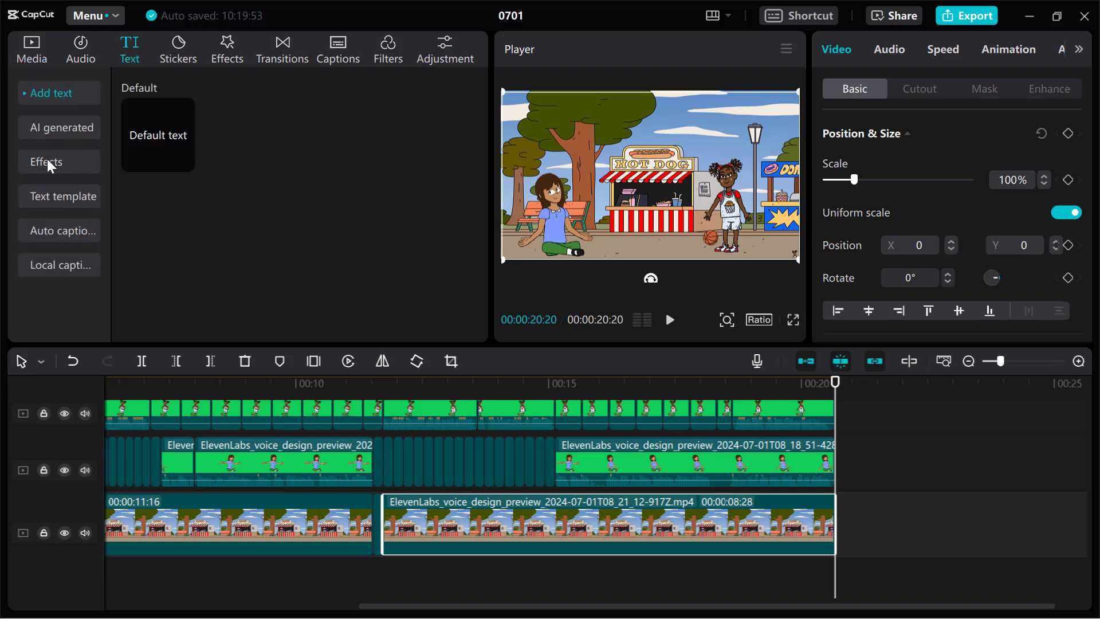
{"action": "left_click", "coordinate": [45, 243]}
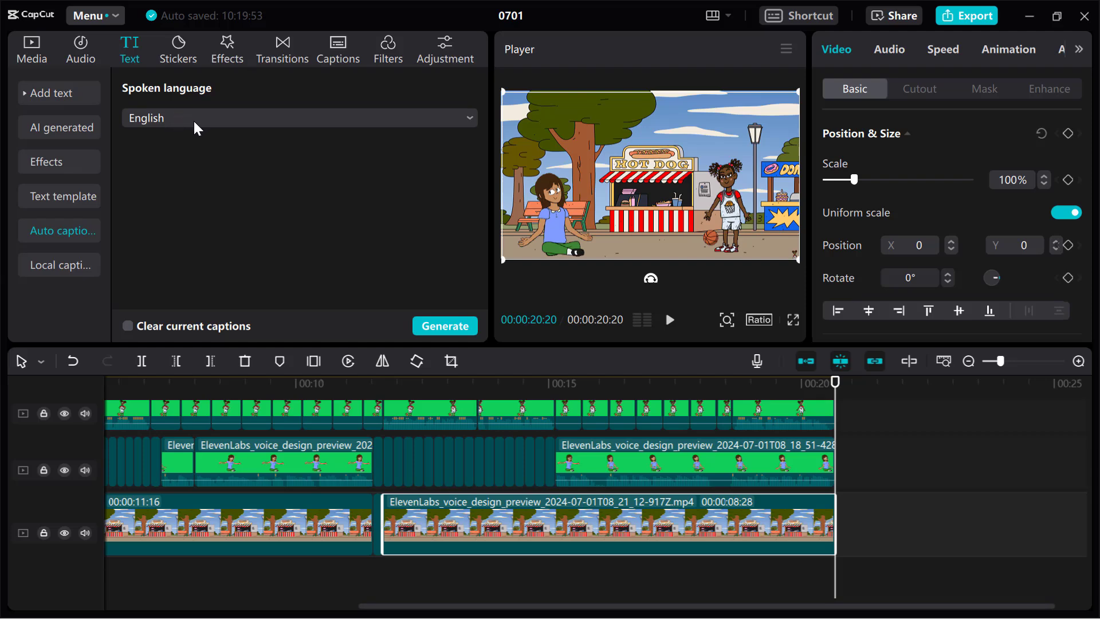
{"action": "left_click", "coordinate": [442, 322]}
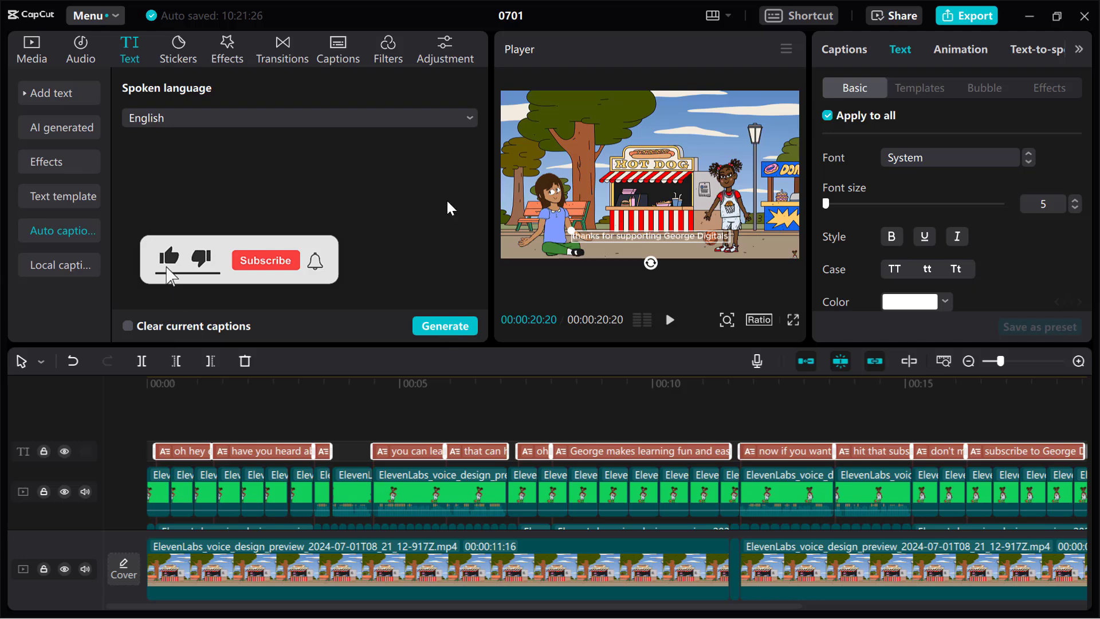
Apply the yellow preset text style to all captions and move them slightly down and to the right in the frame.
{"action": "left_click", "coordinate": [648, 238]}
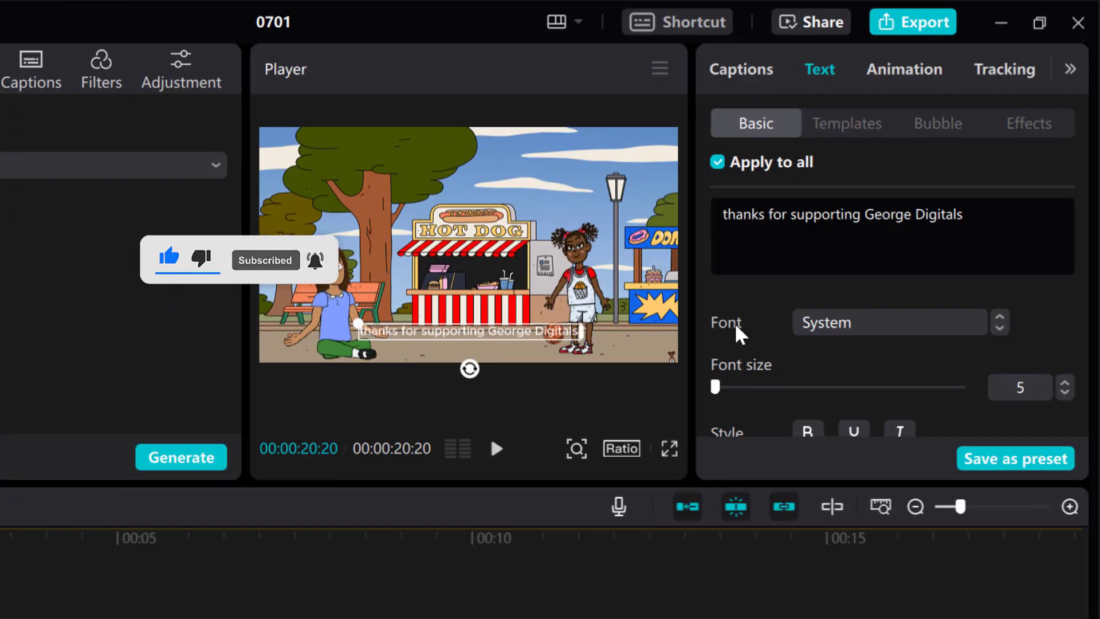
{"action": "scroll", "coordinate": [884, 319], "scroll_direction": "down", "scroll_amount": 5}
{"action": "scroll", "coordinate": [887, 321], "scroll_direction": "down", "scroll_amount": 5}
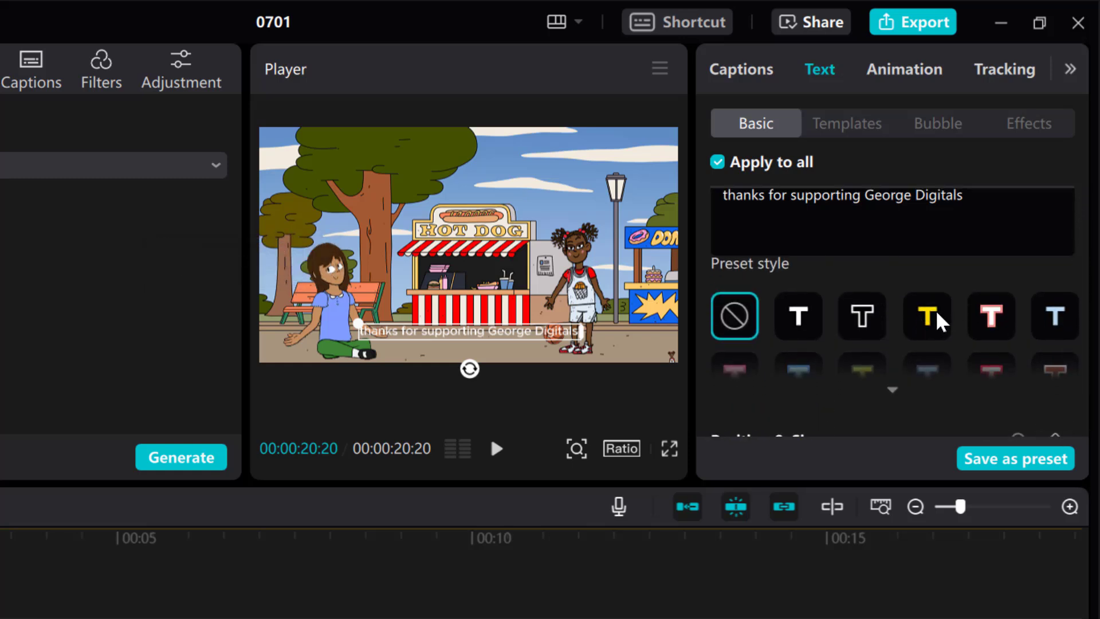
{"action": "left_click", "coordinate": [937, 315]}
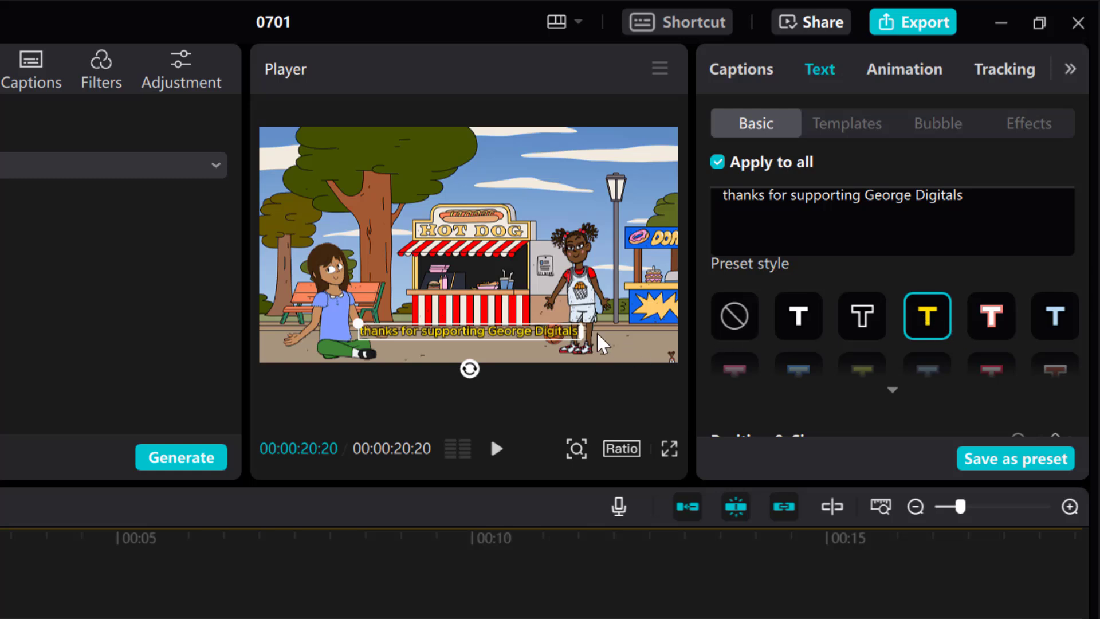
{"action": "mouse_move", "coordinate": [569, 338]}
{"action": "left_mouse_down"}
{"action": "mouse_move", "coordinate": [571, 355]}
{"action": "mouse_move", "coordinate": [575, 198]}
{"action": "mouse_move", "coordinate": [587, 350]}
{"action": "left_mouse_up"}
Try the black-on-yellow caption preset, switch all captions to the green-on-black preset, and play the captioned video back.
{"action": "scroll", "coordinate": [952, 309], "scroll_direction": "down", "scroll_amount": 1}
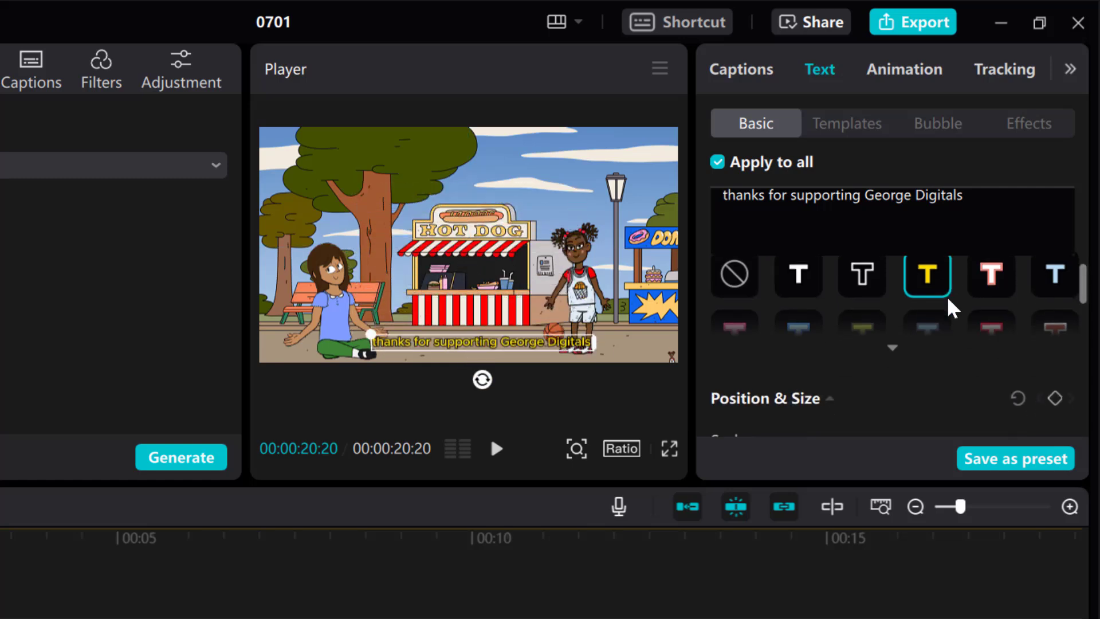
{"action": "left_click", "coordinate": [988, 330]}
{"action": "scroll", "coordinate": [993, 329], "scroll_direction": "down", "scroll_amount": 1}
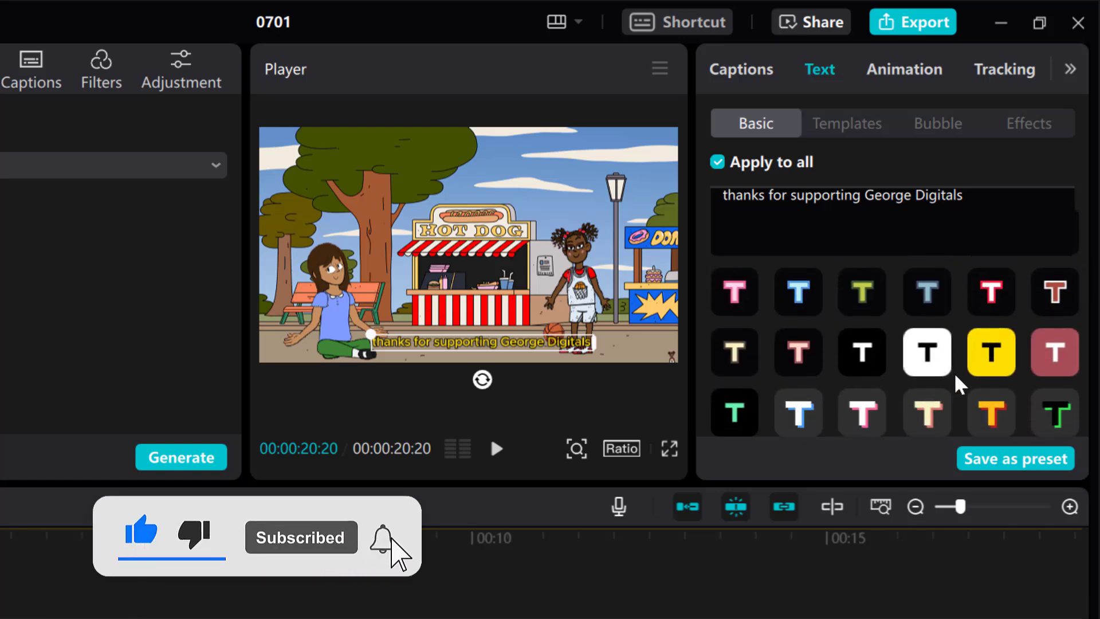
{"action": "left_click", "coordinate": [982, 372]}
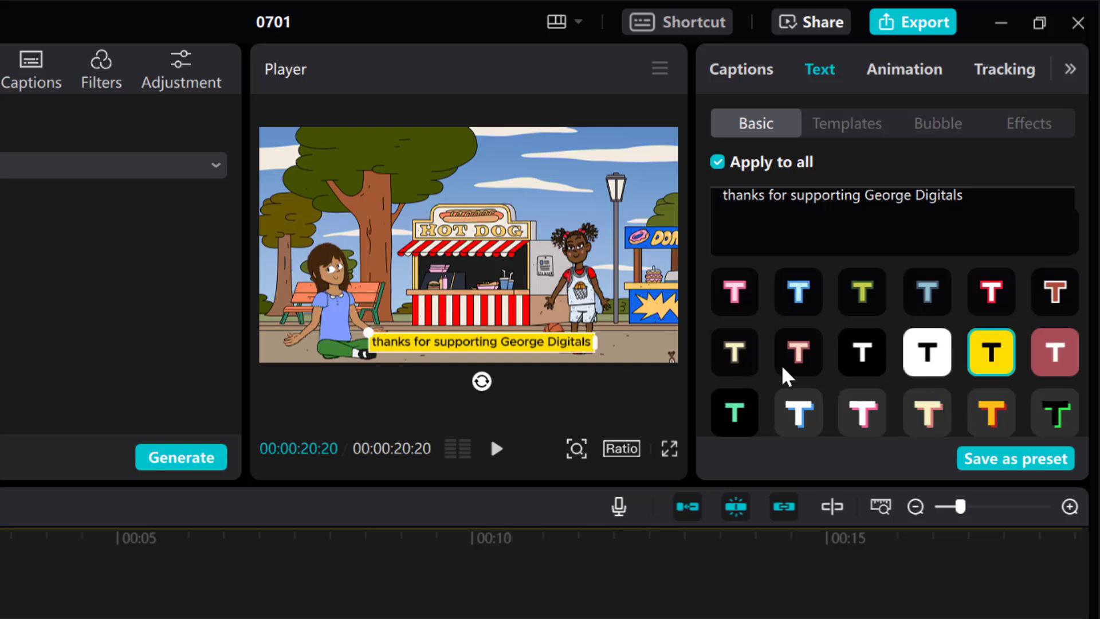
{"action": "scroll", "coordinate": [782, 396], "scroll_direction": "down", "scroll_amount": 2}
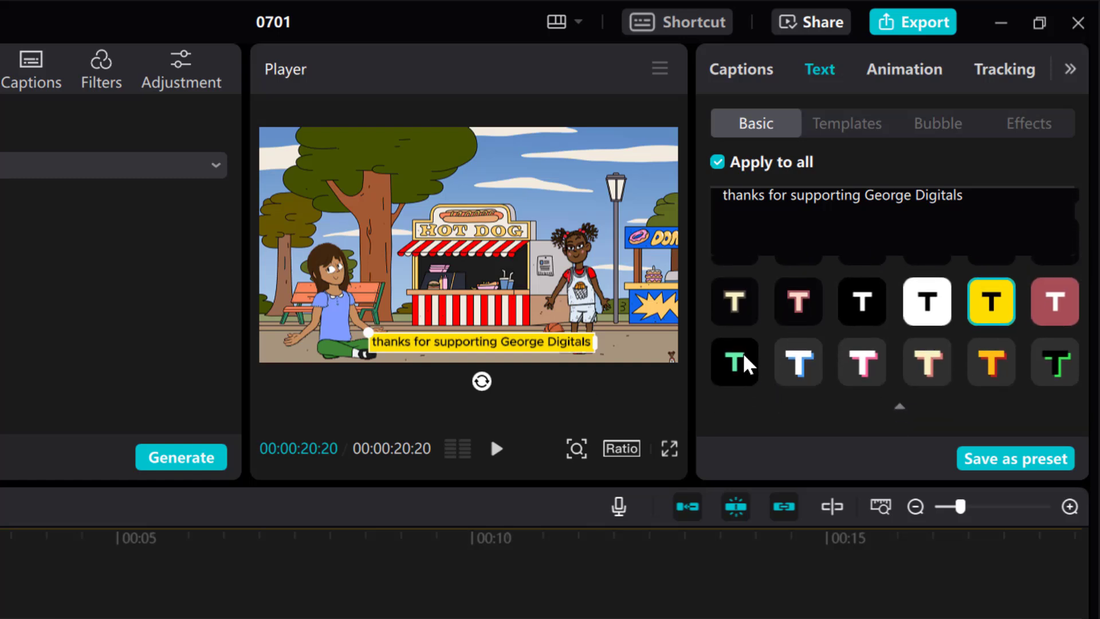
{"action": "left_click", "coordinate": [735, 362]}
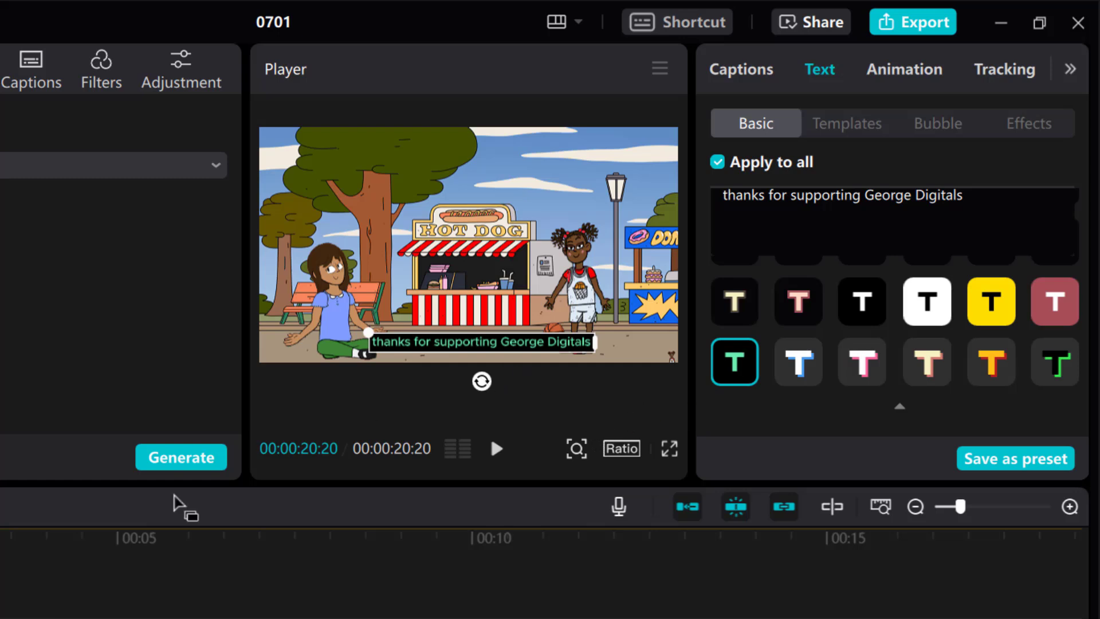
{"action": "key", "text": "space"}
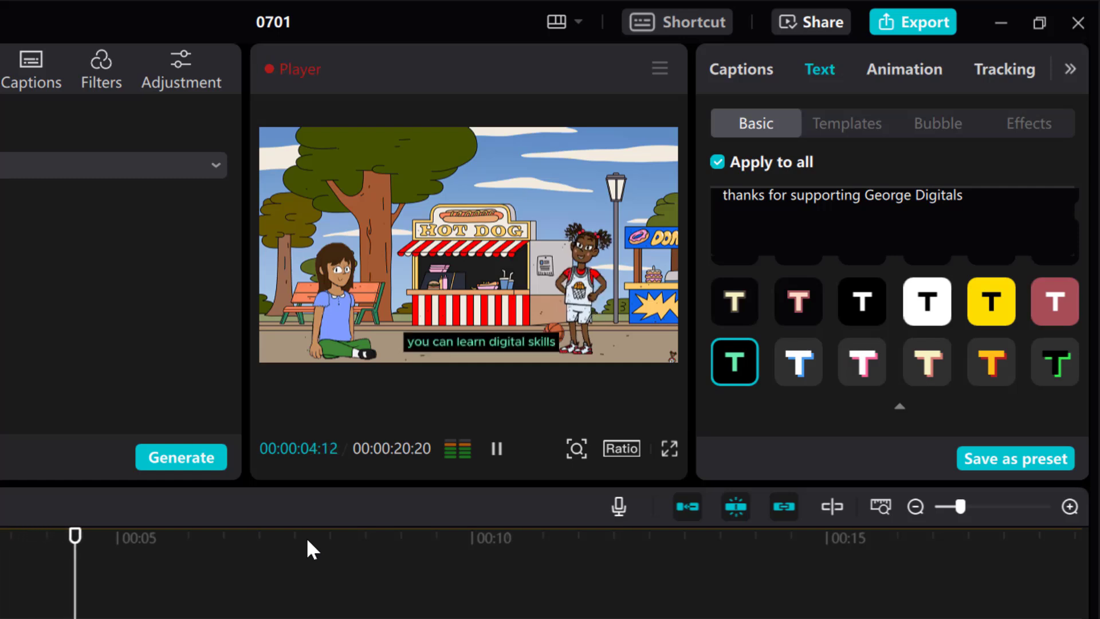
{"action": "key", "text": "space"}
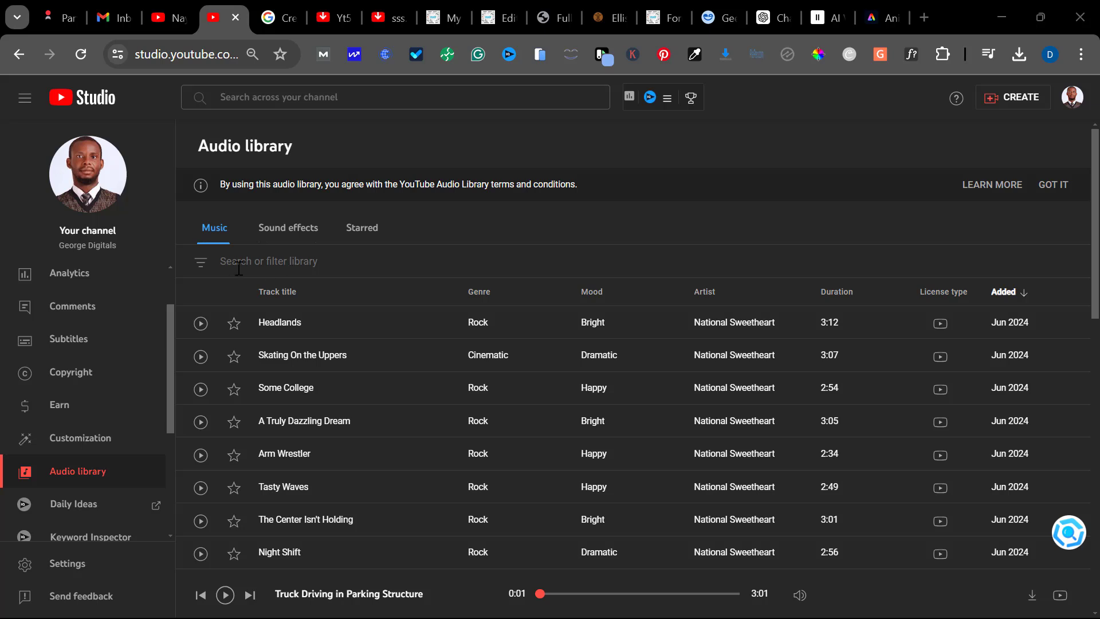
In YouTube Studio's audio library, filter the music tracks by the Happy mood.
{"action": "left_click", "coordinate": [275, 265]}
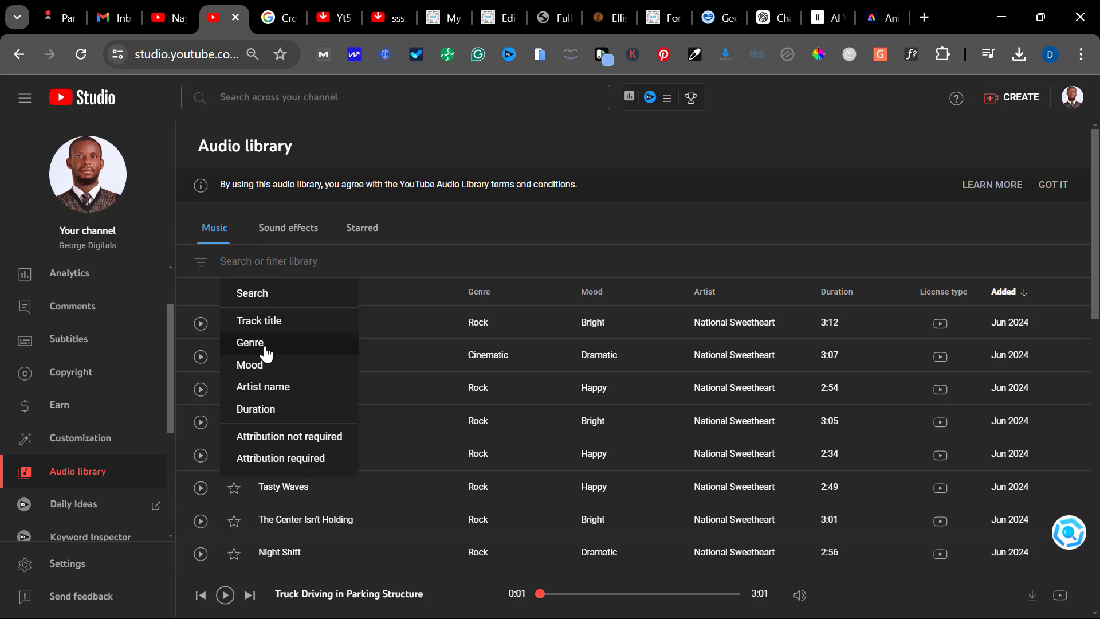
{"action": "left_click", "coordinate": [260, 369]}
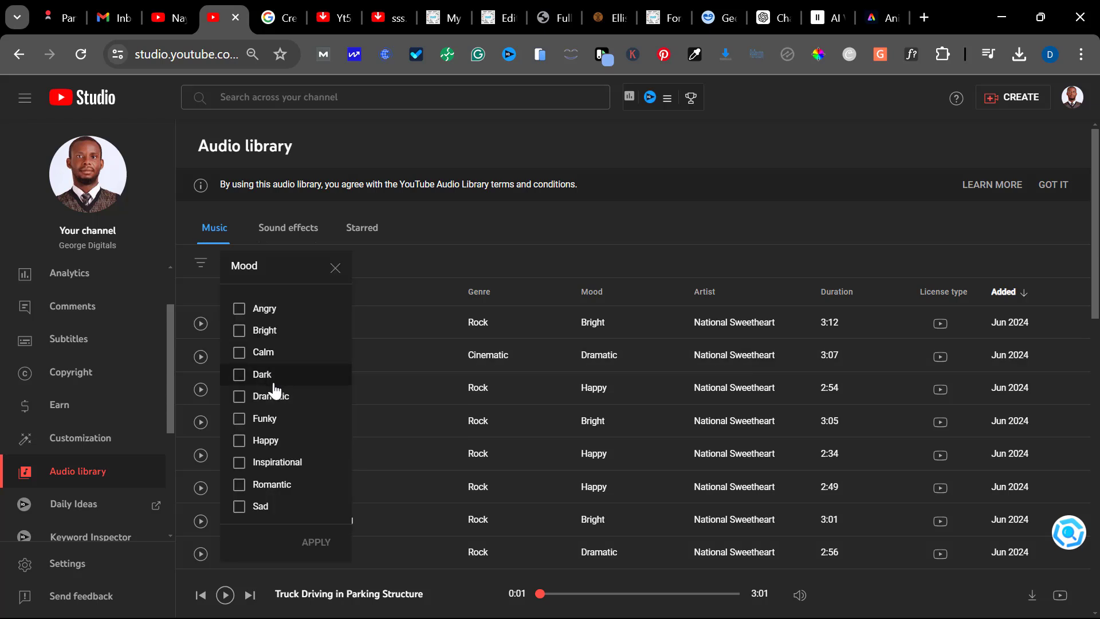
{"action": "left_click", "coordinate": [256, 442]}
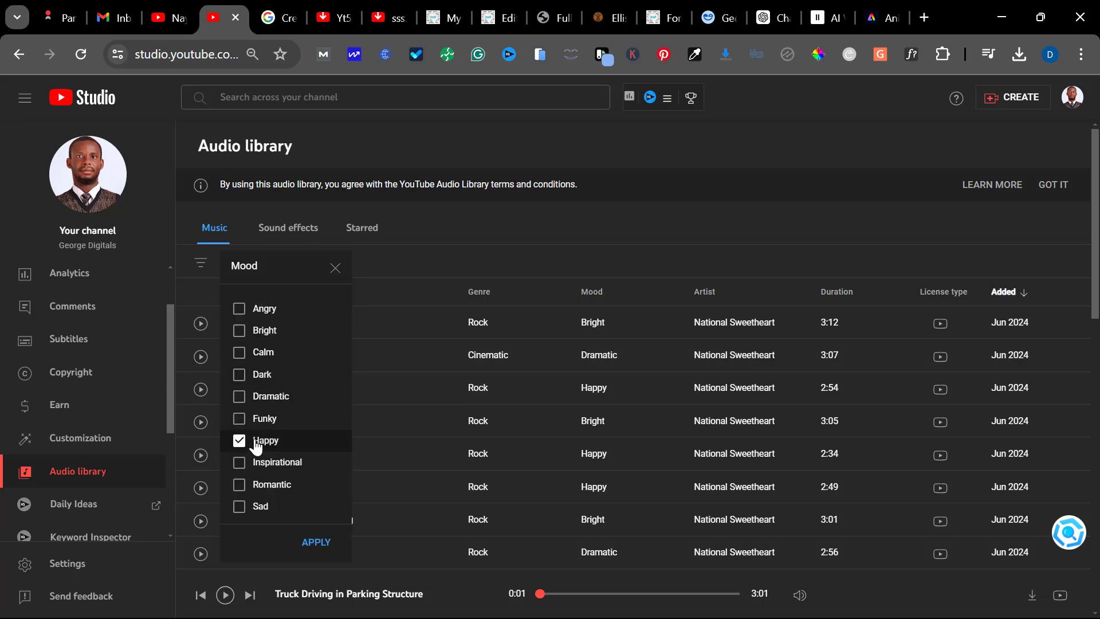
{"action": "left_click", "coordinate": [308, 552]}
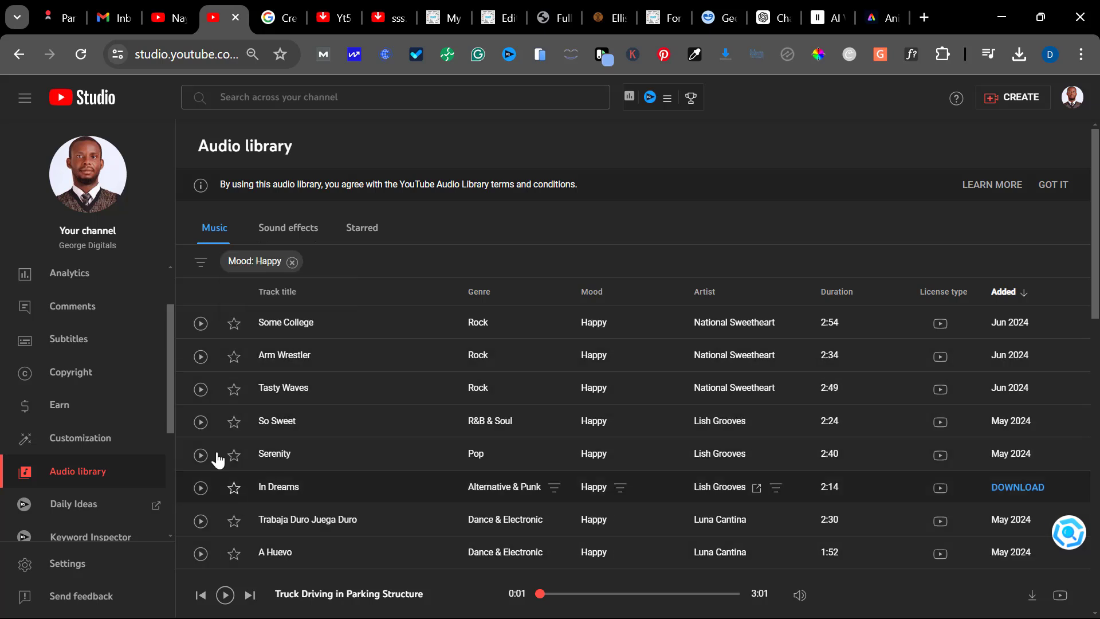
Preview the tracks Some College, Arm Wrestler and Tasty Waves.
{"action": "left_click", "coordinate": [197, 330]}
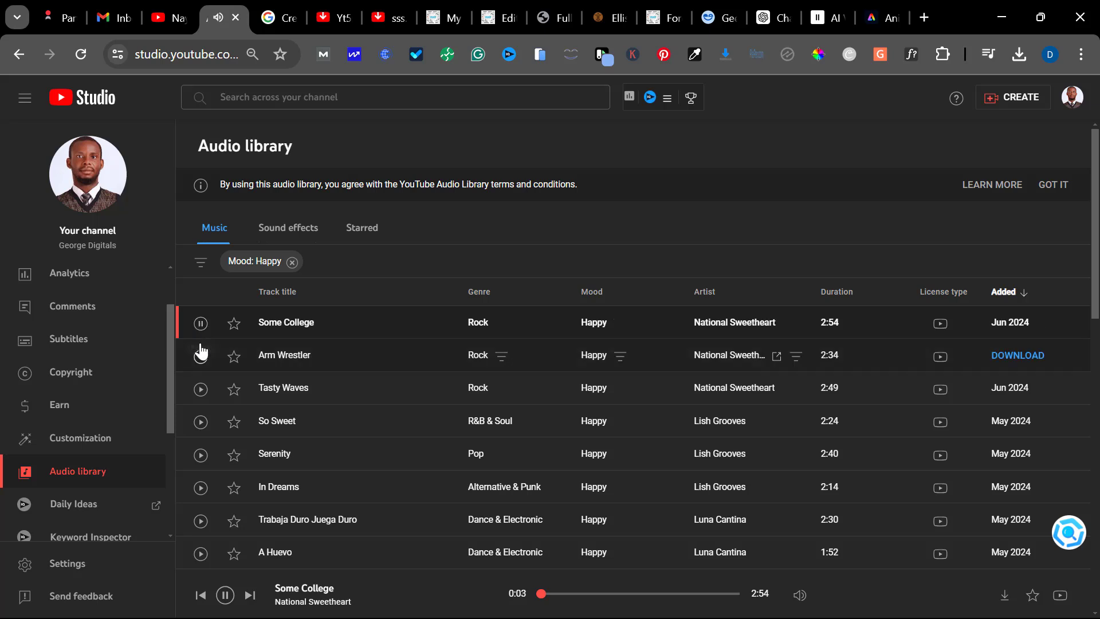
{"action": "left_click", "coordinate": [200, 357]}
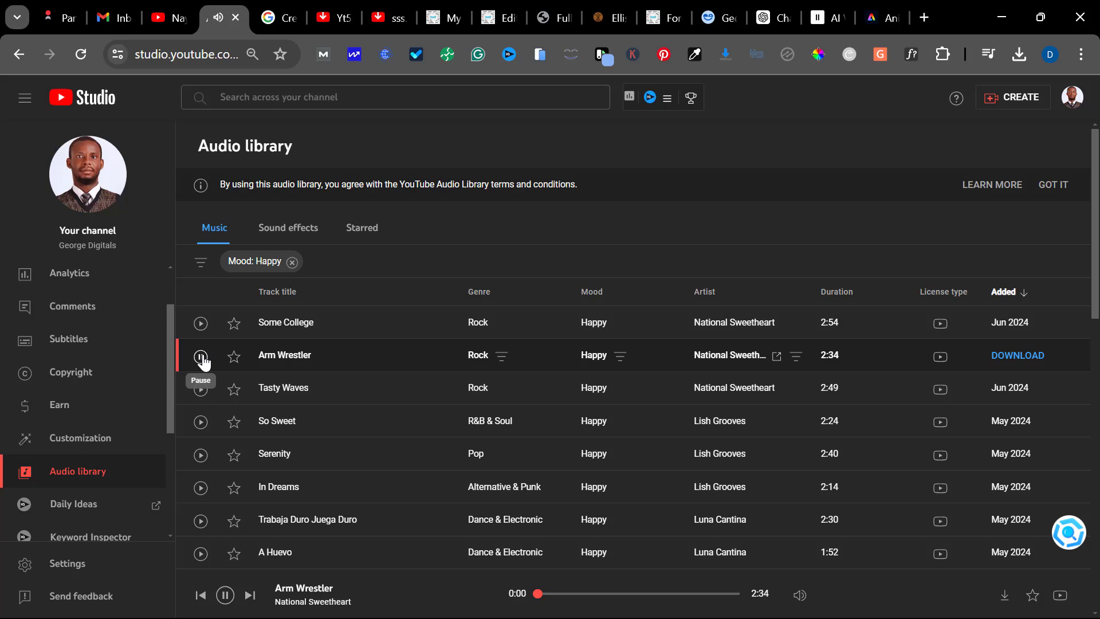
{"action": "left_click", "coordinate": [201, 390]}
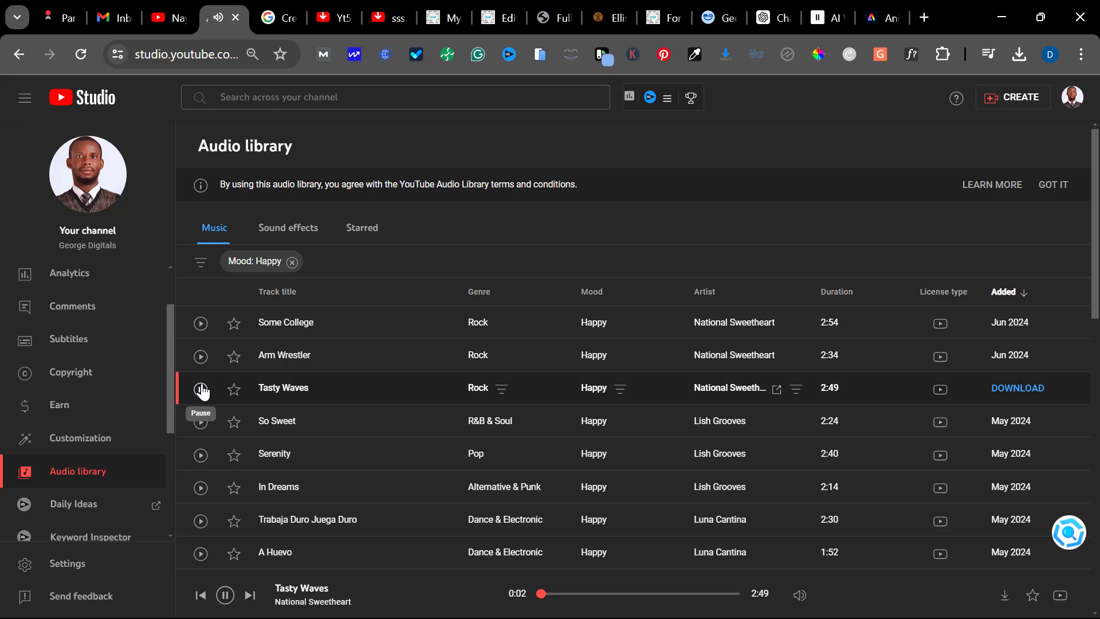
Preview the tracks So Sweet and Serenity, and download the track Some College.
{"action": "left_click", "coordinate": [201, 422]}
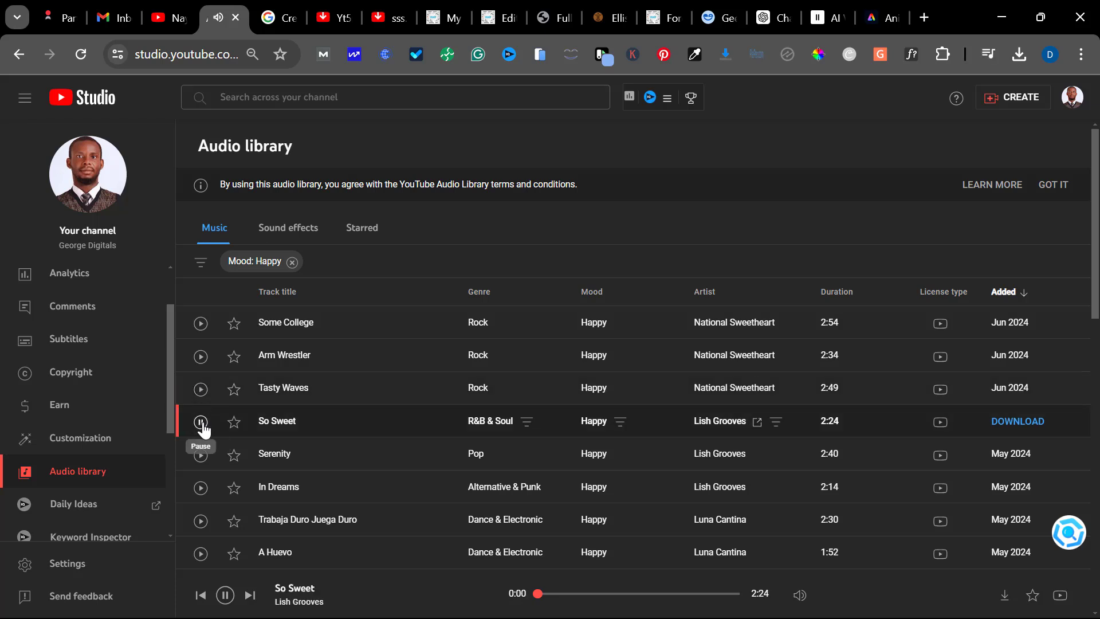
{"action": "left_click", "coordinate": [200, 455]}
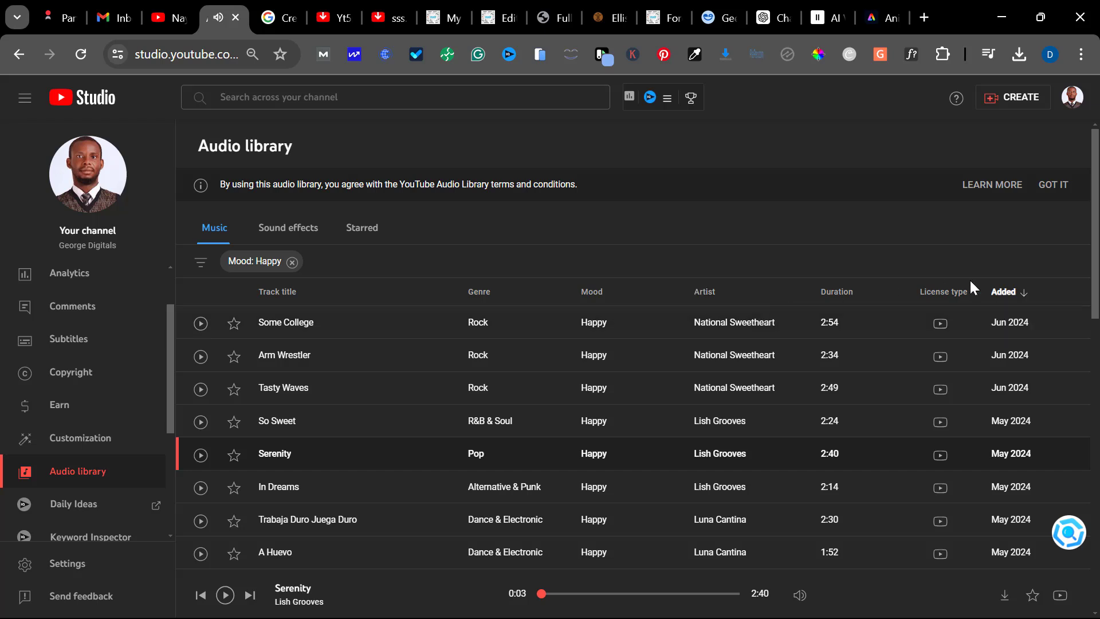
{"action": "left_click", "coordinate": [1007, 331]}
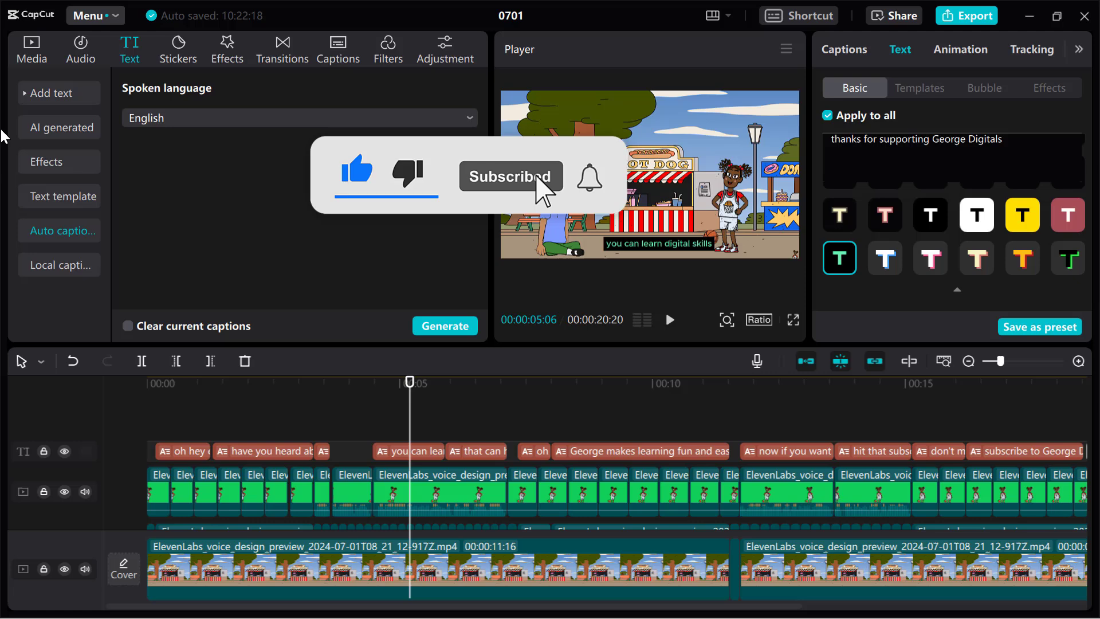
Switch to CapCut and import the Some College - National Sweetheart audio file from Downloads into the project media.
{"action": "left_click", "coordinate": [35, 50]}
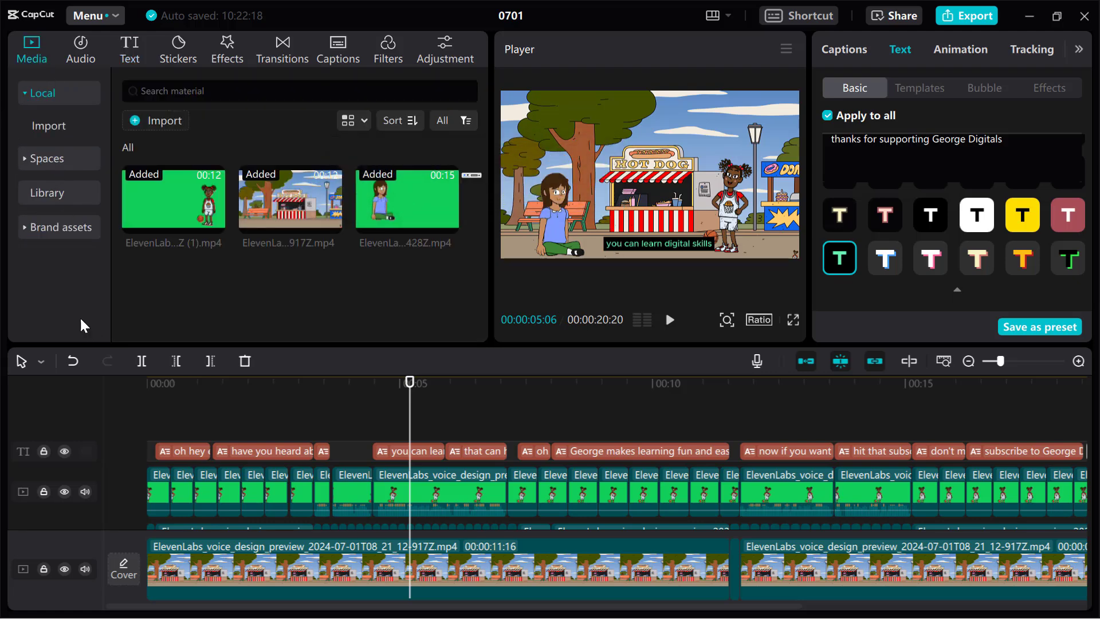
{"action": "left_click", "coordinate": [165, 121]}
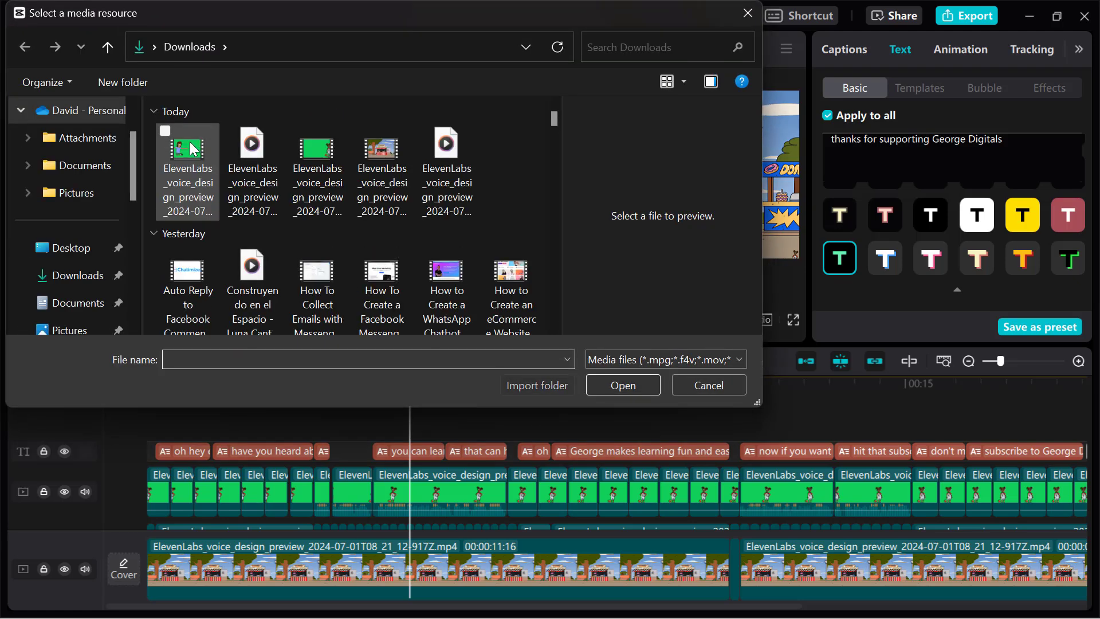
{"action": "left_click", "coordinate": [198, 143]}
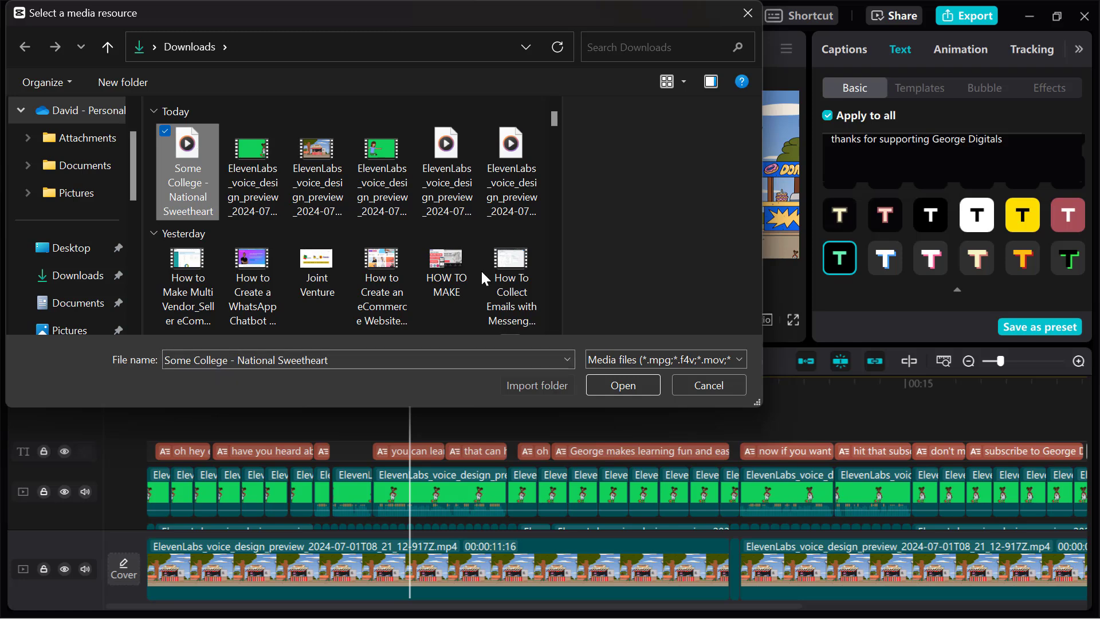
{"action": "left_click", "coordinate": [603, 386]}
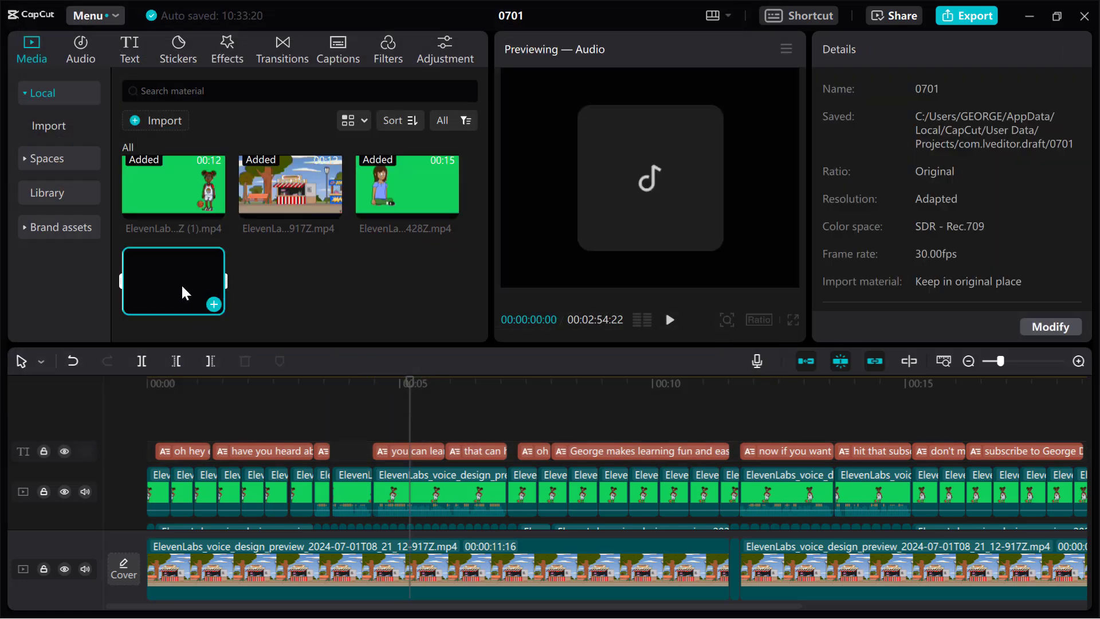
Place the Some College track below the background video, trim a sliver off its start, and align it with the timeline's beginning.
{"action": "left_click_drag", "start_coordinate": [214, 404], "coordinate": [148, 423]}
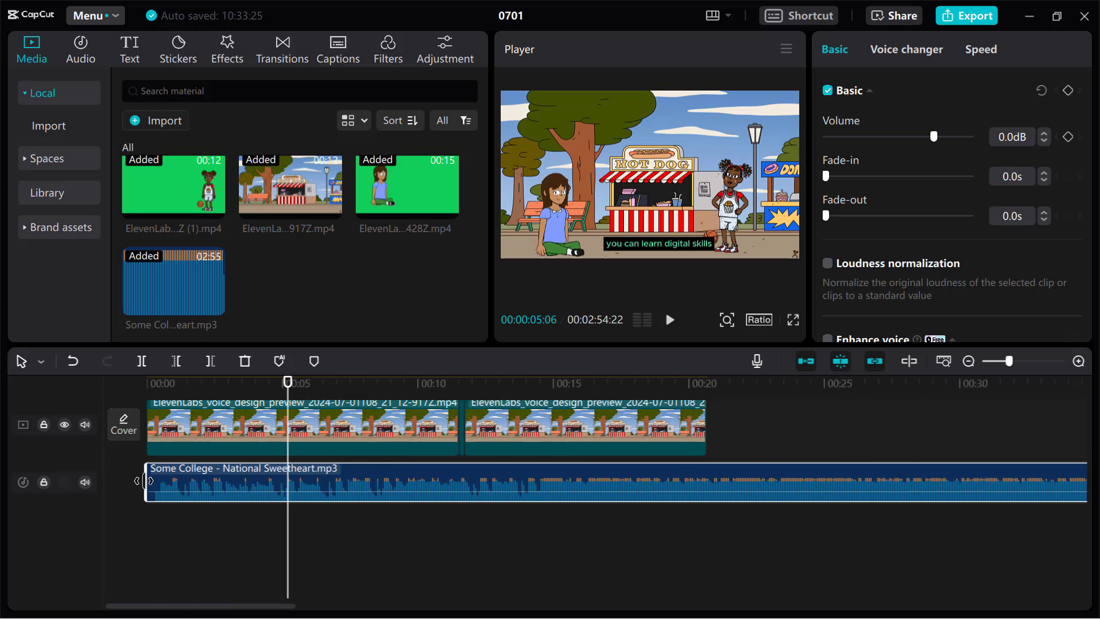
{"action": "left_click_drag", "start_coordinate": [144, 482], "coordinate": [154, 481]}
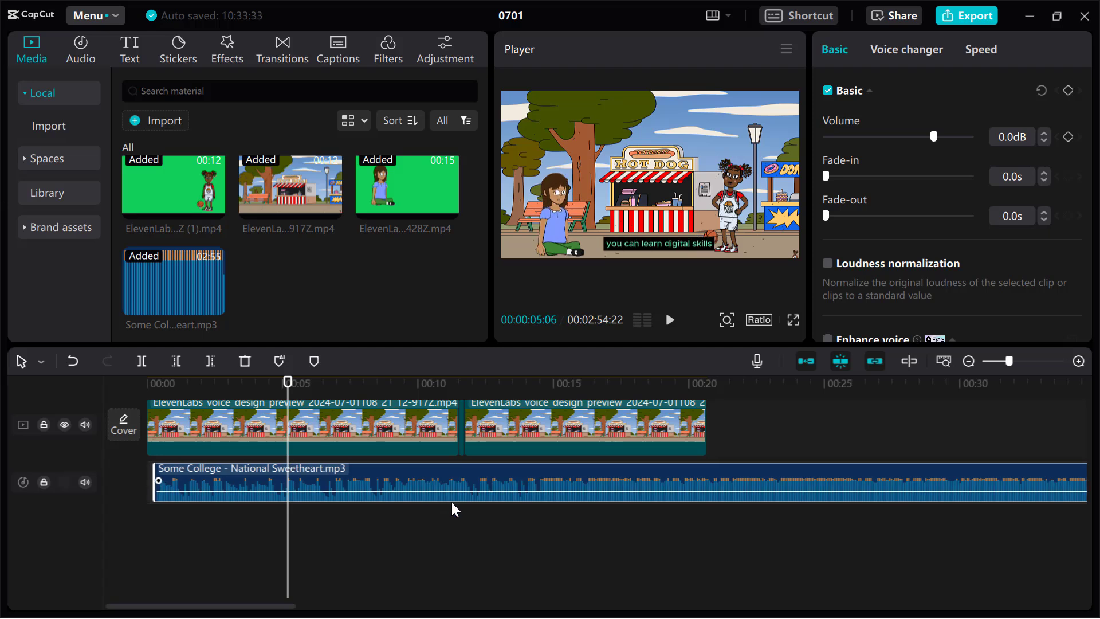
{"action": "left_click_drag", "start_coordinate": [460, 479], "coordinate": [417, 484]}
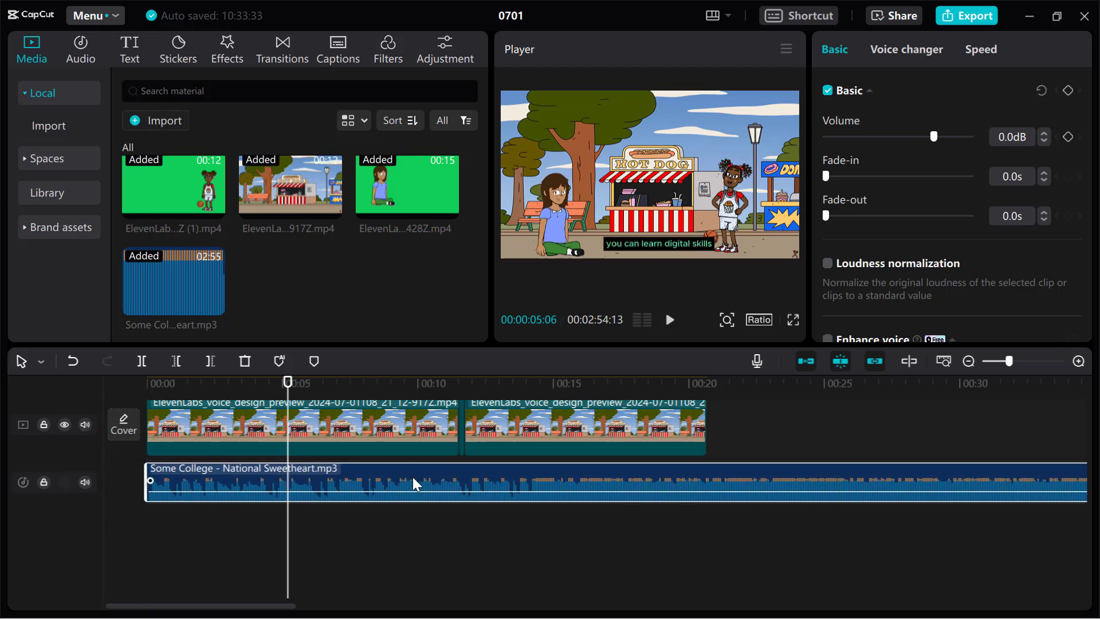
Shorten the Some College music clip from its end so it finishes together with the background video.
{"action": "scroll", "coordinate": [917, 510], "scroll_direction": "right", "scroll_amount": 10}
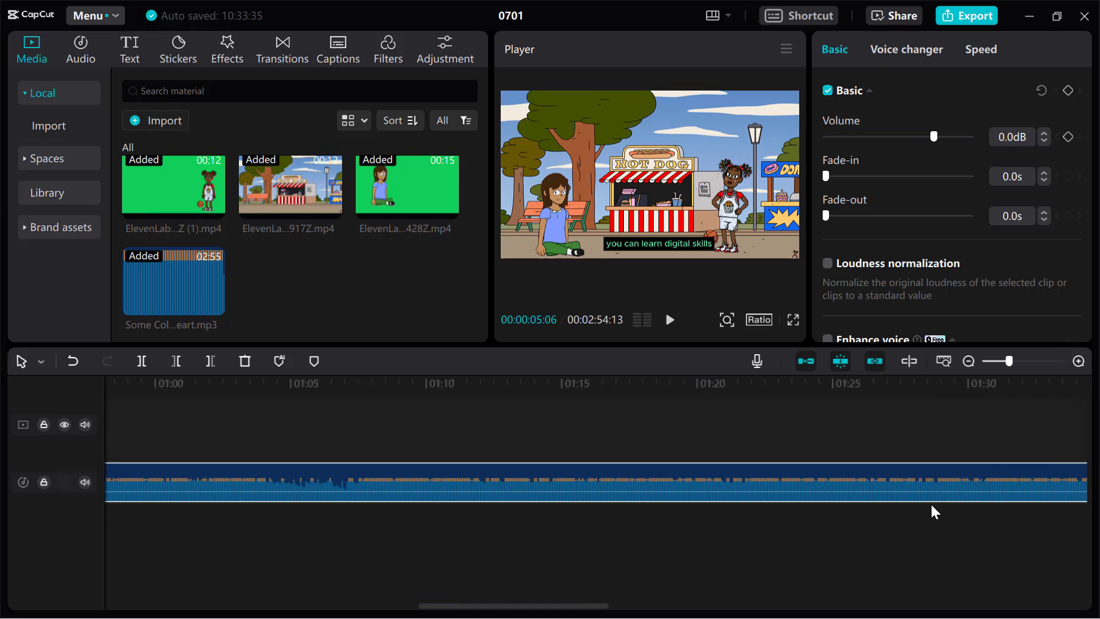
{"action": "scroll", "coordinate": [935, 512], "scroll_direction": "right", "scroll_amount": 15}
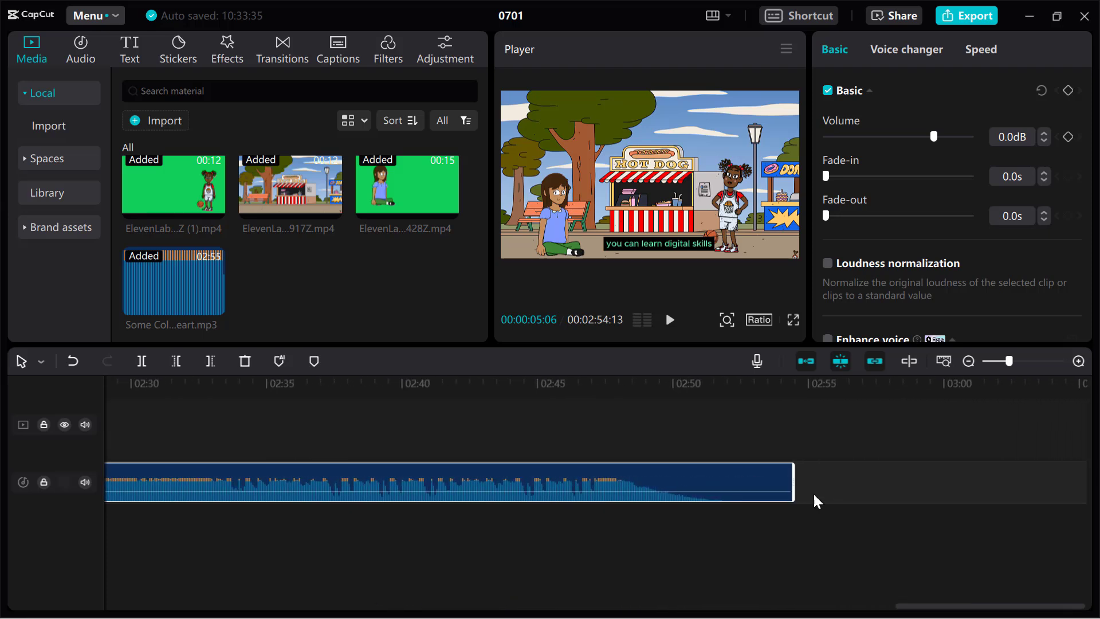
{"action": "left_click_drag", "start_coordinate": [792, 480], "coordinate": [355, 524]}
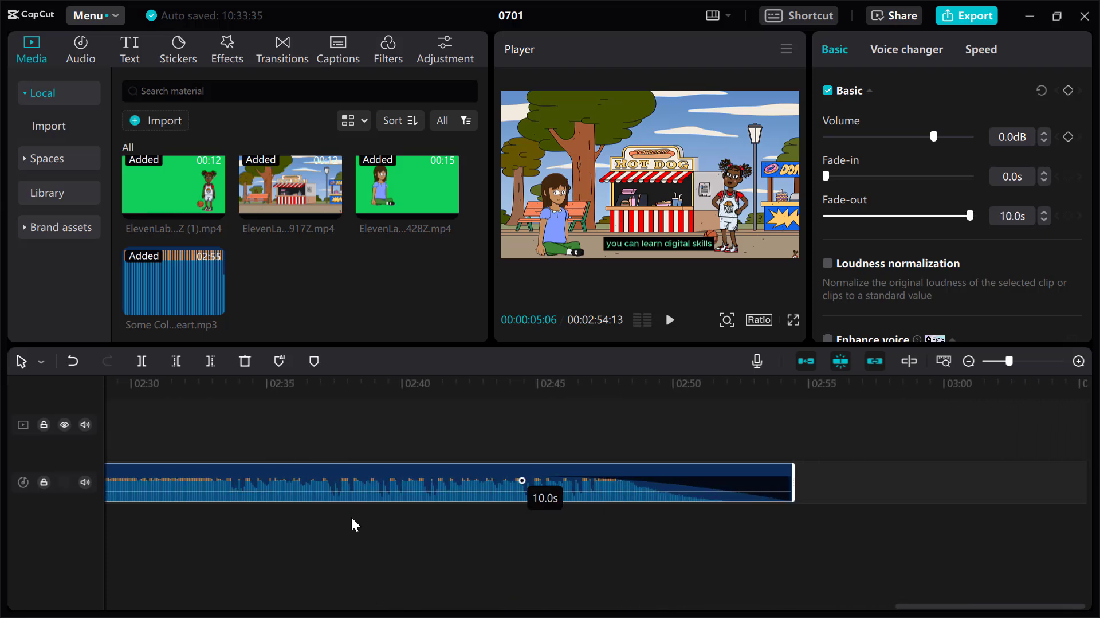
{"action": "left_click", "coordinate": [814, 506]}
{"action": "left_click", "coordinate": [792, 473]}
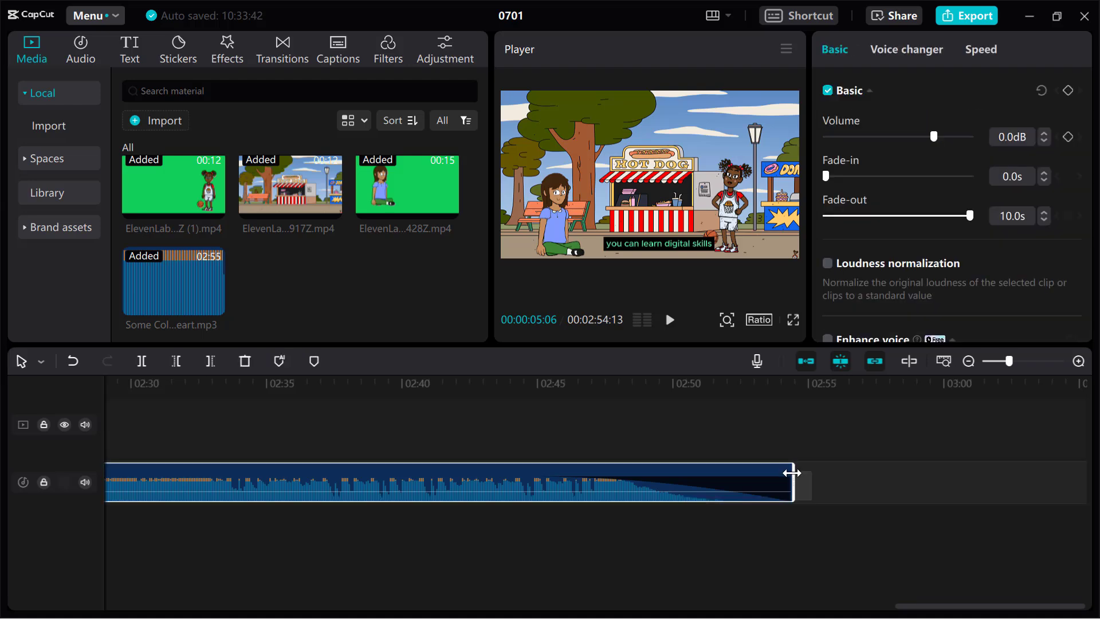
{"action": "left_click_drag", "start_coordinate": [792, 473], "coordinate": [114, 487]}
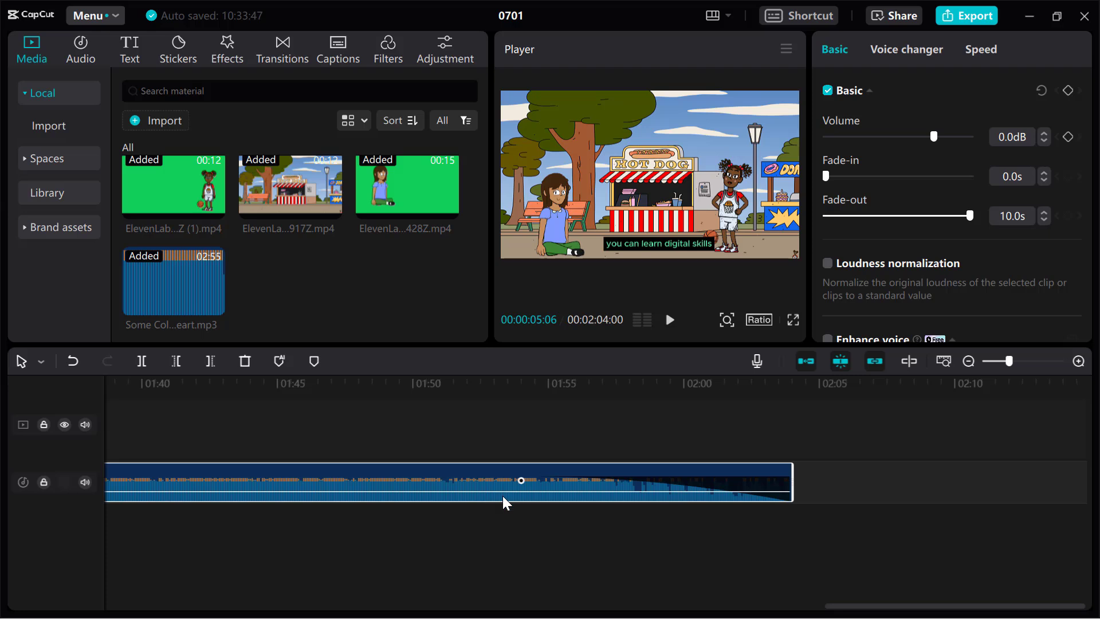
{"action": "left_click_drag", "start_coordinate": [835, 478], "coordinate": [7, 493]}
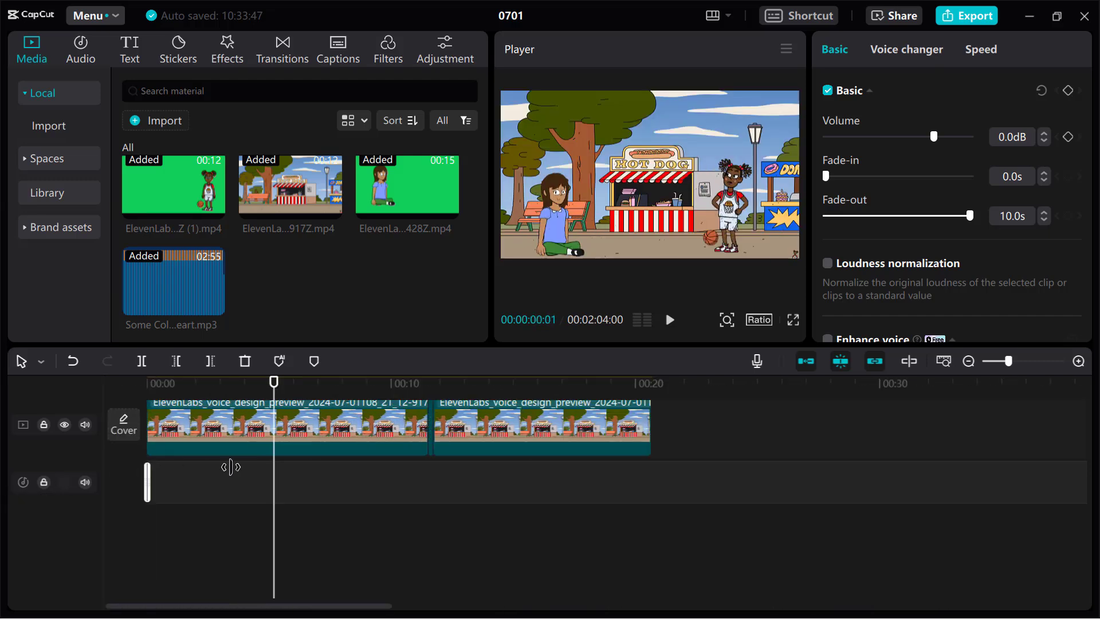
{"action": "left_click_drag", "start_coordinate": [231, 467], "coordinate": [647, 470]}
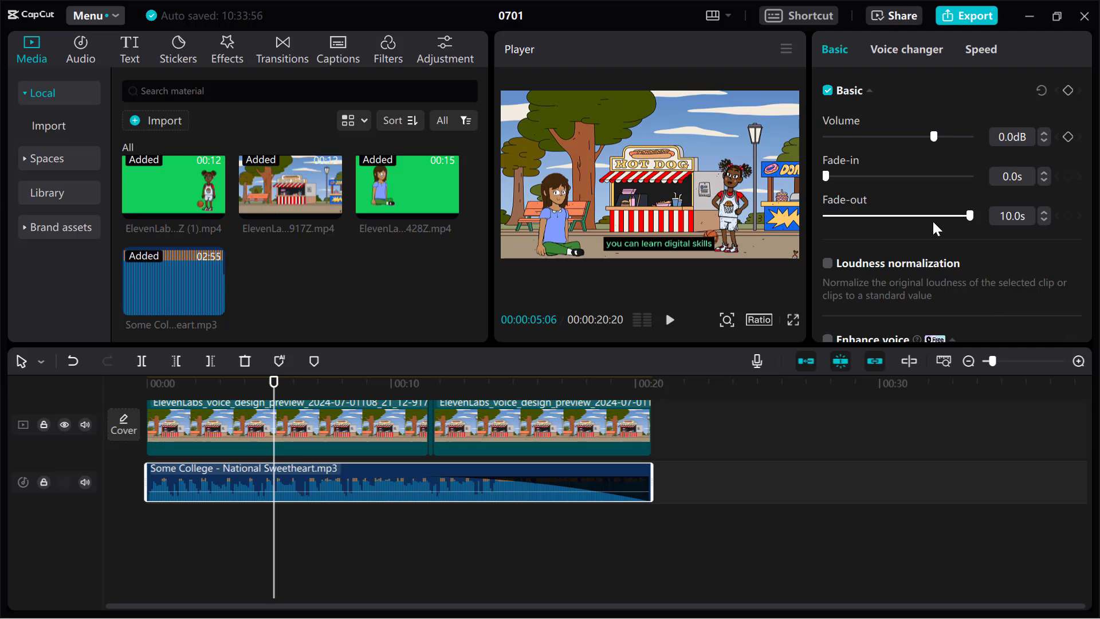
Lower the volume of the Some College music clip and play the project back with the background music.
{"action": "left_click_drag", "start_coordinate": [935, 139], "coordinate": [852, 137]}
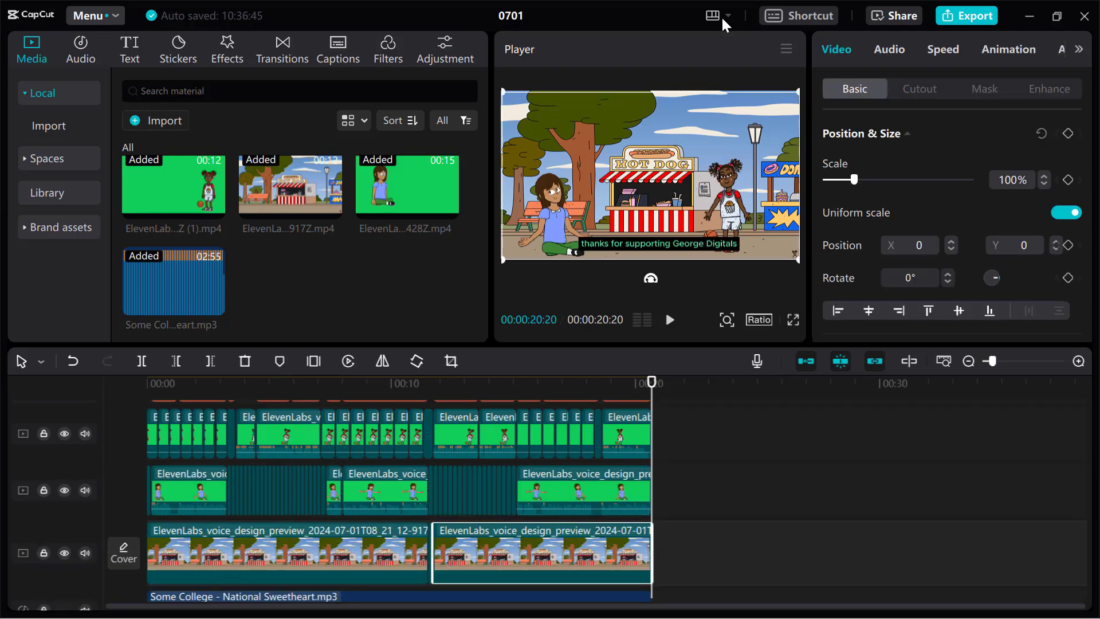
{"action": "scroll", "coordinate": [724, 465], "scroll_direction": "down", "scroll_amount": 2}
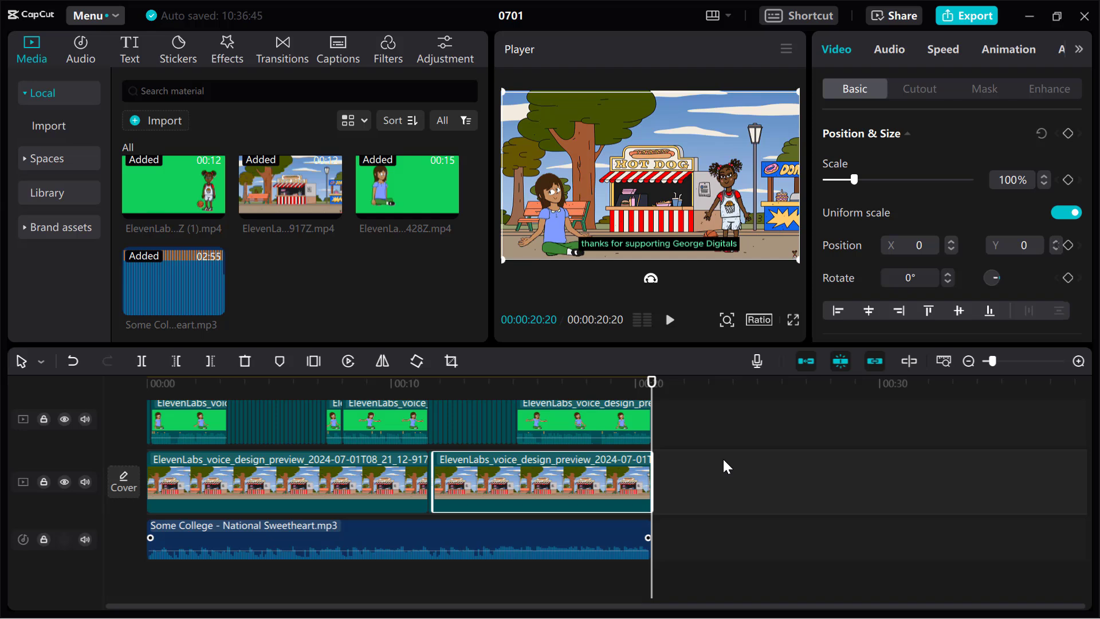
{"action": "left_click", "coordinate": [723, 458]}
{"action": "key", "text": "space"}
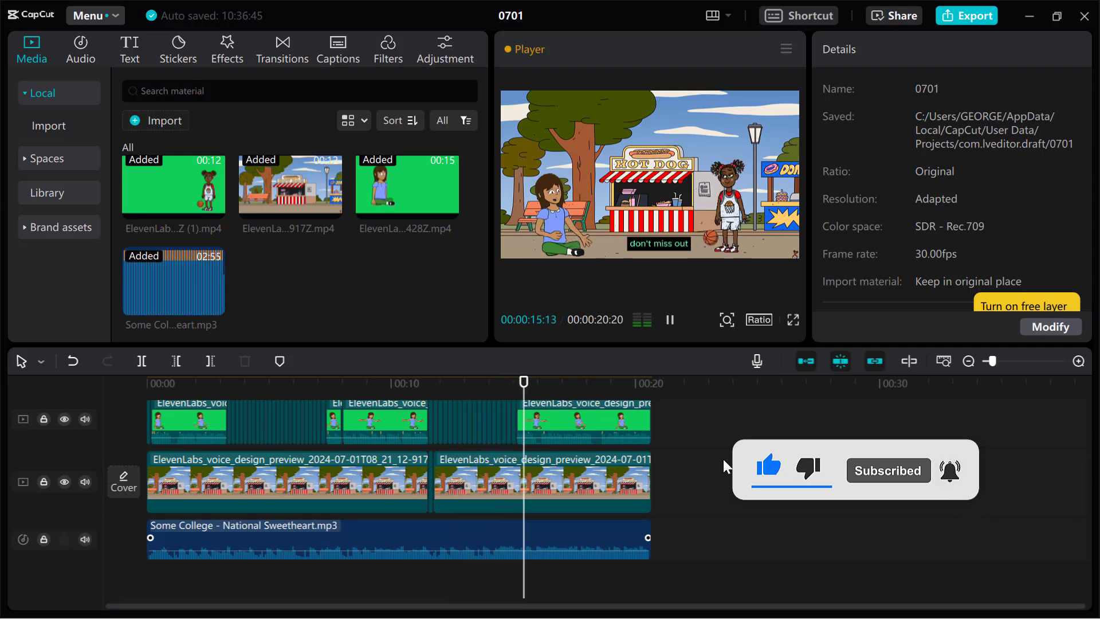
{"action": "key", "text": "space"}
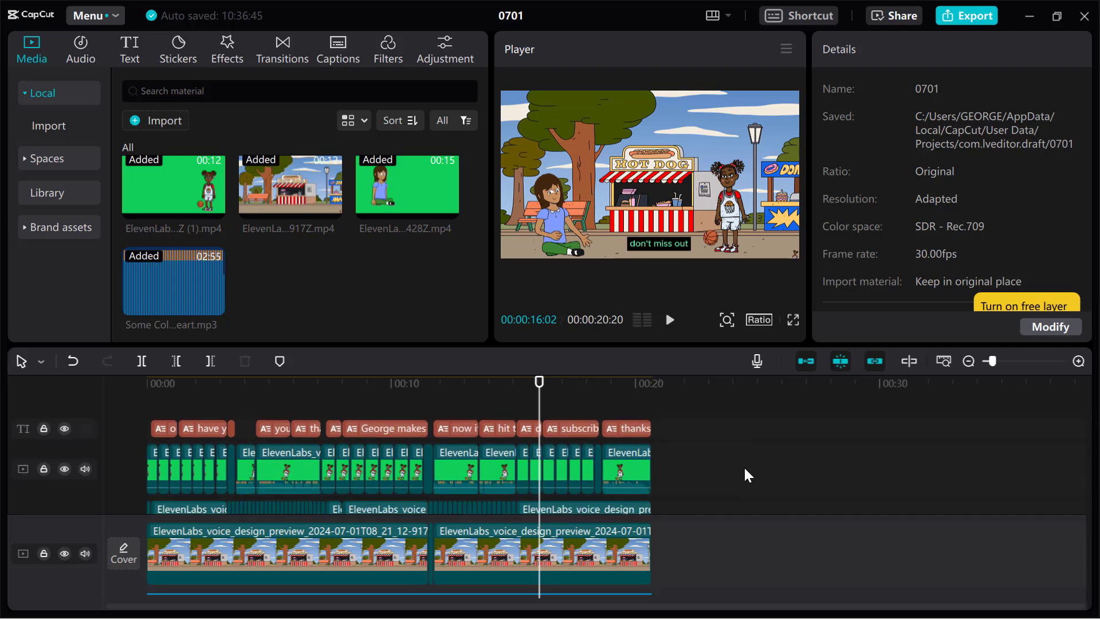
Export the video as 0701 in 1080P, recommended bit rate, H.264, mp4 at 30fps.
{"action": "scroll", "coordinate": [748, 476], "scroll_direction": "down", "scroll_amount": 1}
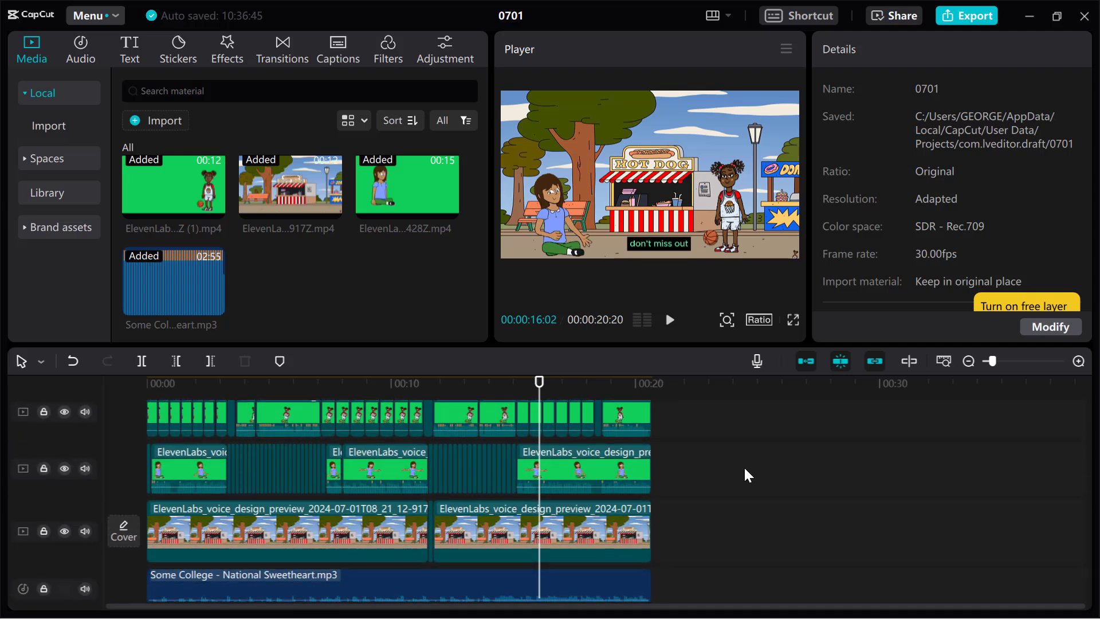
{"action": "scroll", "coordinate": [746, 475], "scroll_direction": "down", "scroll_amount": 1}
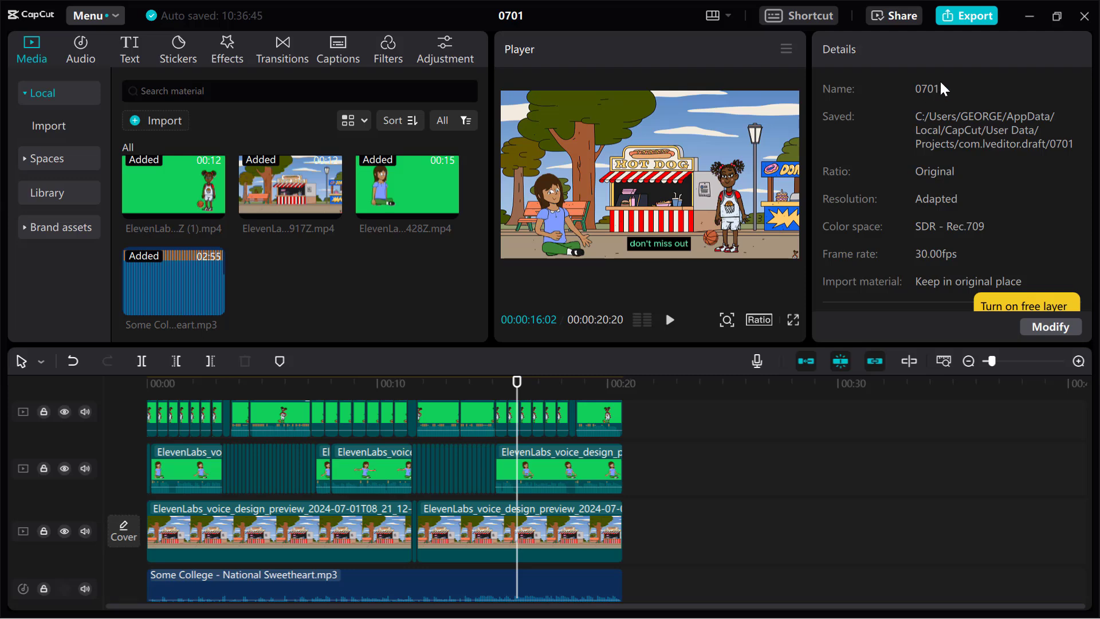
{"action": "left_click", "coordinate": [968, 16]}
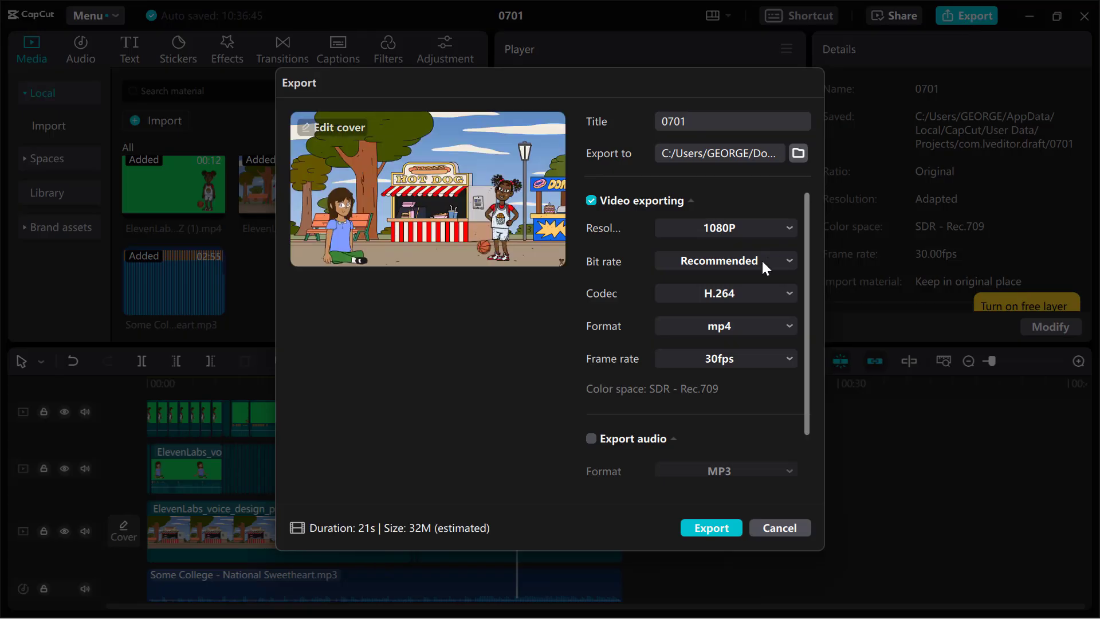
{"action": "left_click", "coordinate": [712, 528]}
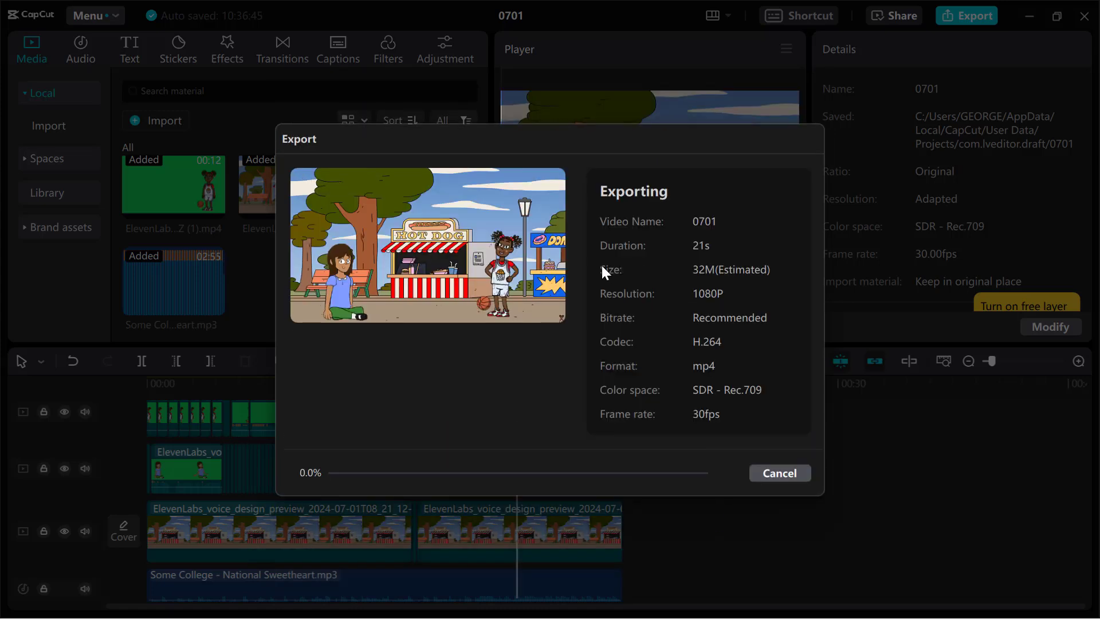